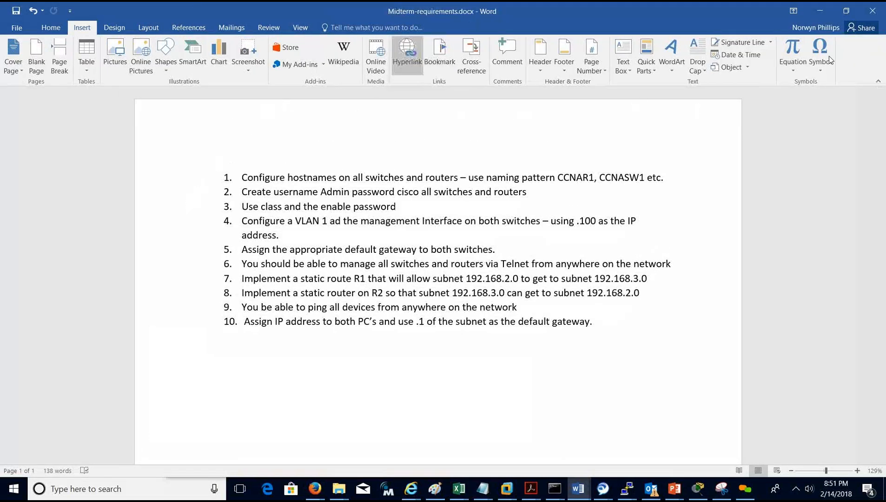
Shrink the Word requirements window and bring the Midterm - Lab.pkt topology to the front.
click(847, 14)
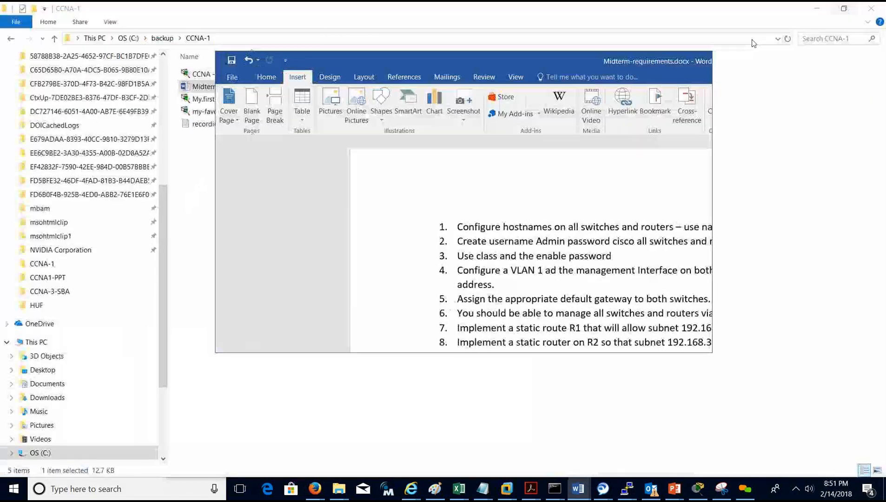
drag(710, 354, 743, 423)
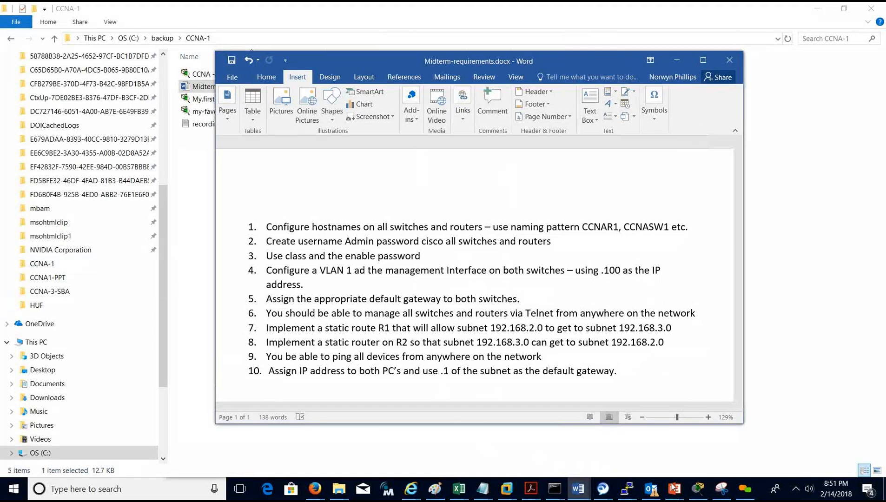
click(696, 488)
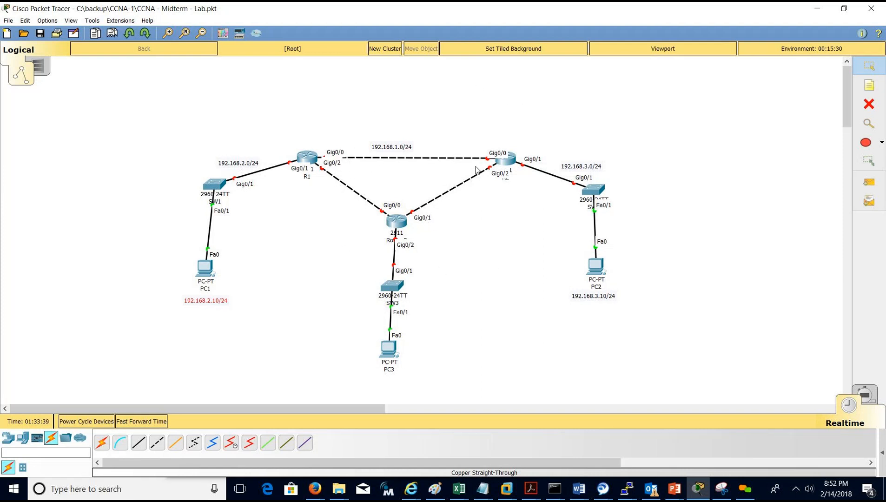
Add a 192.168.13.0/24 note beside the link from R1 to the middle router.
click(868, 85)
click(333, 194)
text(192.1)
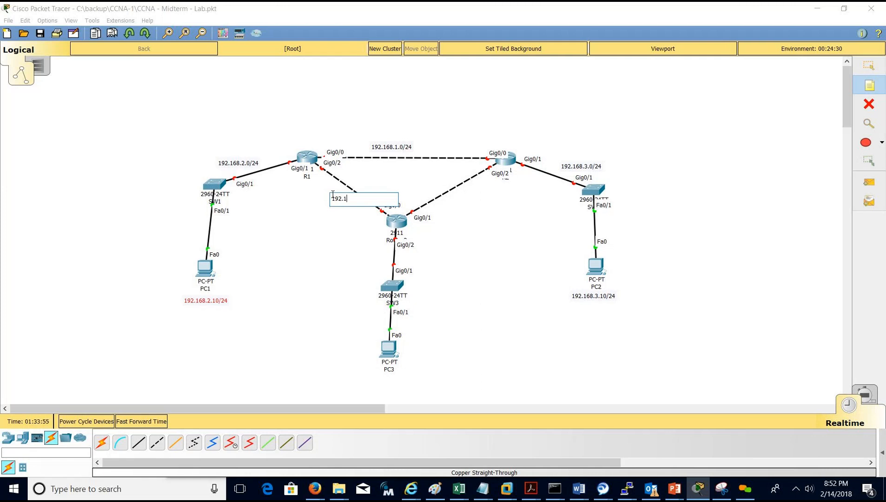
text(68.)
text(13.0/24)
click(868, 66)
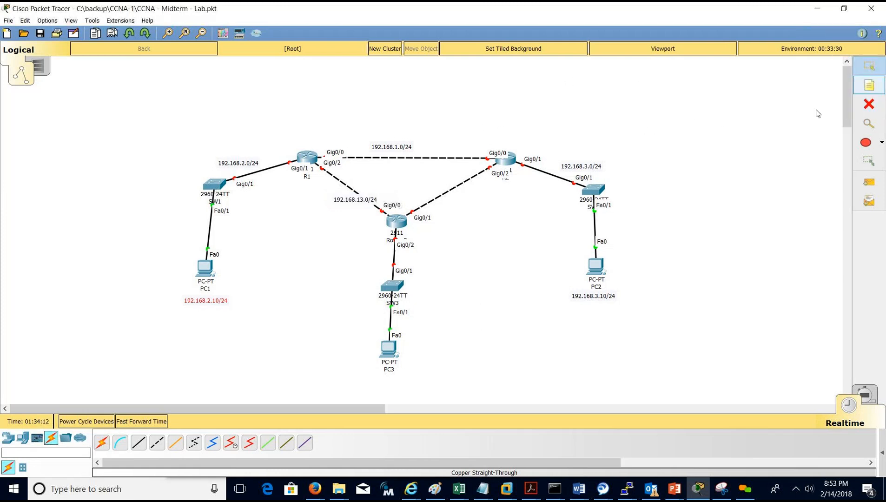
Add a 192.168.23.0/24 note by the R2–R3 link and drag both labels beside their links.
click(446, 193)
text(192.168)
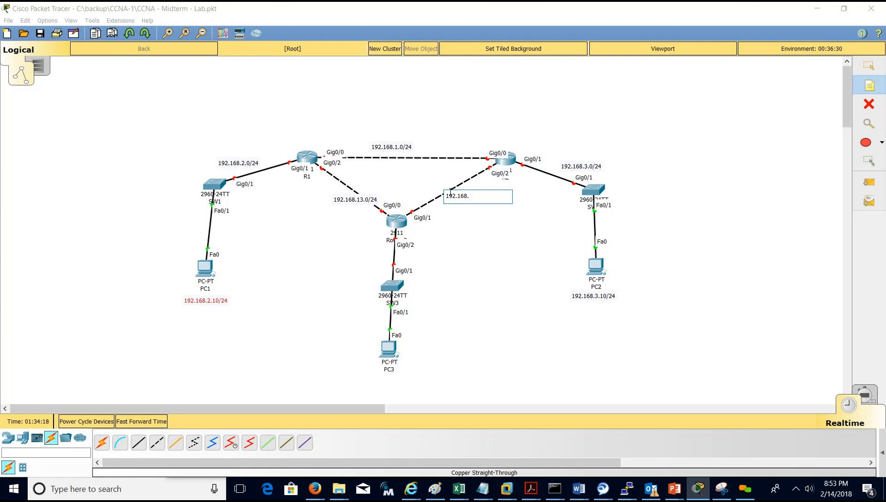
text(.23.0/24)
click(868, 66)
drag(450, 191, 445, 188)
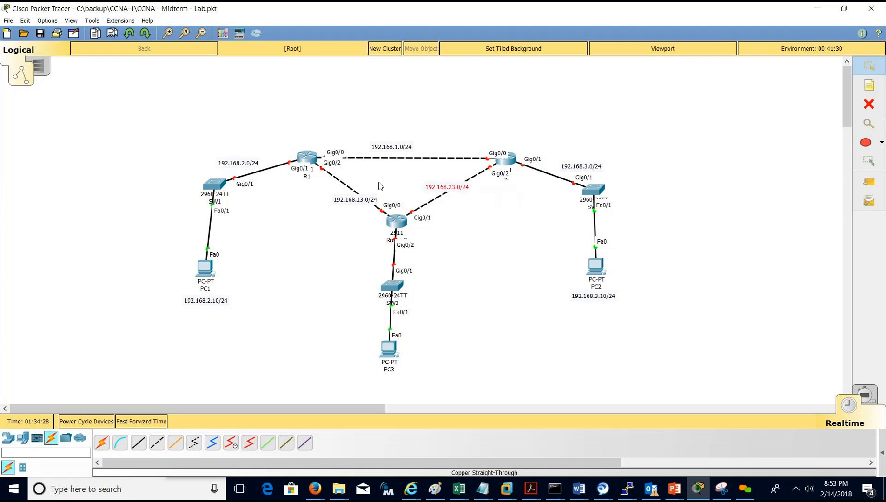
drag(349, 199, 358, 193)
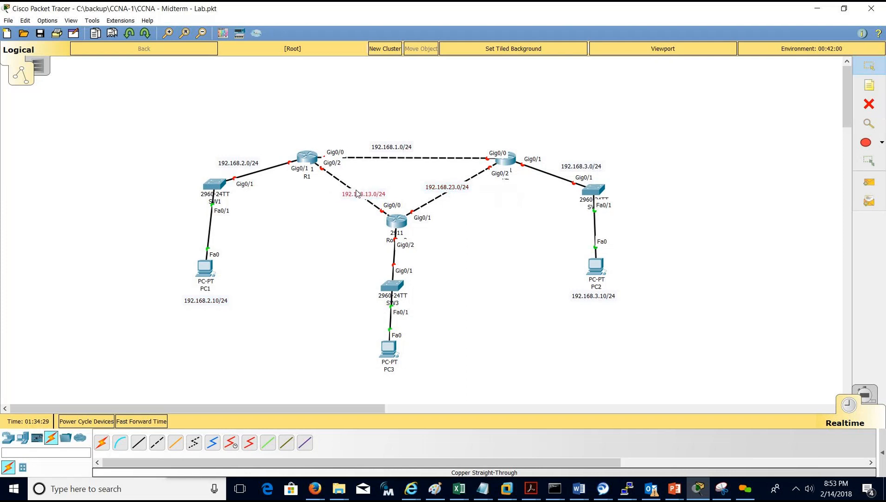
click(869, 85)
Add a 192.168.4.0/24 note and place it beside the SW3–PC3 link.
click(416, 283)
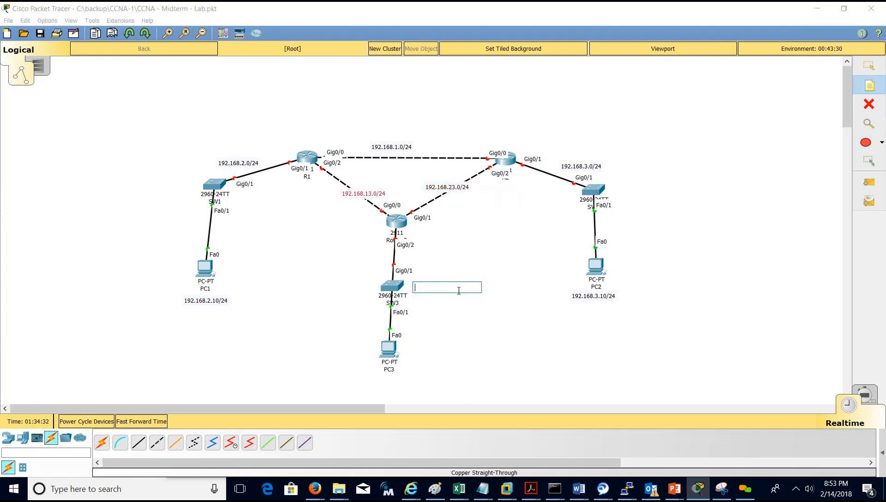
text(192.168.4.0/24)
click(868, 65)
drag(454, 291, 362, 326)
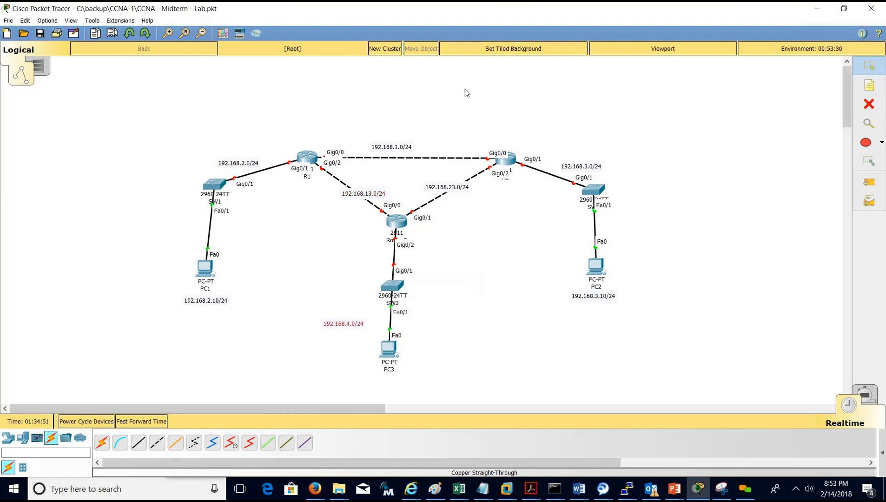
Save the lab, then move the 192.168.2.0/24 label up-left and nudge SW1 upward.
click(40, 34)
drag(230, 161, 201, 148)
drag(215, 186, 215, 178)
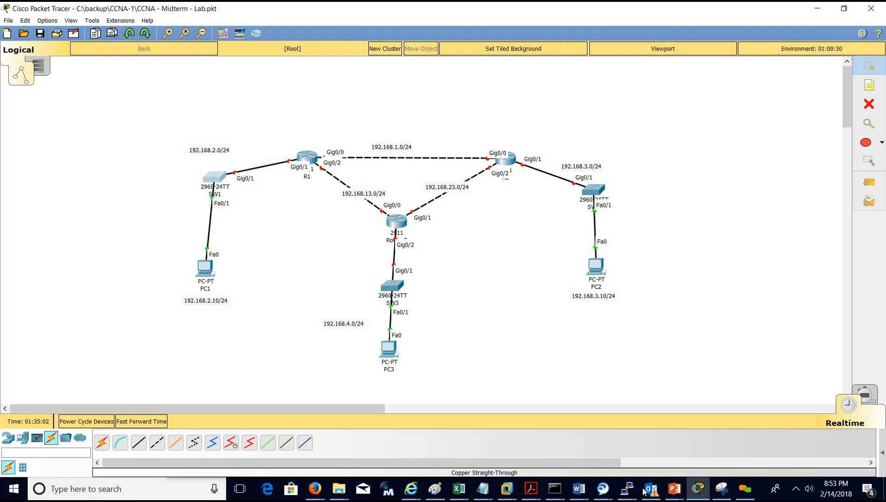
Bring the Midterm-requirements Word document forward and shift its window right.
click(579, 488)
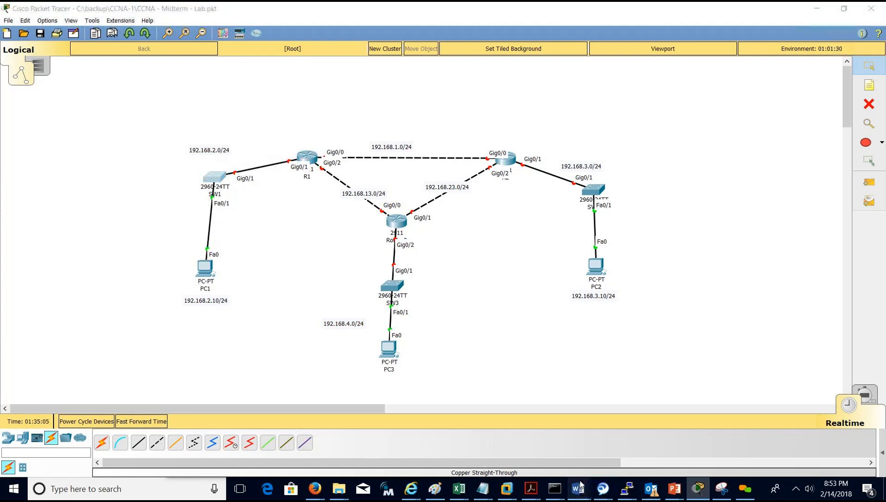
mouse_move(579, 487)
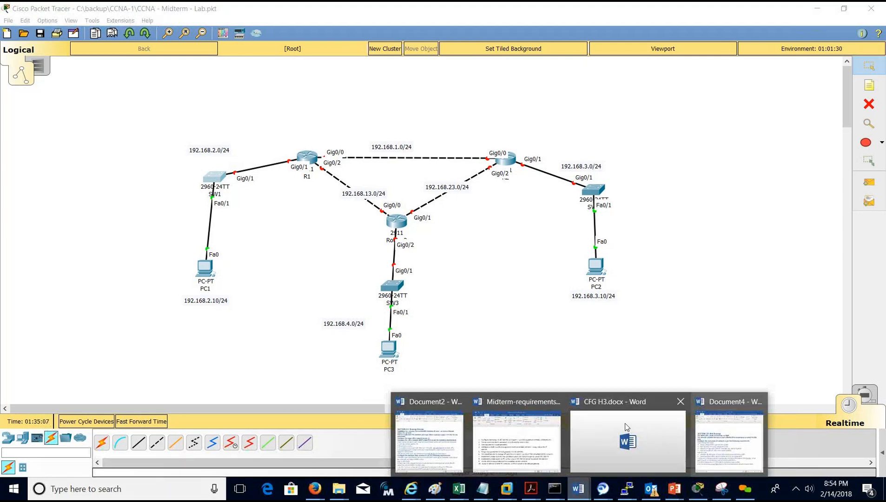
click(532, 416)
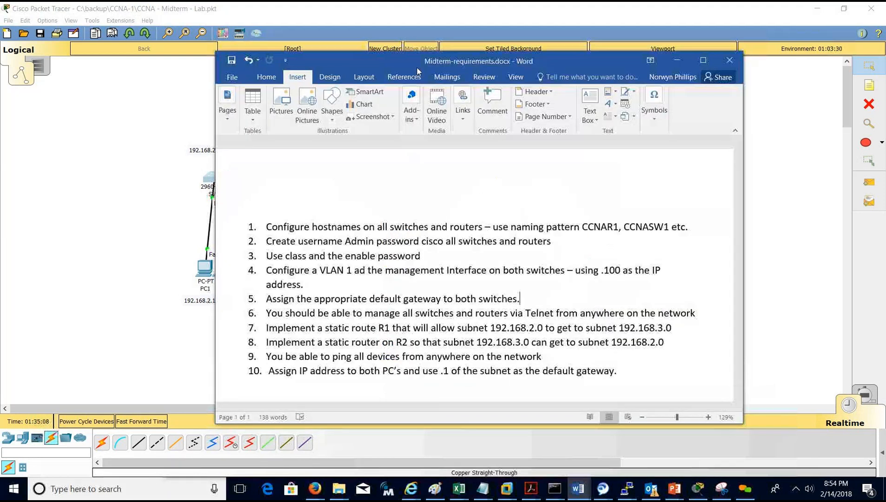
drag(417, 70, 550, 86)
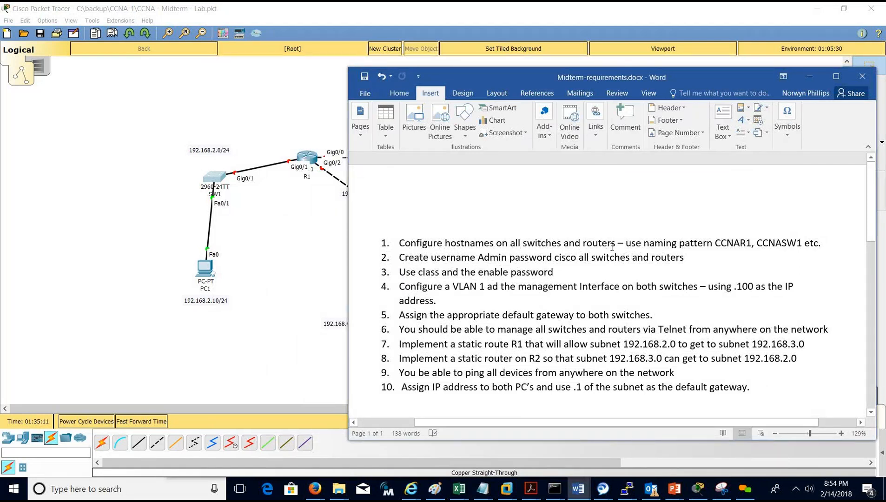
Highlight requirements 1 through 3, then move the document aside to reveal the topology.
click(740, 244)
drag(557, 272, 425, 242)
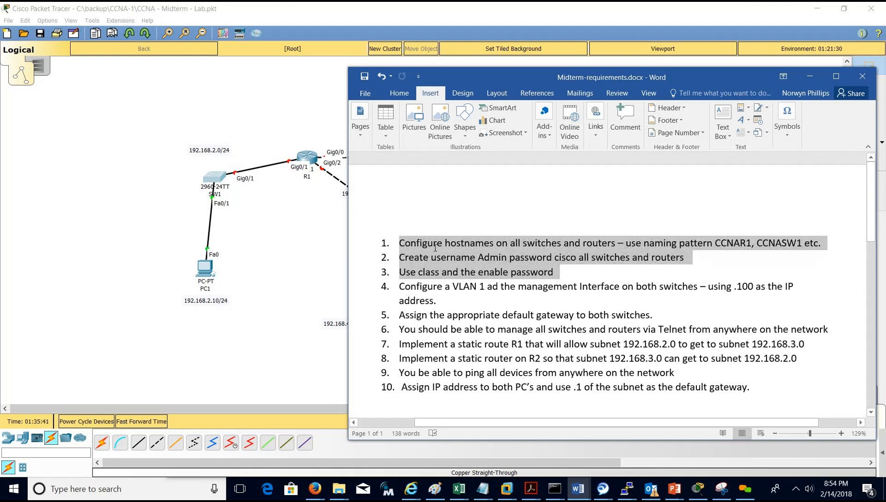
click(424, 242)
drag(556, 272, 428, 244)
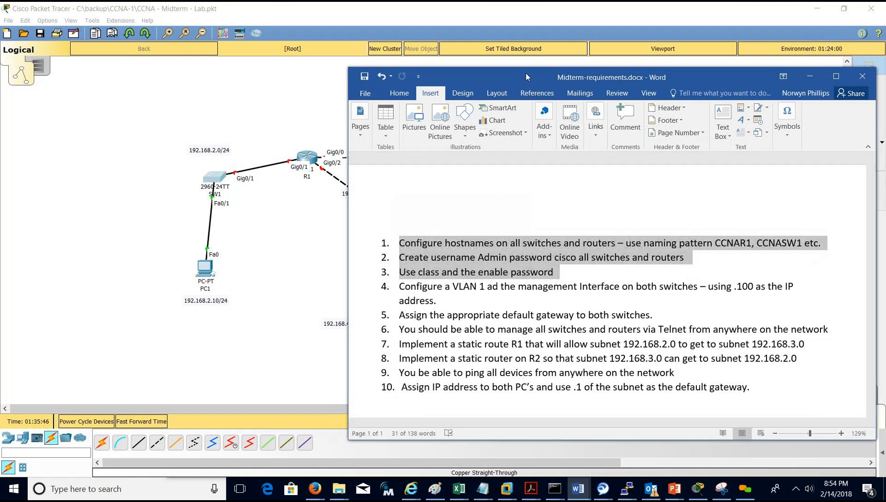
drag(539, 73, 885, 123)
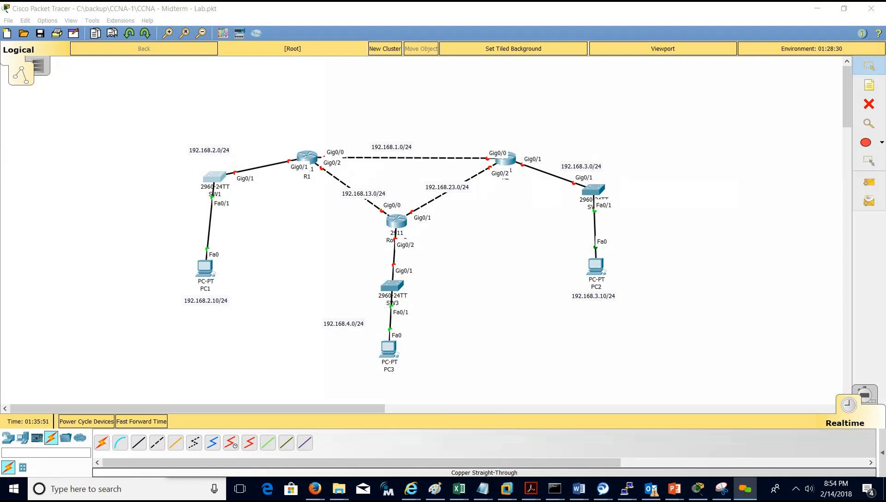
Reposition SW1 and open R1's device window clear of the topology.
click(223, 185)
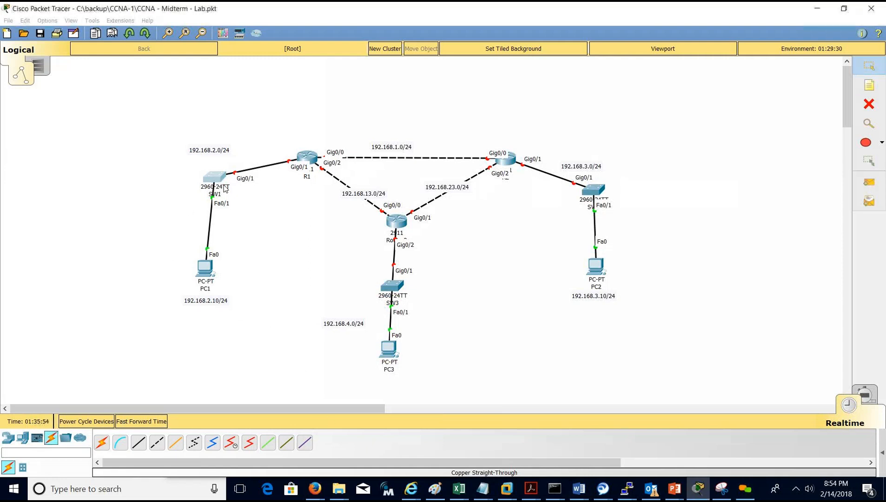
drag(221, 181, 222, 184)
drag(208, 175, 259, 156)
click(307, 163)
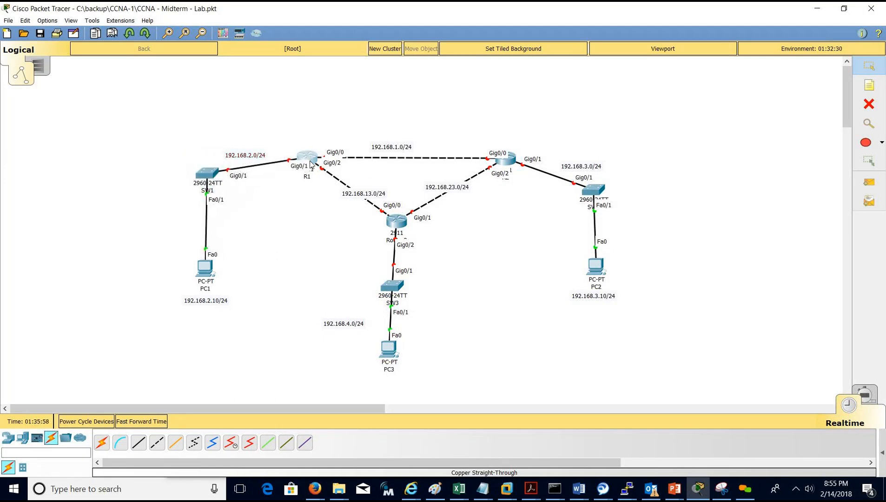
drag(387, 106, 579, 135)
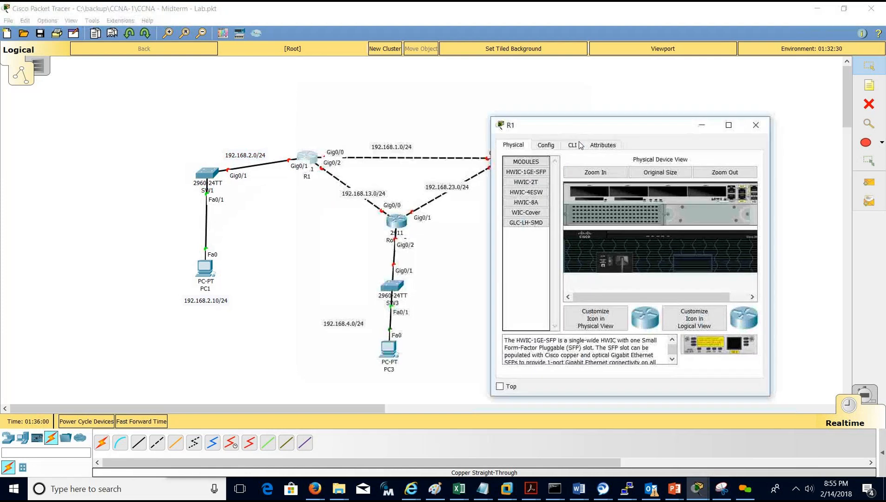
In R1's CLI, decline initial setup, run enable and conf t, with requirements placed alongside.
click(576, 149)
text(no)
key(Return)
key(Return)
key(Return)
key(Return)
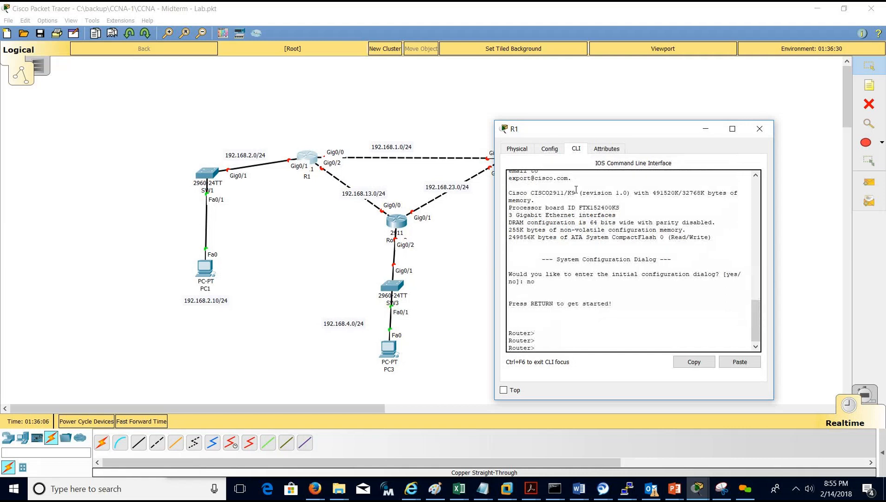
text(enable)
key(Return)
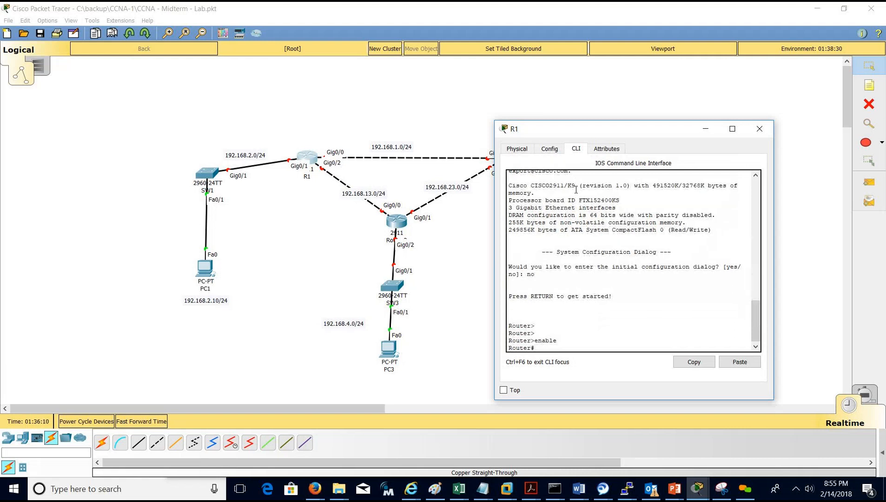
text(conf t)
key(Return)
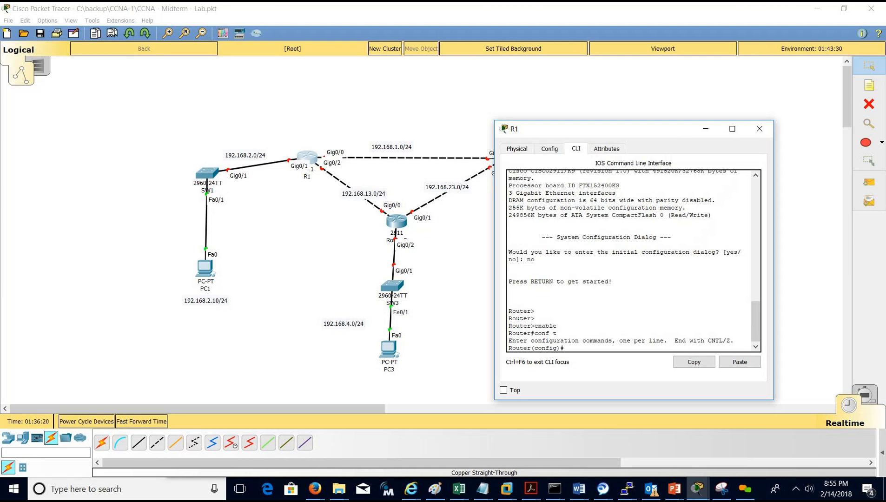
drag(885, 320, 214, 105)
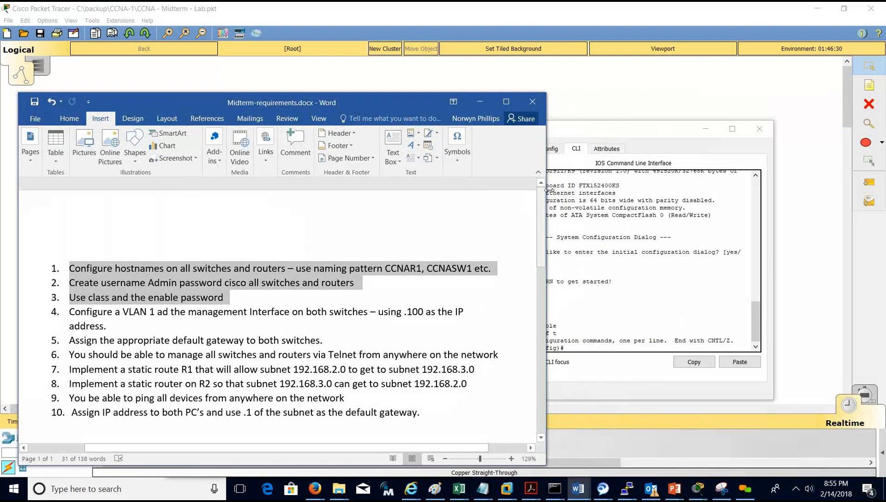
Set R1's hostname to CCNAR1 and save the configuration with do wr.
drag(532, 190, 488, 191)
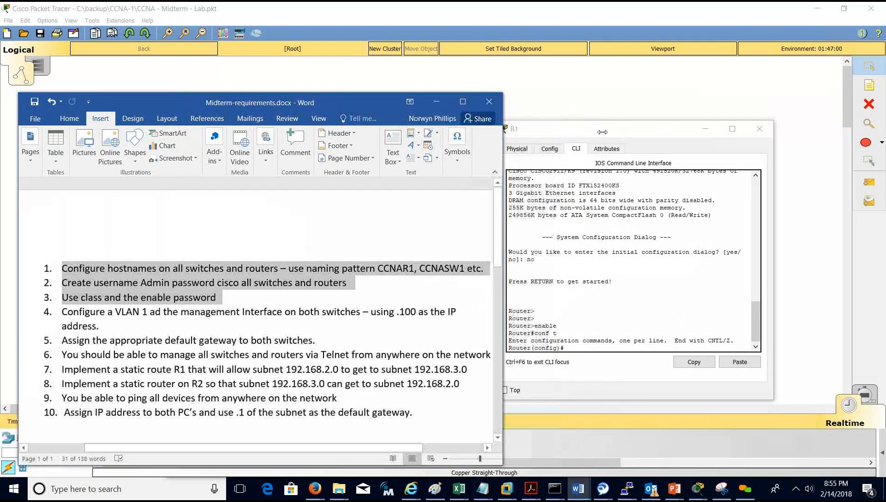
drag(656, 127, 731, 111)
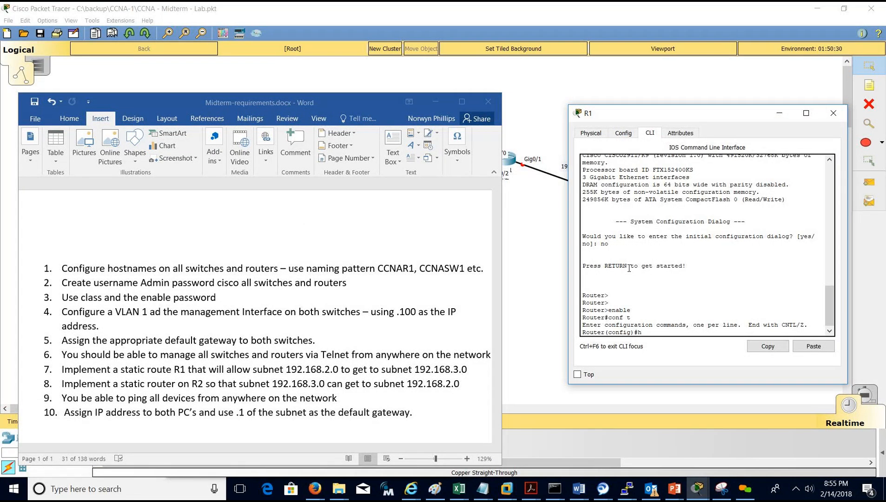
text(tname CCNAR1)
key(Return)
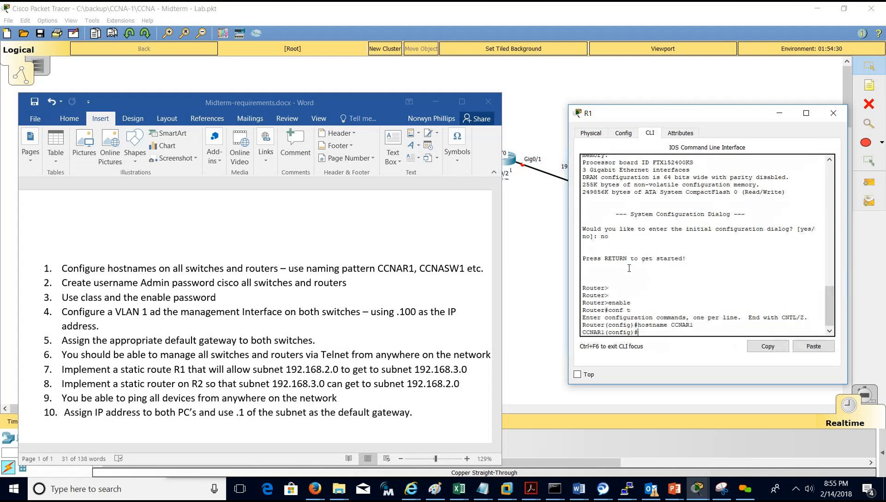
text(do wr)
key(Return)
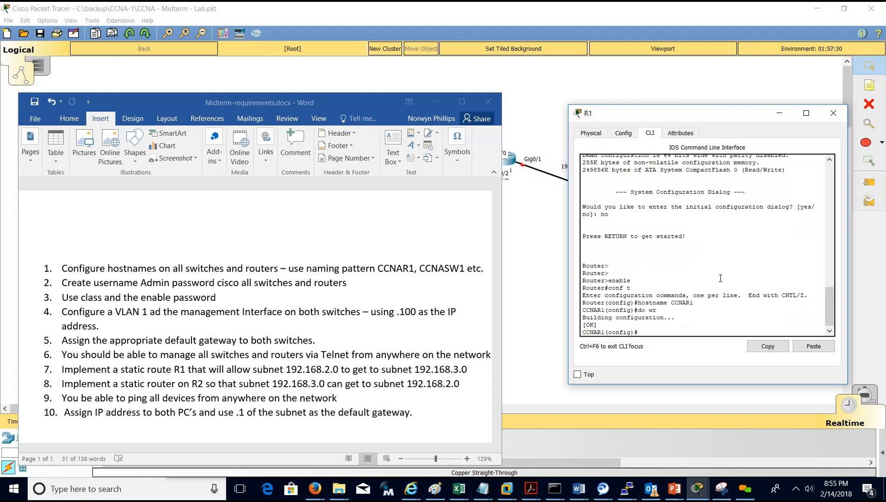
Create a local username admin with its password on CCNAR1, correcting the 'pasword' typo.
click(353, 100)
drag(353, 99, 356, 190)
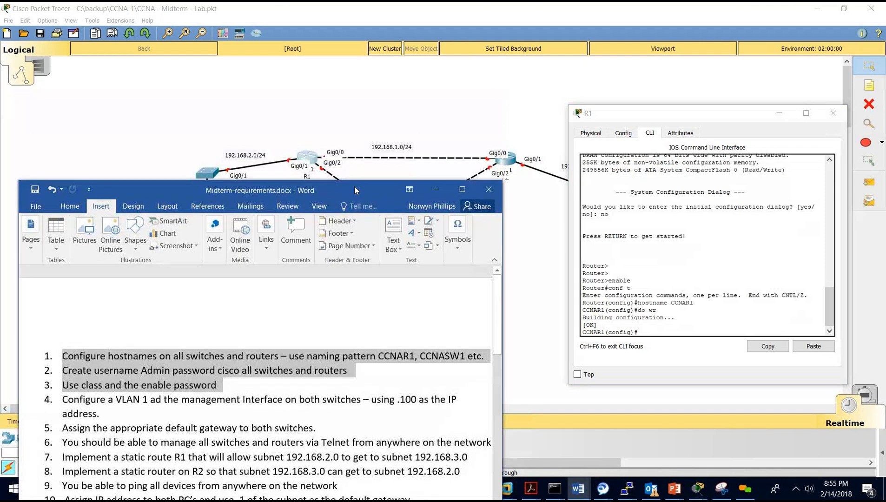
click(650, 238)
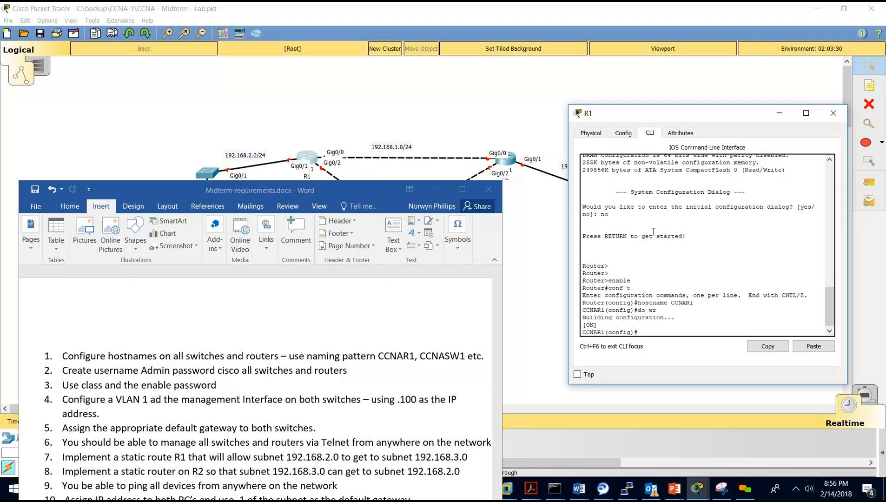
text(username admin pasword cisco)
key(Return)
key(Up)
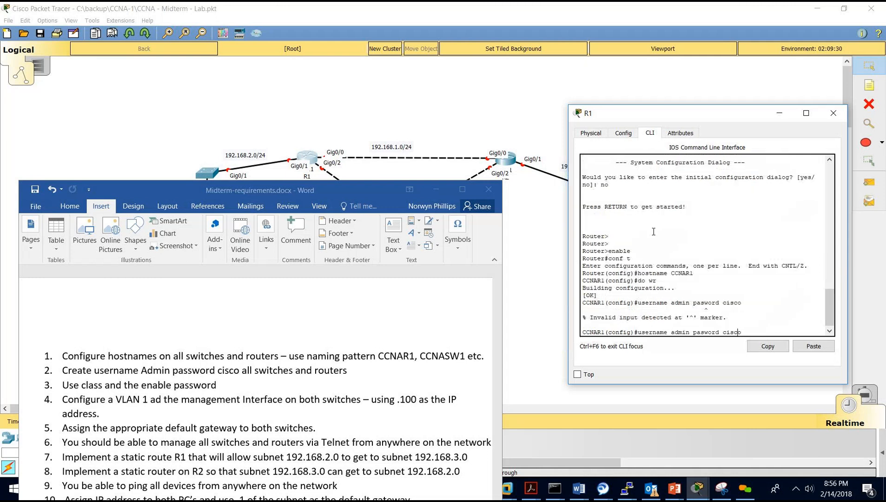
text(s)
key(Return)
key(Return)
key(Return)
key(Return)
key(Return)
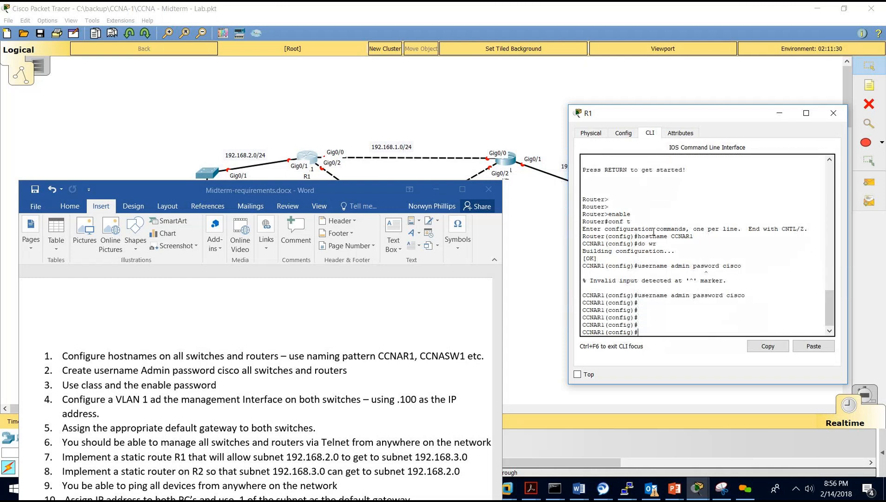
Set an enable secret on CCNAR1, save with do wr, and bring the topology forward.
text(enable secret class)
key(Return)
text(do wr)
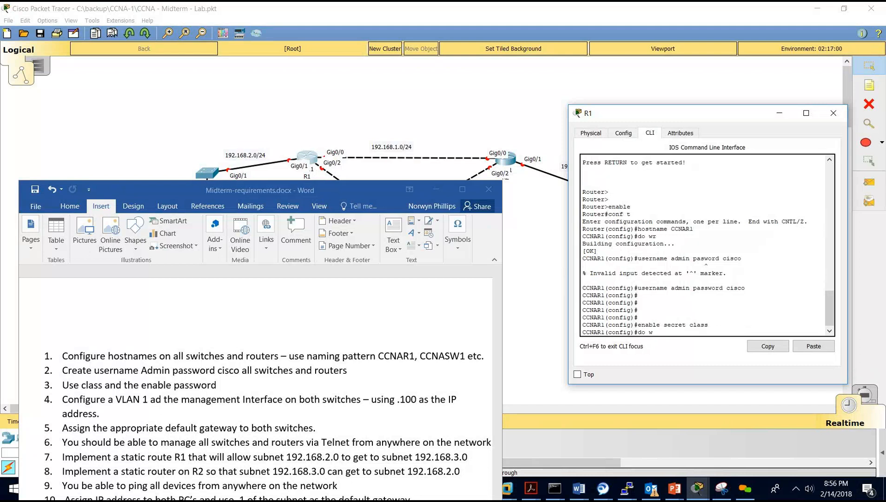
key(Return)
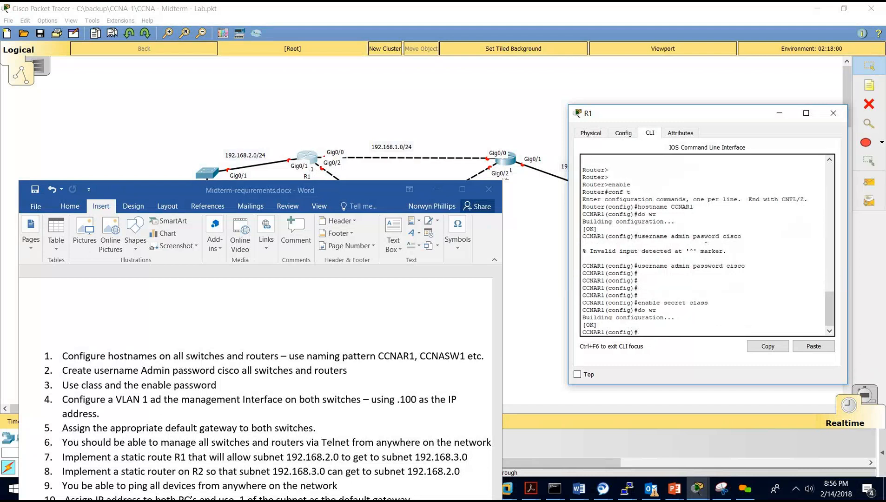
click(313, 19)
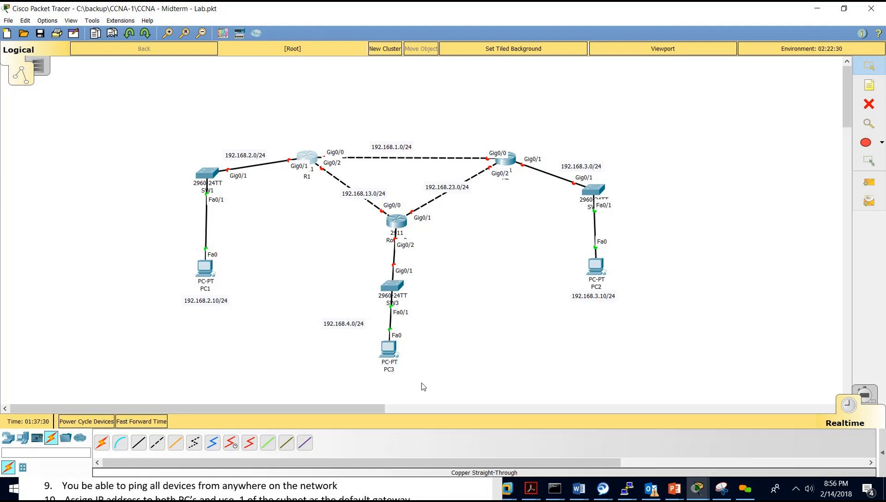
Reopen R1's CLI window and move the requirements document down-left beside the topology.
click(356, 495)
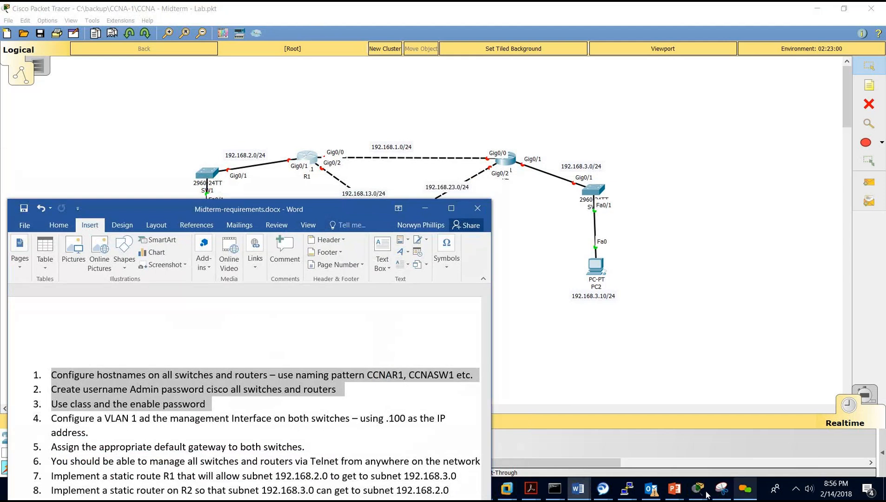
mouse_move(697, 487)
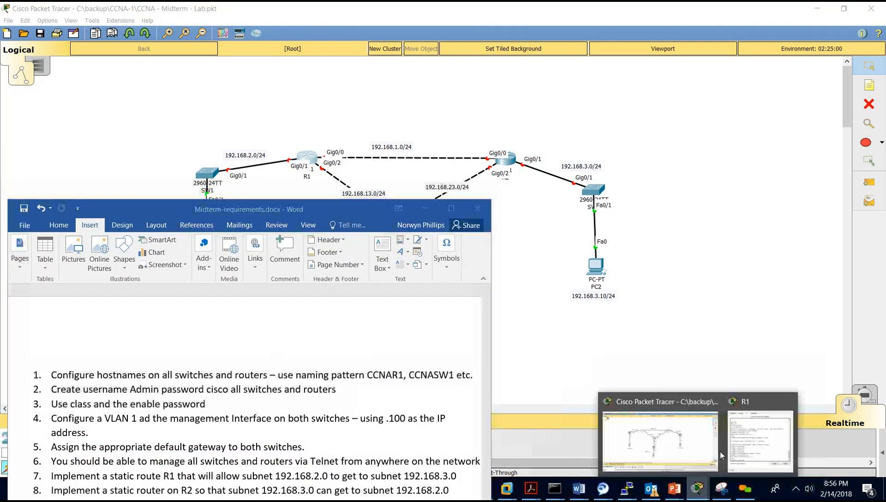
click(741, 438)
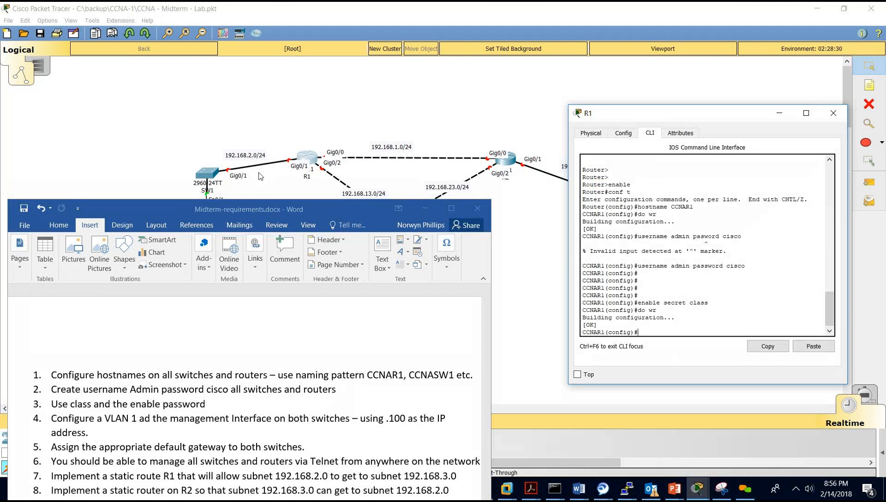
click(243, 280)
drag(231, 211, 250, 338)
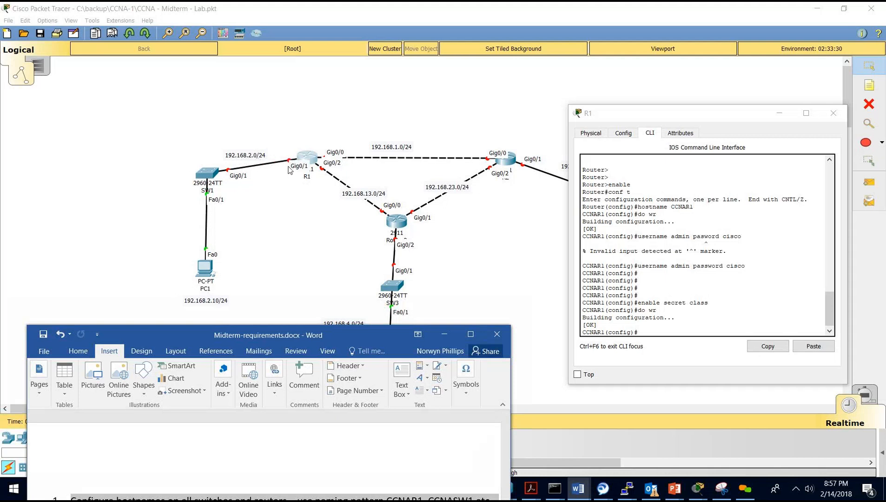
drag(256, 321, 265, 112)
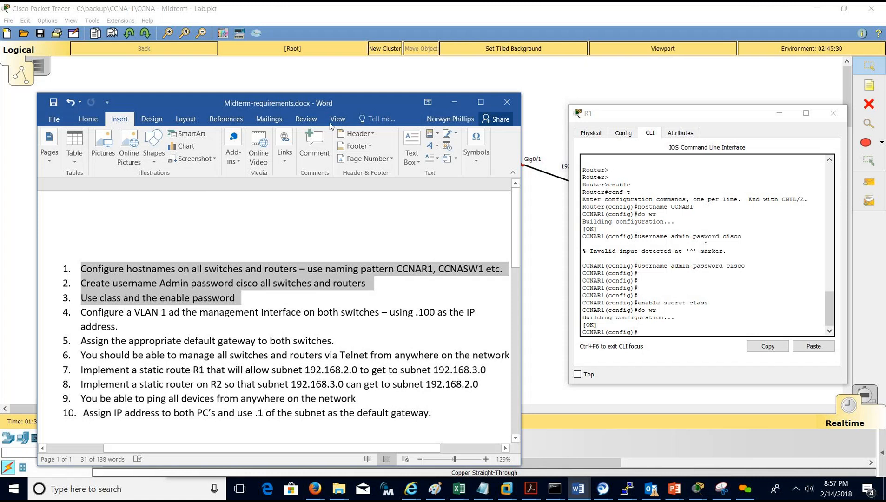
drag(342, 107, 304, 314)
click(616, 210)
Give Gig0/1 address 192.168.2.1 255.255.255.0, enable it, save, then enter interface Gig0/0.
text(int gi 0/1)
key(Return)
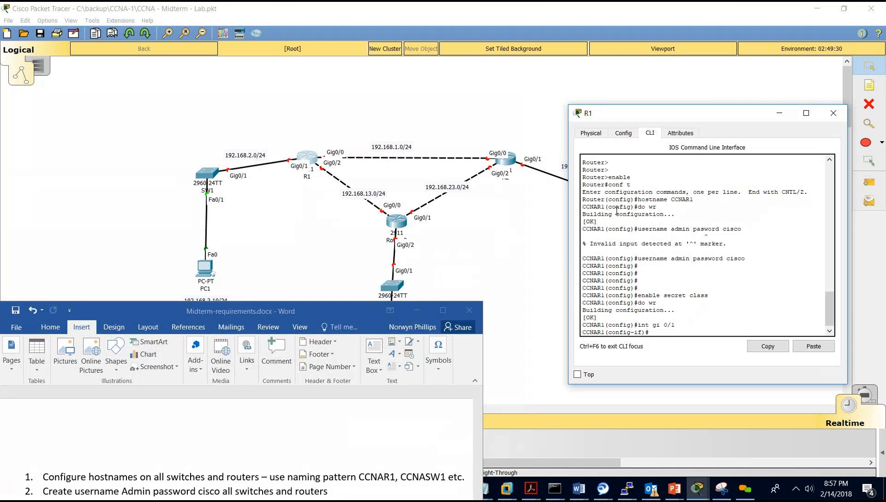
text(ip add 192.168.2.1 255.255.255.0)
key(Return)
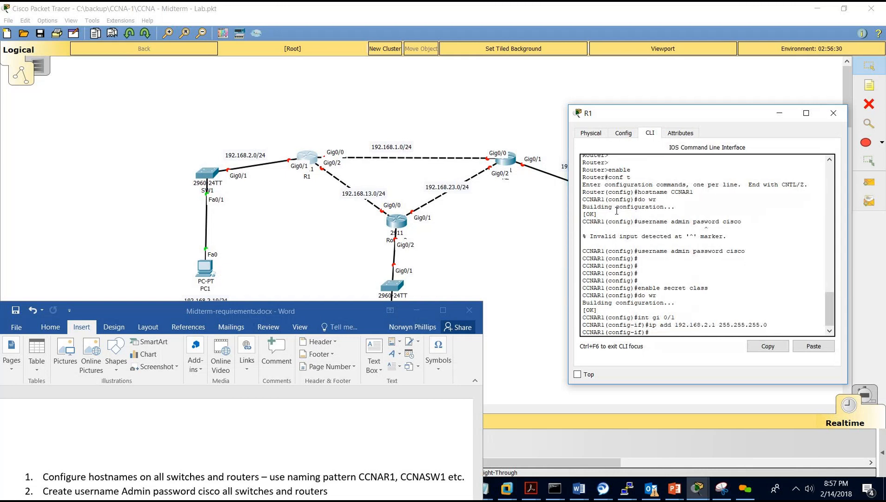
text(no shut)
key(Return)
key(Return)
text(do wr)
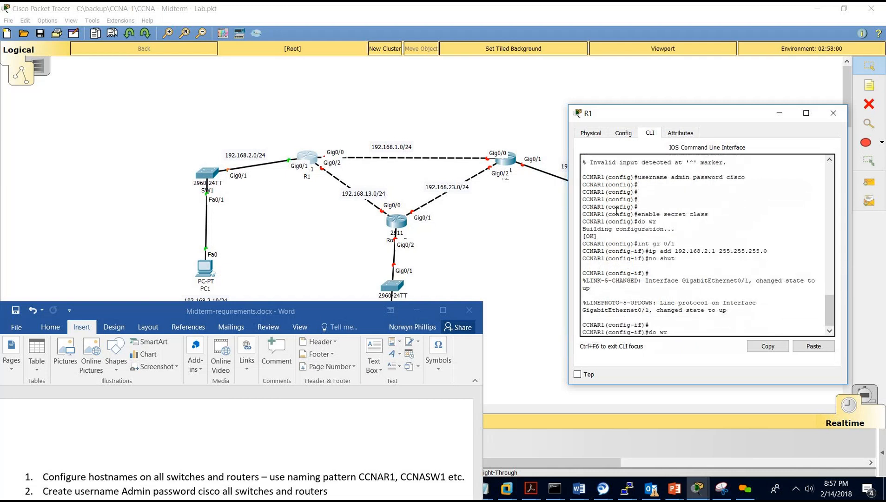
key(Return)
key(Return)
key(Return)
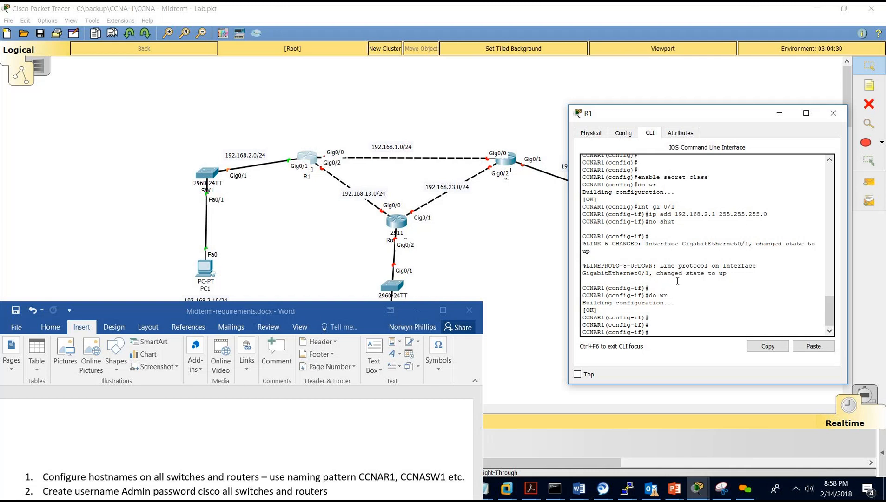
text(int gi0/0)
key(Return)
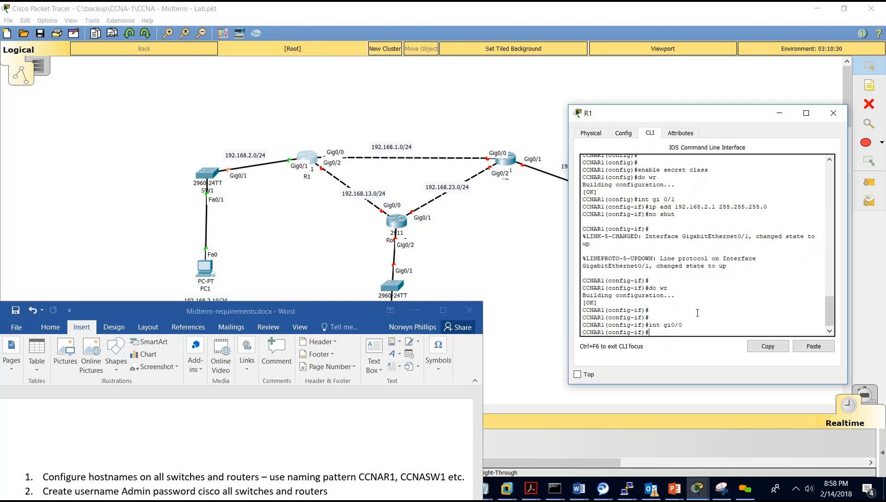
Address Gig0/0 as 192.168.1.1 255.255.255.0 and bring it up with no shut.
text(add 192.168.1.1 255.255.255.0)
key(Return)
text(no shut)
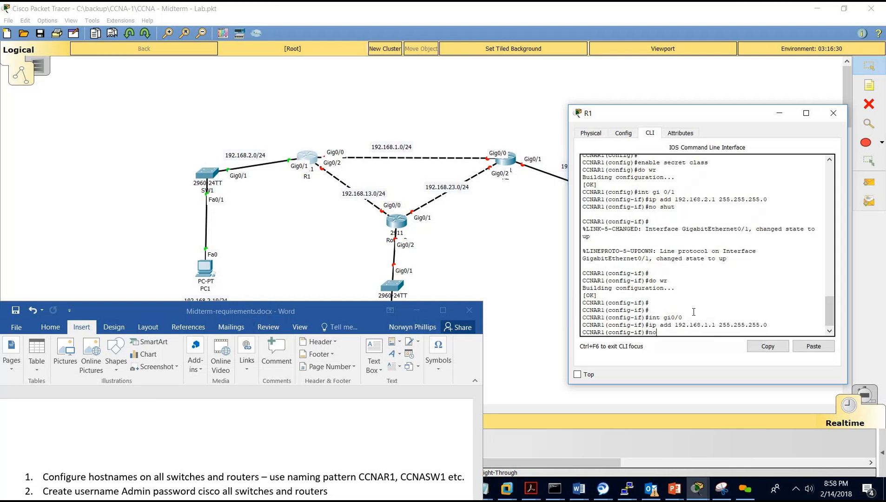
key(Return)
key(Return)
key(Return)
key(Return)
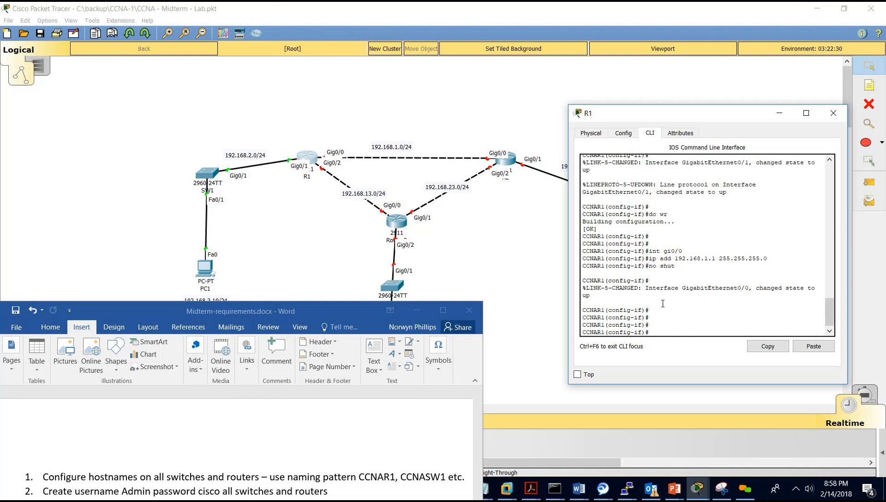
Address Gig0/2 as 192.168.13.1/24, enable it, and save with do wr.
text(i0/2)
key(Return)
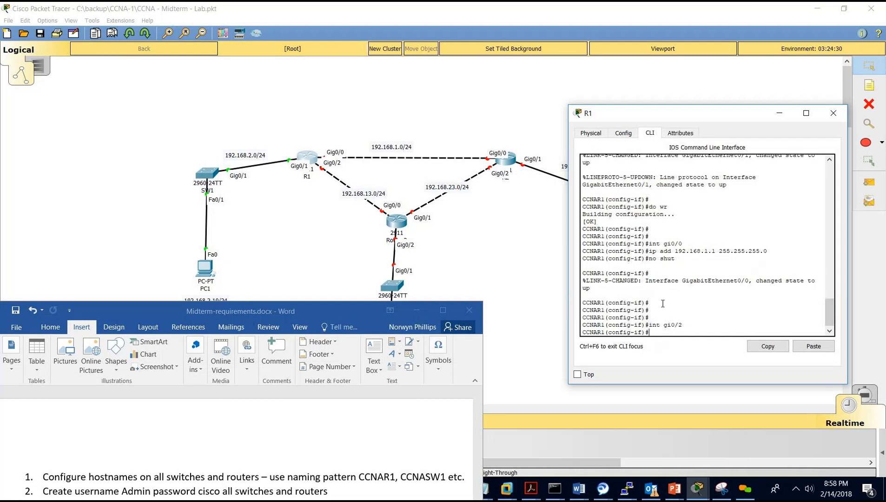
text(ip add 192)
text(.168.13.1 255)
text(.2)
text(55.255.255)
text(.0)
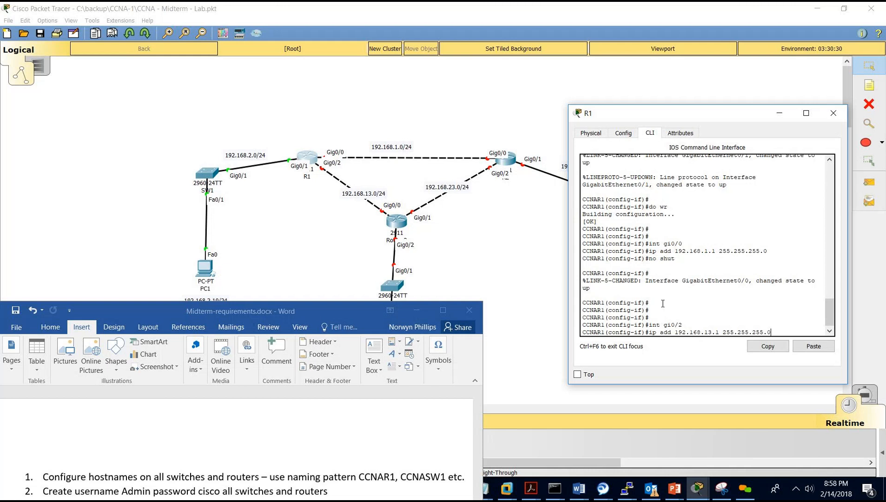
key(Return)
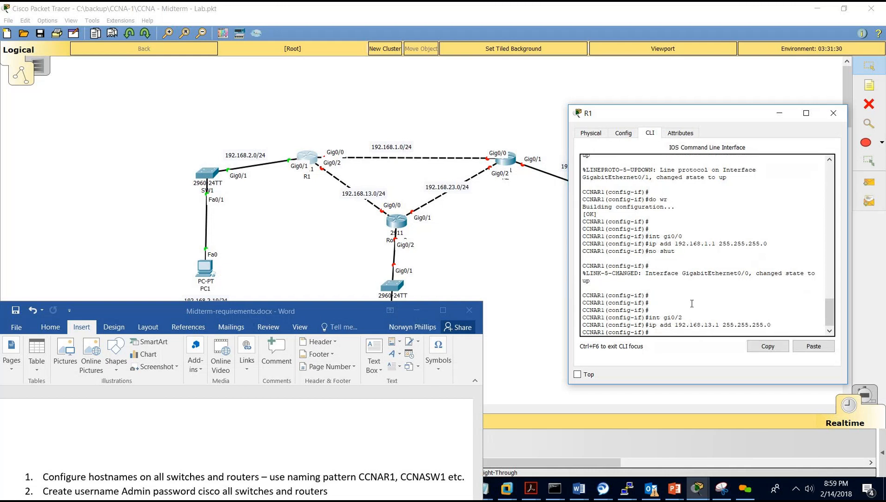
drag(713, 243, 716, 243)
text(do wr)
key(Return)
text(no shut)
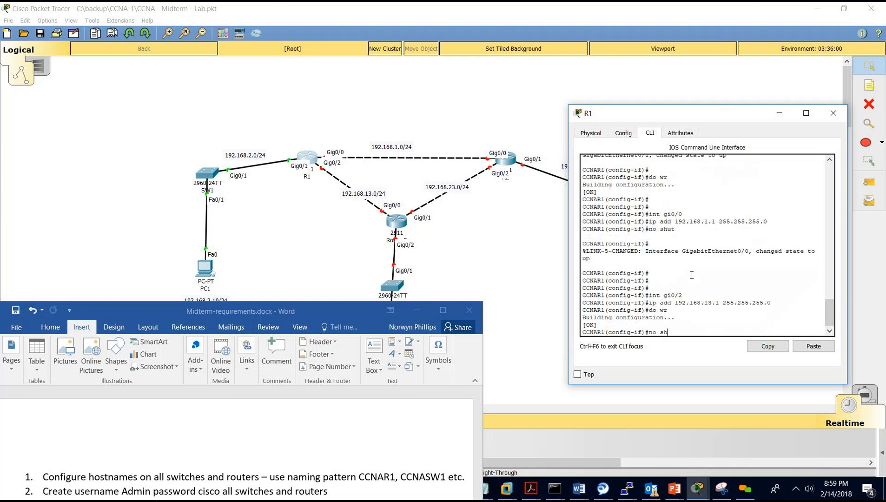
key(Return)
key(Return)
key(Return)
text(do w)
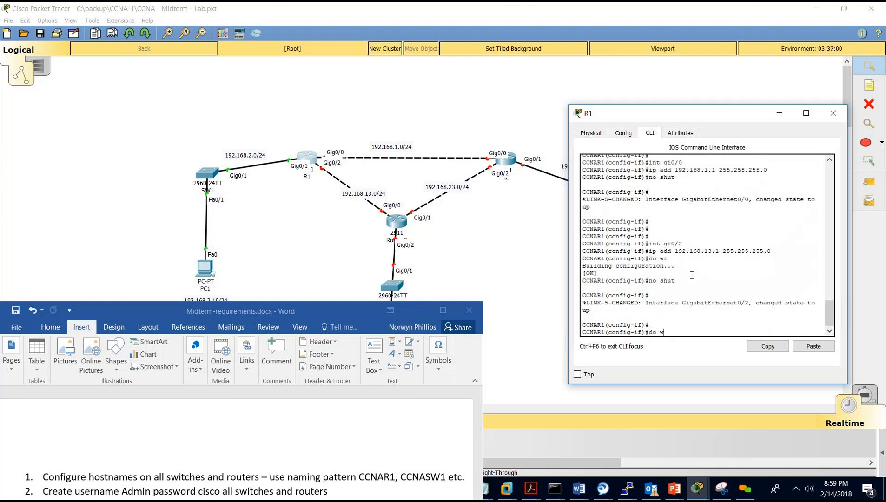
text(r)
key(Return)
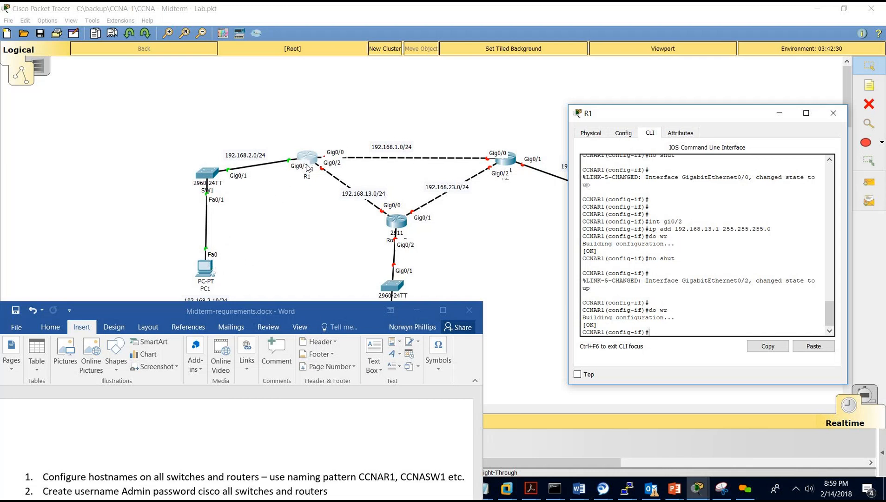
Open PC1's Desktop IP Configuration panel.
click(207, 270)
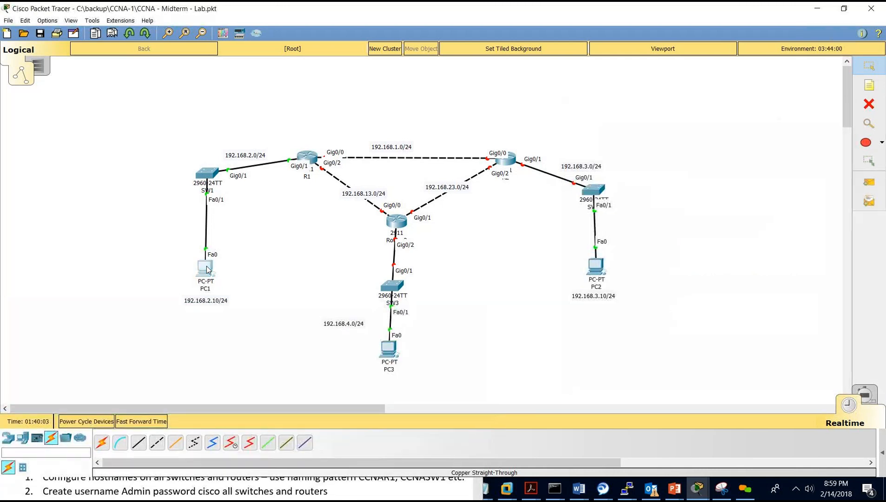
click(205, 268)
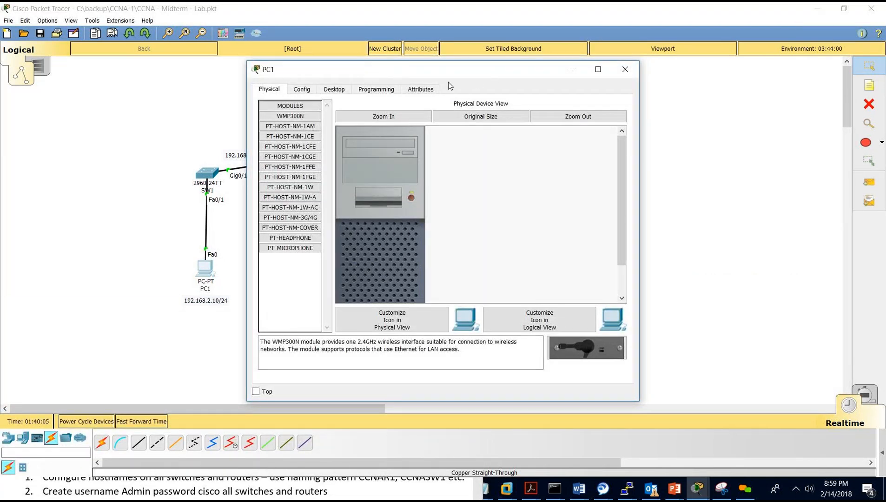
drag(446, 69, 568, 71)
click(456, 90)
click(420, 140)
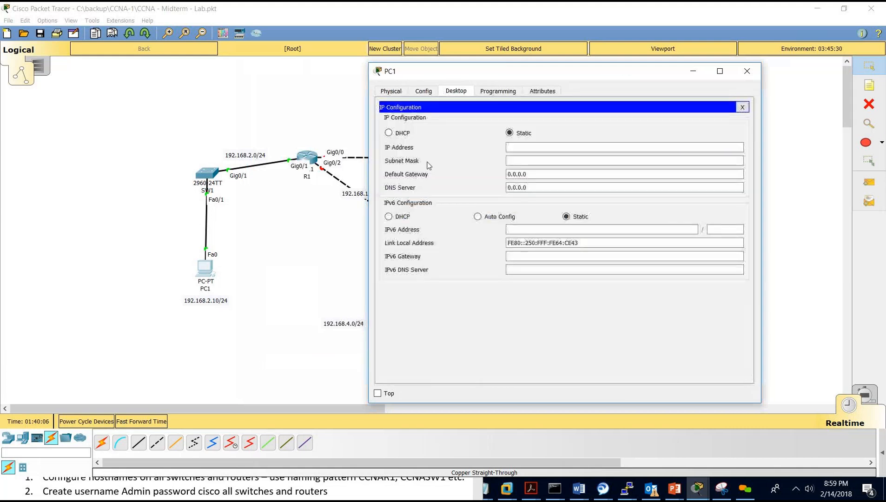
Set PC1 to IP 192.168.2.10, mask 255.255.255.0, gateway 192.168.2.1, then close the panel.
click(514, 146)
text(192.168.2.1)
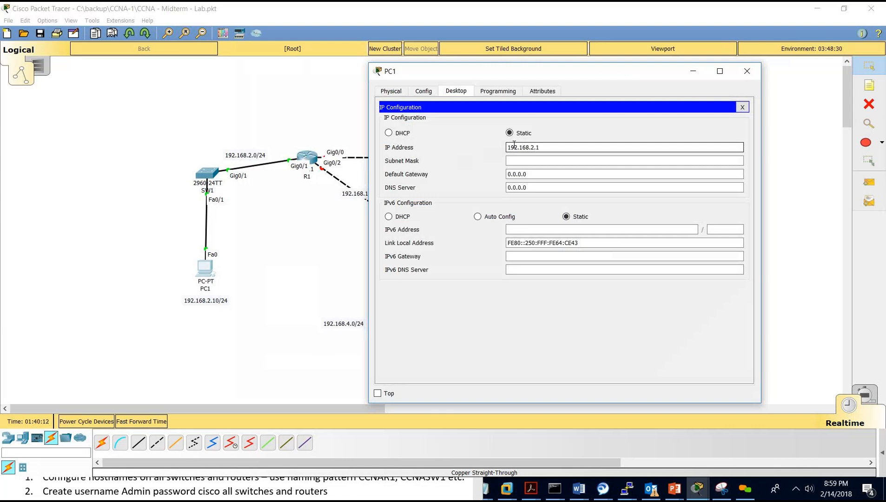
key(Tab)
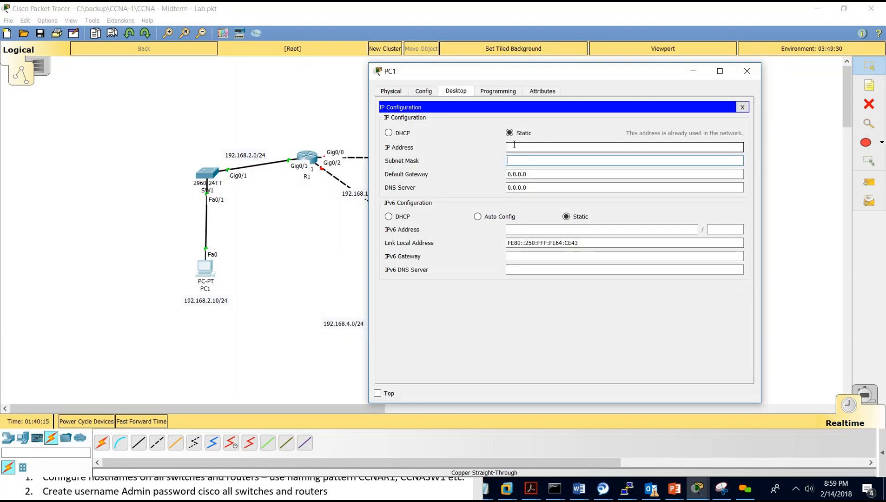
text(1)
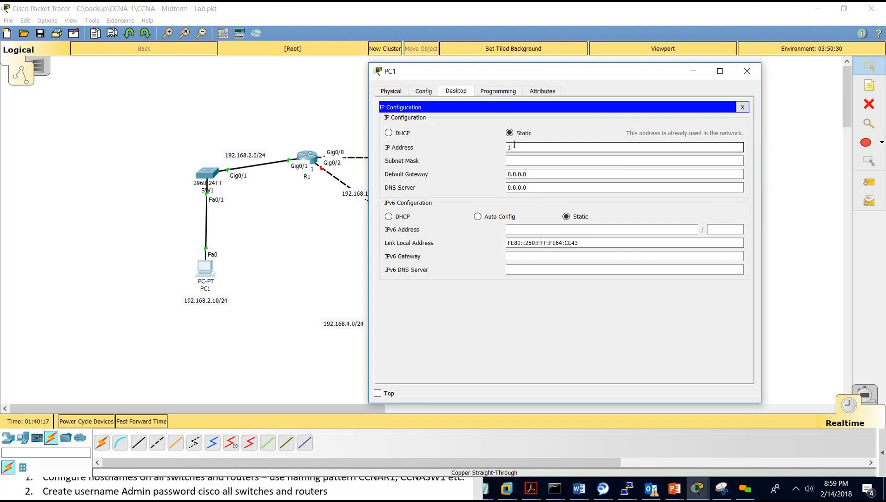
text(92.168.2.10)
click(511, 160)
drag(530, 173, 497, 178)
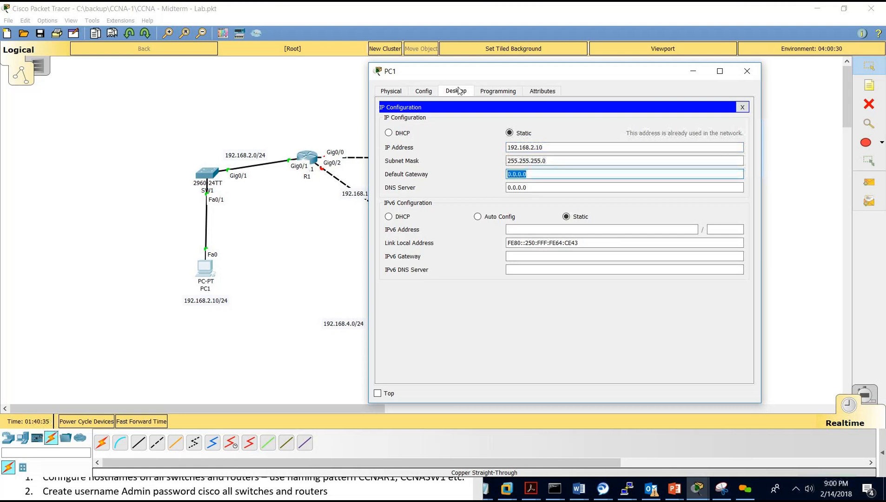
drag(475, 76, 467, 236)
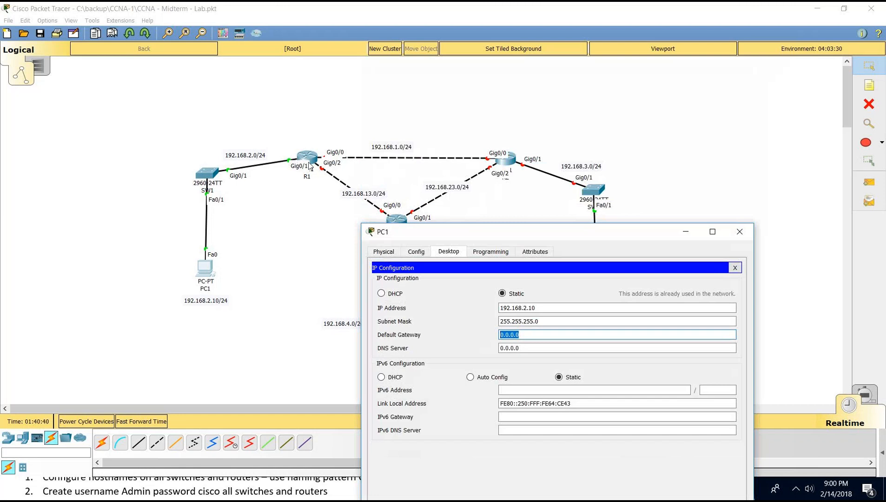
drag(445, 237, 534, 181)
text(192.1)
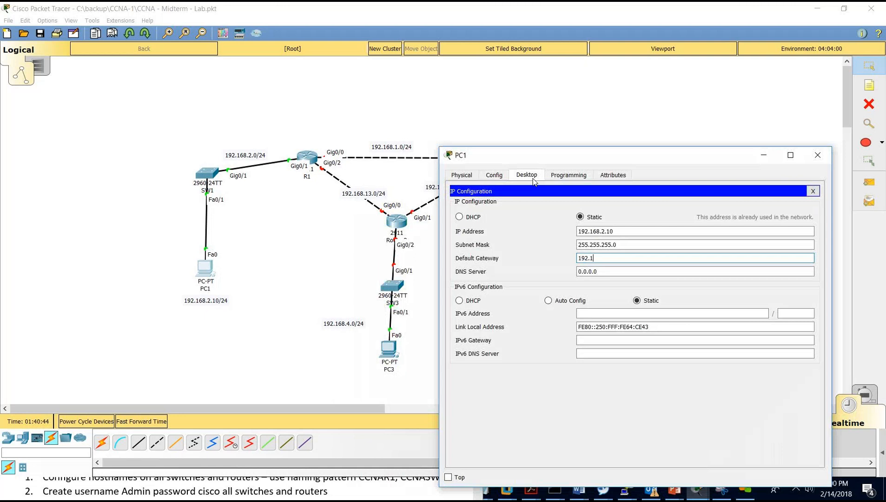
text(68.2.1)
click(813, 191)
drag(634, 158, 676, 82)
Ping gateway 192.168.2.1 from PC1's command prompt, getting 4/4 replies, then close PC1's window.
click(680, 179)
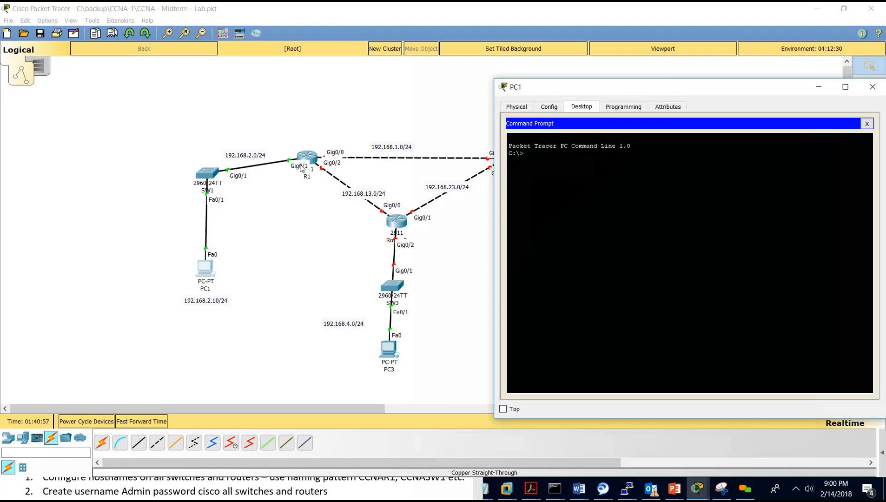
text(ong)
key(BackSpace)
key(BackSpace)
text(ing 192.168.2.1)
key(Return)
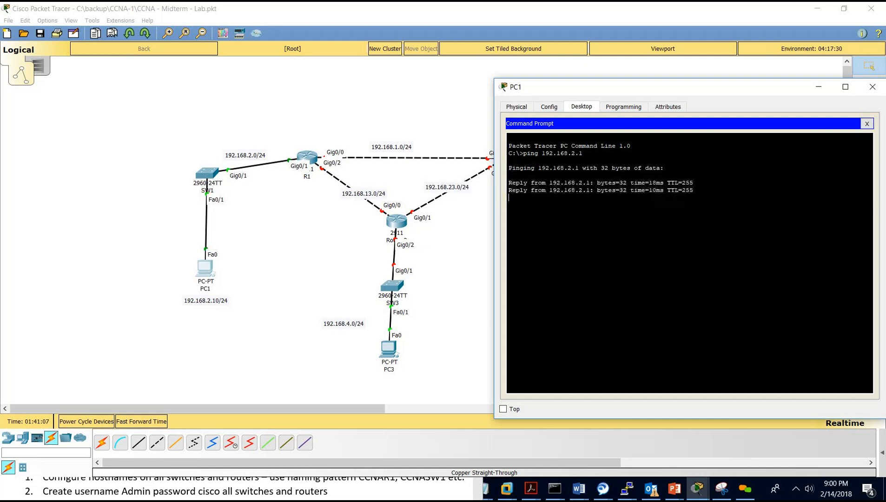
click(866, 124)
click(872, 87)
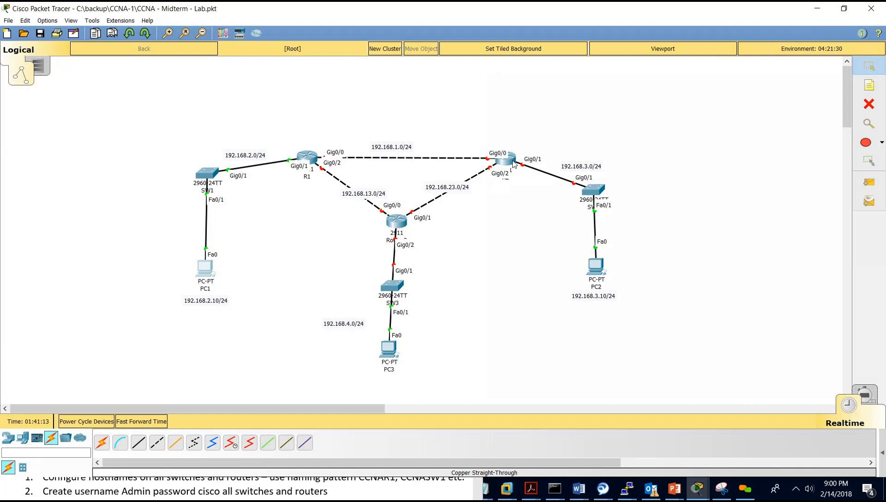
Open R2's CLI, skip the setup dialog, and enter global configuration mode.
click(513, 163)
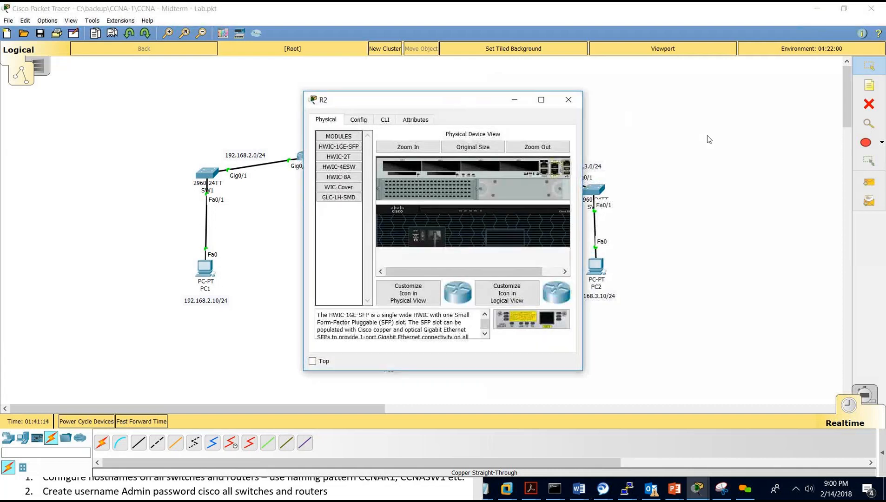
drag(471, 147, 195, 87)
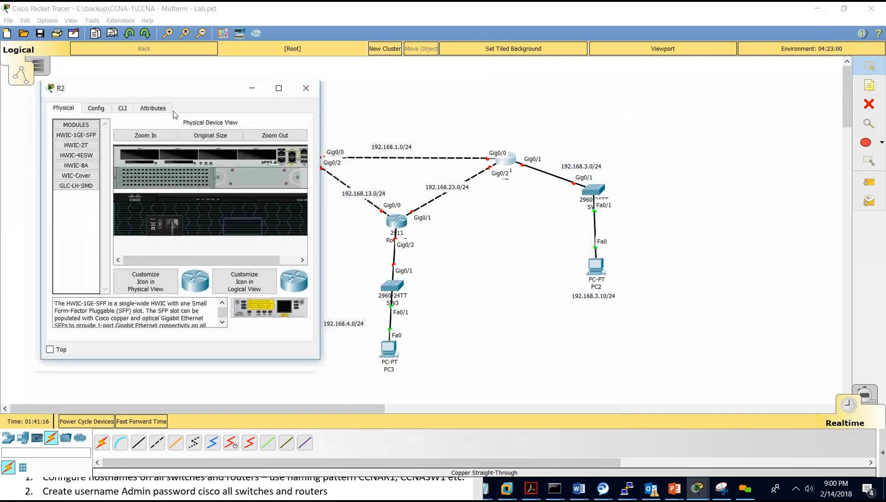
click(123, 109)
text(no)
key(Return)
key(Return)
key(Return)
key(Return)
key(Return)
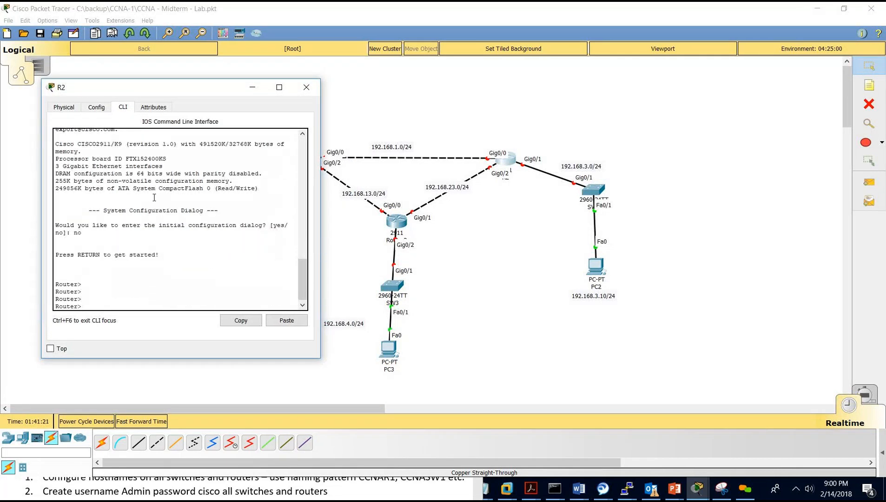
text(en)
key(Return)
text(conf t)
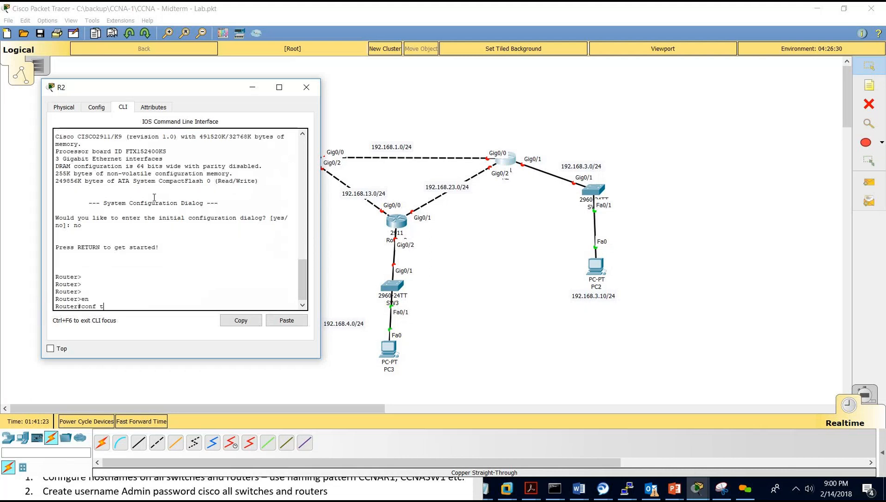
key(Return)
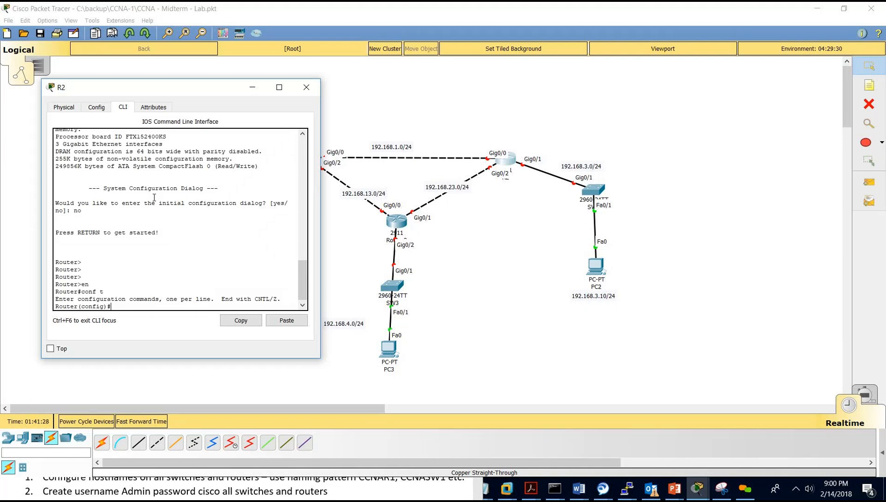
Set R2's hostname to CCNAR2 and save with do wr.
text(hostname R)
key(BackSpace)
text(CCNAR2)
key(Return)
text(do wr)
key(Return)
key(Return)
key(Return)
key(Return)
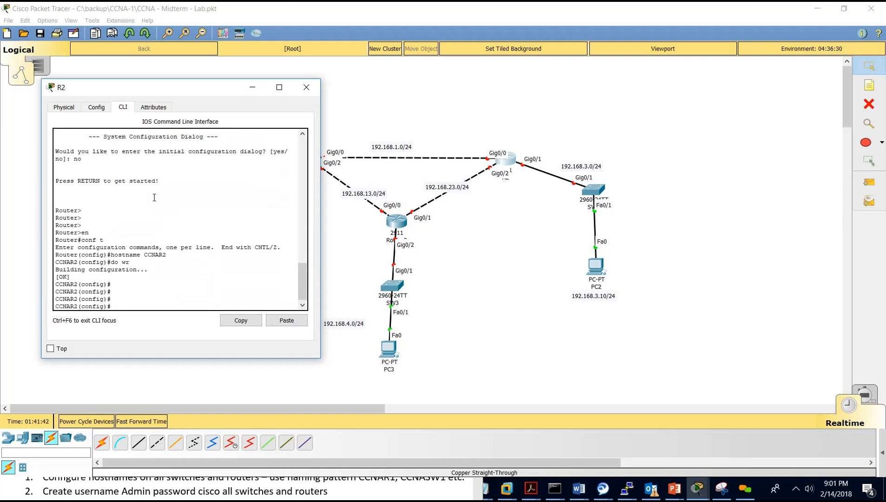
drag(201, 91, 196, 185)
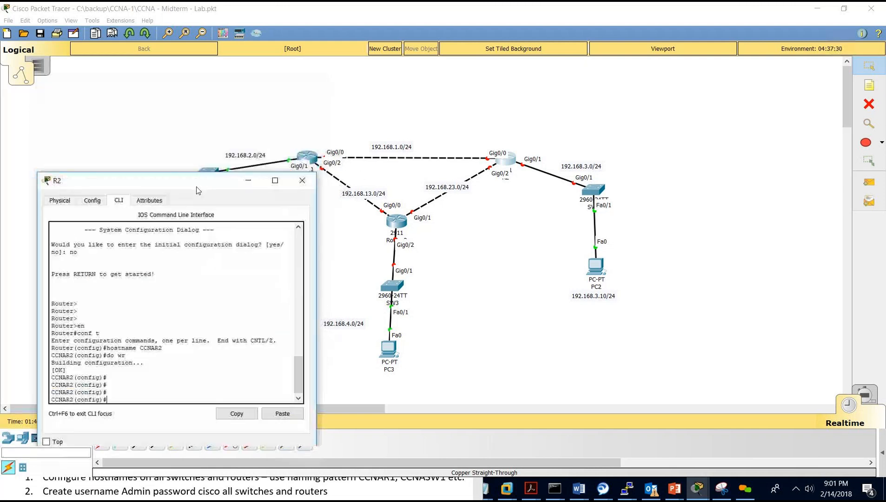
click(167, 364)
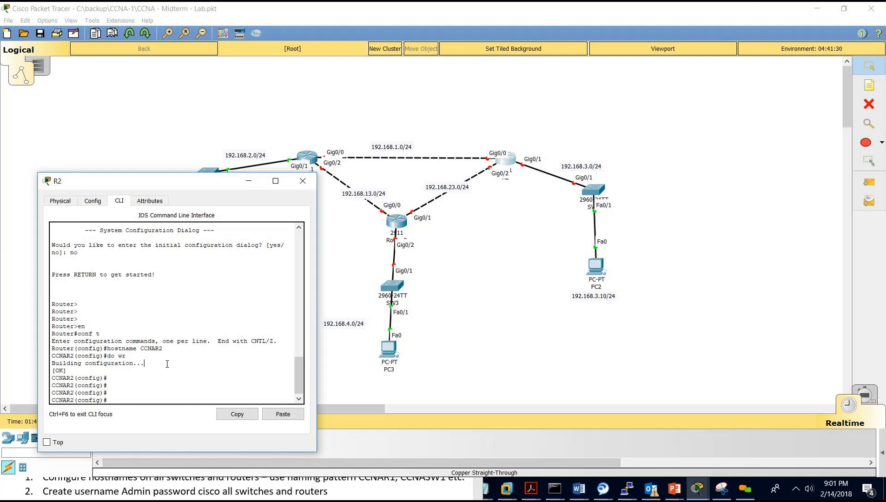
Give Gi0/0 address 192.168.1.2 255.255.255.0, enable it, and save.
text(int gi0/0)
key(Return)
text(ip a)
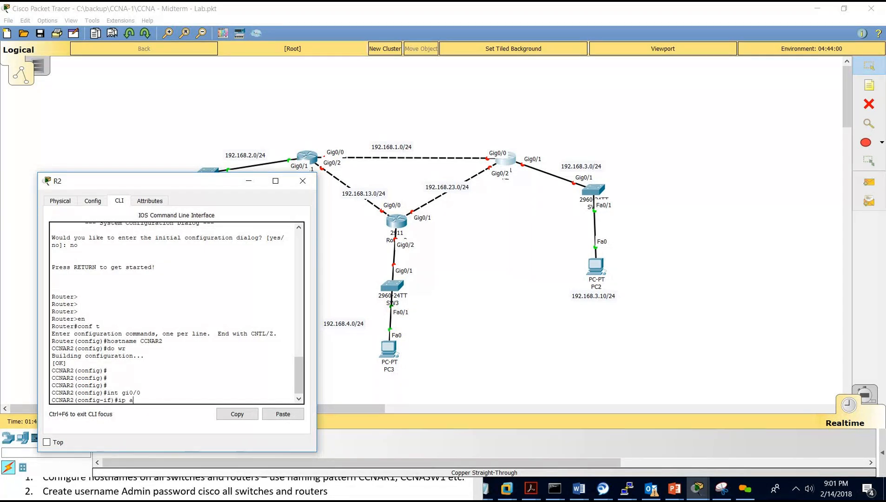
text(dd 192.168)
text(.1.)
text(2 255.255.255)
text(no shut)
key(Return)
text(do wr)
key(Return)
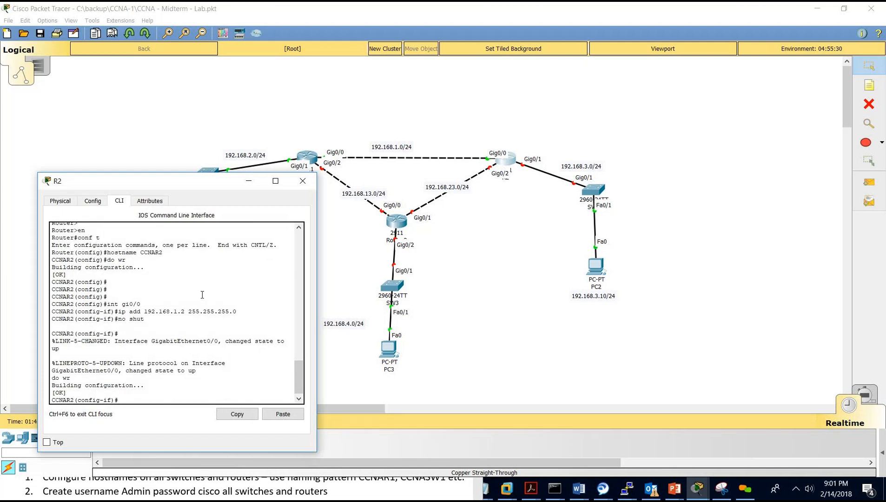
Enter configuration mode for interface GigabitEthernet 0/2.
text(int)
key(BackSpace)
key(BackSpace)
text(intterface ?)
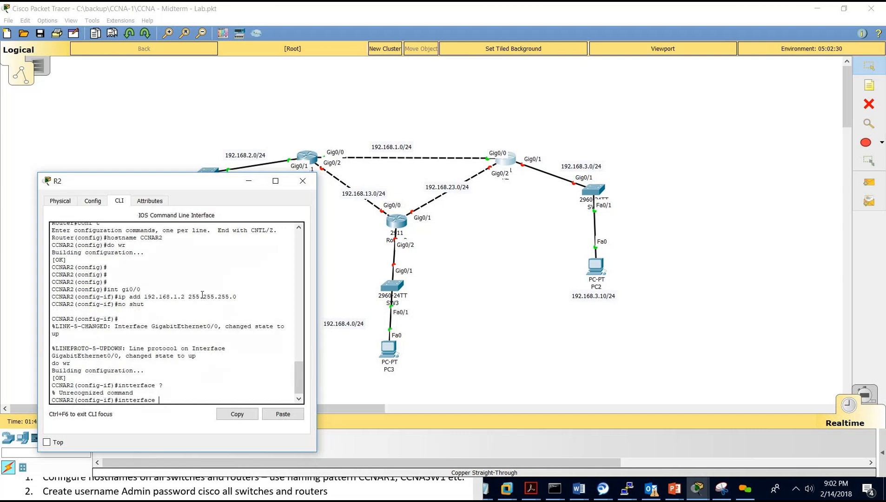
key(BackSpace)
key(BackSpace)
key(BackSpace)
key(BackSpace)
key(BackSpace)
key(BackSpace)
text(erf)
key(Tab)
text(ace )
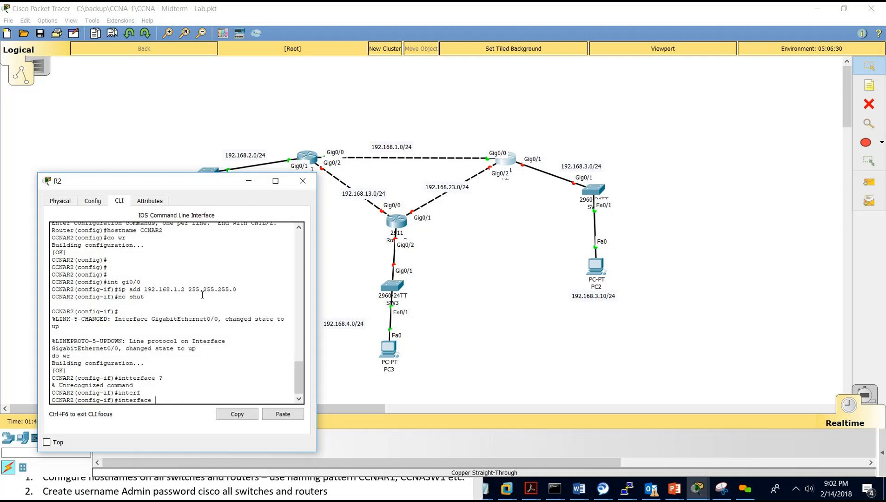
text(gigabitethernet 0/2)
key(Return)
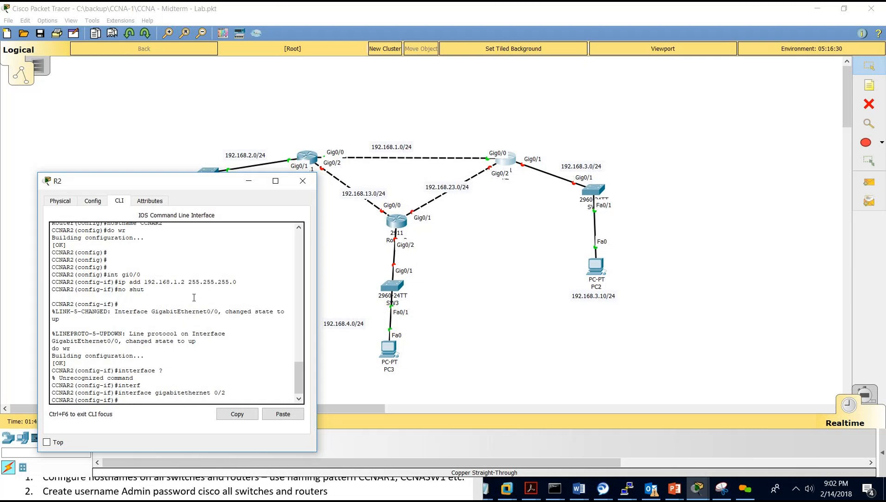
Assign 192.168.23.2 255.255.255.0 to Gi0/2, enable it, and save.
text(ip add)
key(Tab)
text(192.168)
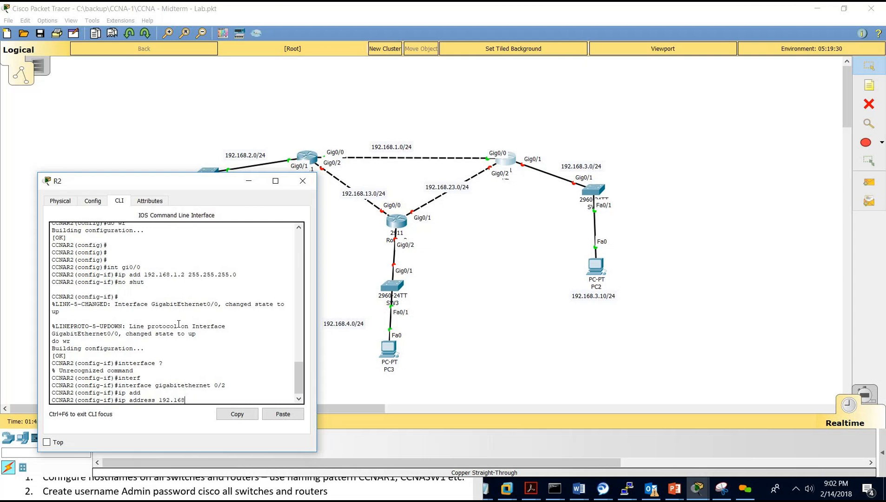
text(.23.2 255.255.255.0)
key(Return)
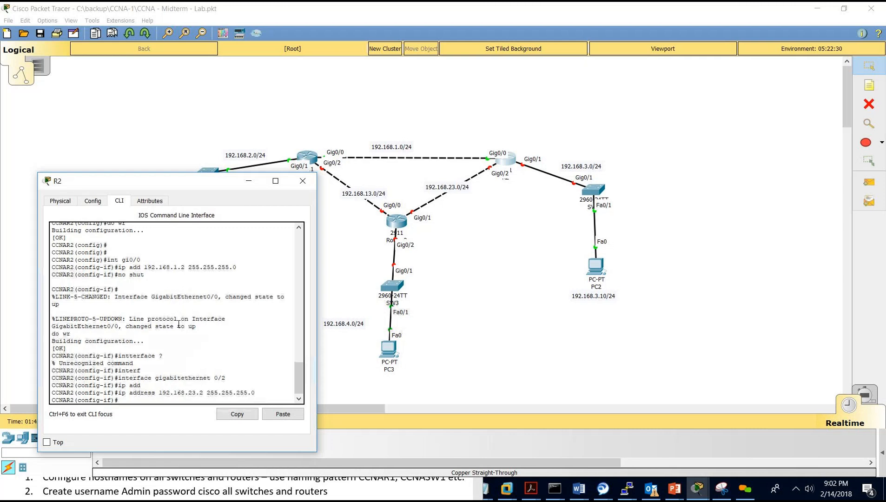
text(no shut)
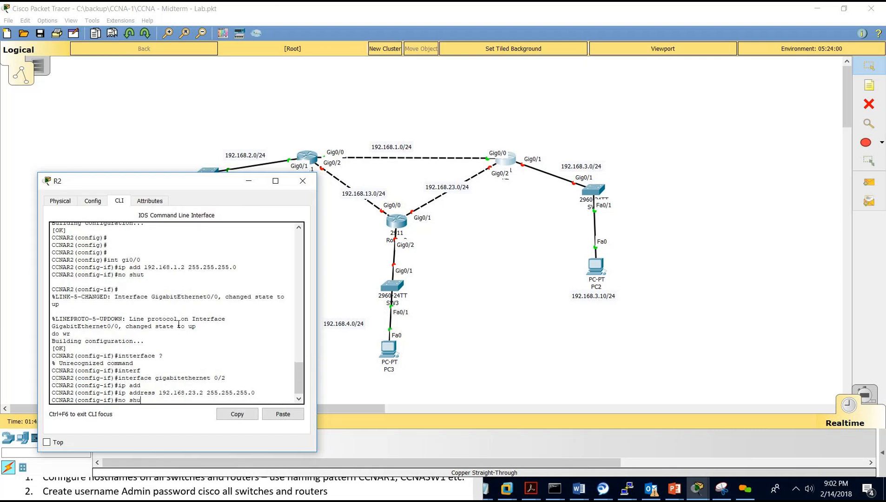
key(Return)
text(do wr)
key(Return)
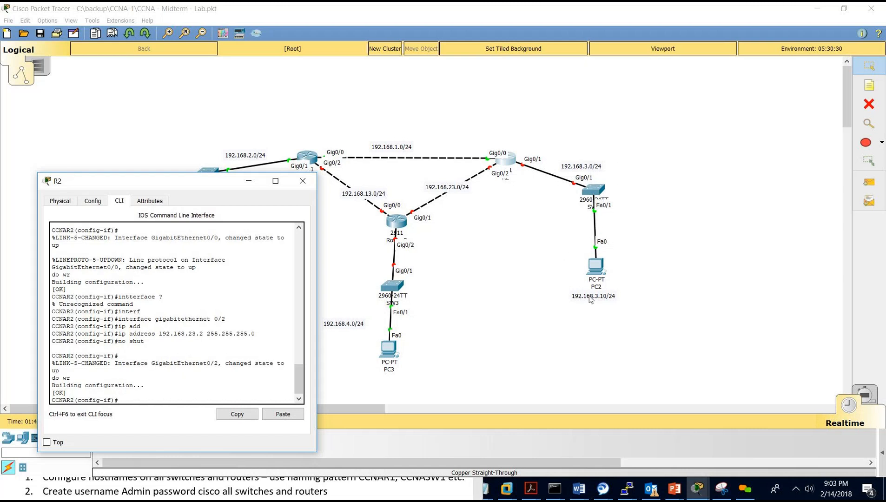
Move the 192.168.3.0/24 label beside SW2 and bring the requirements document forward.
drag(577, 167, 552, 199)
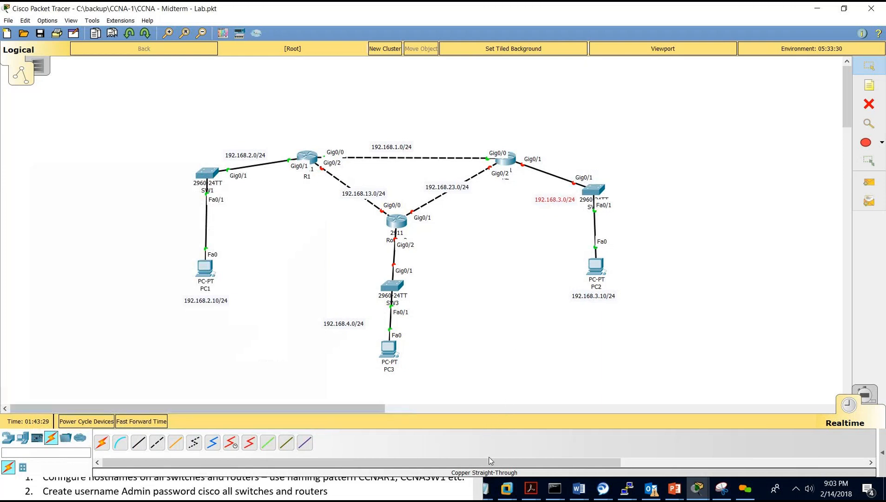
click(703, 494)
click(393, 495)
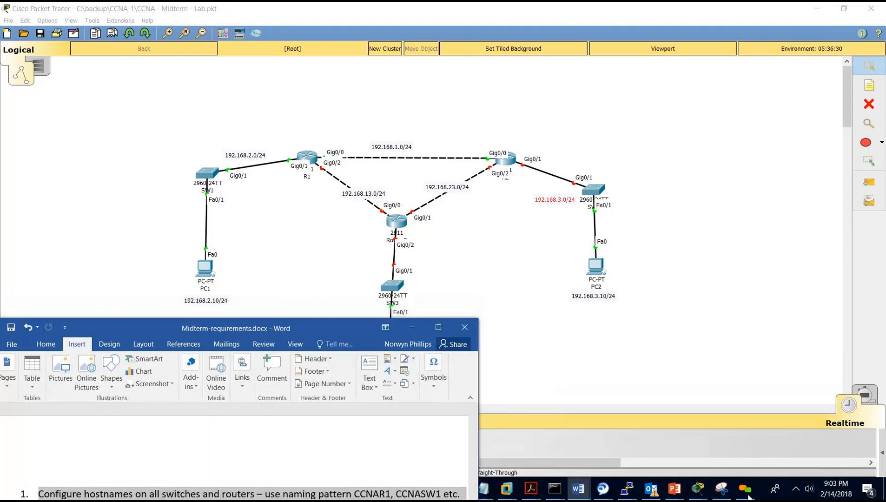
Give R2's Gig0/1 address 192.168.3.1 255.255.255.0, enable it, and save.
mouse_move(698, 487)
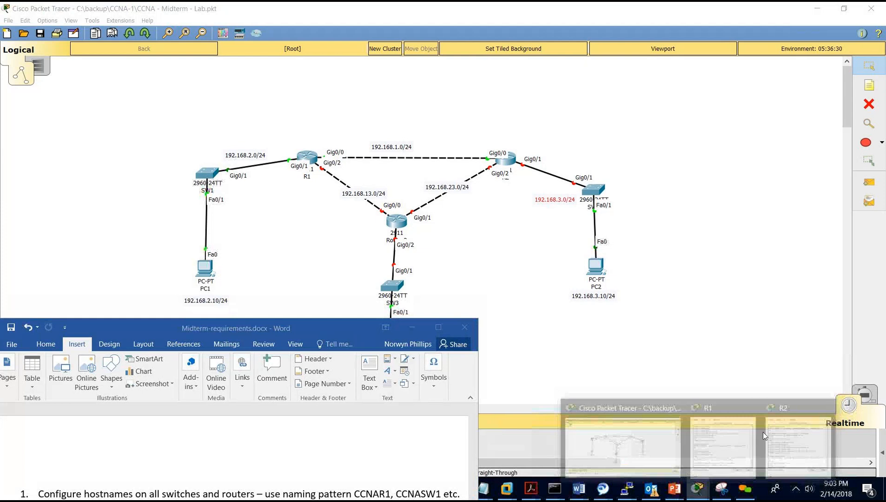
click(786, 435)
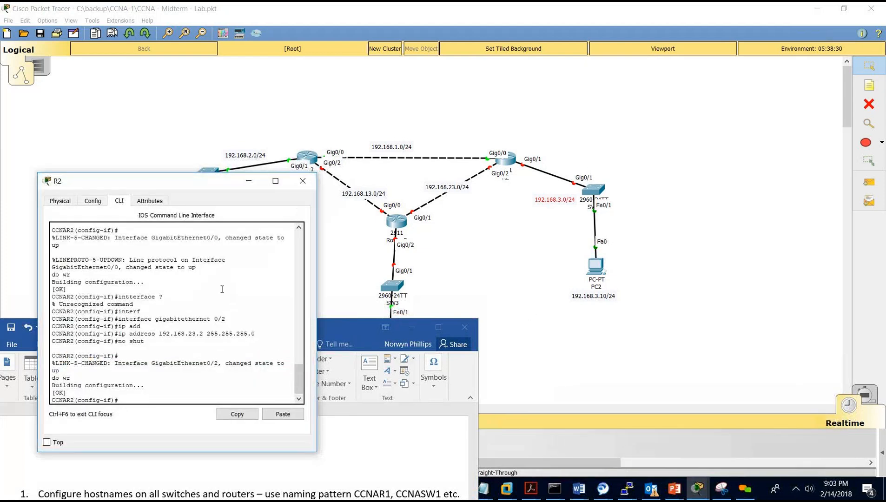
text(int gi0/1)
key(Return)
text(ip add 192.168.3.1 255)
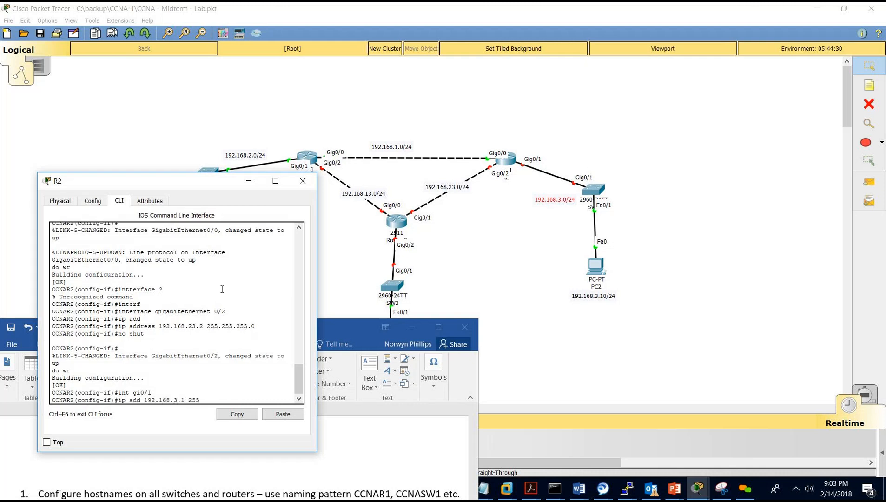
text(.255.255.0)
key(Return)
text(no shut)
key(Return)
text(do wr)
key(Return)
key(Return)
key(Return)
key(Return)
key(Return)
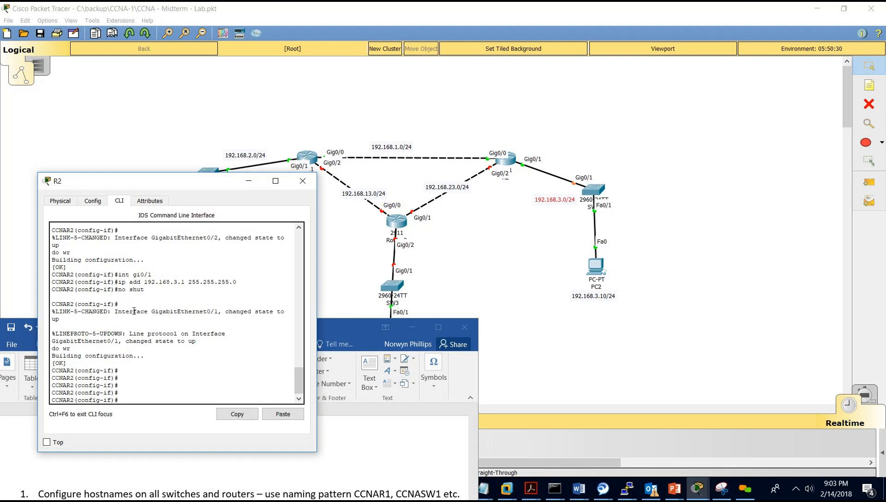
Copy R2's running-config to startup-config and close R2's window.
key(ctrl+z)
key(Return)
key(Return)
key(Return)
text(copy run)
key(Tab)
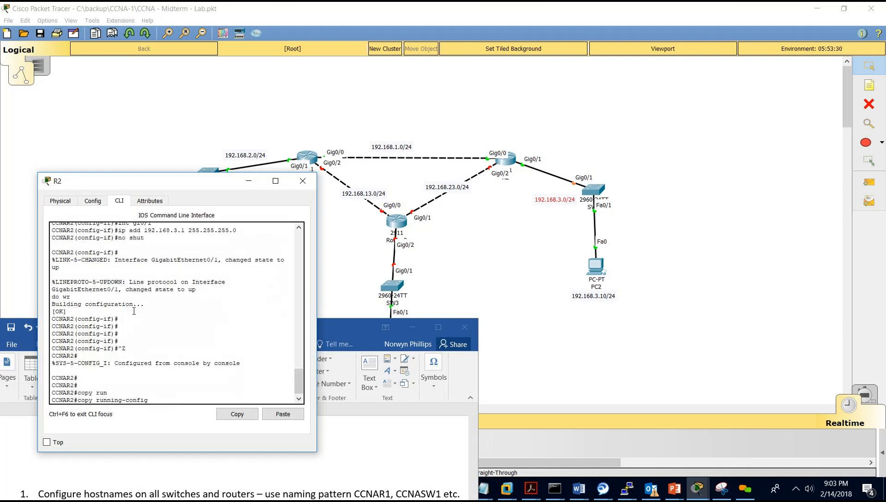
text(st)
key(Tab)
text(r)
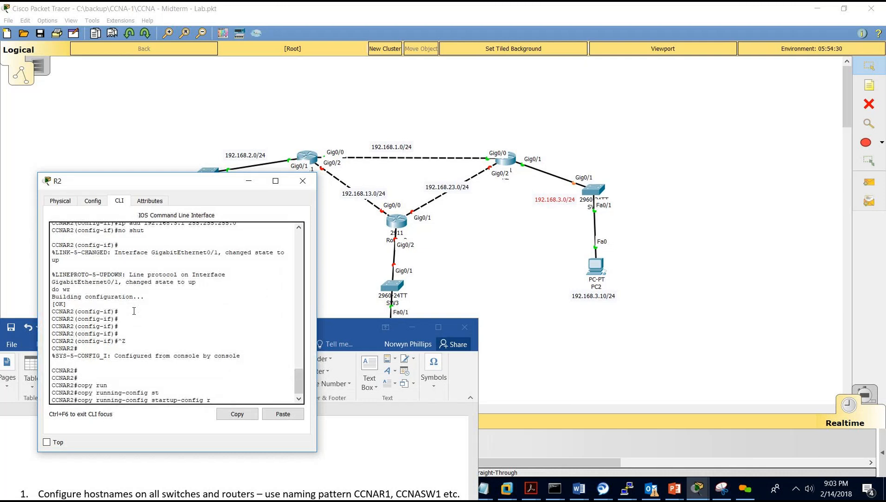
key(Return)
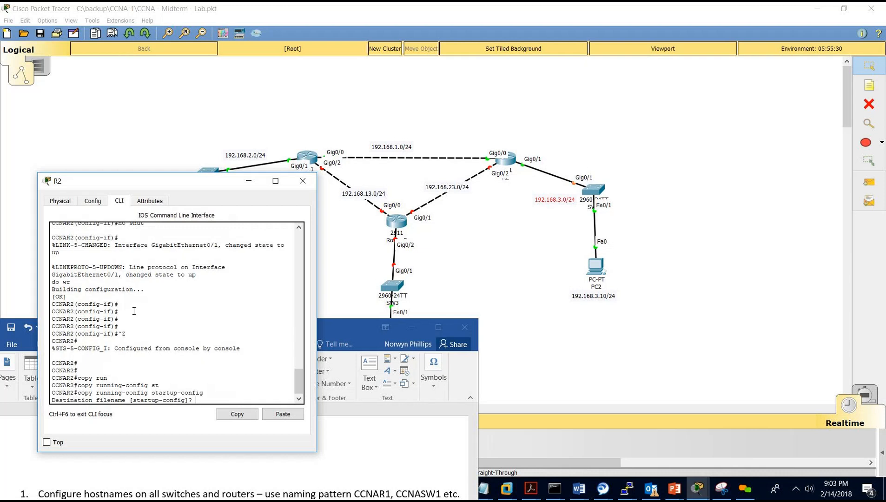
key(Return)
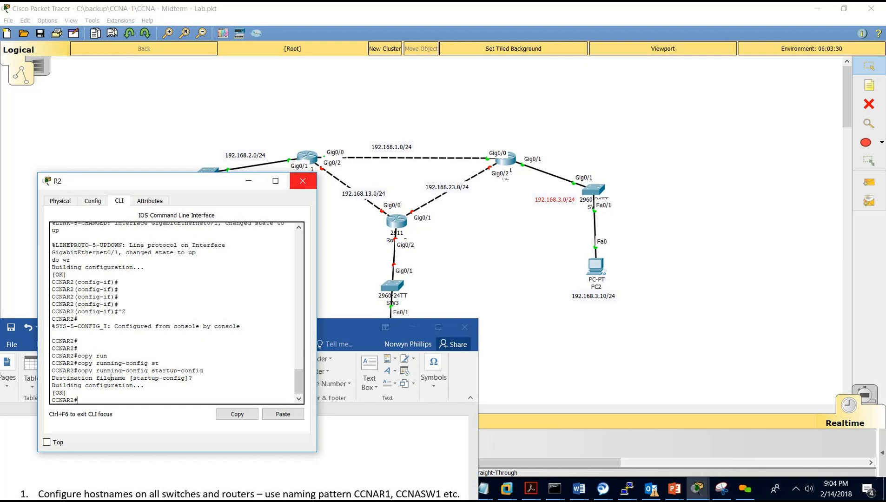
click(303, 181)
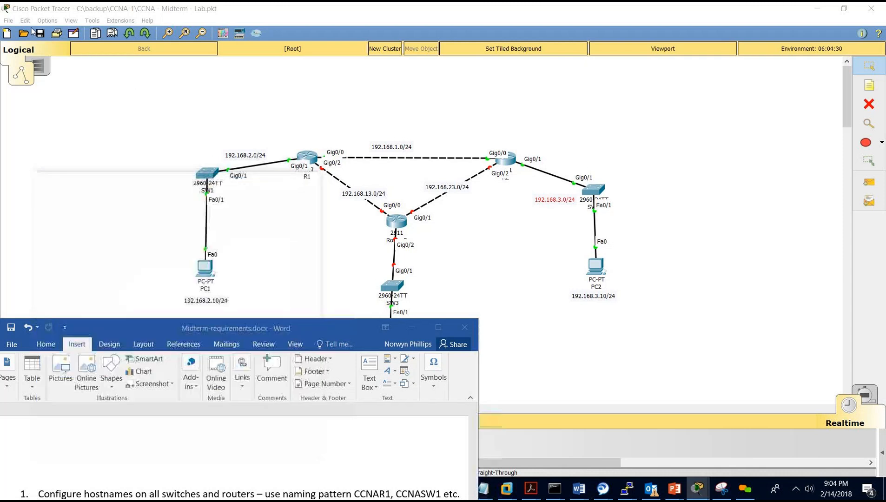
Check the requirements document and glance at the bottom router's device settings.
click(41, 35)
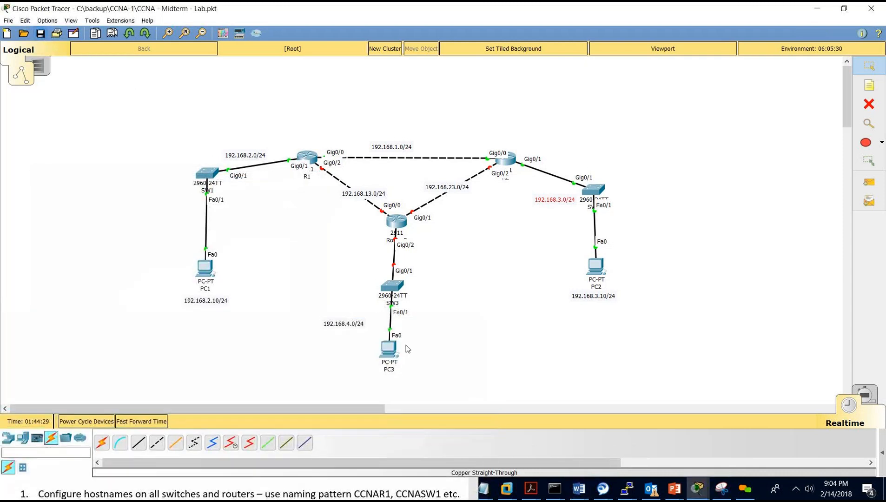
click(362, 487)
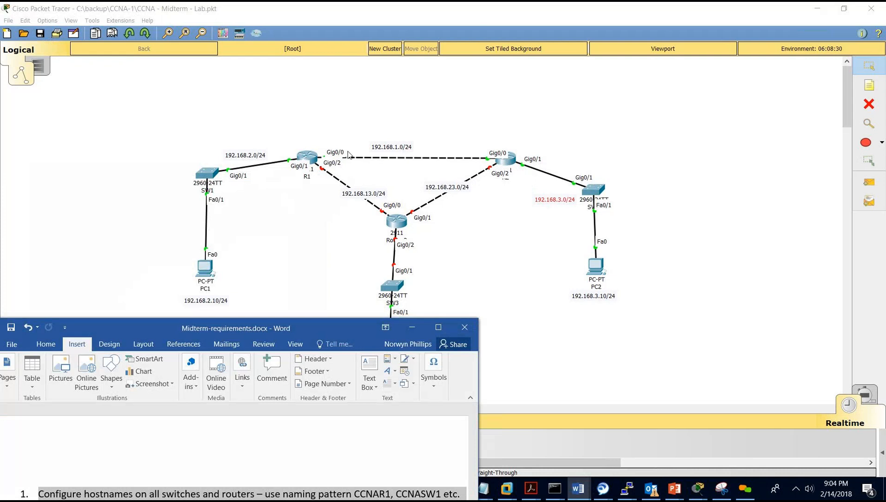
click(395, 228)
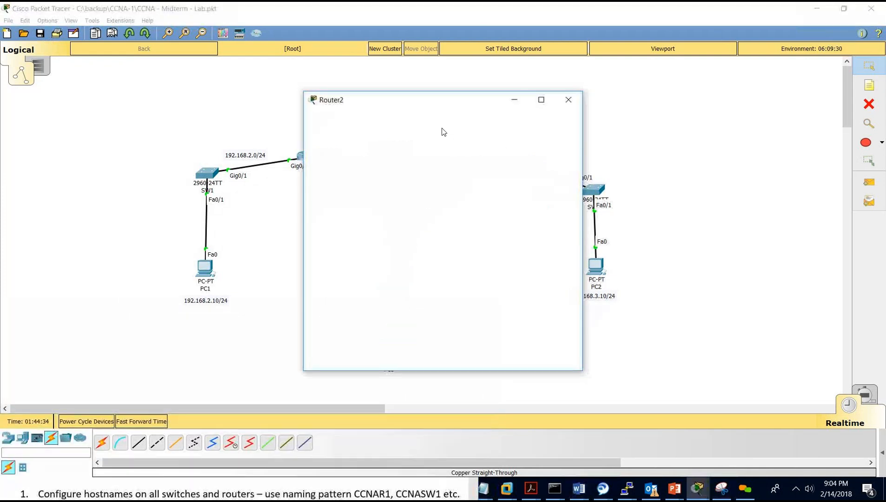
drag(503, 127, 551, 160)
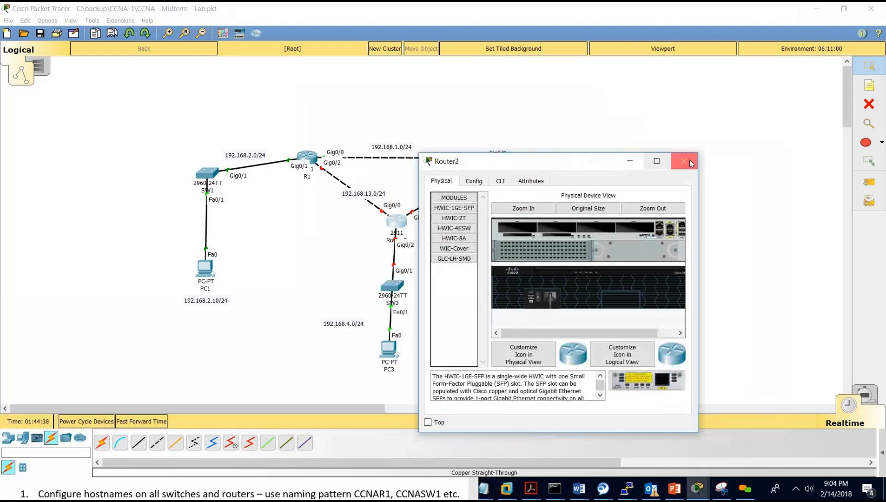
click(680, 163)
Relabel the bottom router from Router2 to R3, keeping SW3 beneath it.
drag(391, 288, 493, 285)
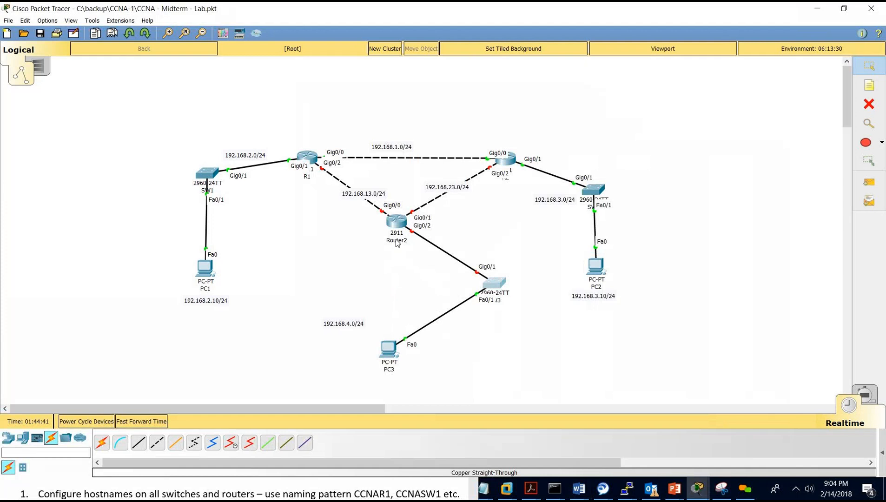
click(396, 241)
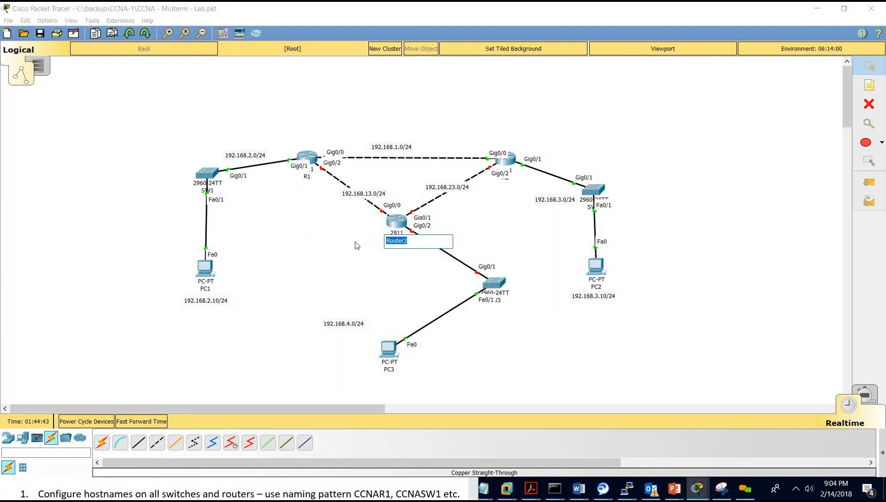
text(R3)
click(337, 284)
drag(484, 285, 387, 301)
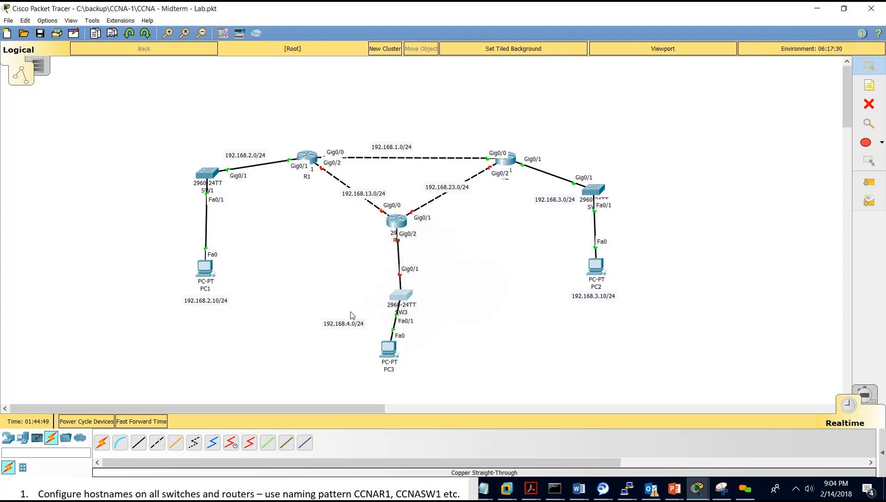
click(396, 221)
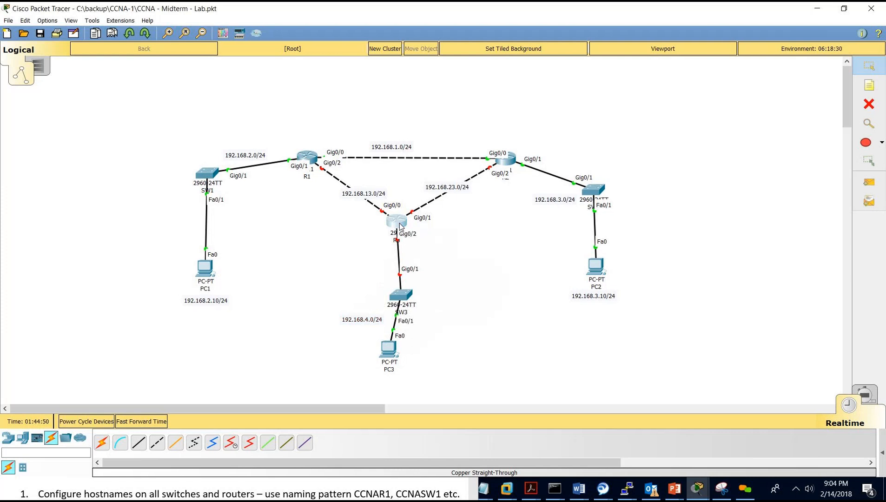
On R3's CLI, skip the setup dialog and enter global configuration mode.
click(385, 120)
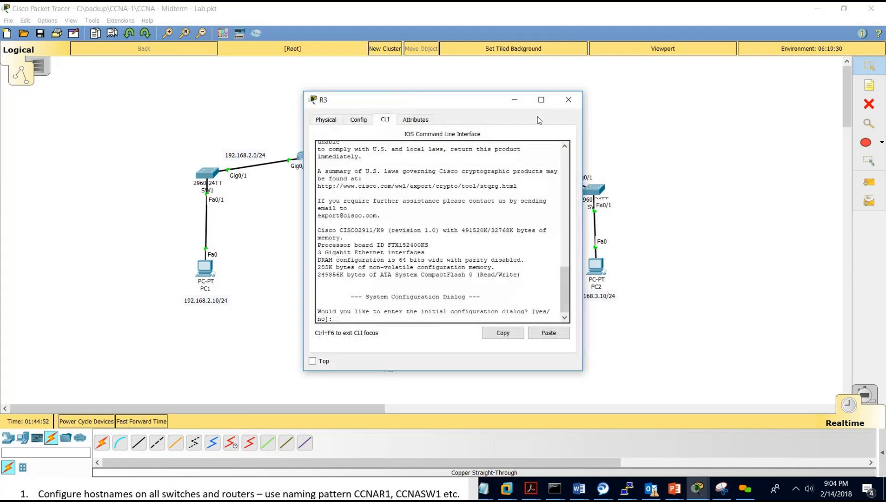
drag(435, 105, 584, 125)
text(no)
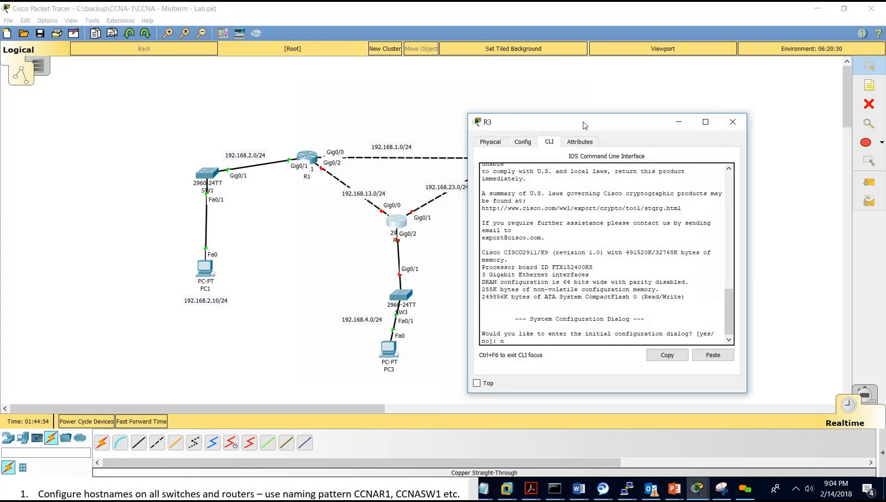
key(Return)
key(Return)
key(Return)
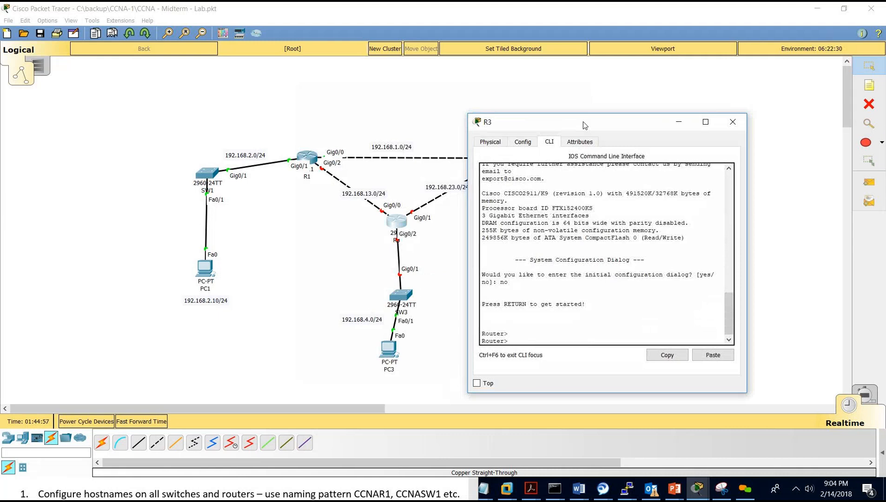
text(enable)
key(Return)
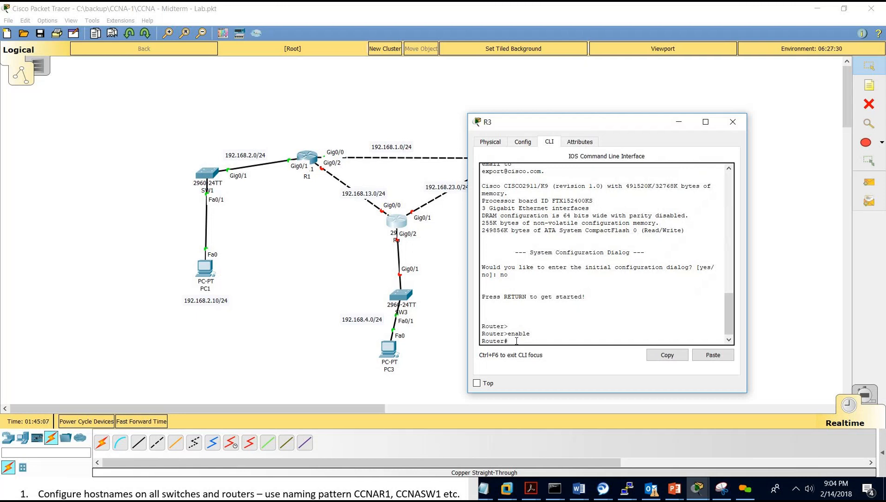
text(configu)
text(terminal)
key(Return)
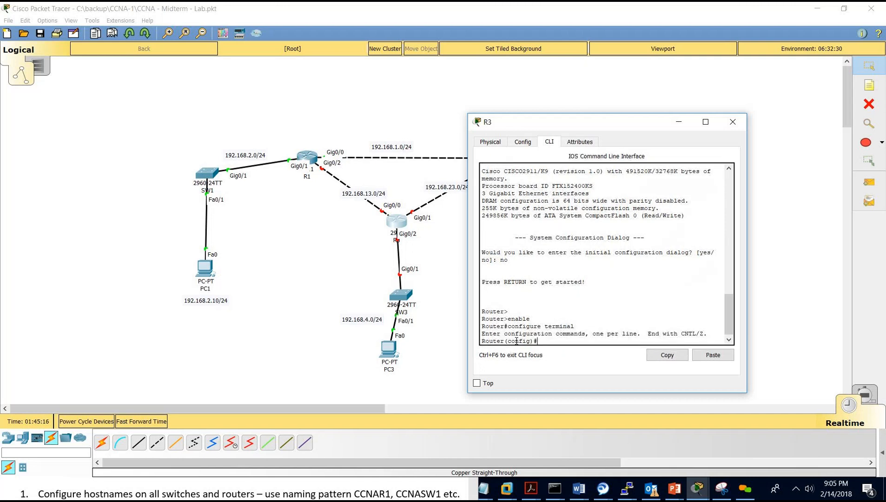
key(Return)
key(Return)
Set hostname CCNAR3, save, and add a local admin user with a password.
text(hostname)
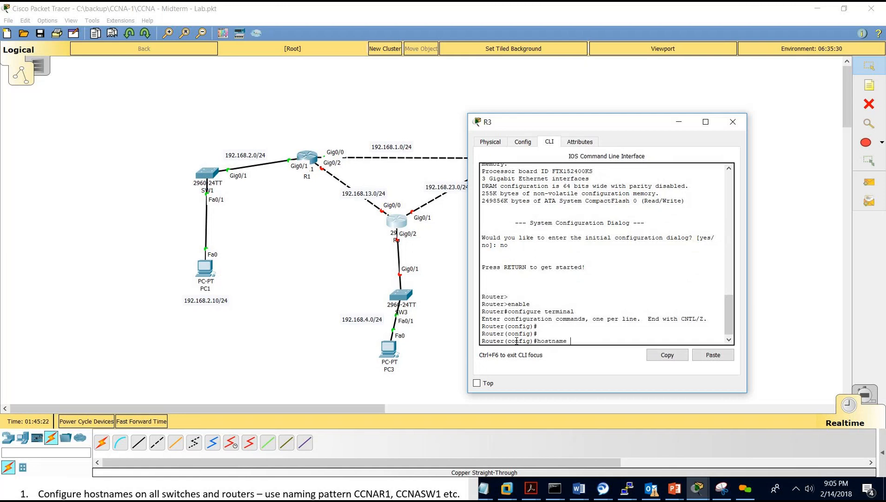
text( CCNAR3)
key(Return)
text(do wr)
key(Return)
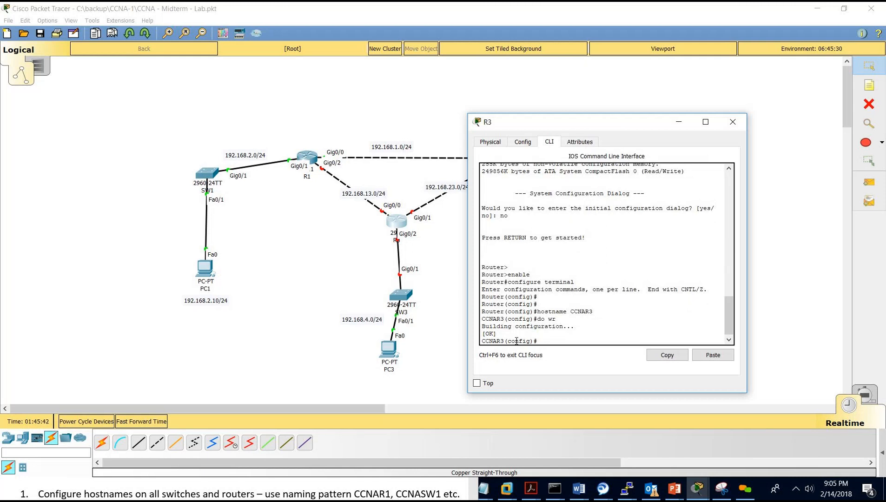
text(username admin password cisco)
key(Return)
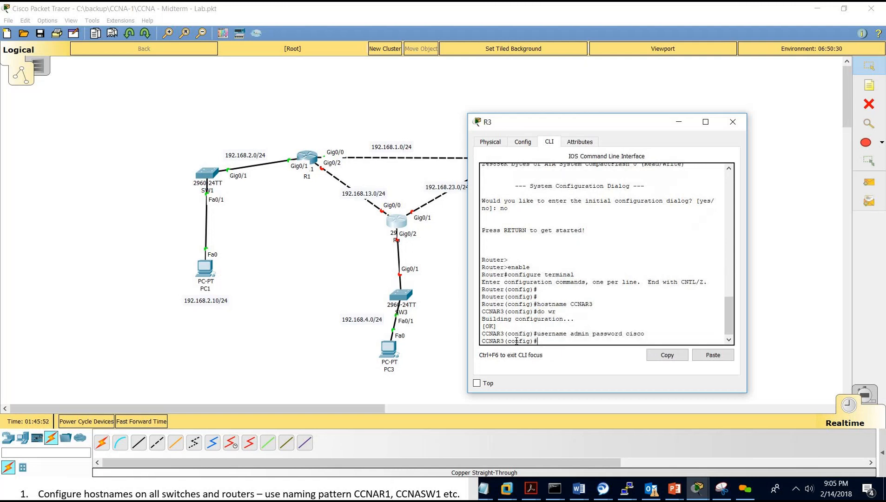
Bring the requirements document forward and resize it to reveal the topology.
click(293, 496)
drag(238, 325, 269, 97)
drag(256, 171, 257, 107)
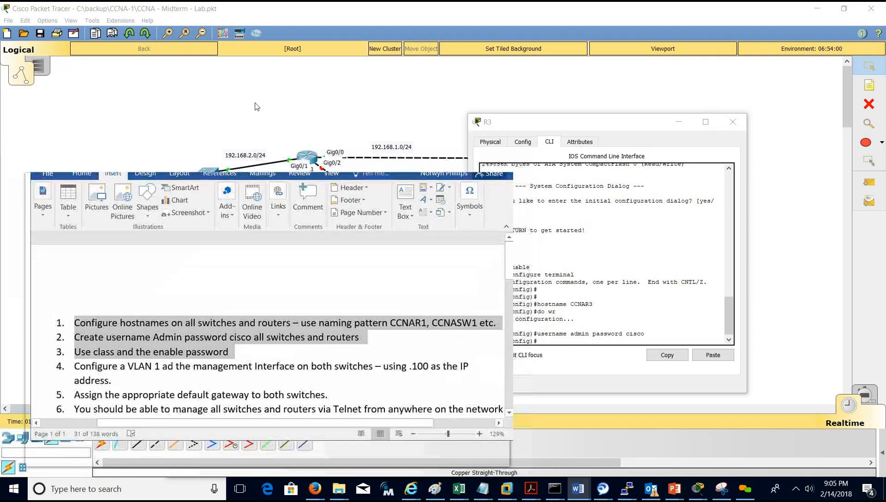
Set R3's plain enable password again and display the running configuration.
scroll(257, 208, down, 1)
click(219, 204)
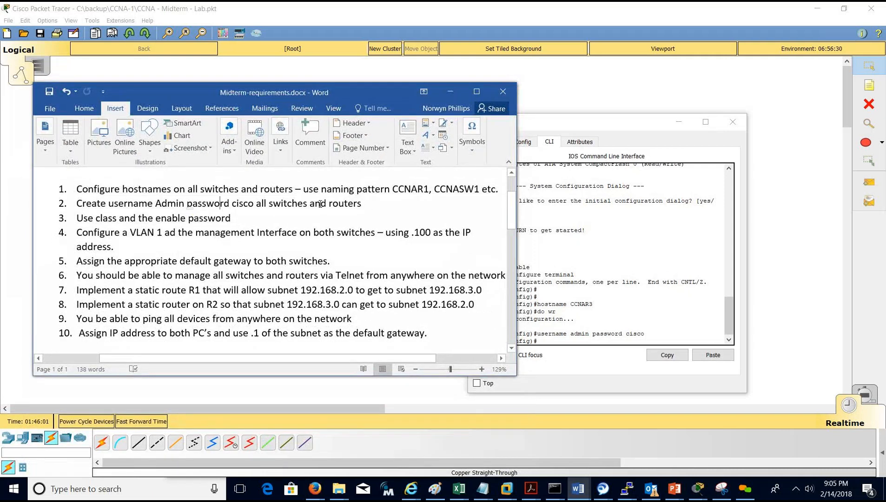
click(663, 261)
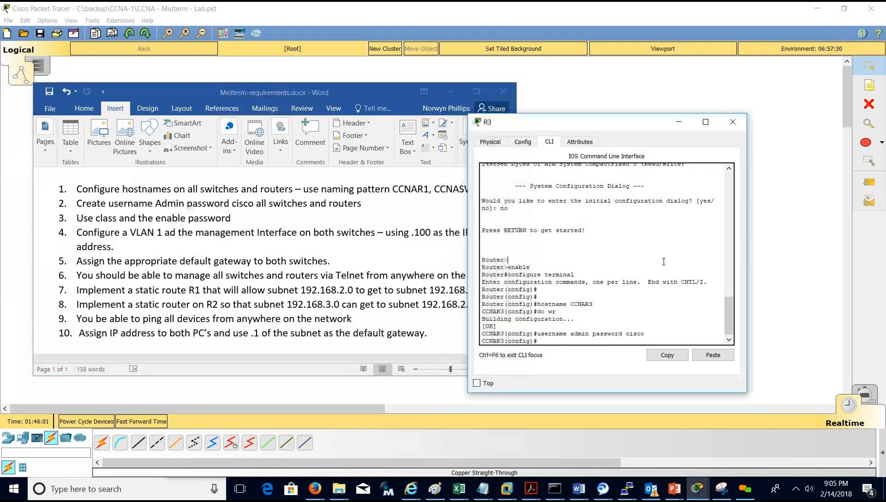
text(enable)
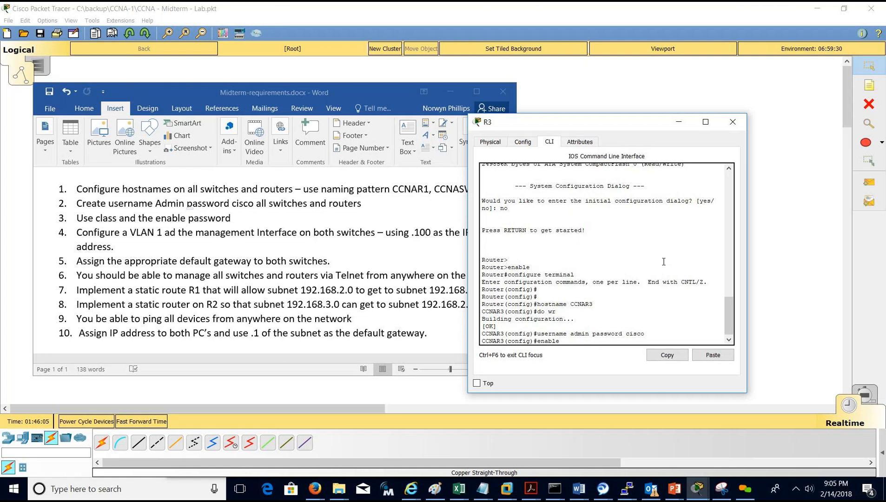
text( pass)
key(Tab)
text(class)
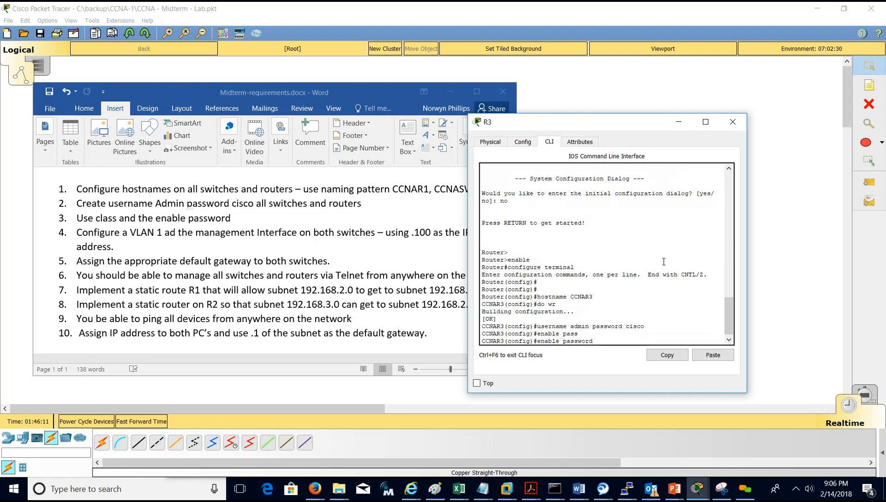
key(Return)
text(do show run)
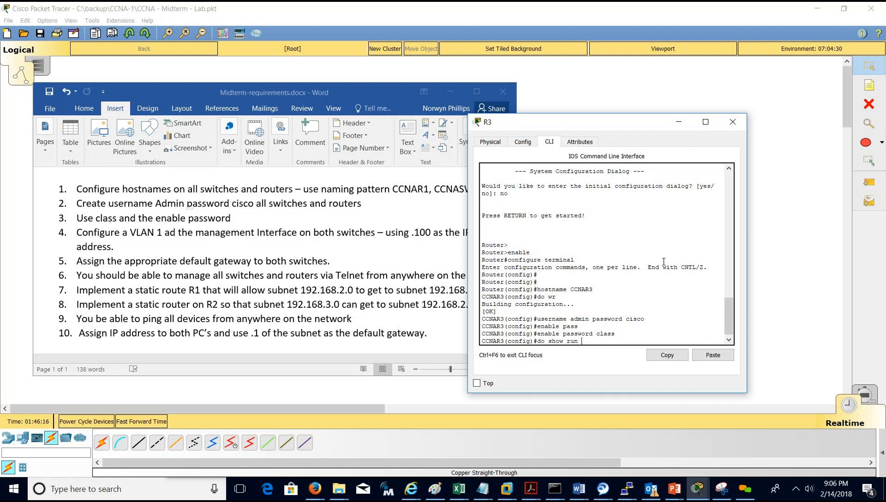
key(Return)
key(Return)
key(Return)
key(Return)
key(Return)
key(Return)
key(Return)
key(Return)
key(Return)
key(Return)
key(Return)
key(Return)
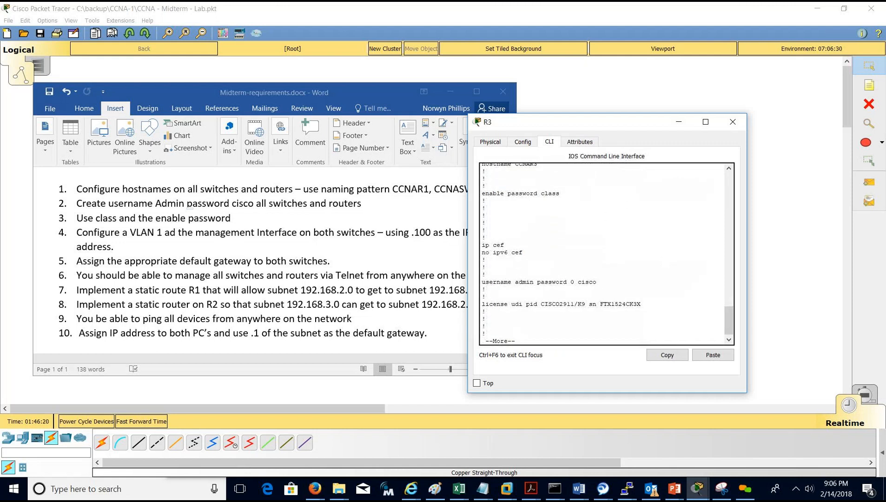
Remove R3's plain-text enable password with no enable password.
drag(500, 193, 571, 200)
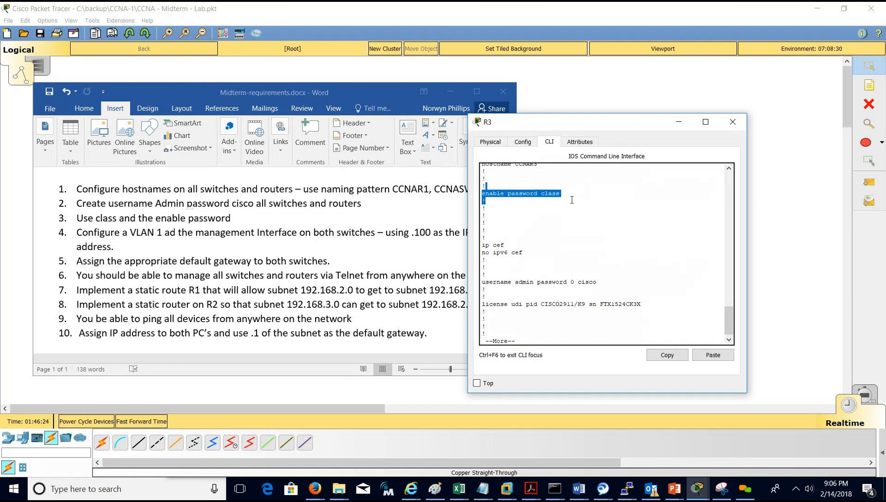
click(601, 203)
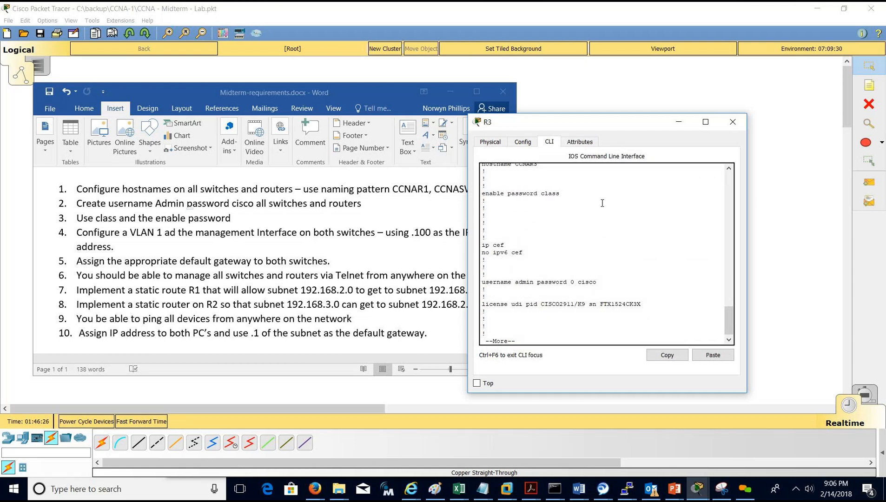
text(q)
text(do show run)
key(Up)
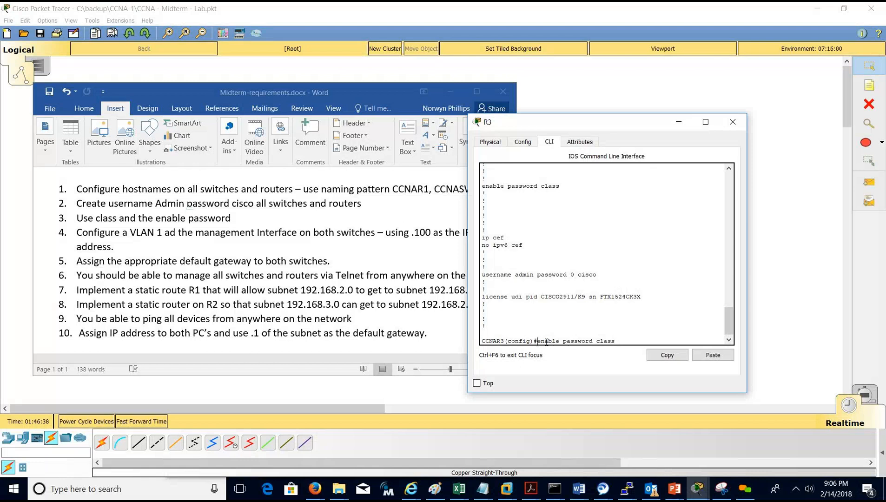
text(no)
key(Return)
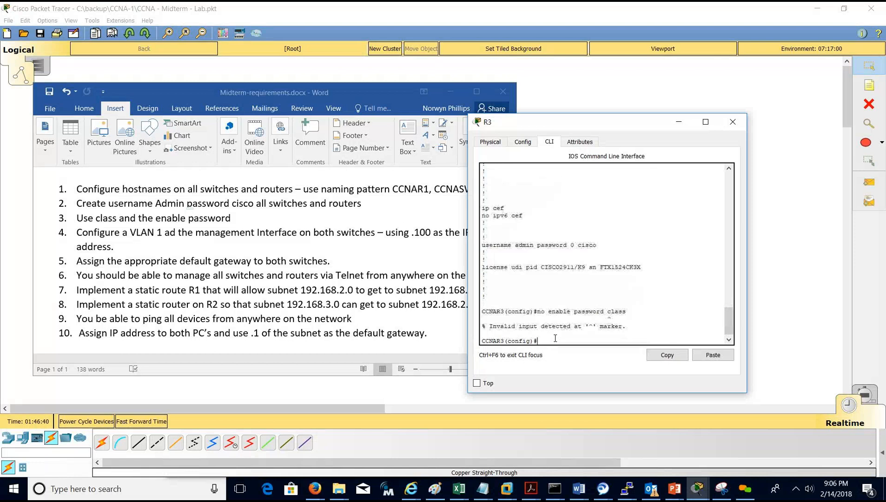
key(Up)
key(BackSpace)
key(BackSpace)
key(BackSpace)
key(BackSpace)
key(BackSpace)
key(BackSpace)
key(Return)
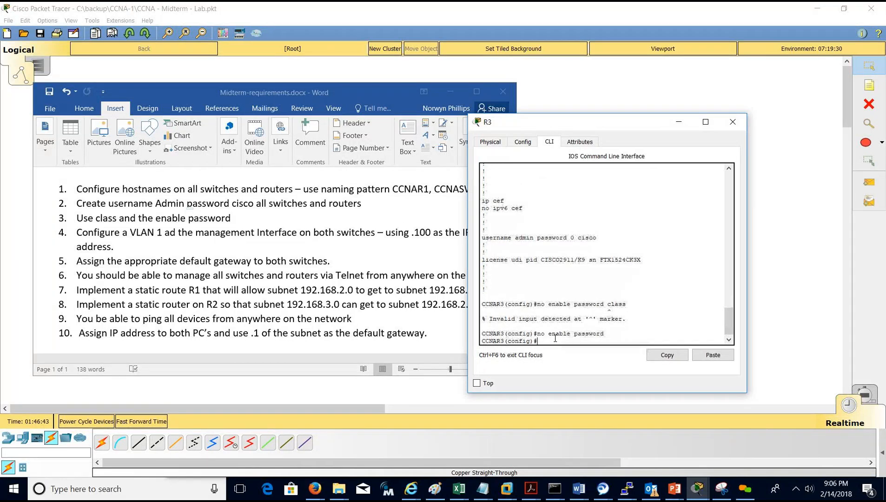
Page through R3's running configuration to confirm the enable password is gone.
text(do show run)
key(Return)
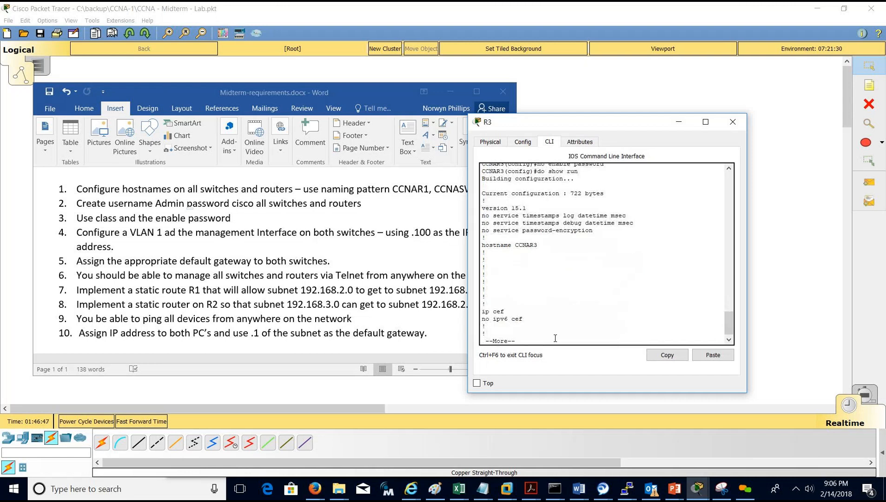
key(Return)
key(Return)
key(Return)
key(Return)
key(Return)
key(Return)
key(Return)
key(Return)
key(Return)
key(Return)
key(Return)
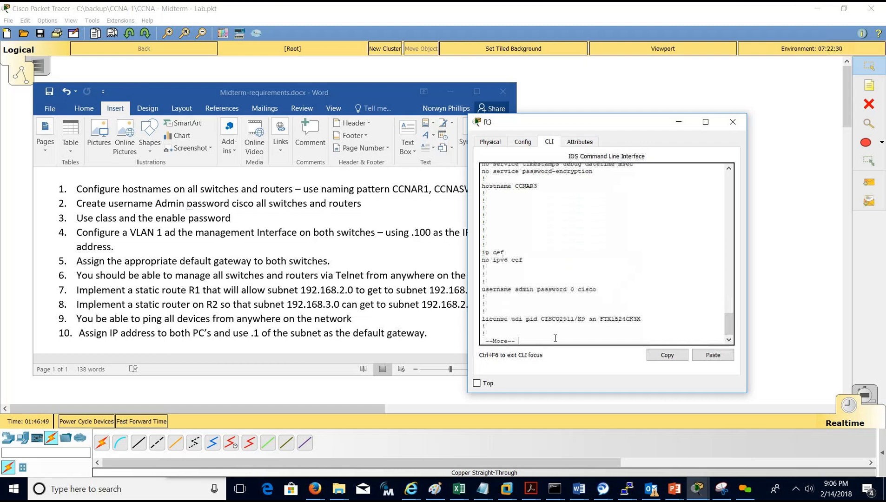
key(Return)
key(Return)
key(Return)
key(Return)
key(ctrl+c)
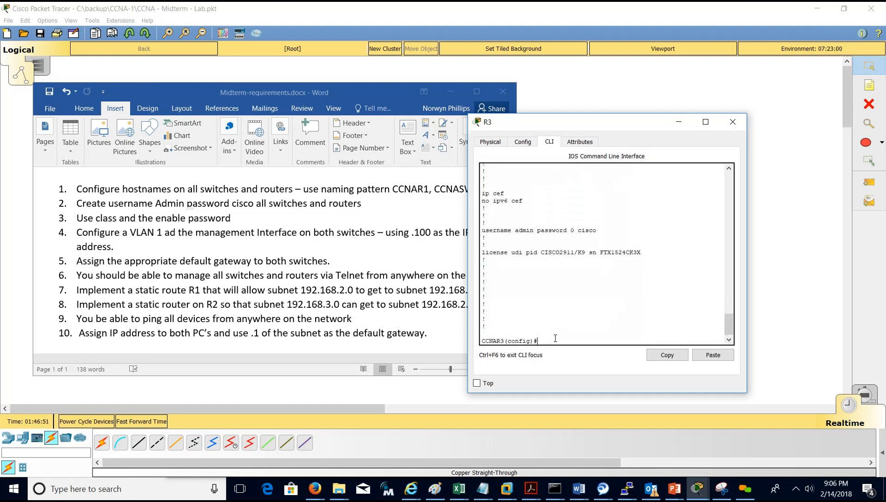
Configure an encrypted enable secret on R3.
text(enb)
key(Tab)
key(BackSpace)
key(Tab)
text(ab)
key(Tab)
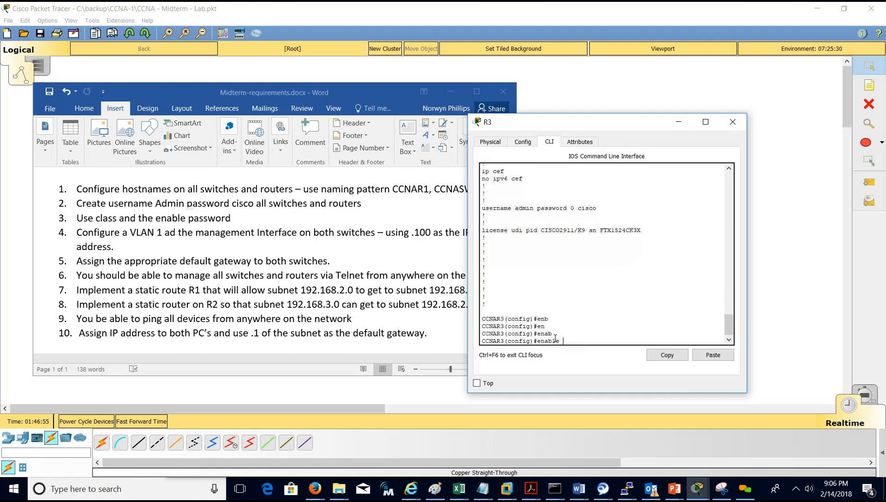
text(secrw)
key(Tab)
key(BackSpace)
key(Tab)
text(class)
key(Return)
Save R3's configuration with do wr and check the encrypted secret in show run.
text(do w)
text(r)
key(Return)
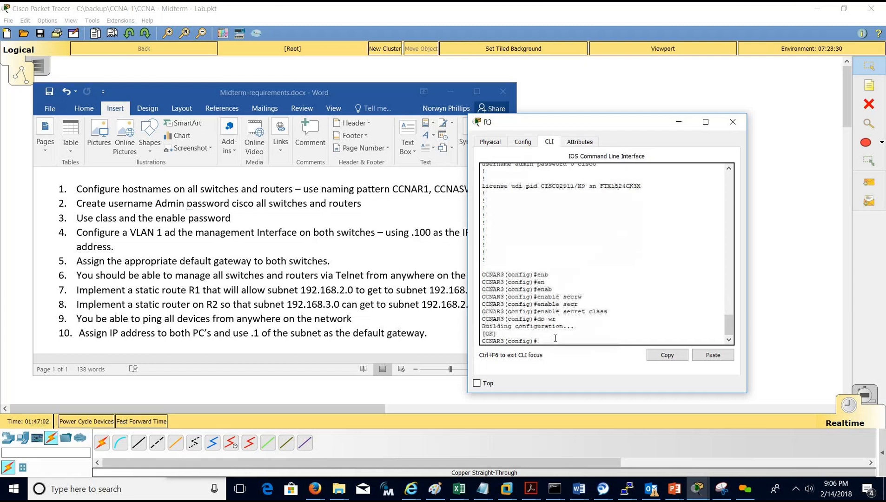
text(do shwo run)
key(Return)
text(do show run)
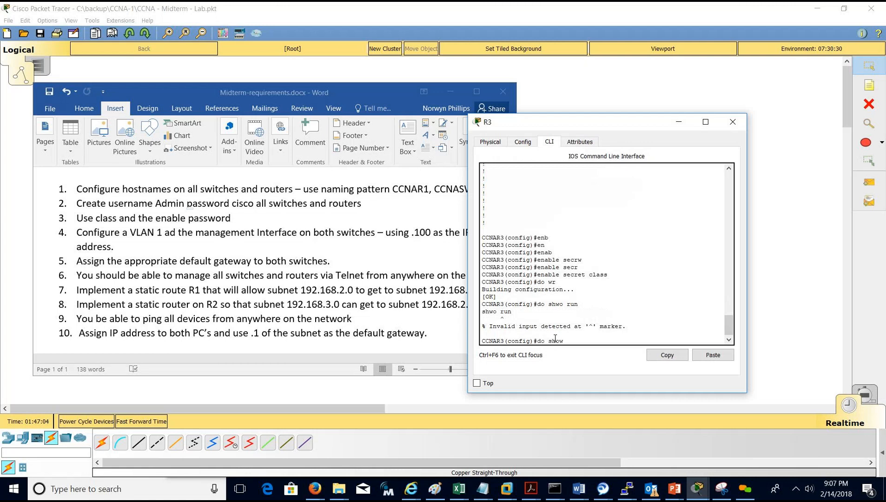
key(Return)
key(Return)
key(Return)
key(Return)
key(Return)
key(Return)
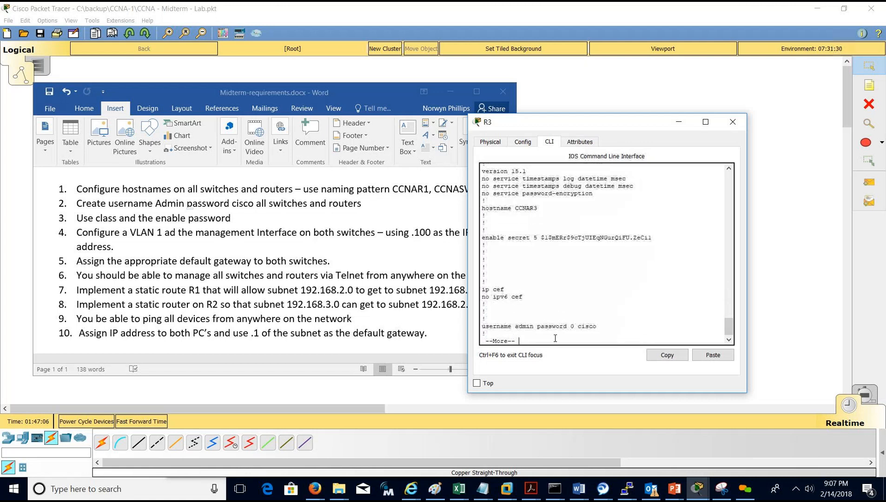
drag(660, 235, 486, 259)
scroll(589, 285, up, 4)
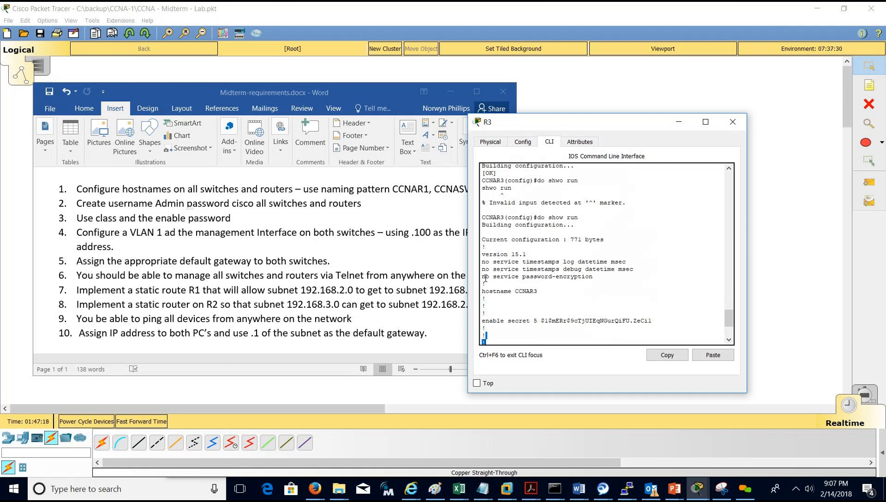
scroll(588, 315, down, 4)
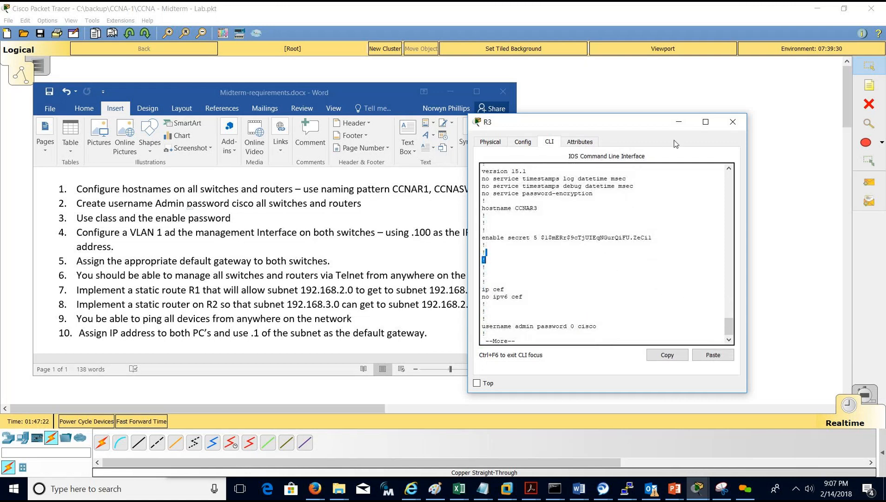
Minimize the requirements document and move R3's console aside to reveal the topology.
click(637, 224)
click(311, 90)
click(450, 92)
drag(519, 122, 561, 124)
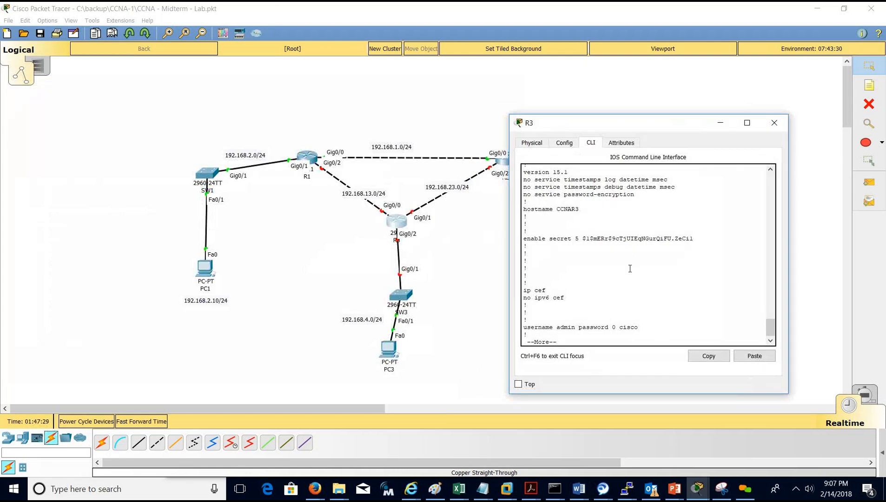
key(q)
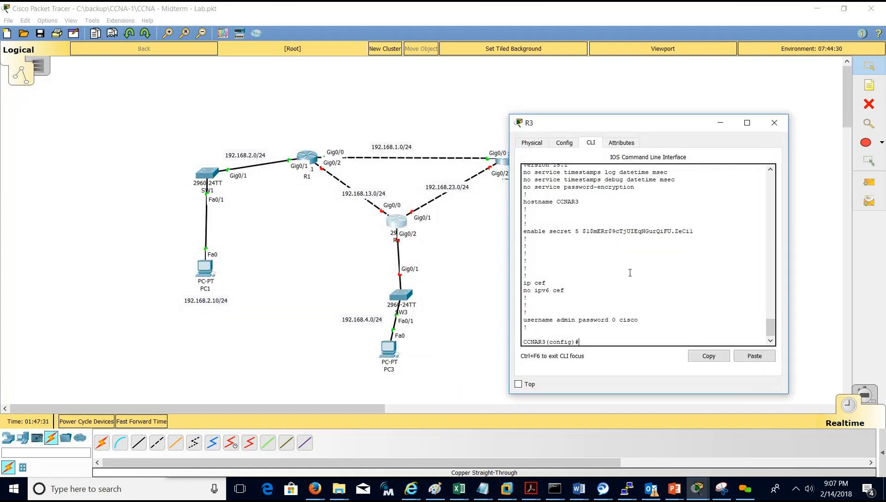
drag(613, 129, 662, 157)
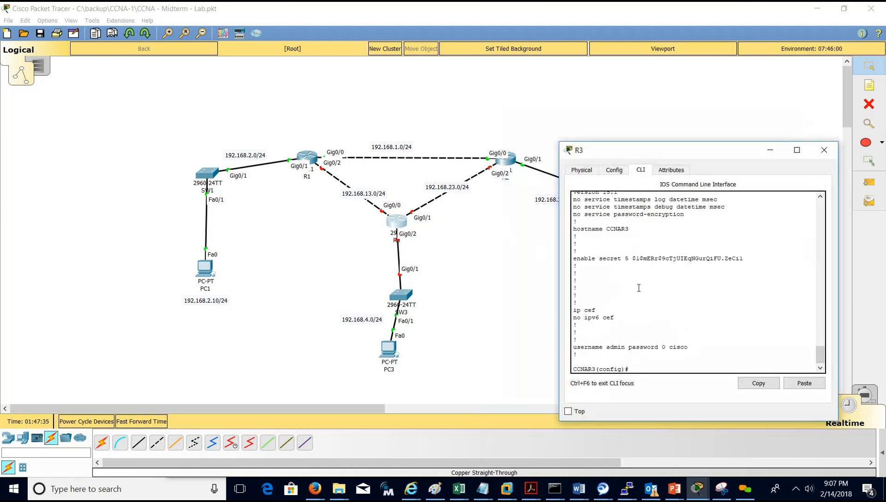
Enable R3's Gi0/1 with 192.168.23.3 255.255.255.0 and save with do wr.
text(int gi0/1)
key(Return)
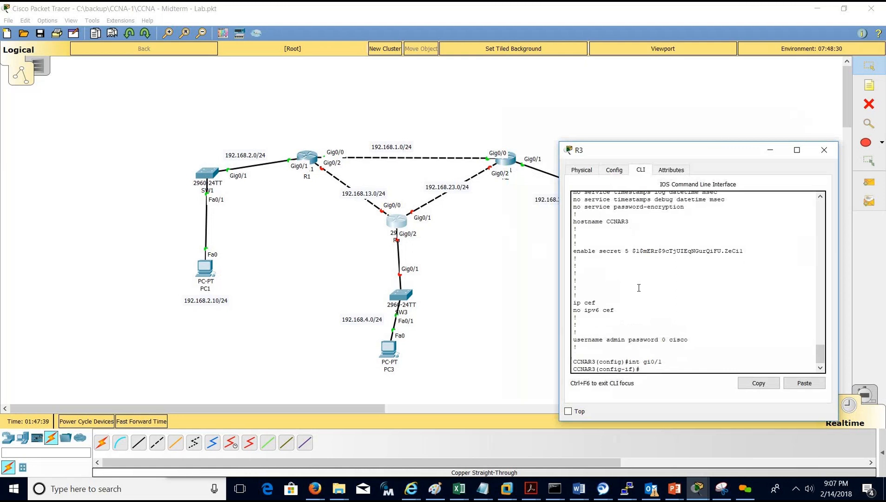
text(no shut)
key(Return)
key(Return)
key(Return)
key(Return)
key(Return)
text(ip add)
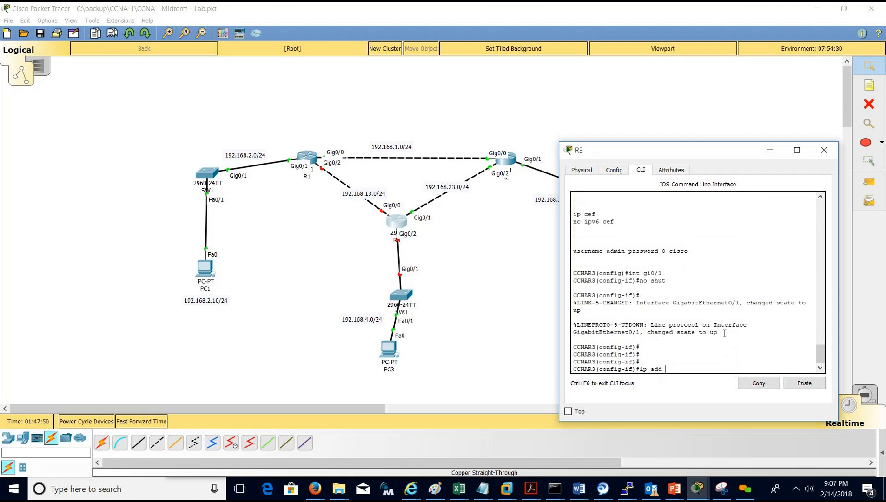
text(192.168.23.3 255.255.255.0)
key(Return)
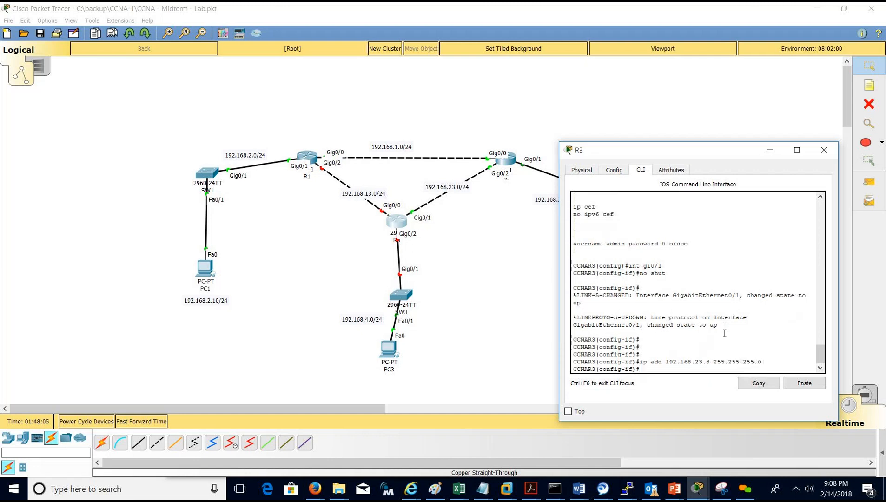
text(do wr)
key(Return)
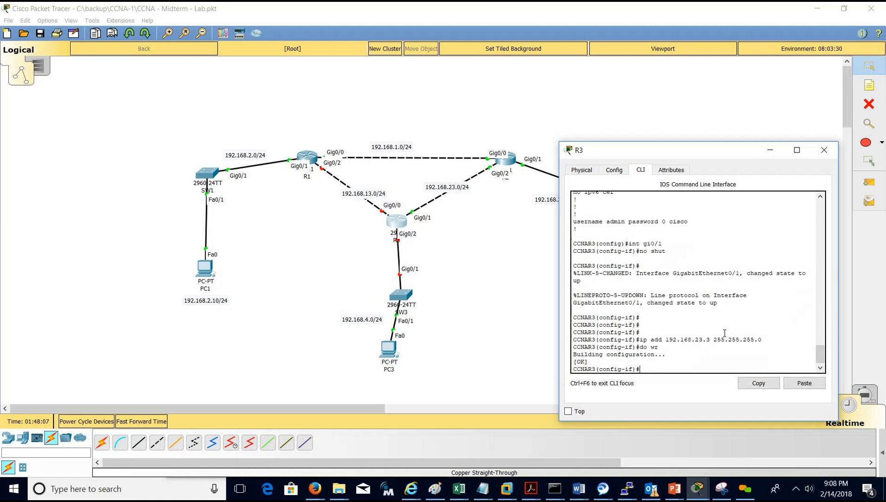
Ping 192.168.23.3 and the neighbouring router at 192.168.23.2.
text(do ping 192.168.23.3)
key(Return)
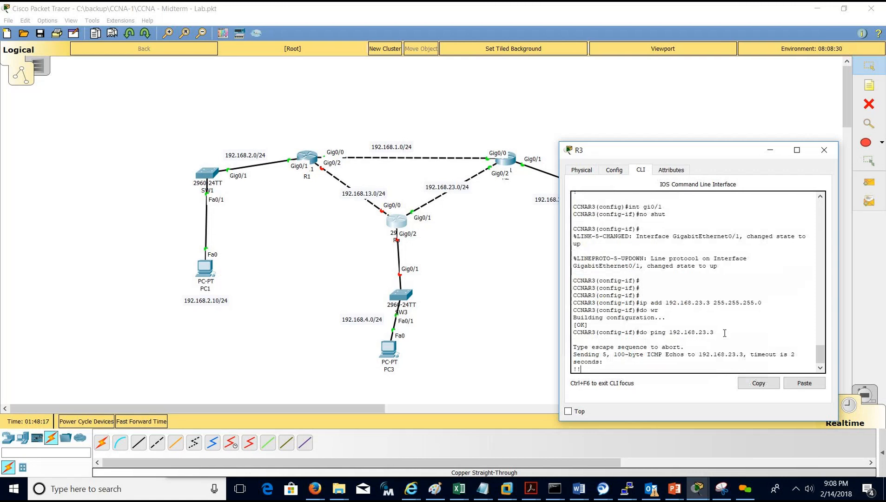
key(Up)
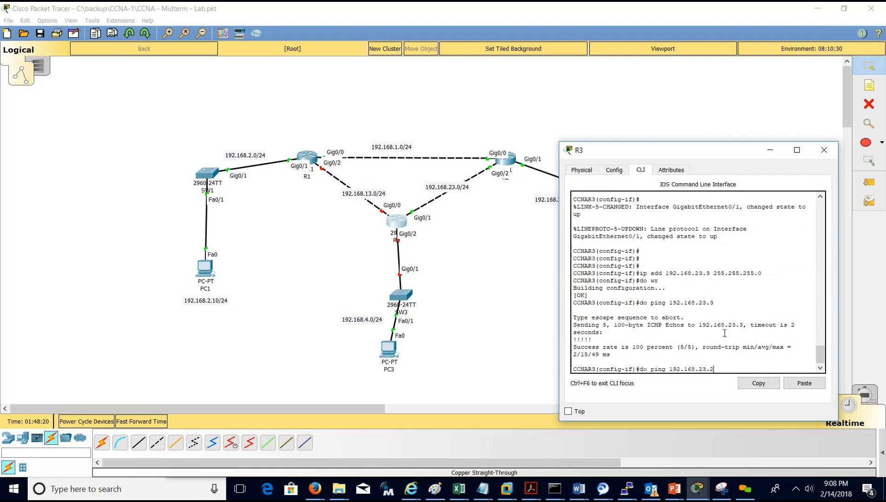
key(Return)
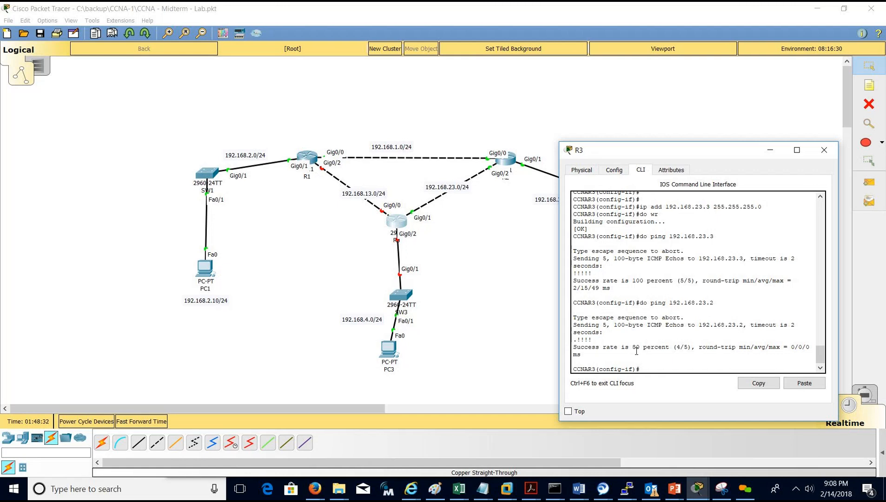
Enable R3's Gi0/0 with 192.168.13.3 255.255.255.0 and save with do wr.
text(gi0/0)
key(Return)
text(no shut)
key(Return)
key(Return)
key(Return)
key(Return)
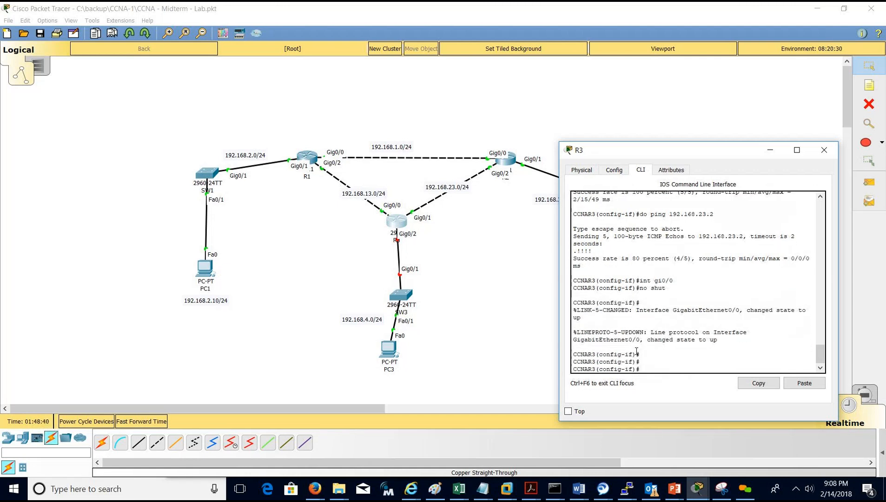
text(ip add 18)
key(BackSpace)
text(92)
text(.168.13.3 255.255.255.0)
key(Return)
text(do wr)
key(Return)
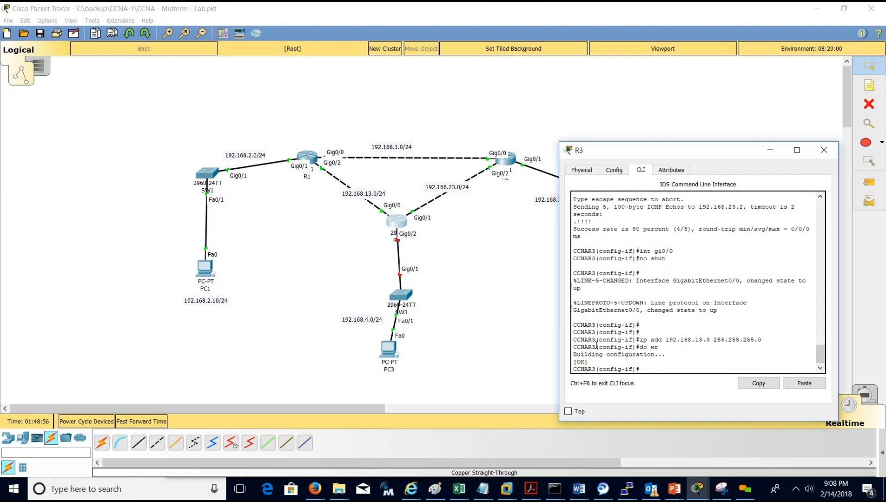
Exit configuration mode and copy running-config to startup-config.
key(ctrl+z)
key(Return)
key(Return)
key(Return)
key(Return)
text(copy run)
key(Tab)
text(st)
key(Tab)
key(Return)
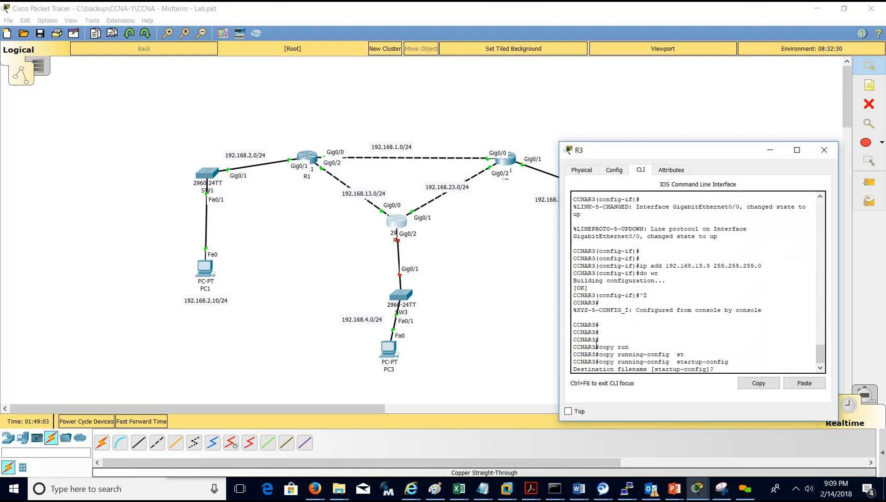
key(Return)
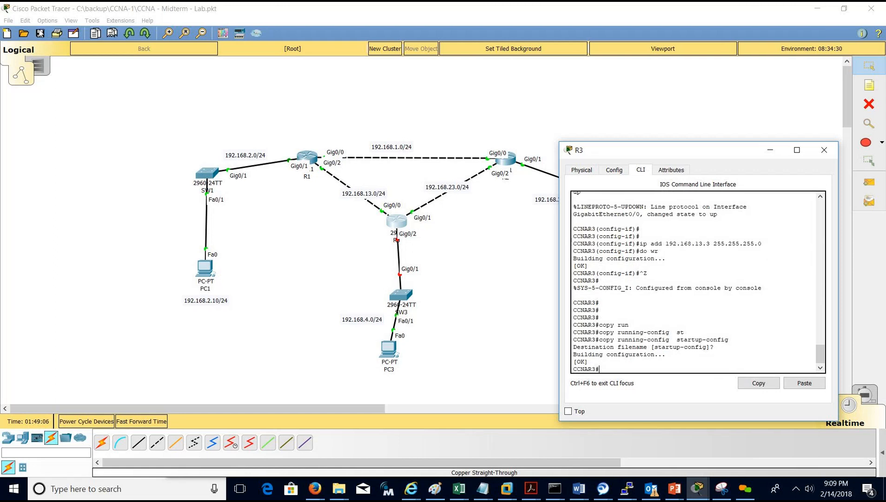
Save the Midterm lab via the toolbar and File > Save, then reopen R3's CLI.
click(40, 33)
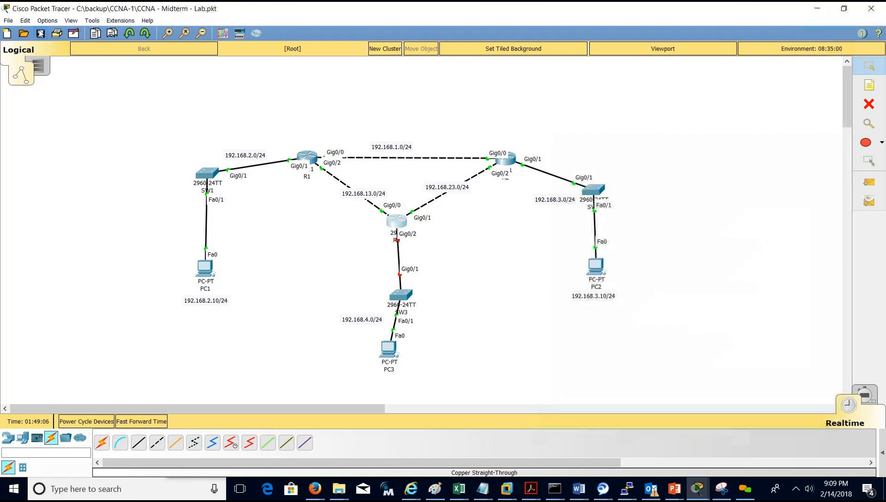
click(10, 21)
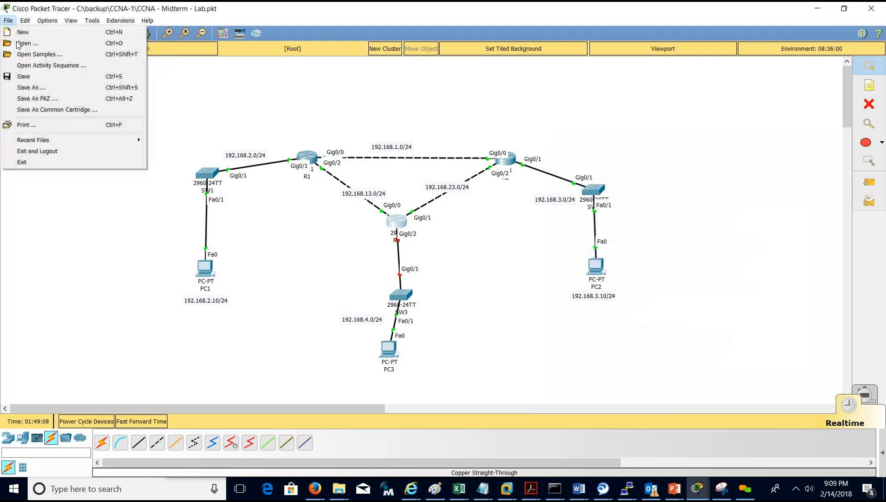
click(22, 77)
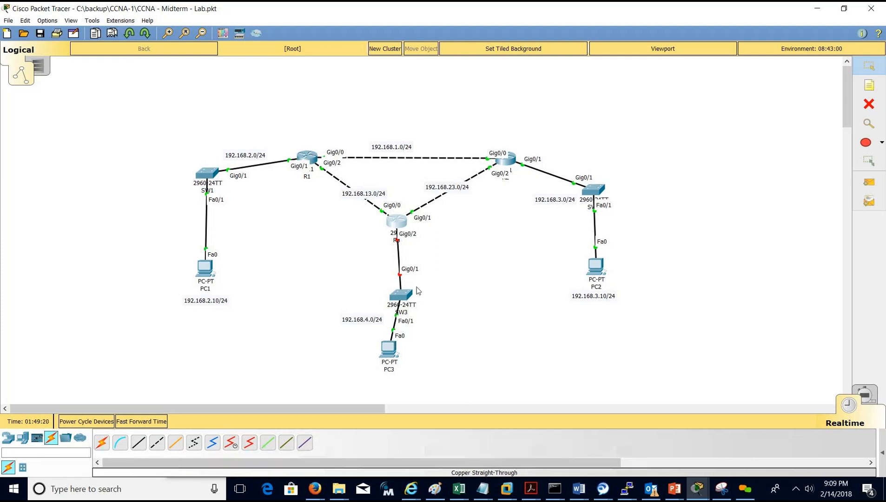
click(396, 222)
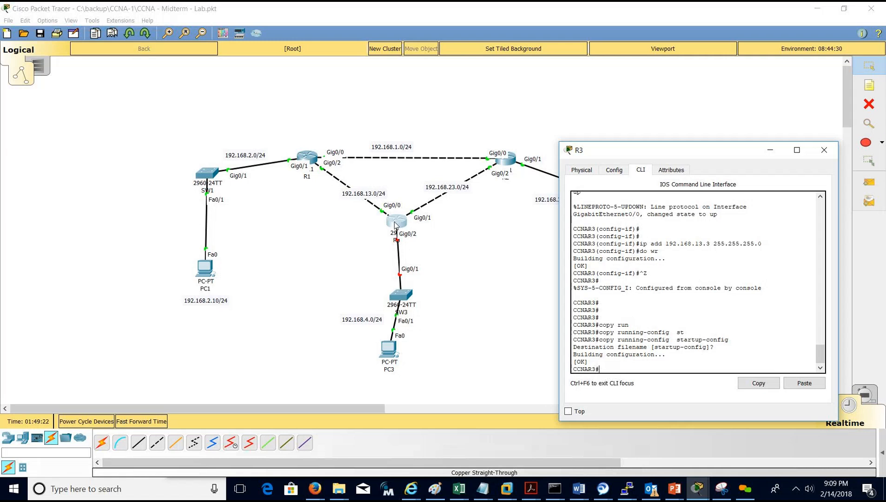
Assign 192.168.4.3 255.255.255.0 to R3's Gi0/2, enable it, and save with do wr.
text(conf t)
key(Return)
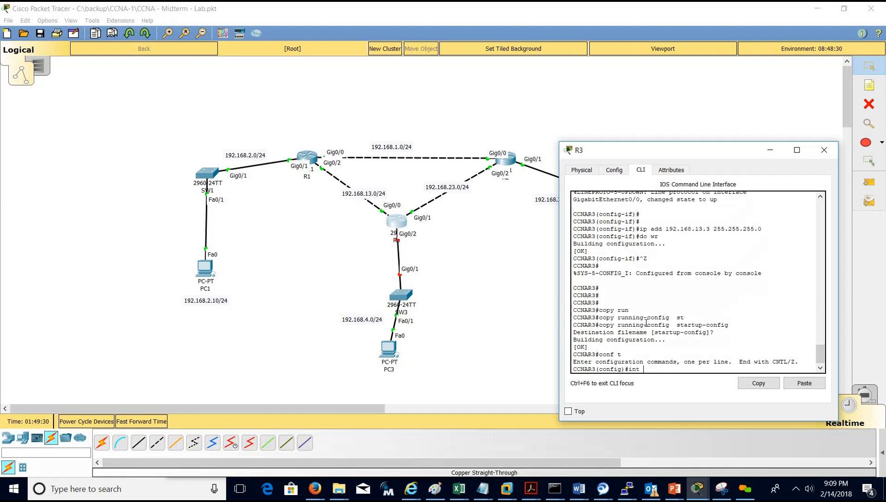
text(int gi0/2)
key(Return)
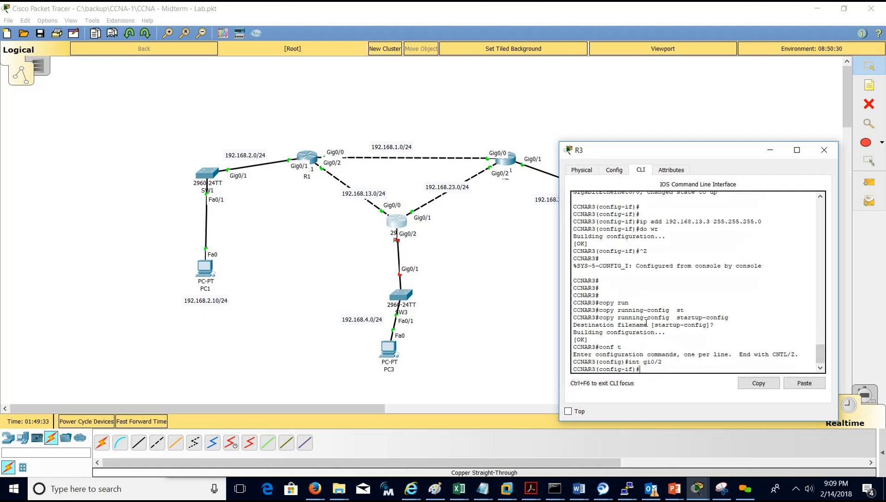
text(ip add 192.168.4.1)
key(BackSpace)
text(3 255.255.255.0)
key(Return)
text(no shut)
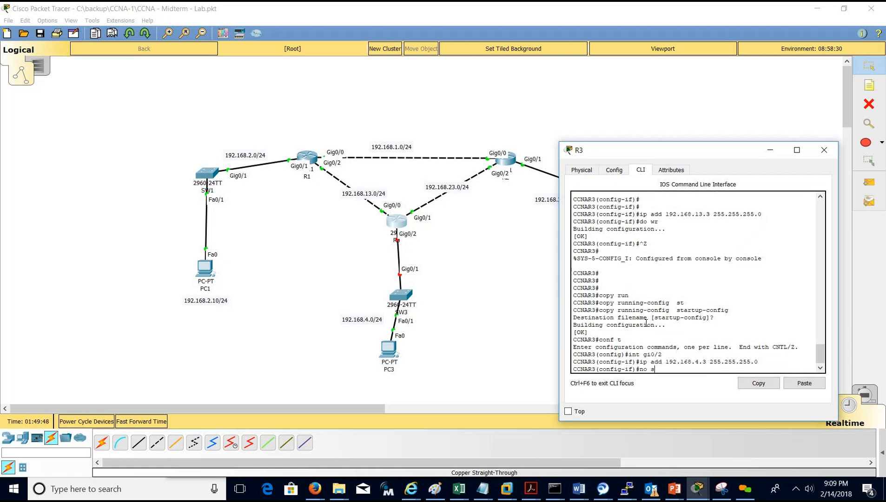
key(Return)
text(do wr)
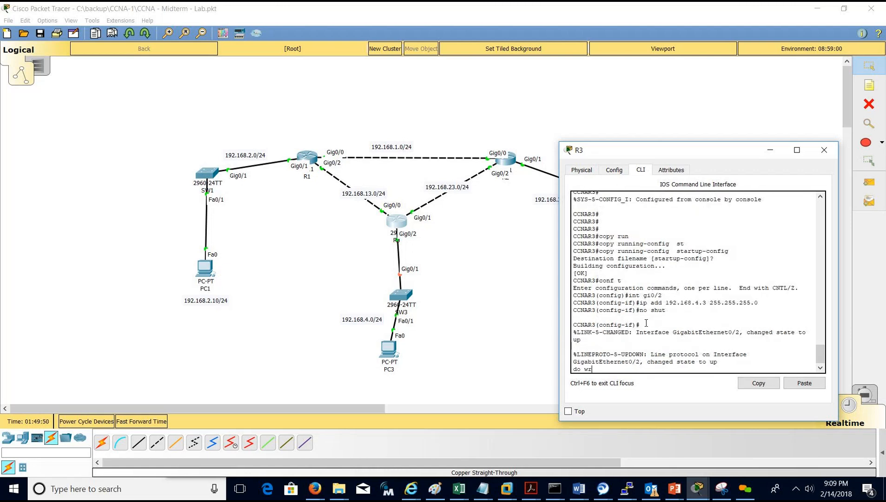
key(Return)
key(Return)
key(Return)
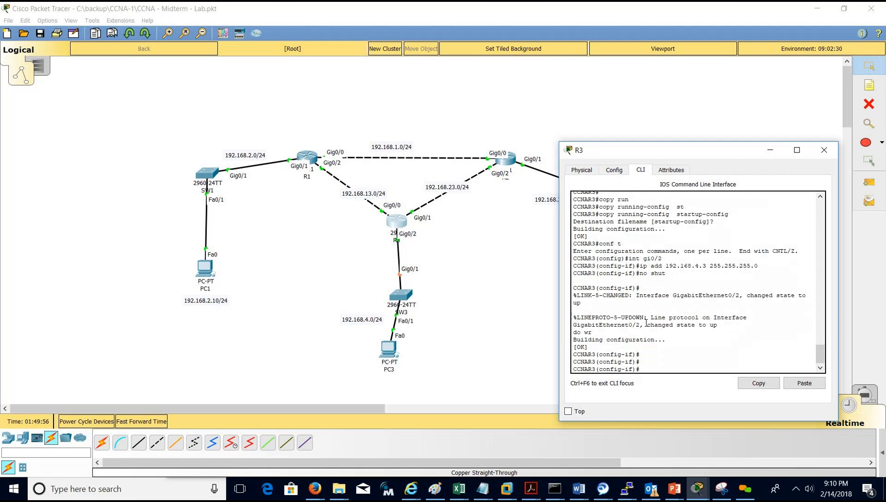
drag(516, 211, 637, 194)
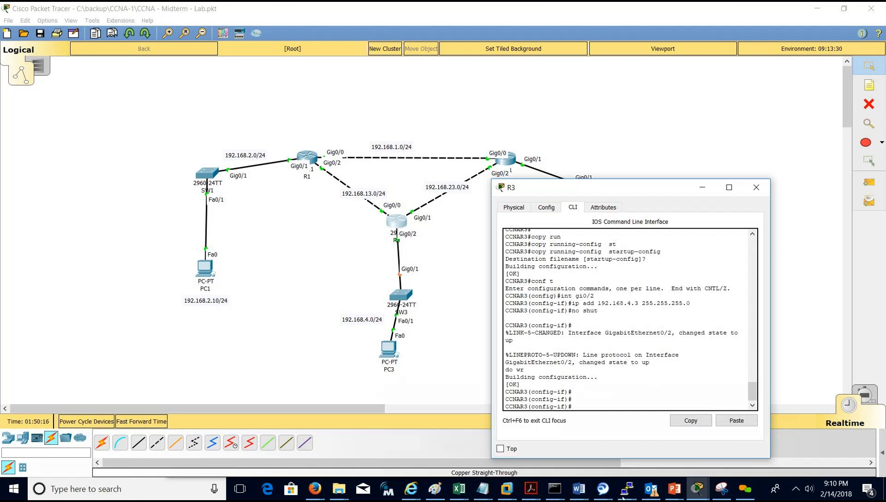
Check the .1 default gateway requirement in Word, then minimize it and move R3's console aside.
click(578, 488)
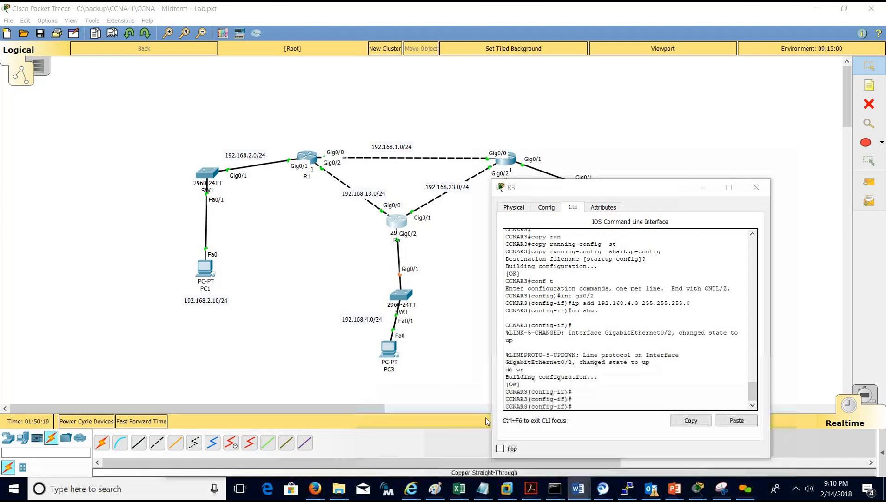
click(485, 421)
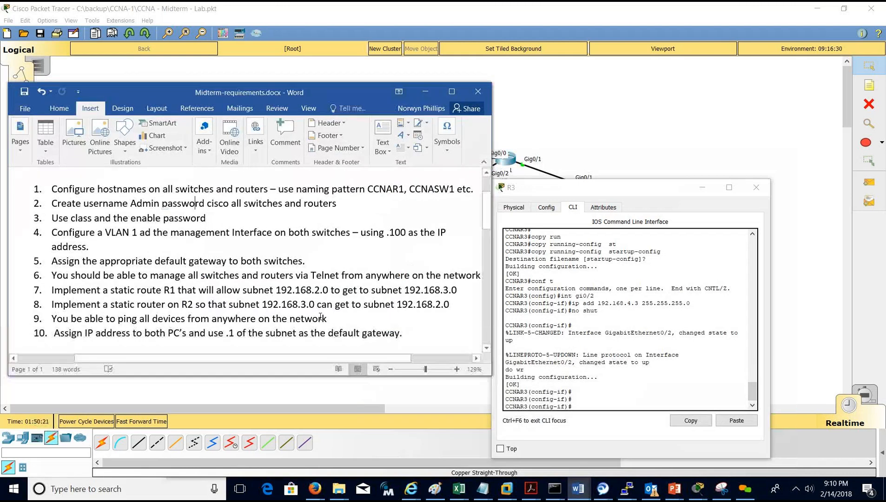
double_click(231, 333)
click(509, 237)
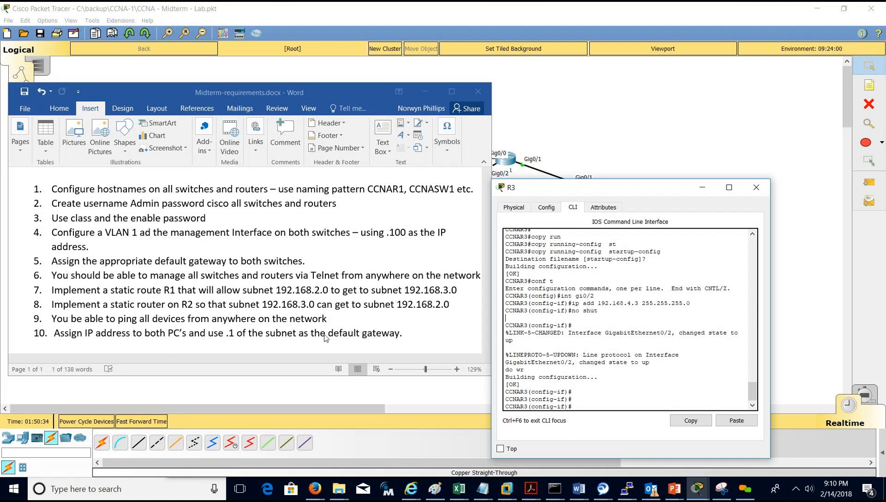
click(425, 92)
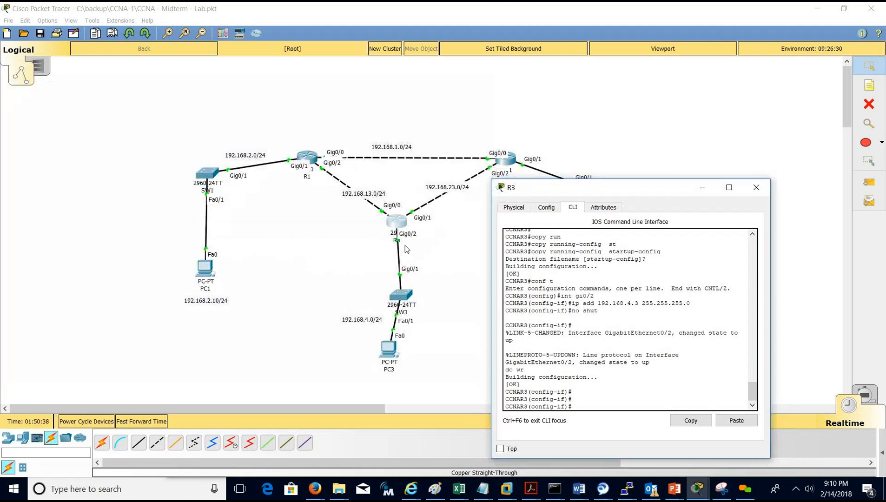
drag(581, 188, 289, 200)
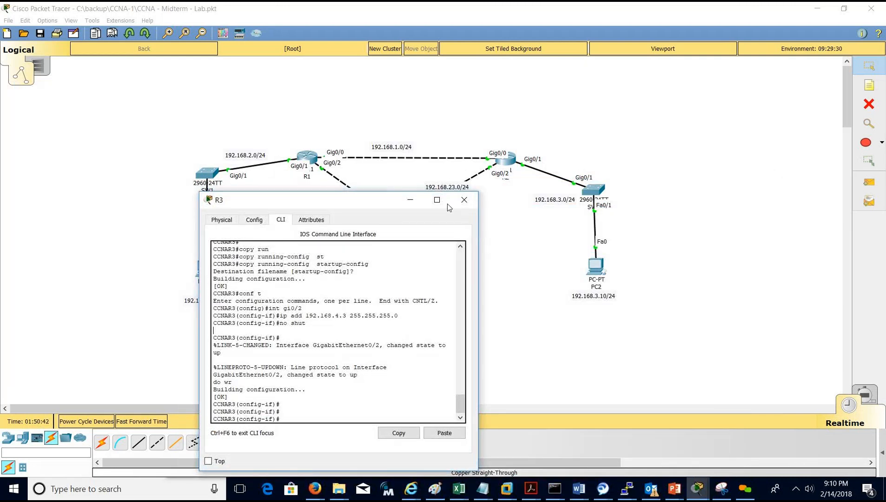
Move R3's console away, open and close PC3, and open R2's command line.
click(412, 203)
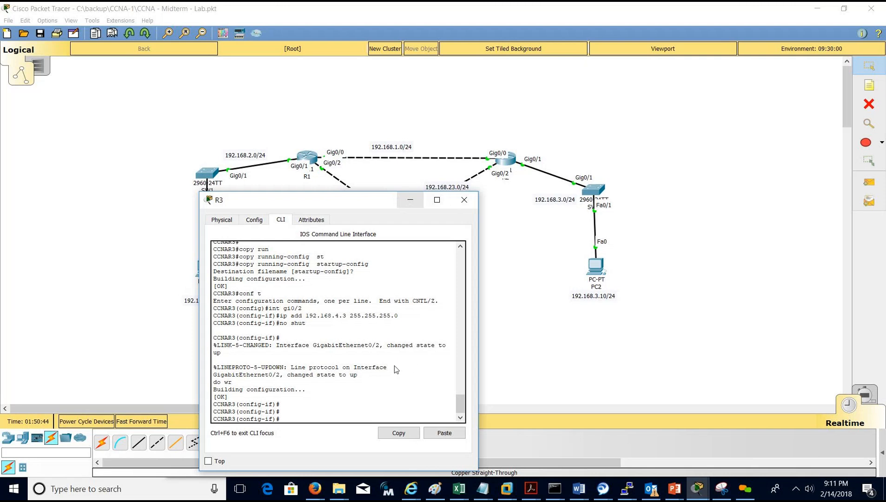
click(389, 355)
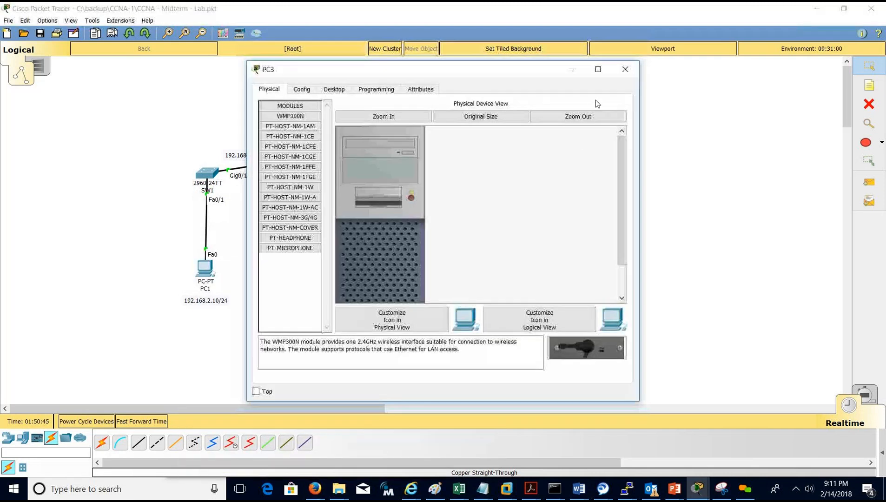
click(596, 97)
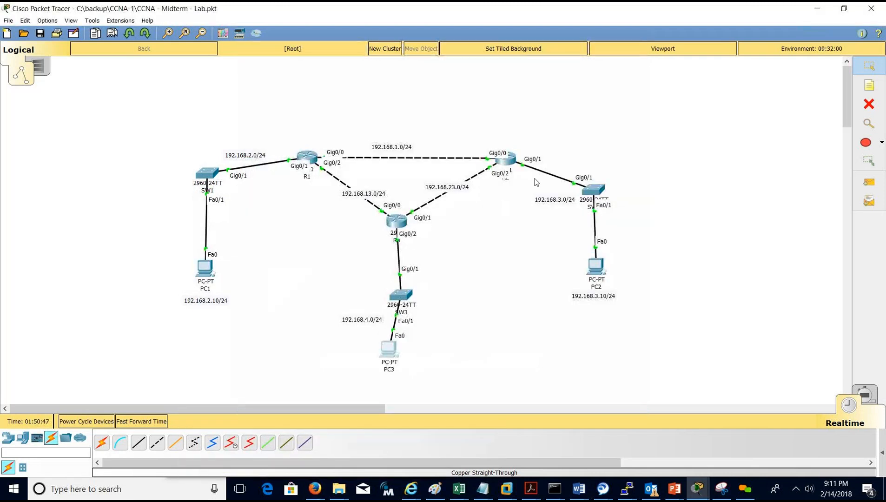
click(511, 169)
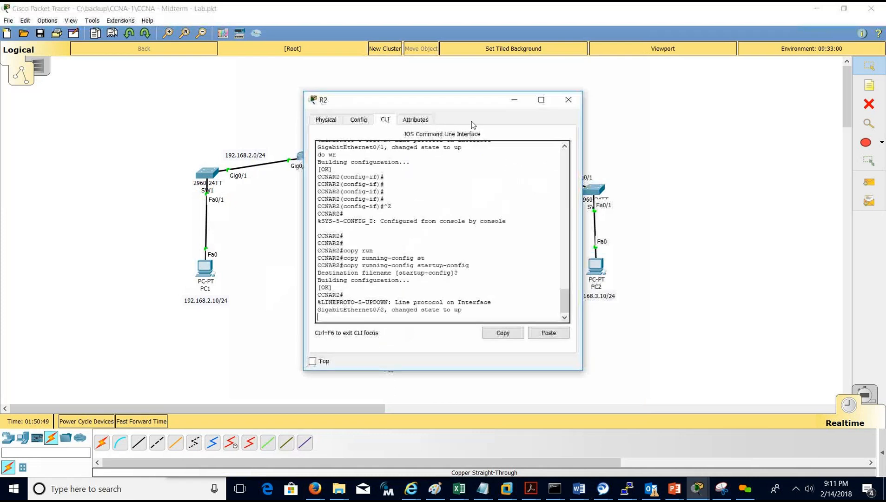
drag(425, 89, 290, 66)
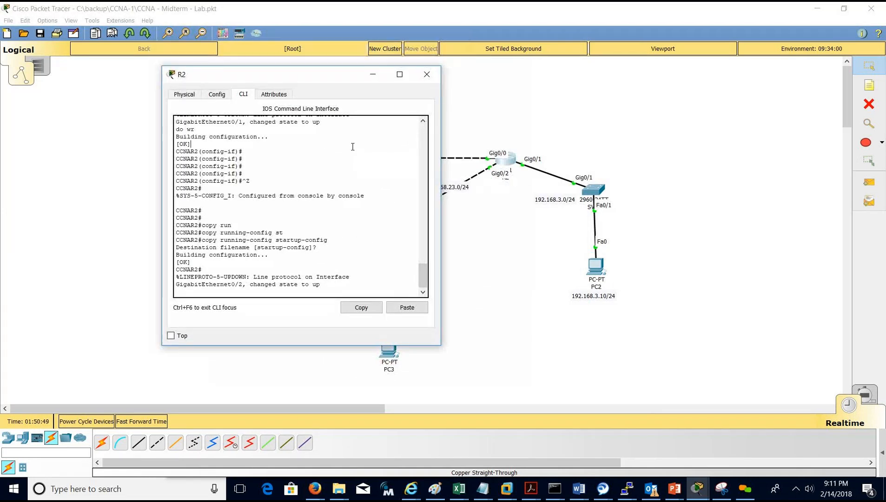
Review R2's show run for 192.168.1.2, 192.168.3.1 and 192.168.23.2, then close it.
key(Return)
key(Return)
key(Return)
text(do show run)
key(Return)
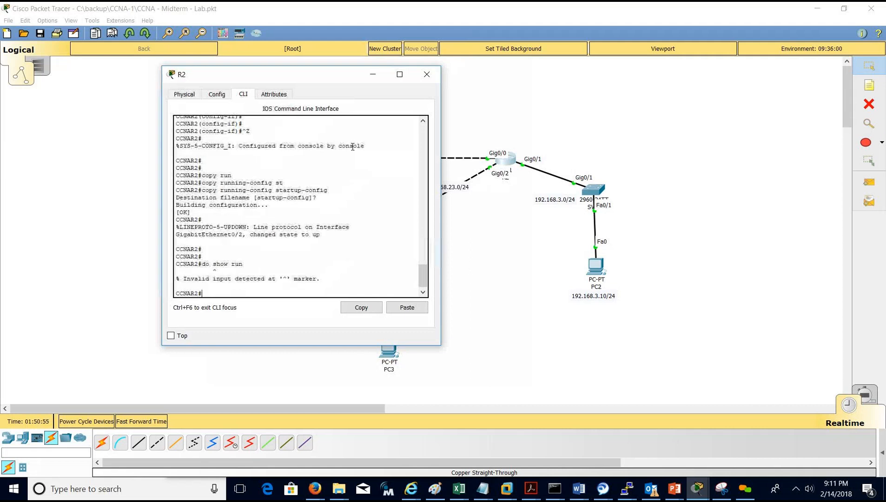
key(BackSpace)
text(show run)
key(Return)
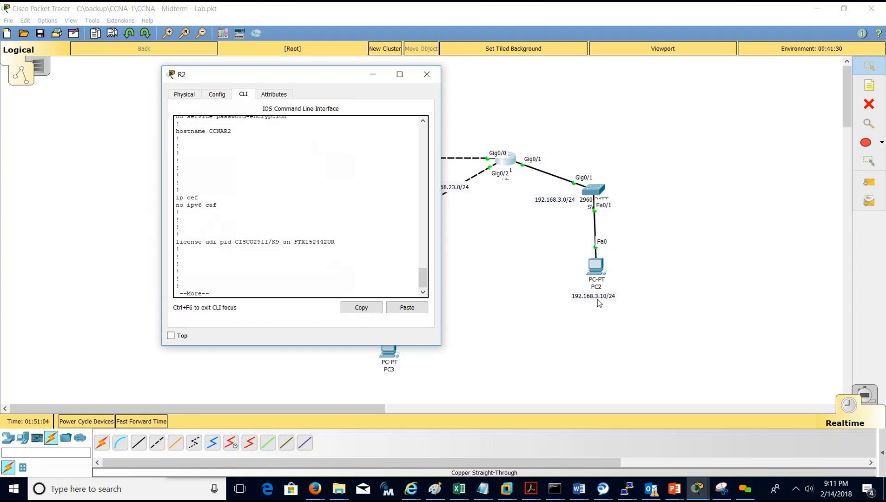
key(space)
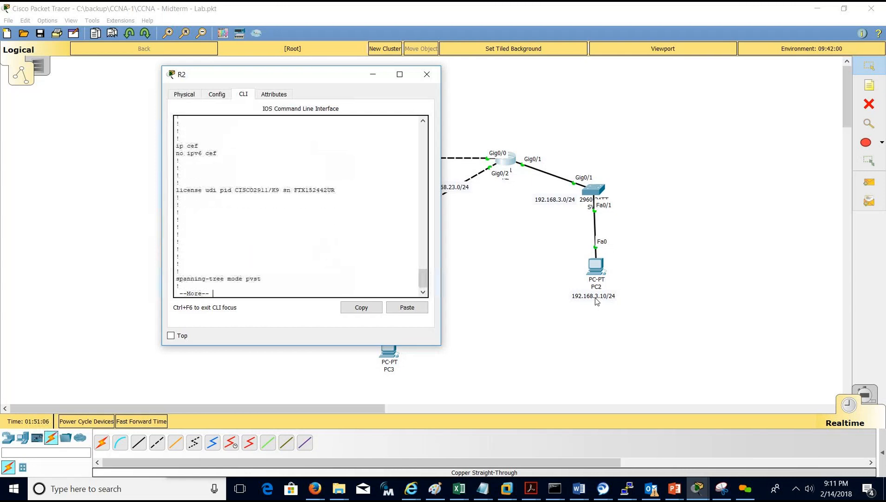
key(Return)
key(Return)
key(Return)
key(Return)
key(Return)
key(Return)
key(Return)
key(Return)
key(Return)
key(Return)
key(Return)
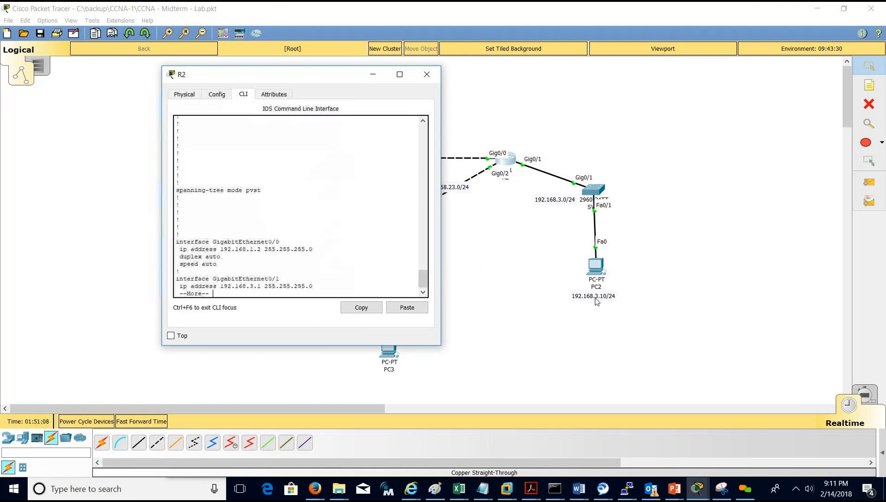
key(Return)
key(Return)
key(Return)
key(Return)
key(Return)
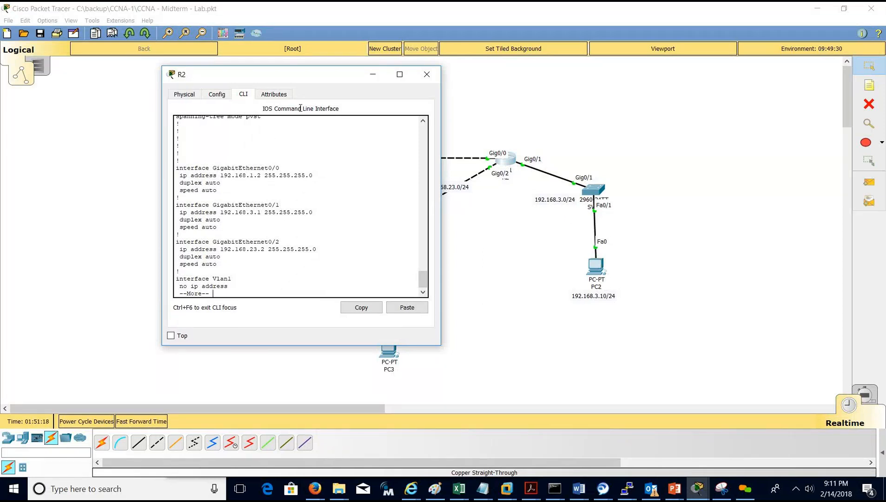
click(427, 74)
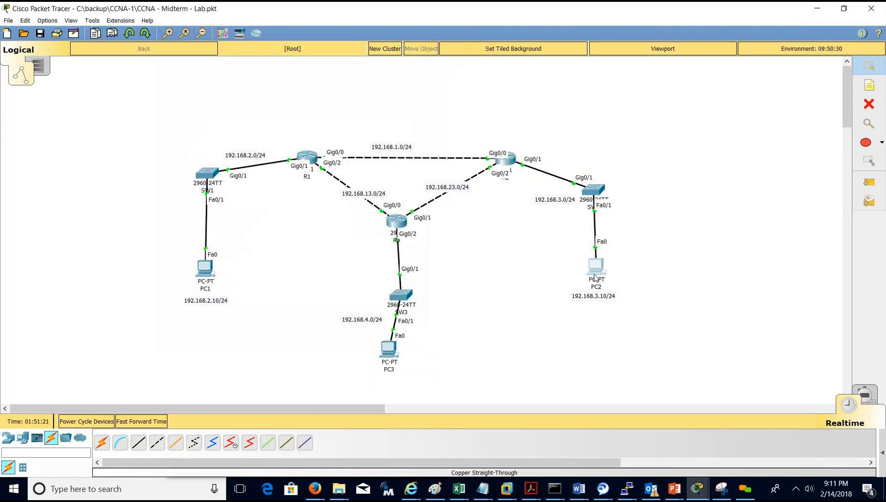
Give PC2 static IP 192.168.3.10, default mask 255.255.255.0 and gateway 192.178.3.1.
click(595, 267)
drag(372, 64, 187, 77)
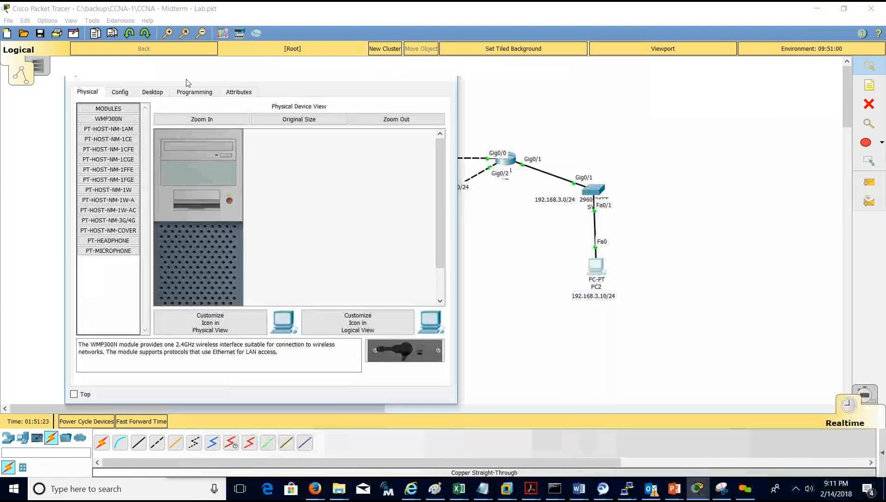
click(152, 91)
click(119, 121)
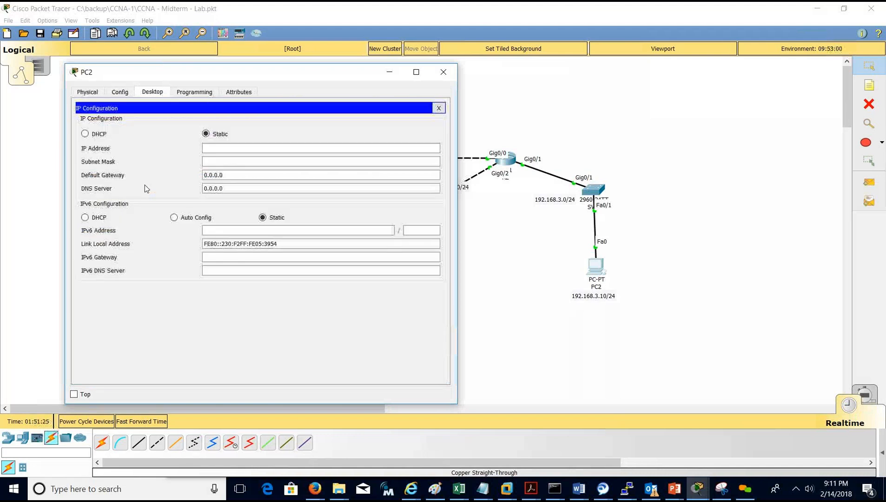
click(237, 151)
text(192)
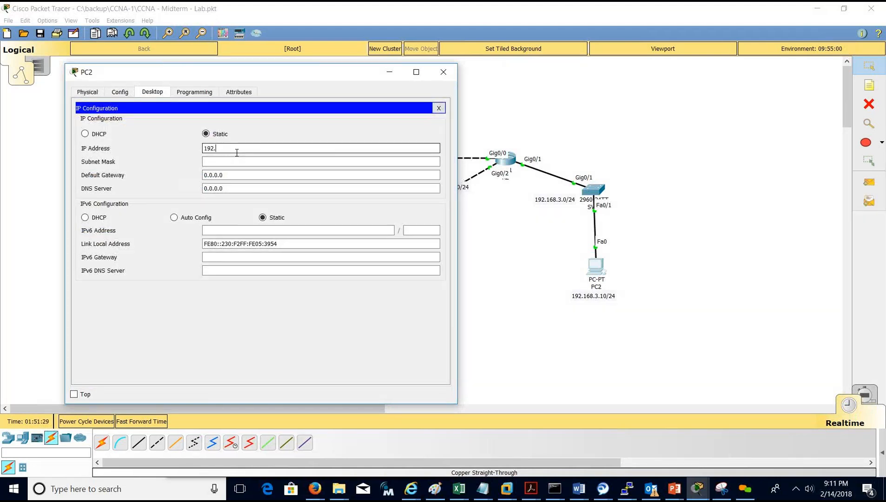
text(.168.3.10)
key(Tab)
key(Tab)
text(192.1)
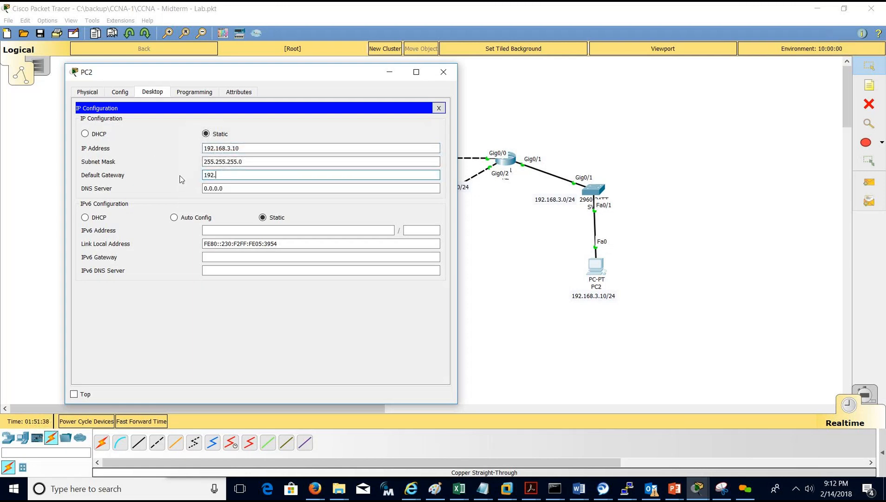
text(78.3.1)
click(438, 109)
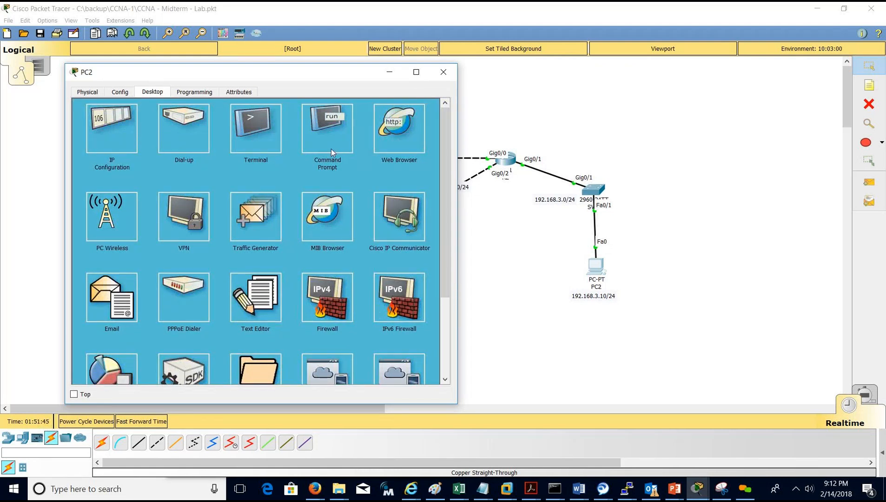
click(304, 110)
From PC2, ping 192.168.3.1 and 192.168.3.10, both getting replies.
drag(288, 77, 281, 206)
drag(558, 199, 531, 179)
click(596, 271)
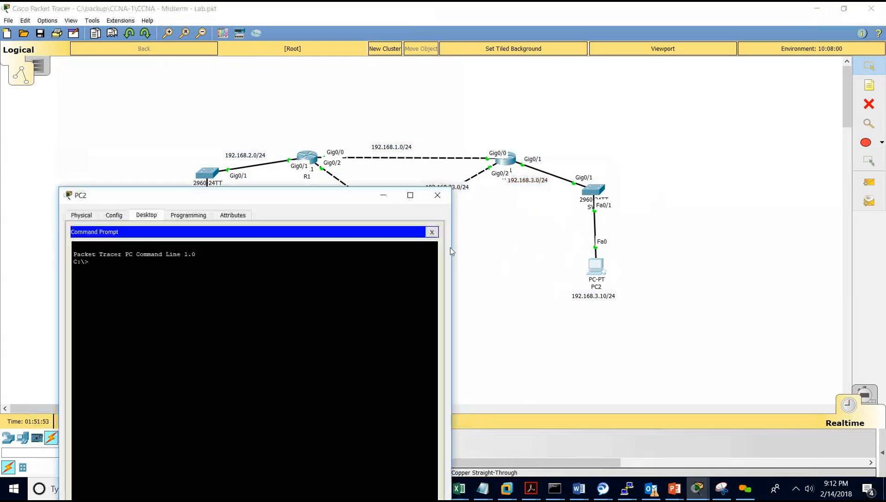
text(pinf)
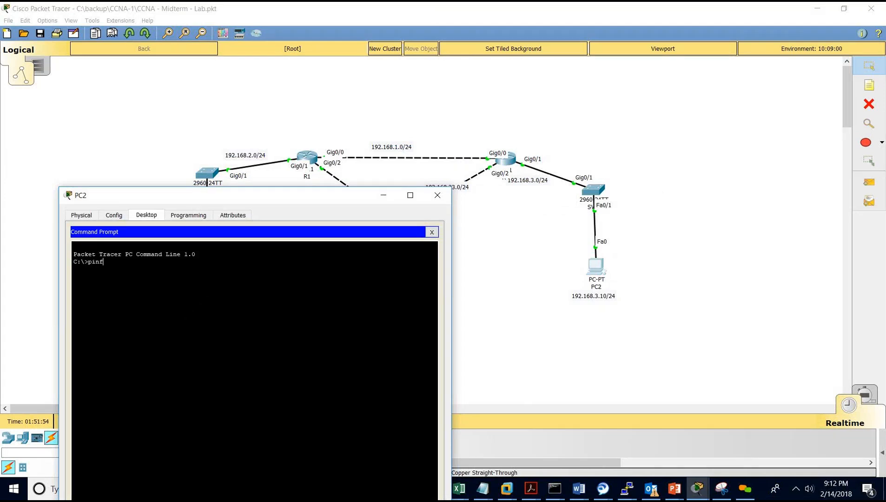
text(g 192.168.3.1)
key(Return)
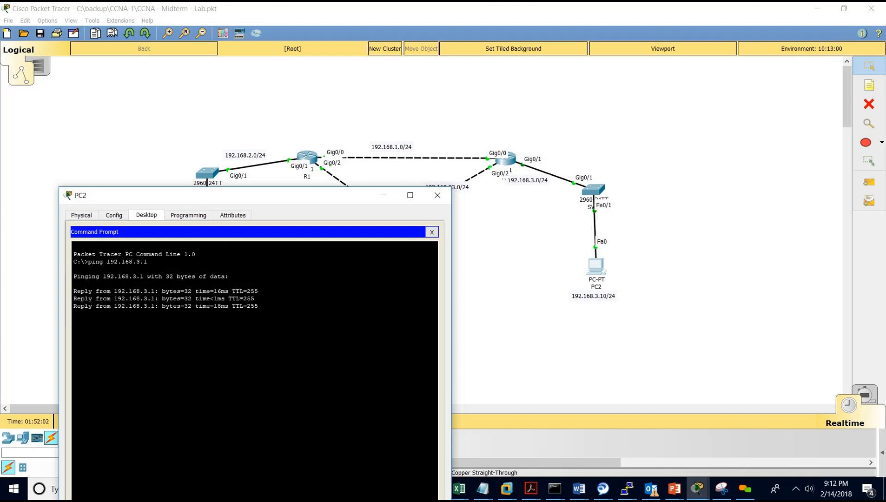
key(Up)
text(10)
key(Return)
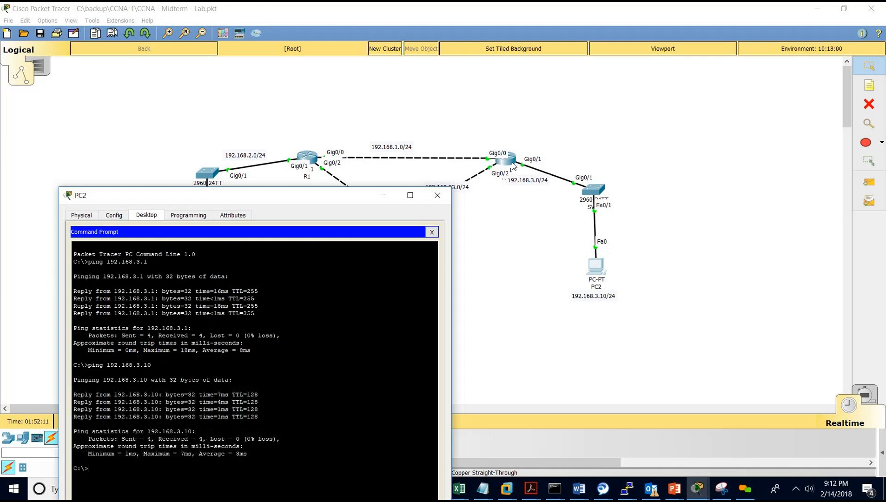
Ping 192.168.1.2 from PC2 and see the requests time out.
key(Up)
key(BackSpace)
key(BackSpace)
drag(306, 197, 311, 178)
key(Return)
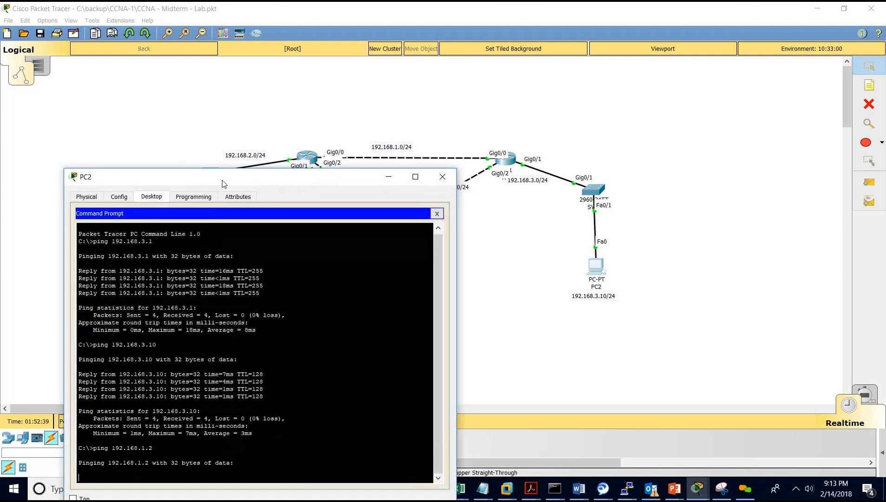
drag(222, 181, 232, 137)
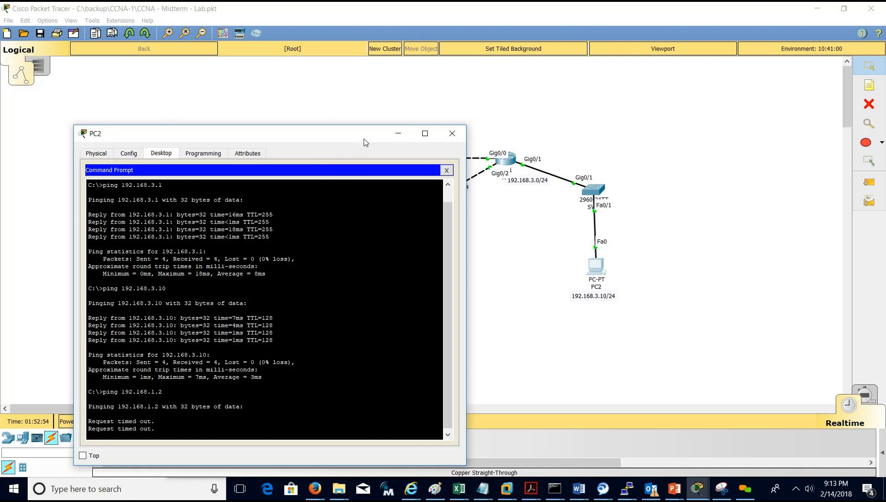
drag(370, 141, 371, 170)
drag(653, 208, 712, 246)
After checking R2, correct PC2's default gateway from 192.178.3.1 to 192.168.3.1.
click(508, 162)
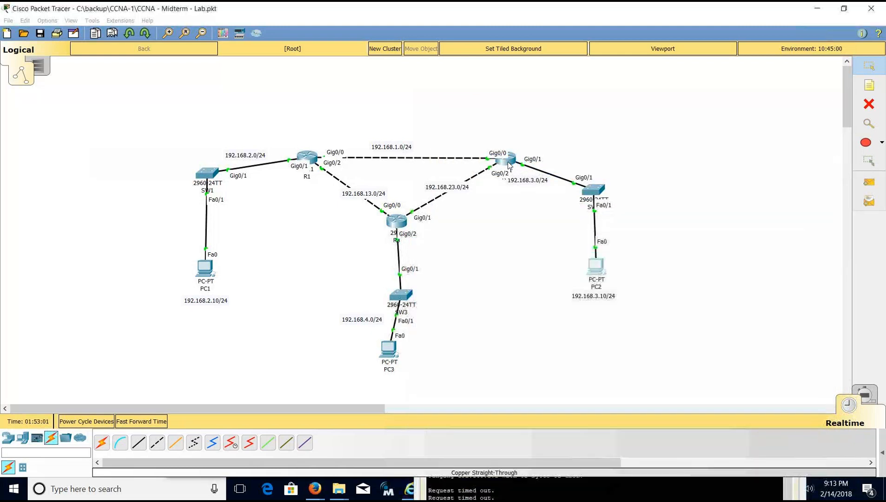
drag(458, 104, 247, 160)
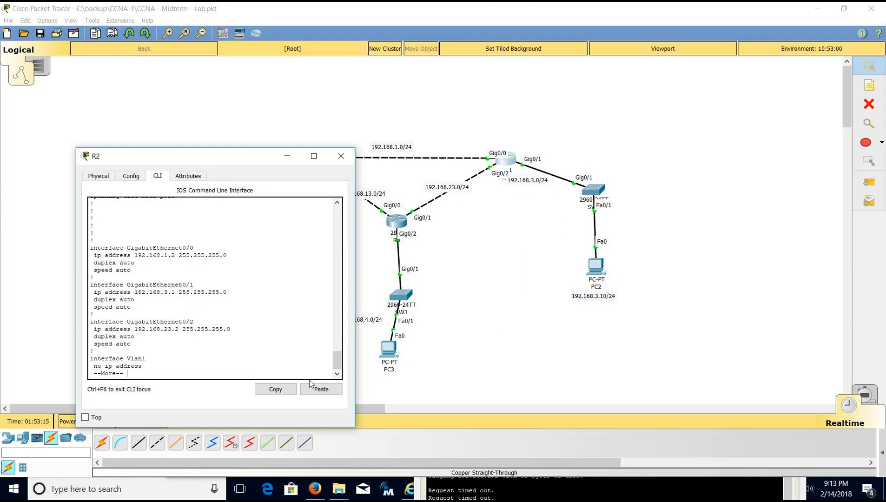
click(600, 274)
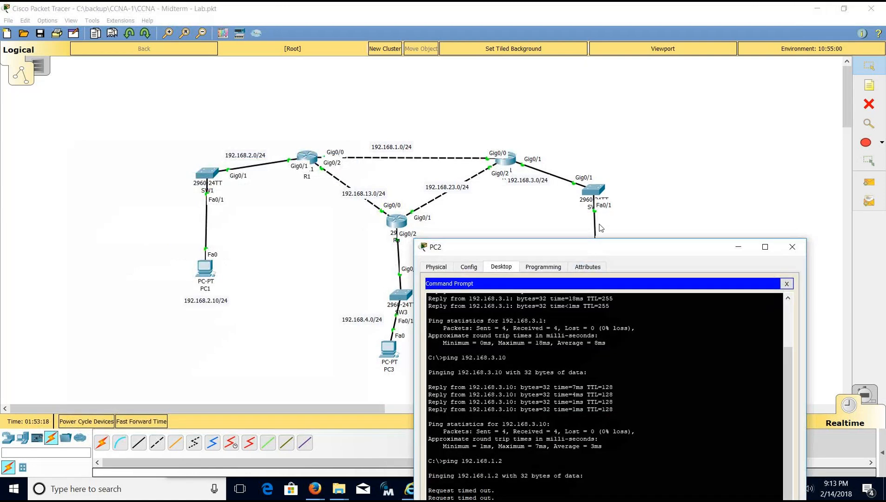
click(749, 188)
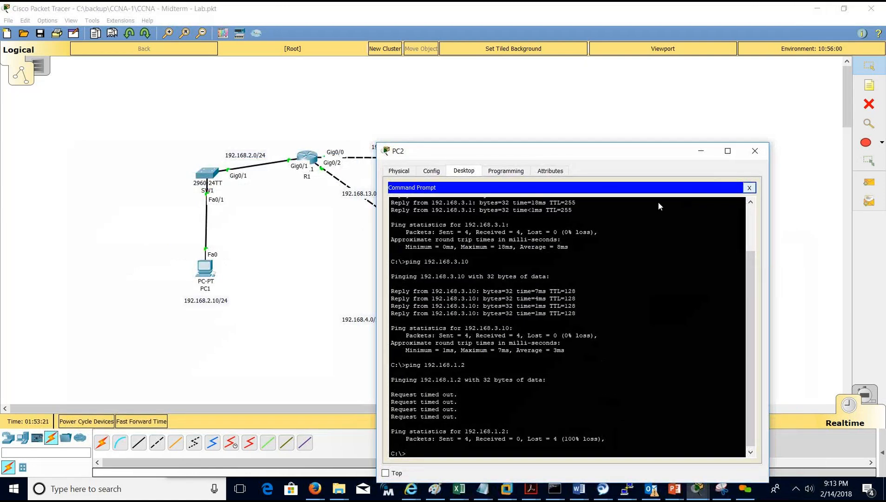
click(419, 230)
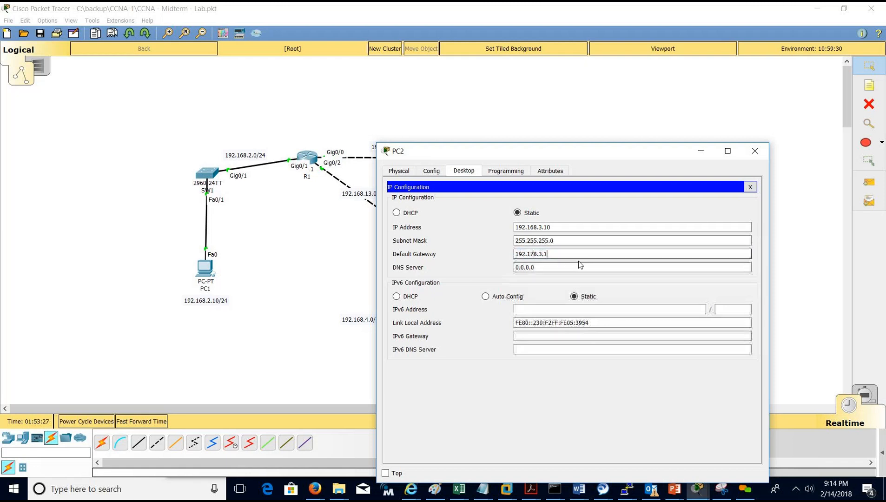
click(533, 253)
key(Delete)
text(6)
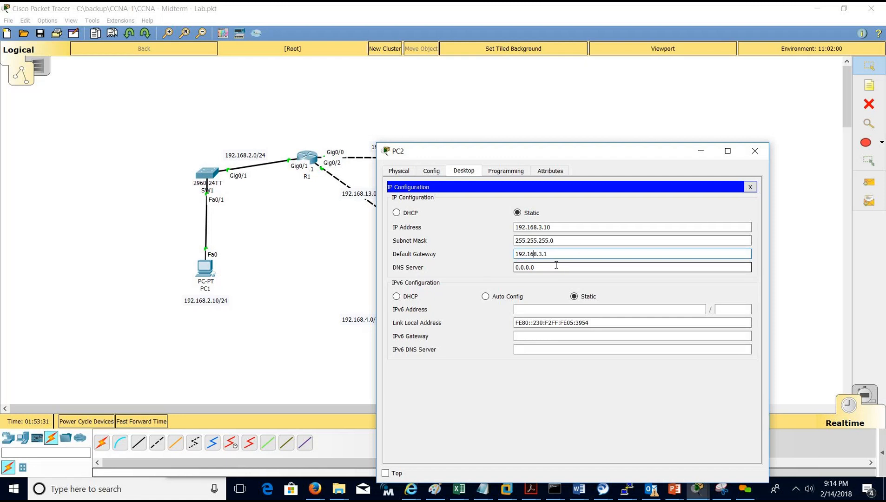
click(750, 187)
Rerun ping 192.168.1.2 from PC2's command prompt, now getting 4/4 replies.
click(644, 204)
drag(598, 155, 694, 111)
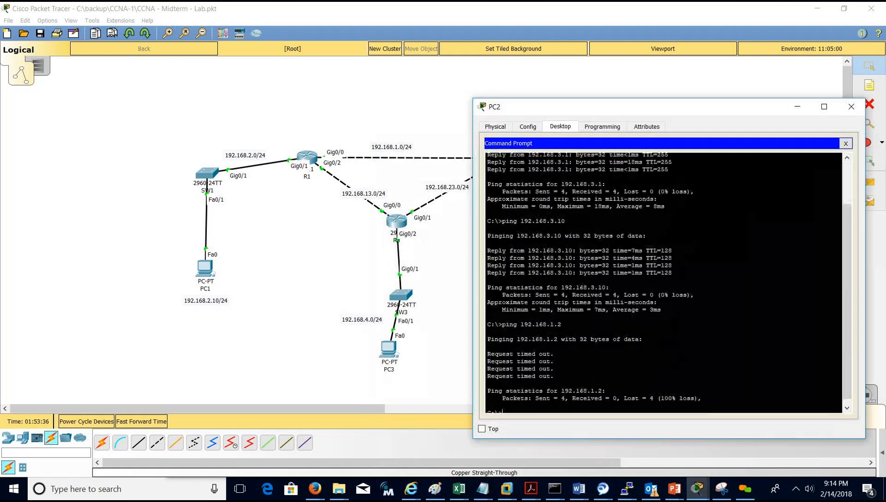
key(Up)
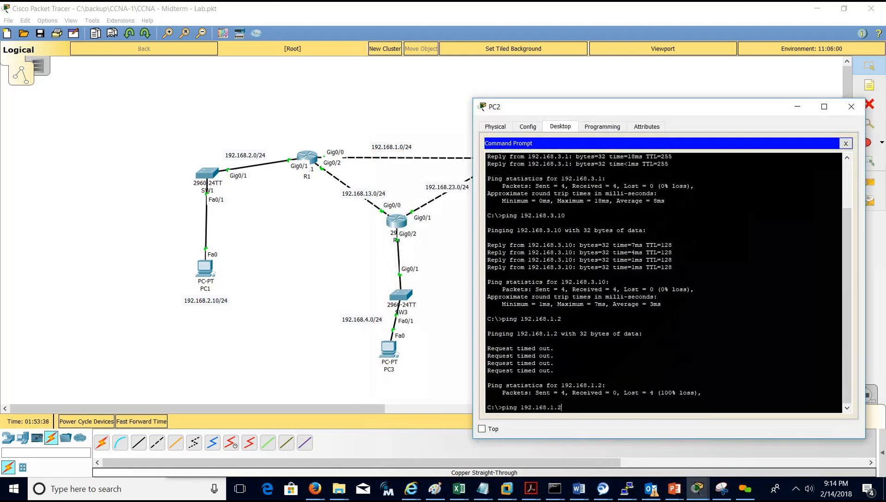
key(Return)
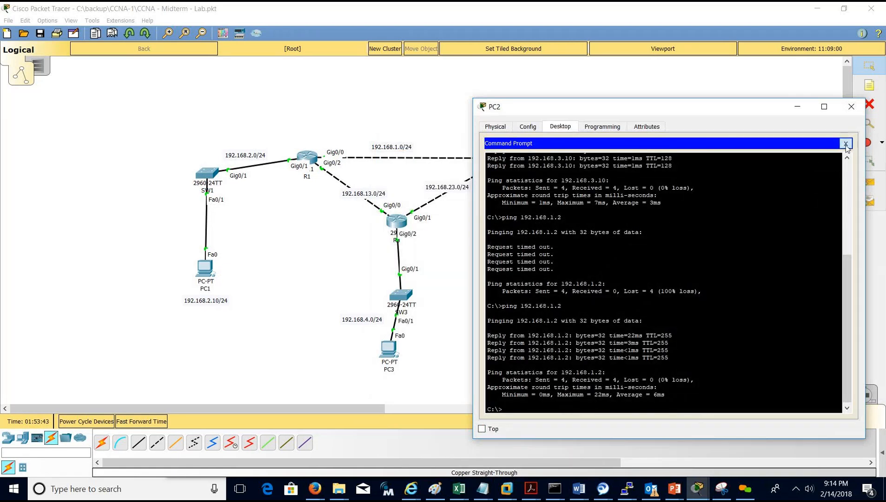
click(845, 143)
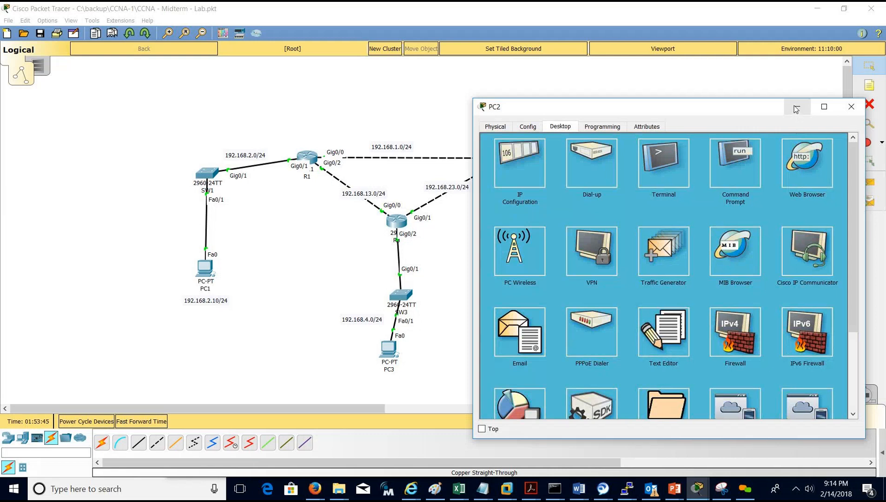
Ping 192.168.1.1 from PC2's command prompt, which returns only timeouts.
drag(654, 105, 258, 217)
click(338, 278)
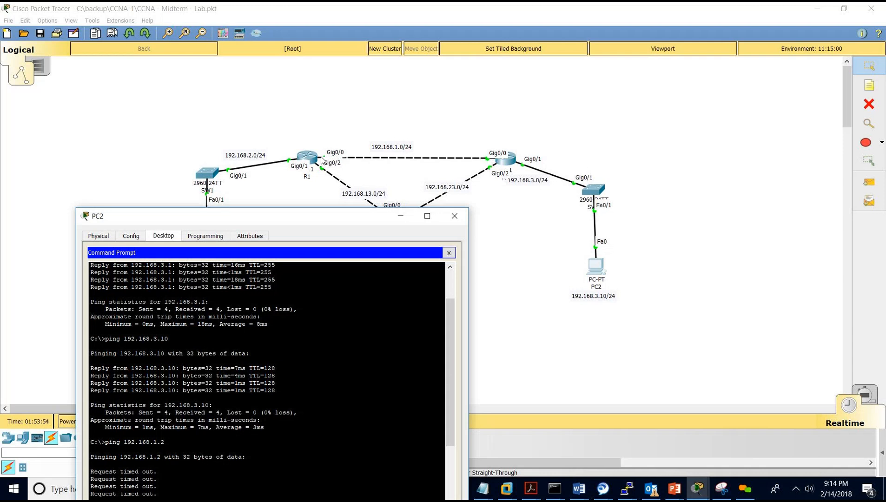
drag(292, 217, 296, 174)
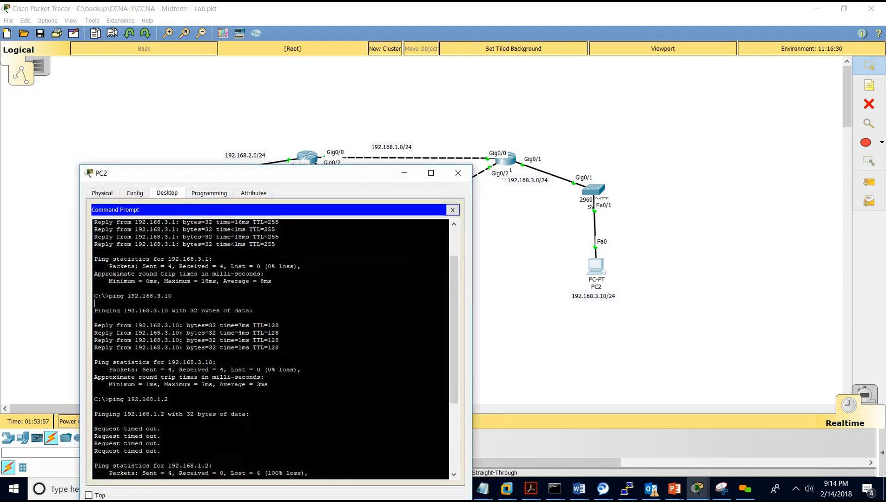
key(Return)
key(Return)
key(Up)
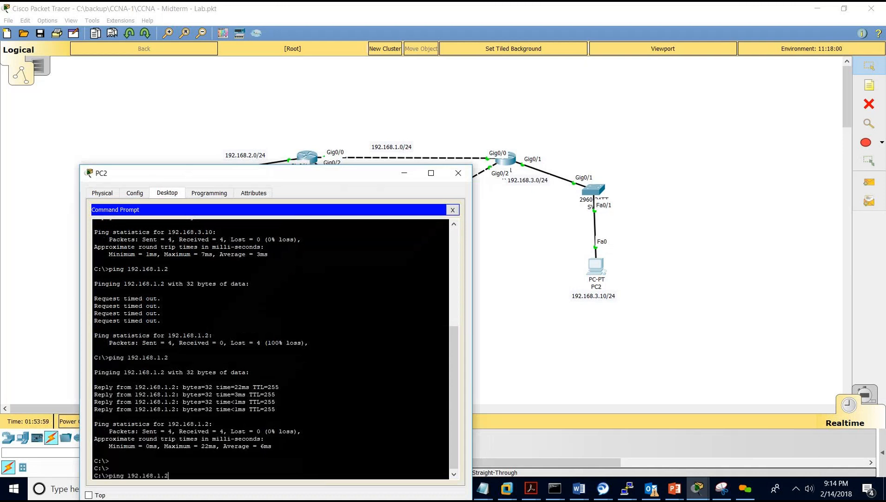
text(1)
key(Return)
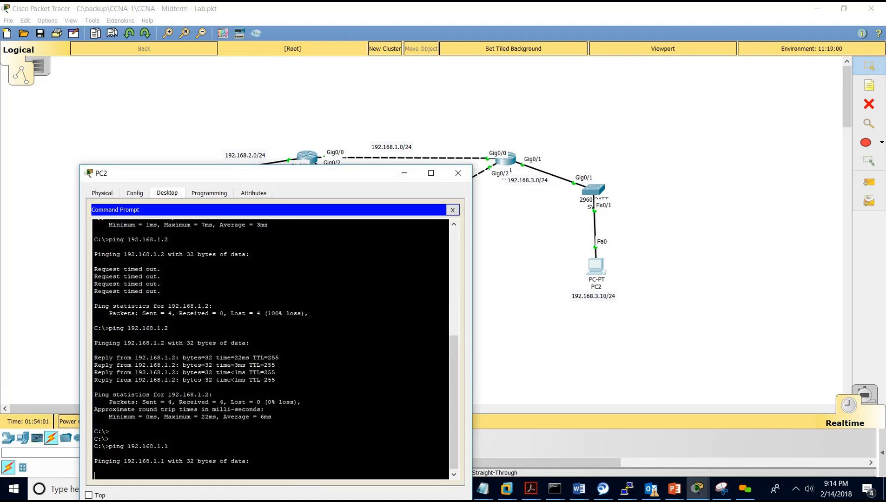
drag(317, 175, 313, 149)
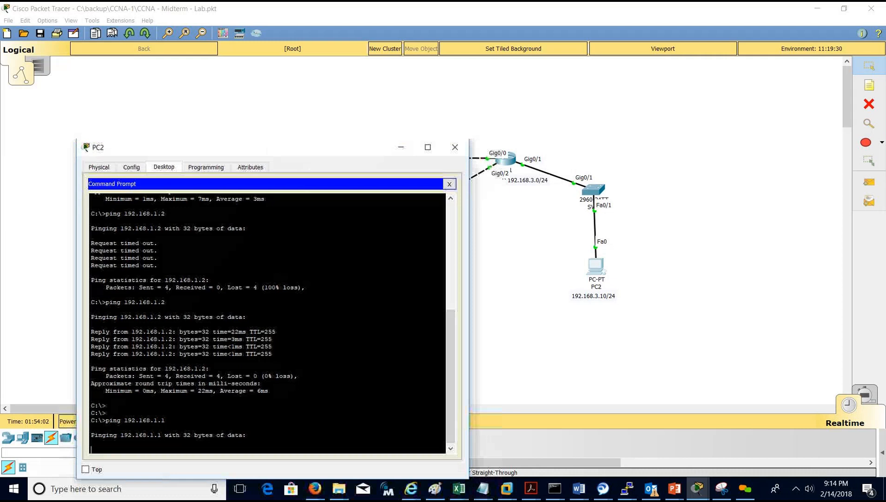
drag(317, 154, 724, 187)
drag(746, 145, 721, 128)
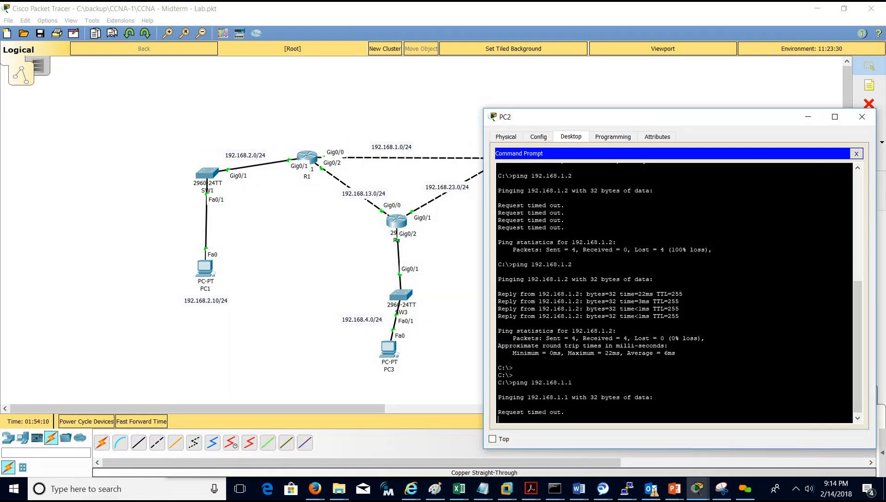
drag(648, 122, 639, 104)
drag(835, 126, 885, 132)
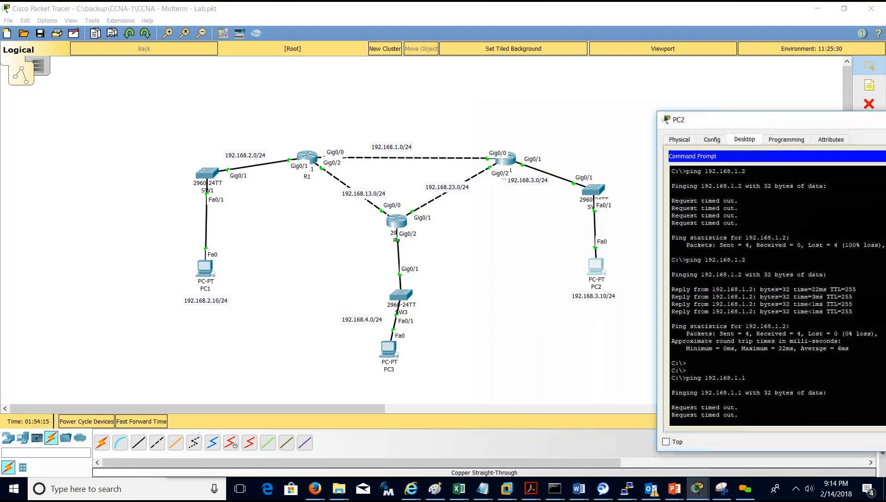
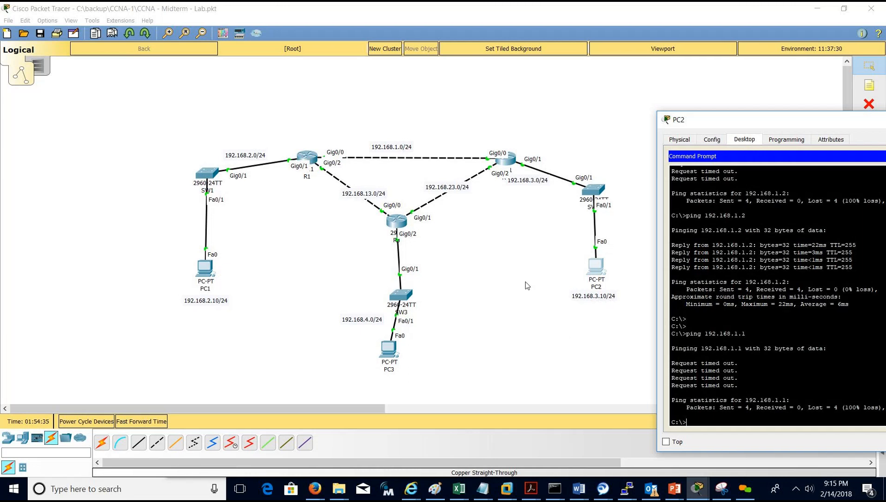
Switch to router R1's CLI window using the Packet Tracer taskbar thumbnails.
click(697, 492)
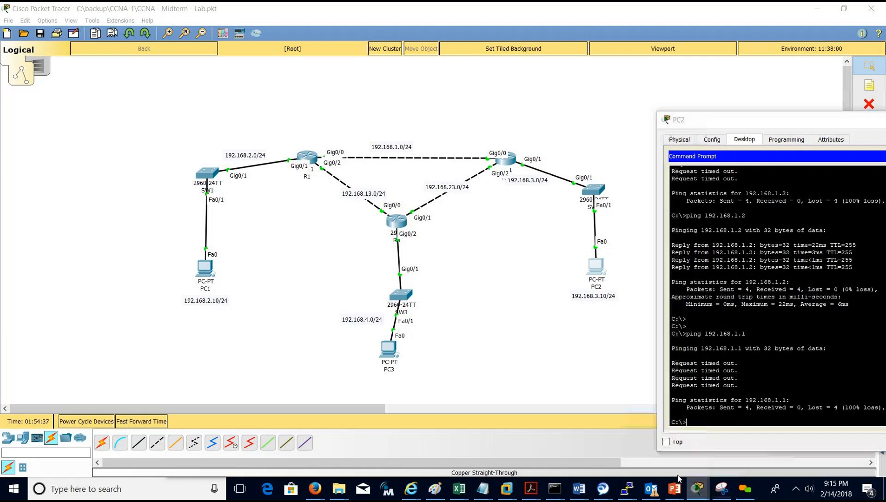
click(623, 437)
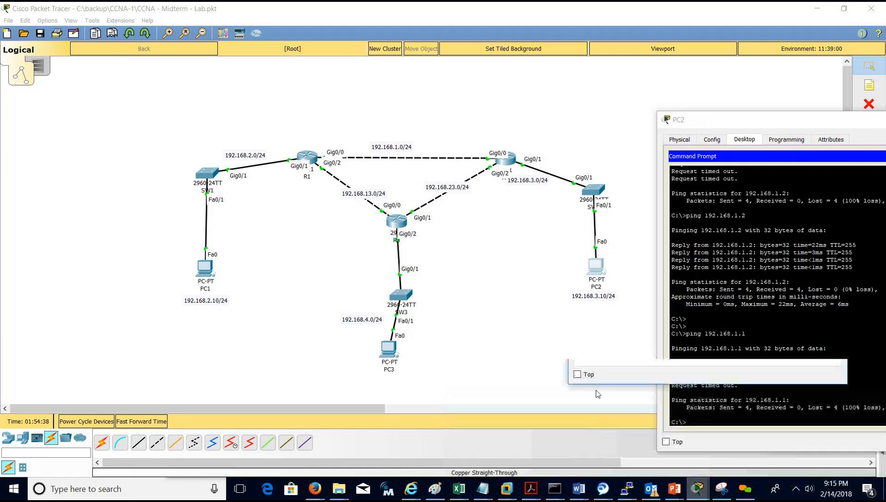
Enter privileged EXEC mode on R1 with enable and its password.
drag(620, 115, 91, 139)
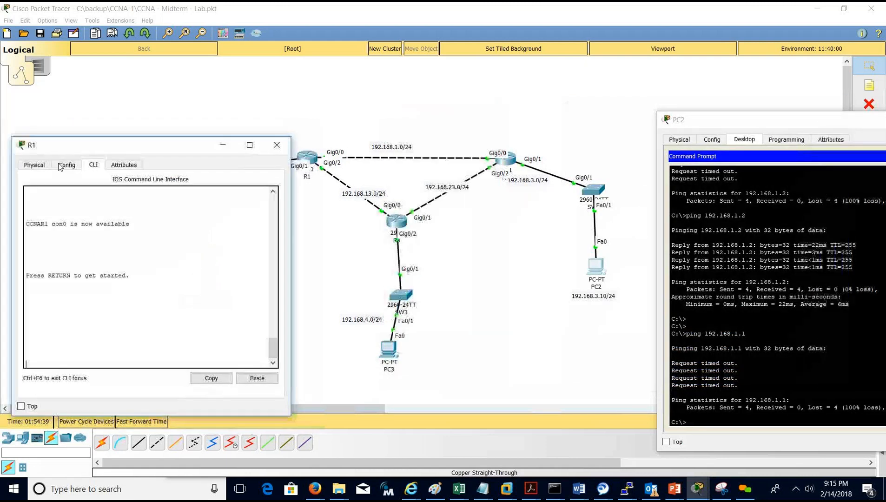
key(Return)
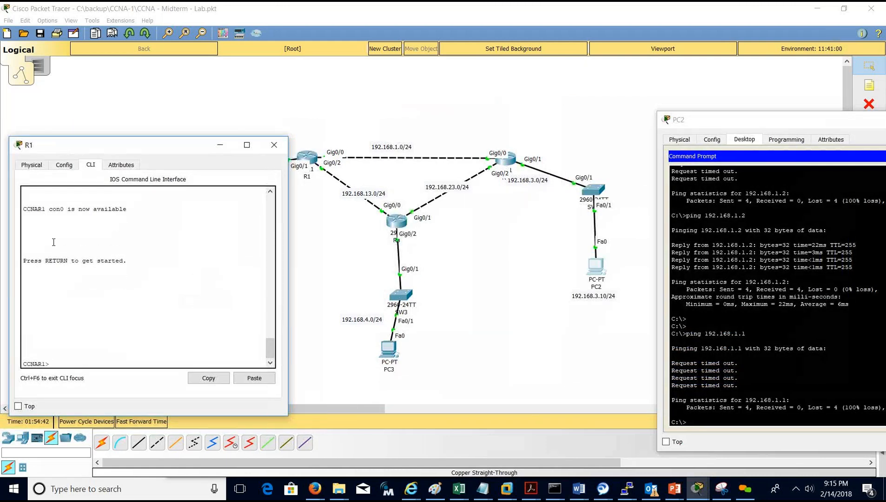
text(en)
key(Return)
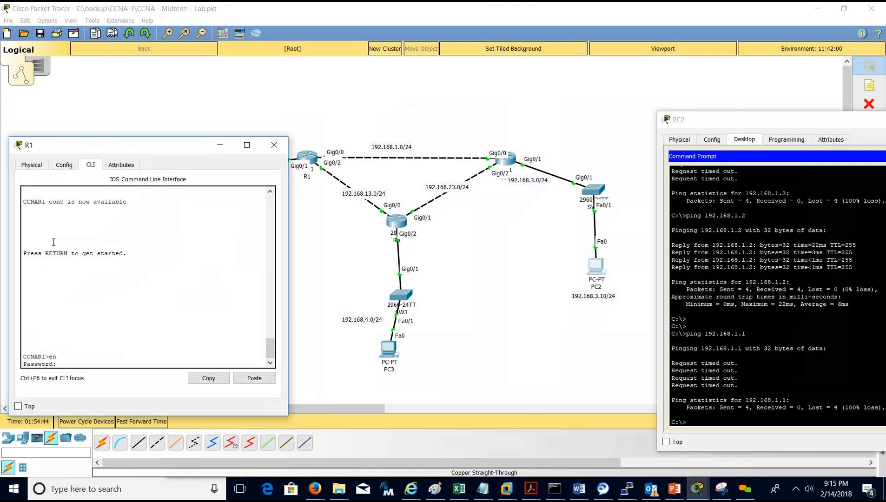
key(Return)
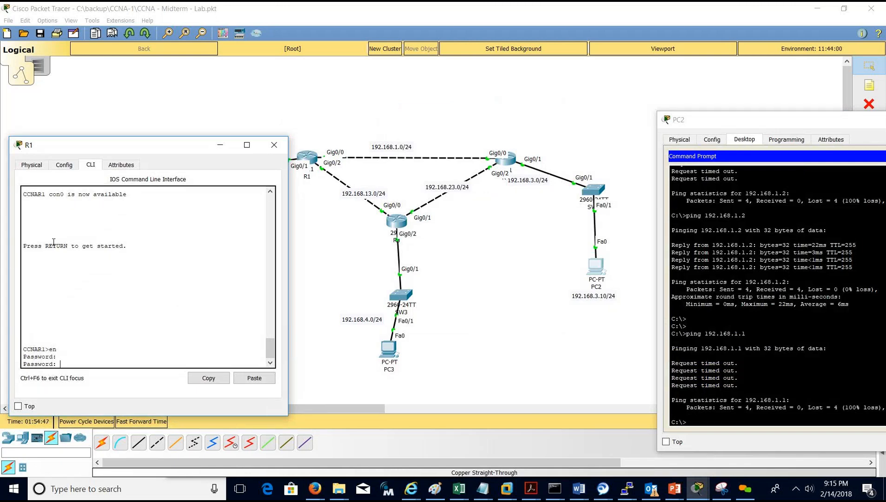
key(Return)
Enter global configuration with conf t and run do show ip route.
text(conf t)
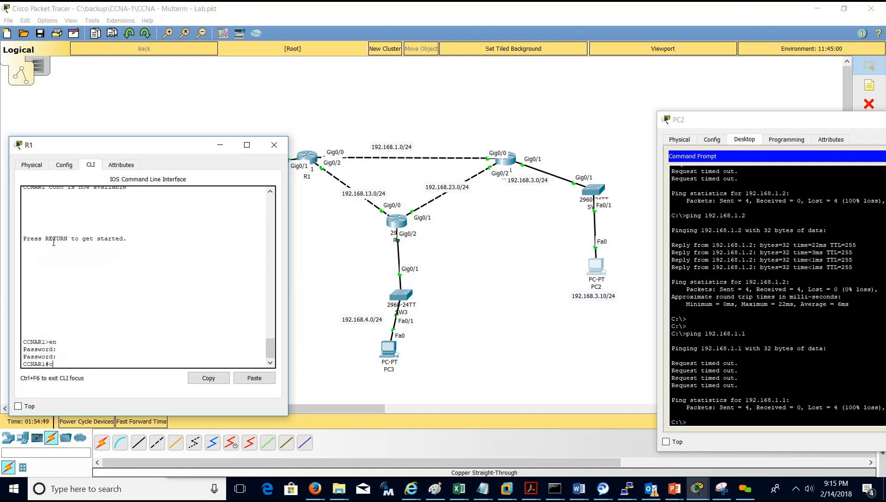
key(Return)
key(Return)
key(Return)
key(Return)
key(Return)
text(do show ip route)
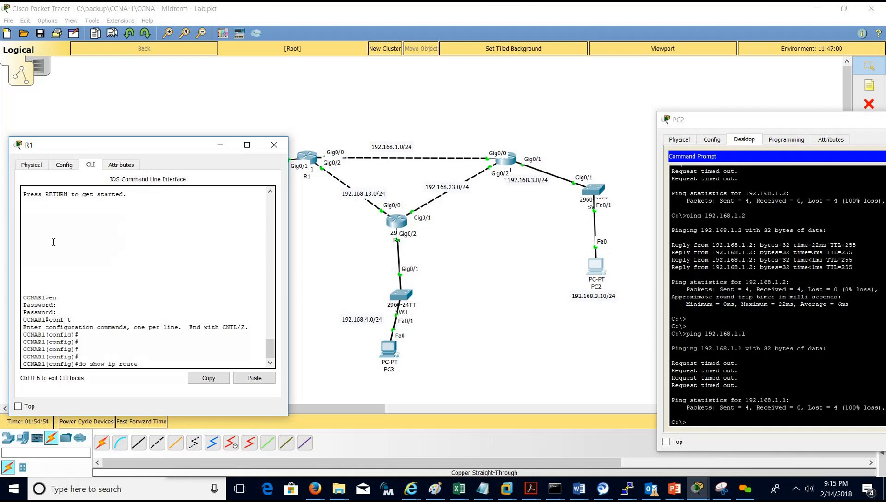
key(Return)
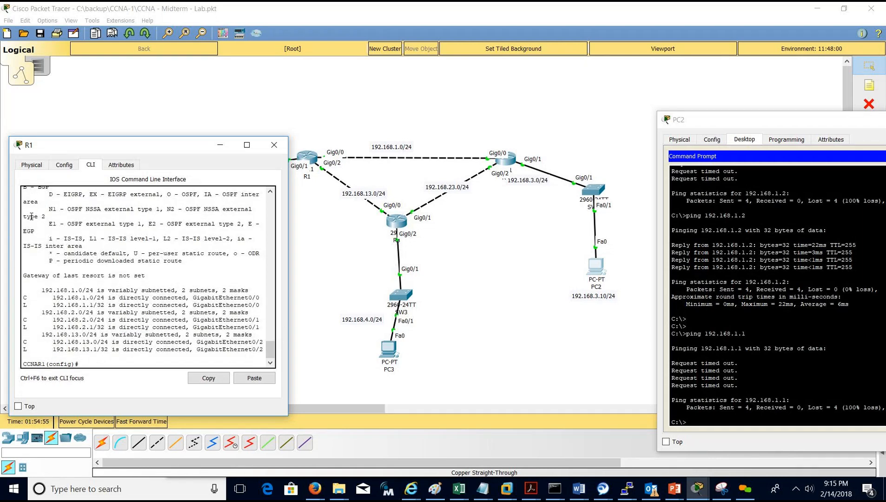
Widen R1's console and highlight the unset gateway of last resort and connected routes.
drag(286, 413, 343, 439)
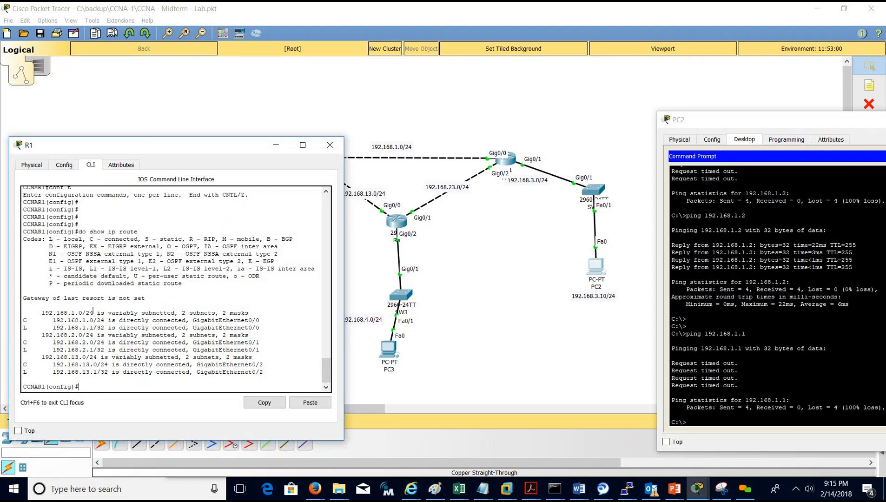
drag(24, 299, 133, 299)
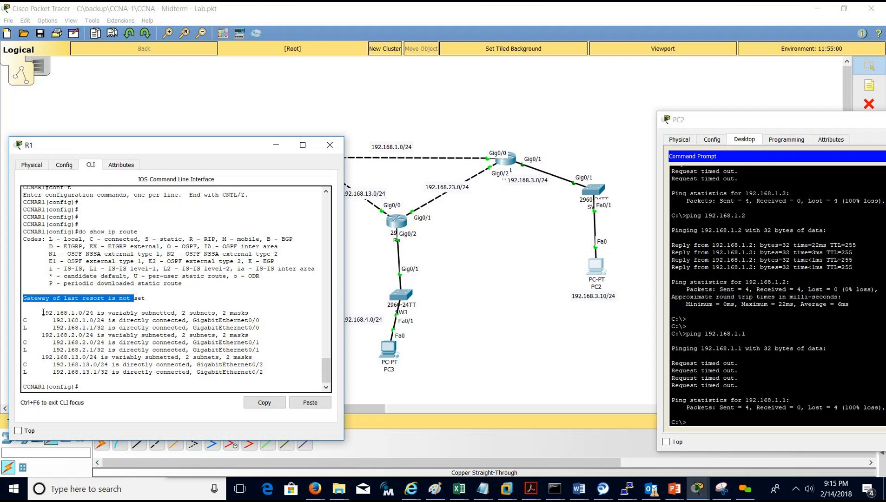
drag(42, 313, 23, 379)
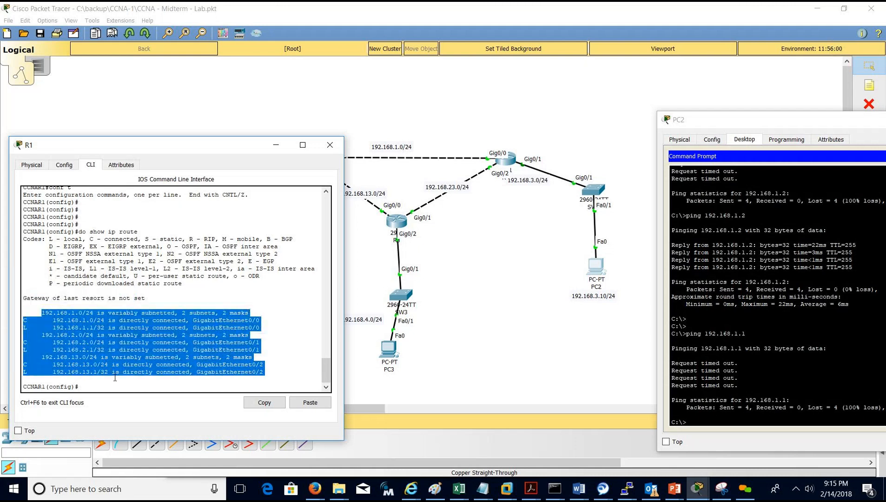
triple_click(80, 299)
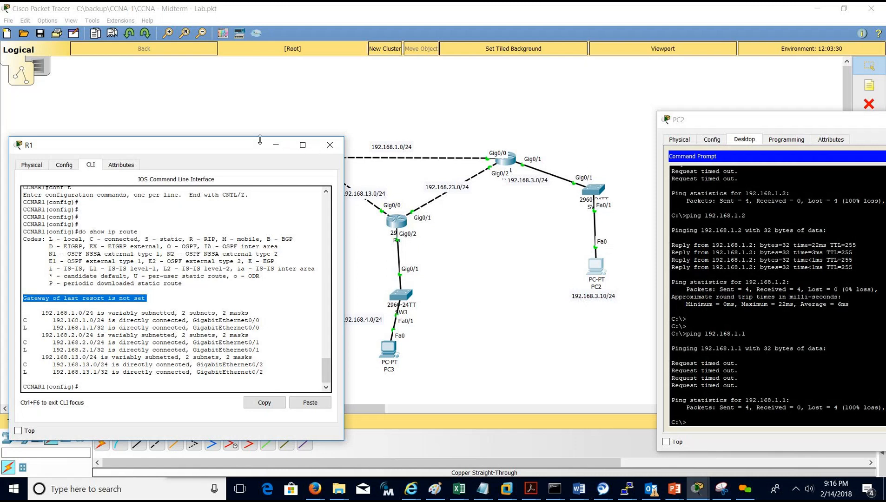
drag(251, 144, 256, 173)
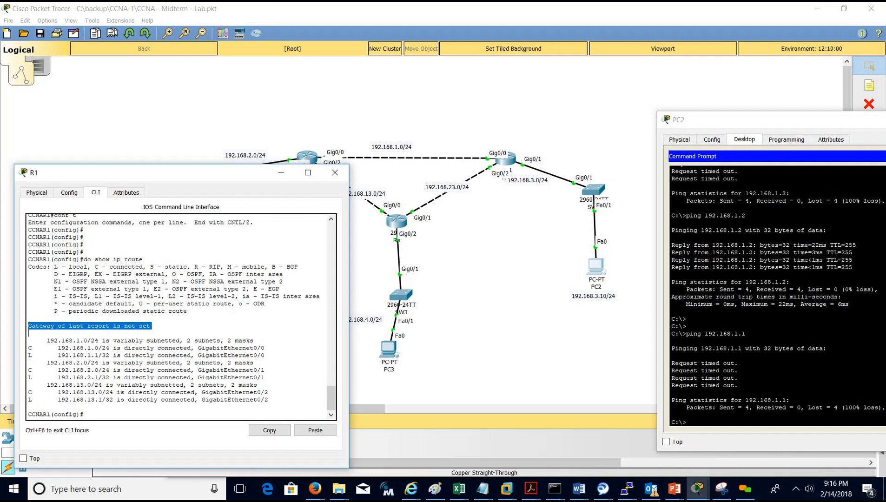
Exit configuration mode on R1 and turn on debug ip packet, correcting the mistyped 'packets'.
key(ctrl+z)
key(Return)
key(Return)
key(Return)
key(Return)
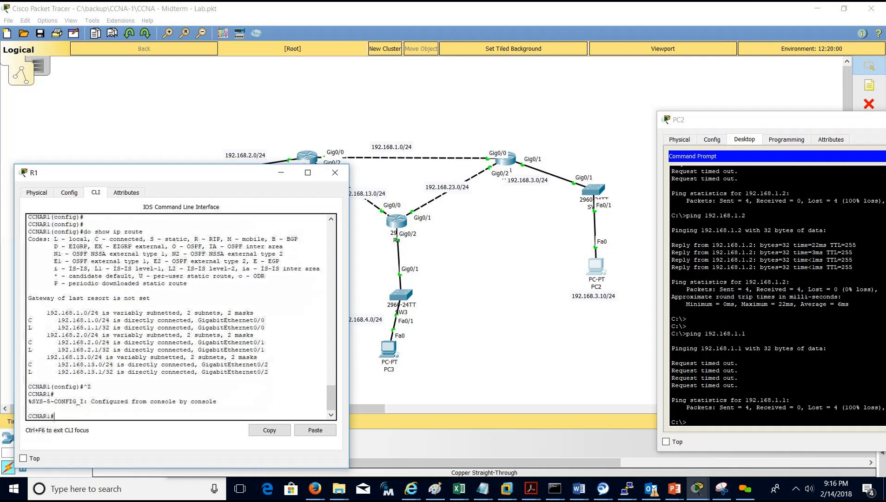
text(d)
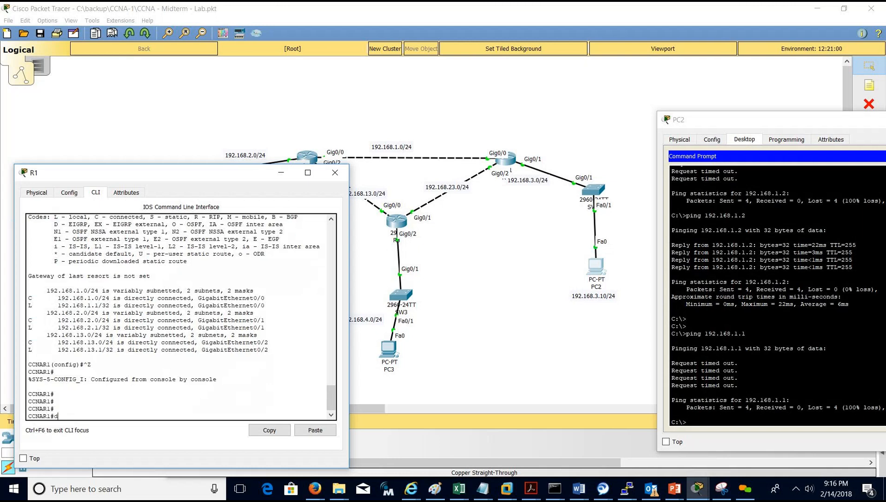
text(ebug ip packets)
key(Return)
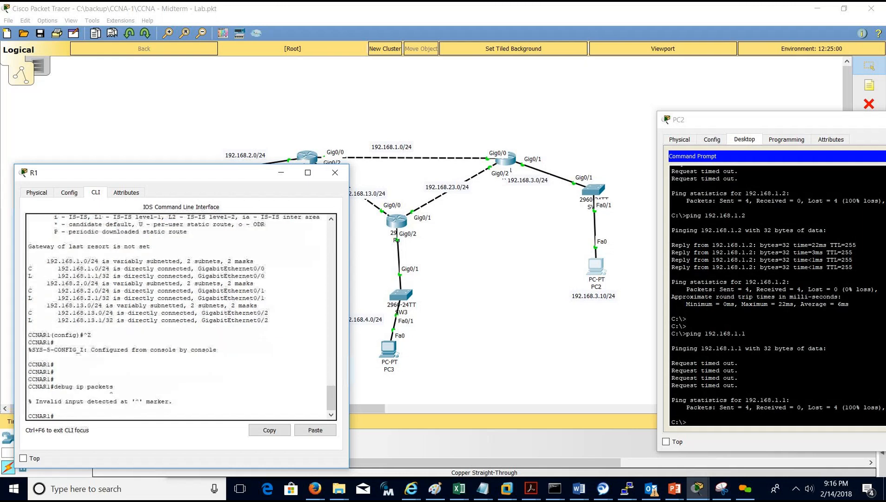
key(Up)
key(BackSpace)
key(Return)
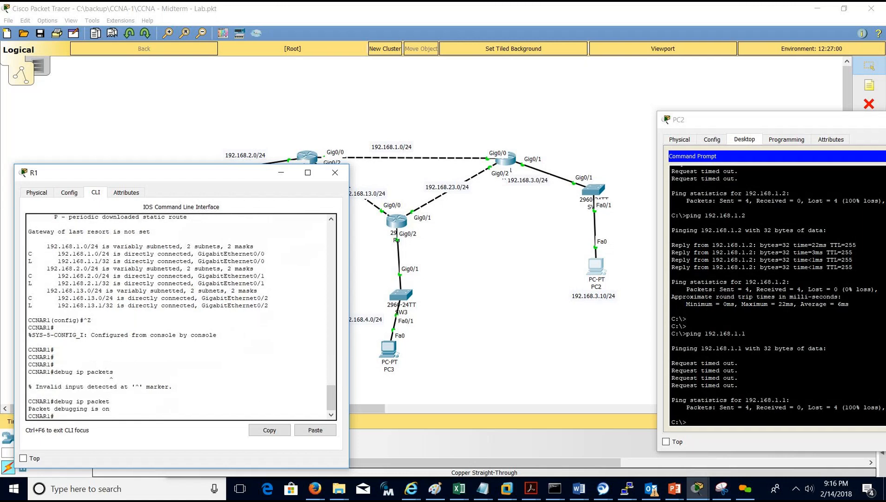
key(Return)
key(Return)
click(723, 253)
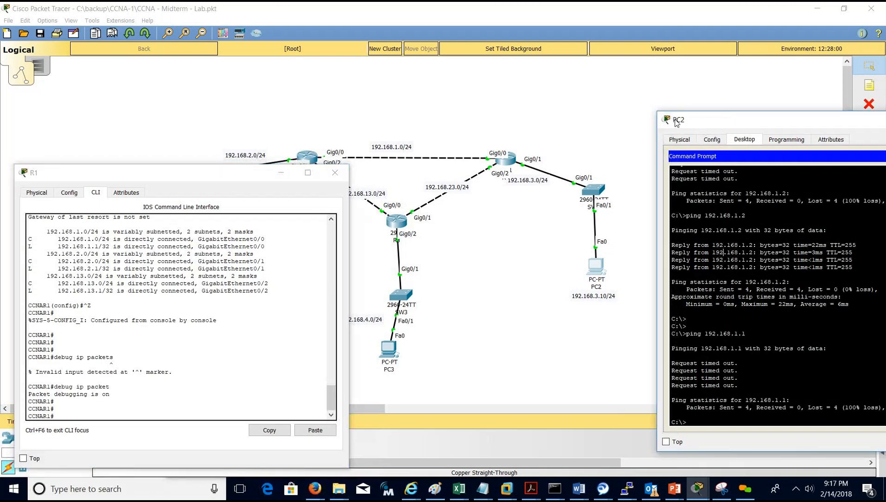
Rerun ping 192.168.1.1 from PC2 and point out R1's unroutable-reply debug output.
drag(676, 121, 628, 120)
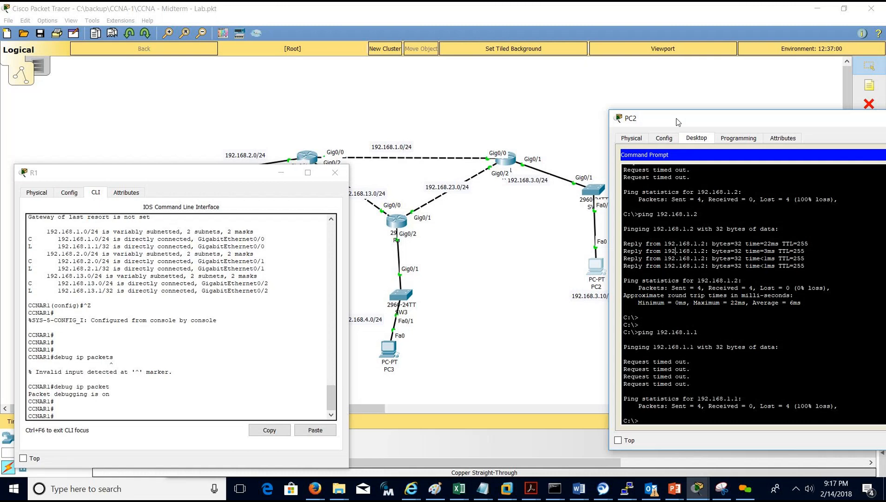
key(Up)
key(Return)
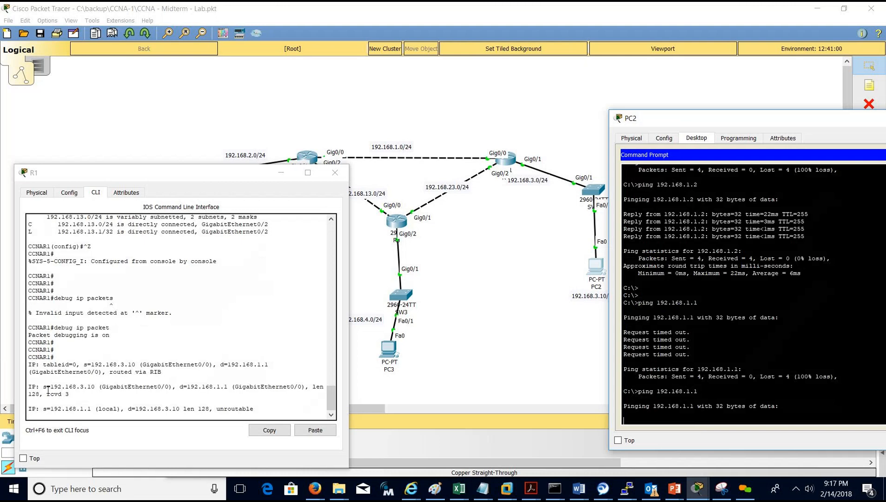
mouse_move(49, 387)
mouse_down()
mouse_move(91, 386)
mouse_move(64, 387)
mouse_up()
Turn off all debugging on R1 with u all.
click(62, 387)
click(233, 387)
key(Return)
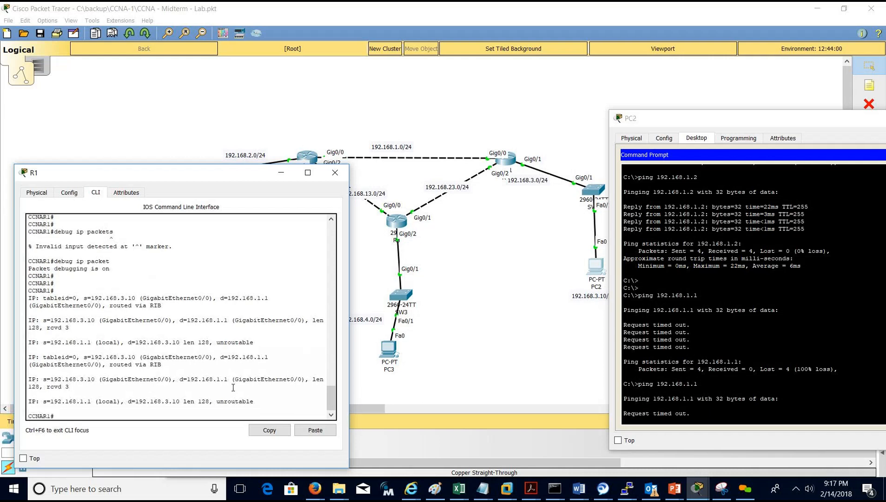
text(u all)
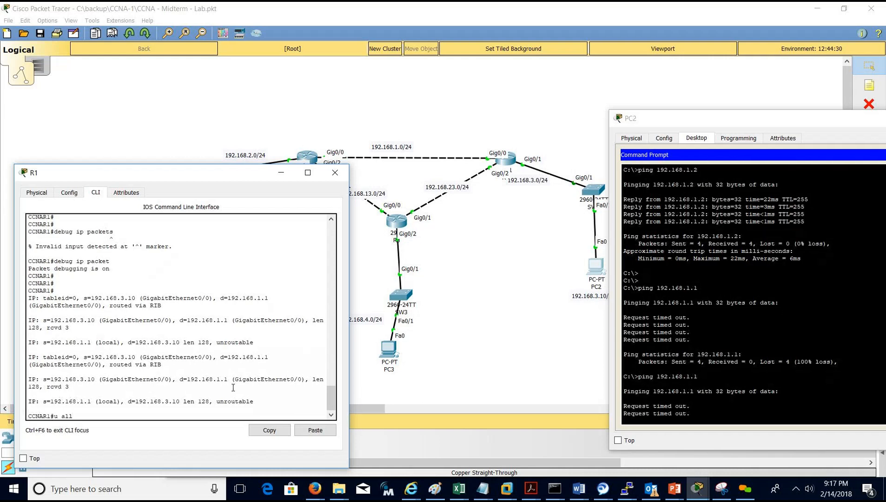
key(Return)
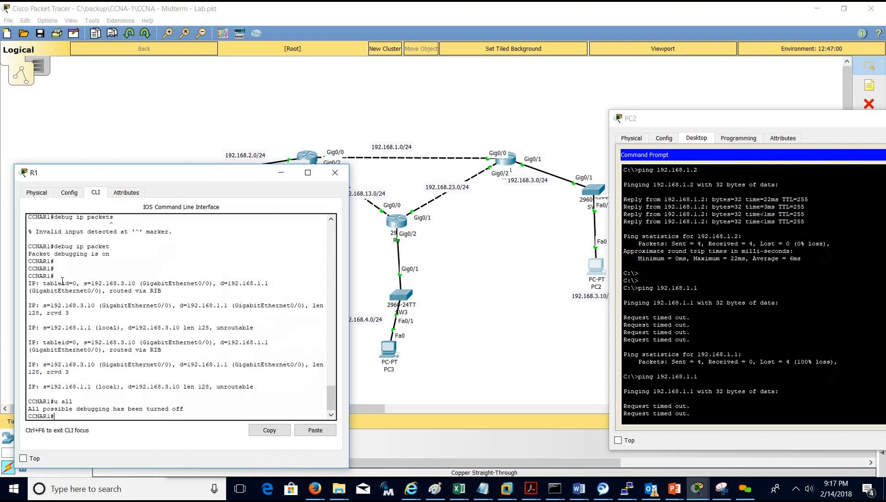
drag(84, 283, 135, 283)
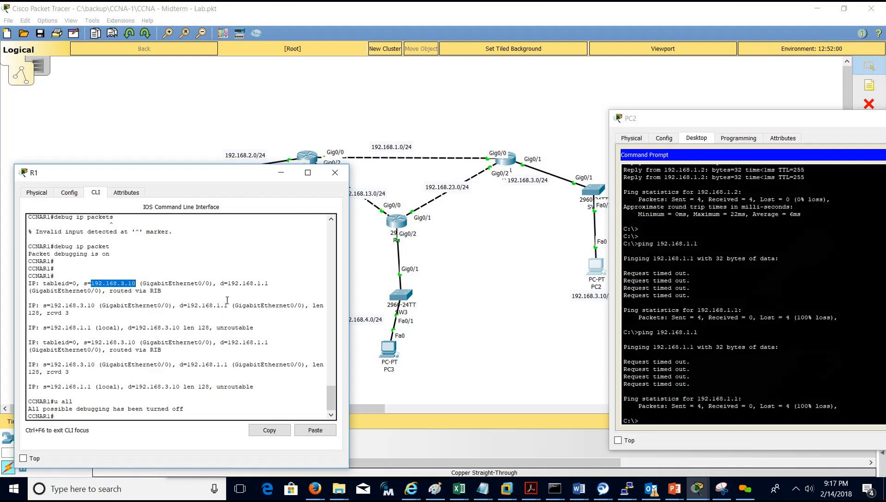
drag(221, 283, 268, 284)
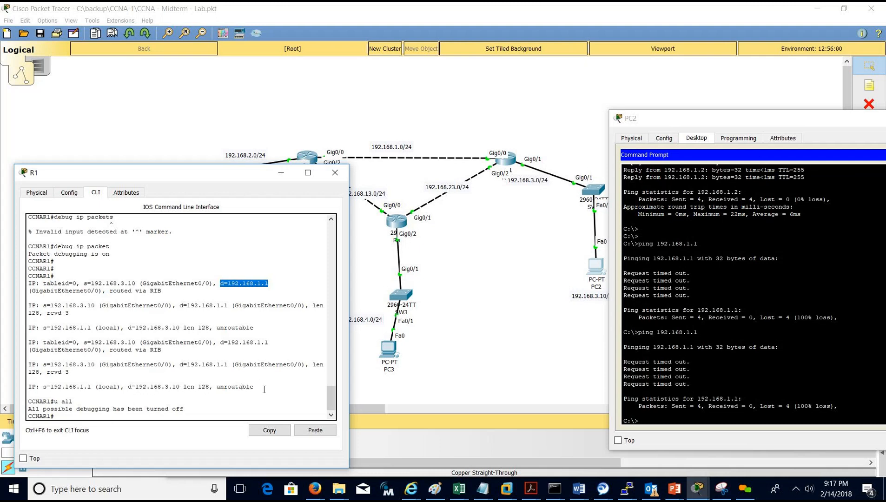
drag(253, 386, 213, 387)
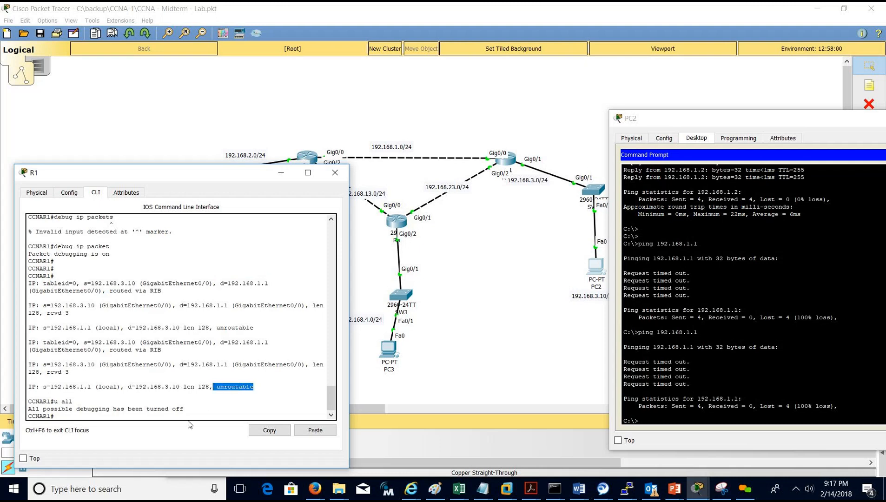
click(217, 387)
drag(216, 387, 253, 387)
click(579, 495)
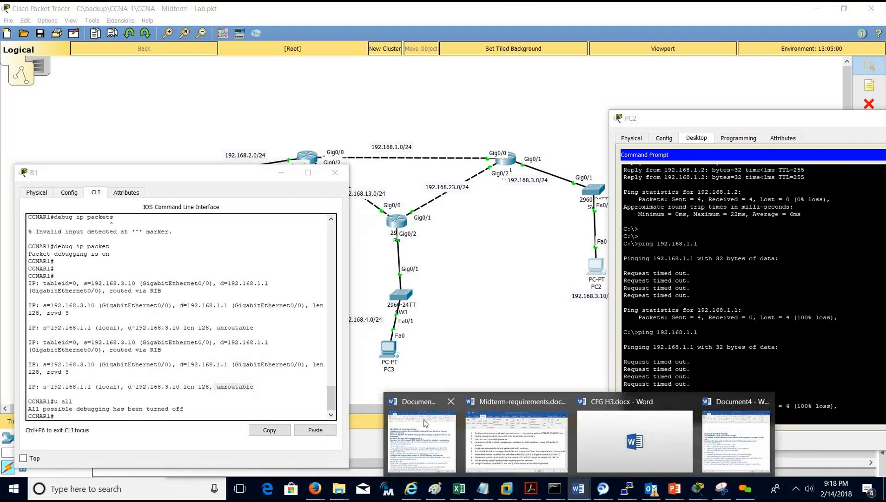
click(255, 292)
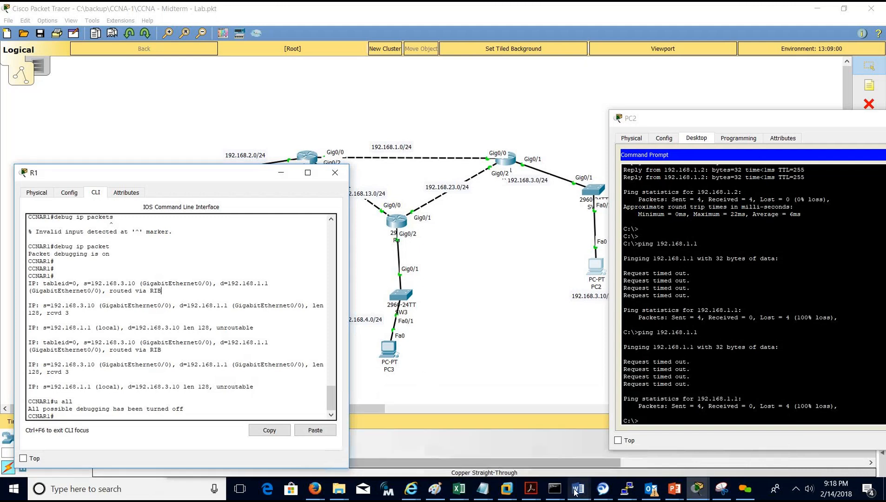
mouse_move(576, 491)
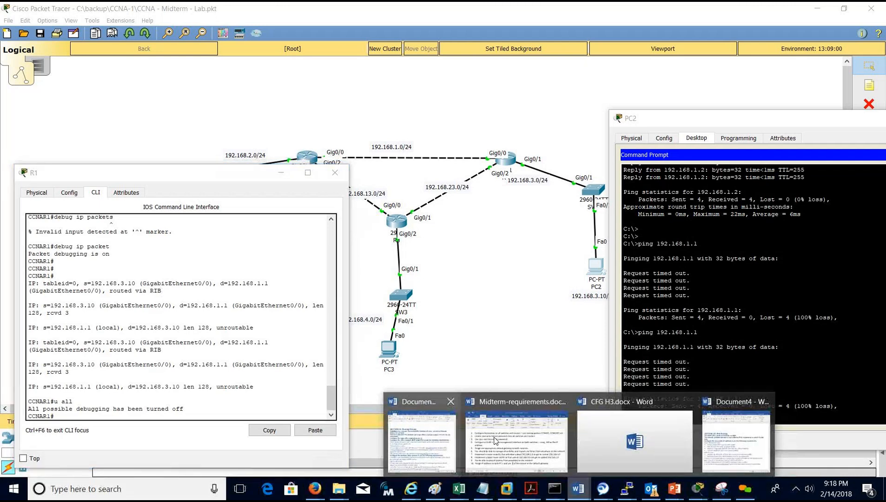
click(480, 411)
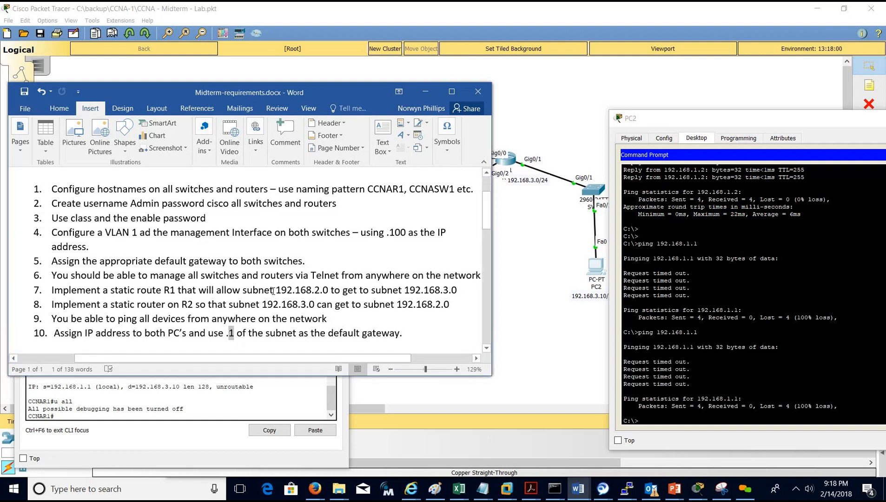
click(421, 91)
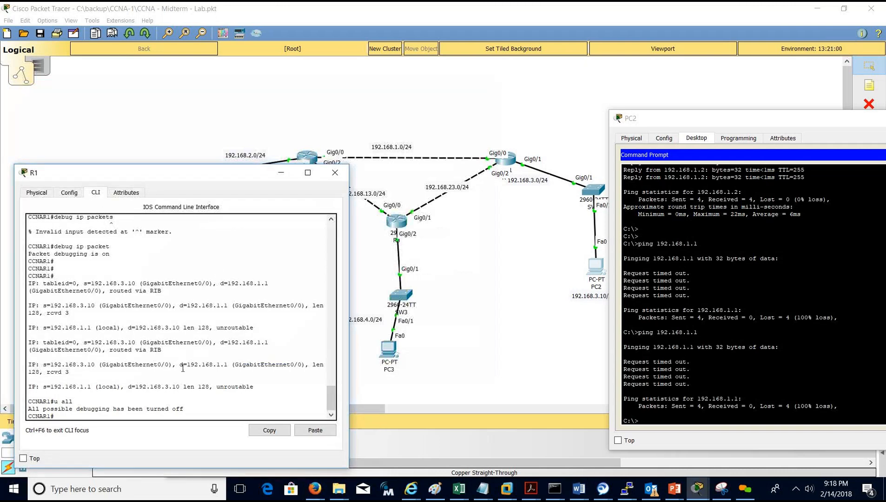
Add ip route 192.168.3.0 255.255.255.0 192.168.1.2 in R1's global configuration.
text(conf t)
key(Return)
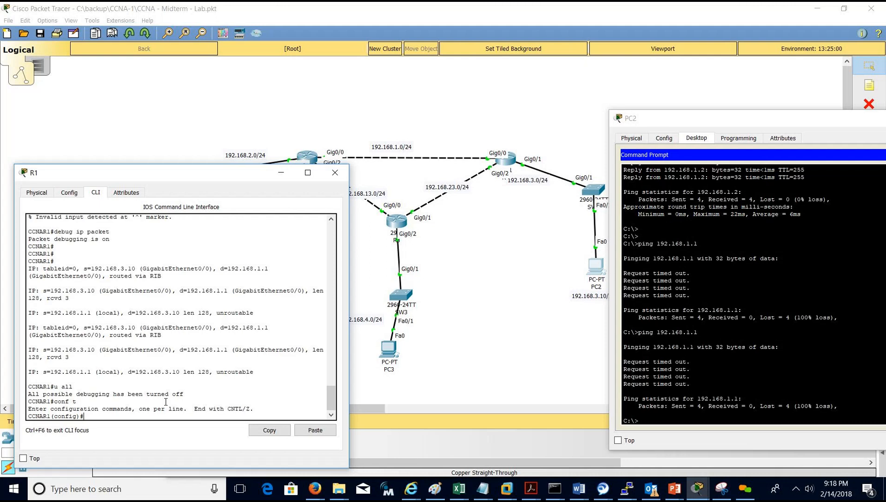
text(ip route 192.168.3.0 255.255.255.0 192.168.1.2)
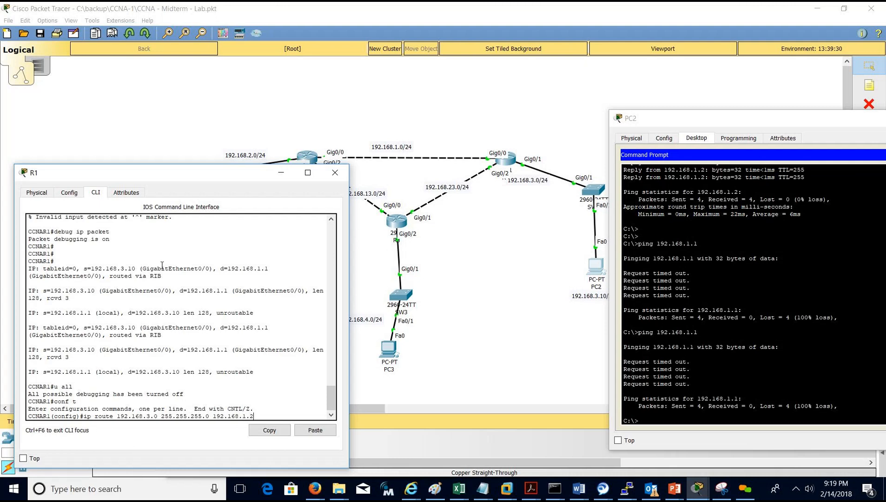
drag(84, 416, 258, 417)
click(120, 416)
click(259, 415)
key(Return)
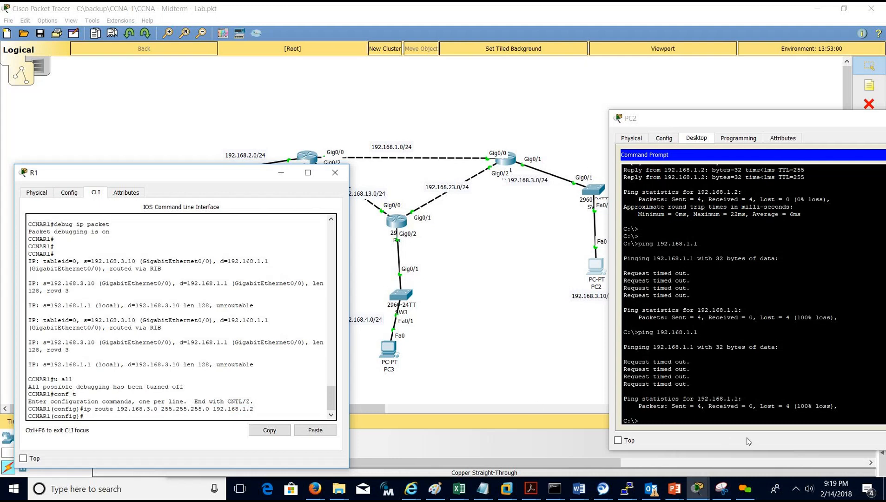
Rerun ping 192.168.1.1 from PC2, now succeeding with 0% loss.
click(741, 405)
key(Up)
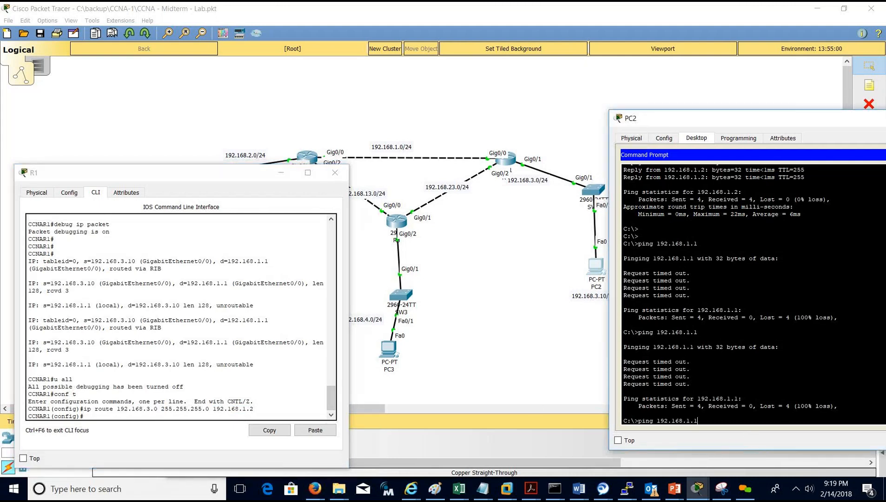
key(Return)
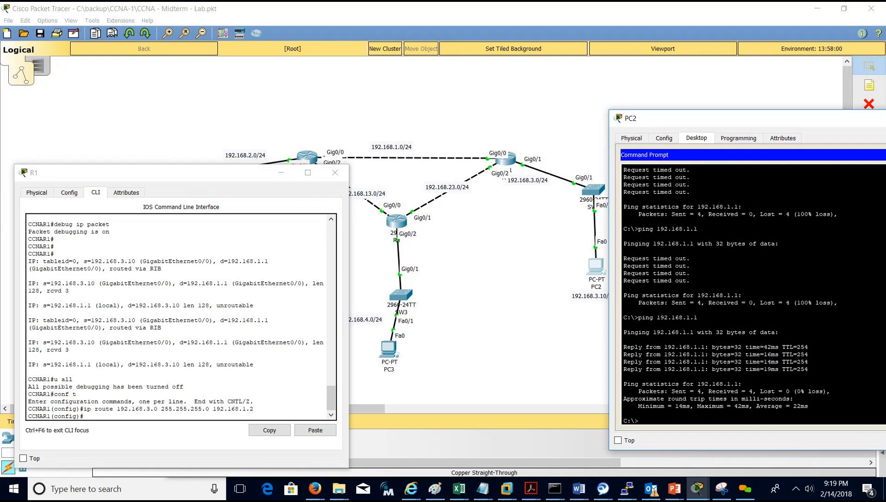
Leave configuration mode on R1 and start typing show ip route, fixing the typo.
click(157, 395)
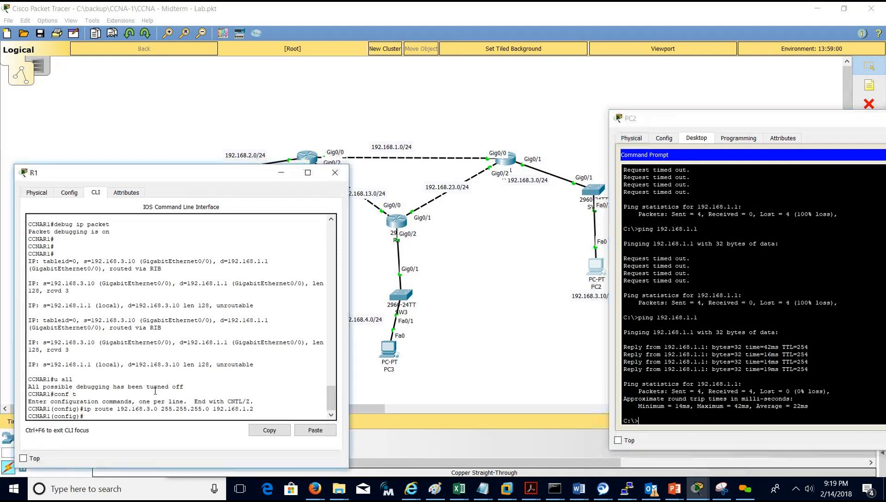
key(ctrl+z)
key(Return)
key(Return)
key(Return)
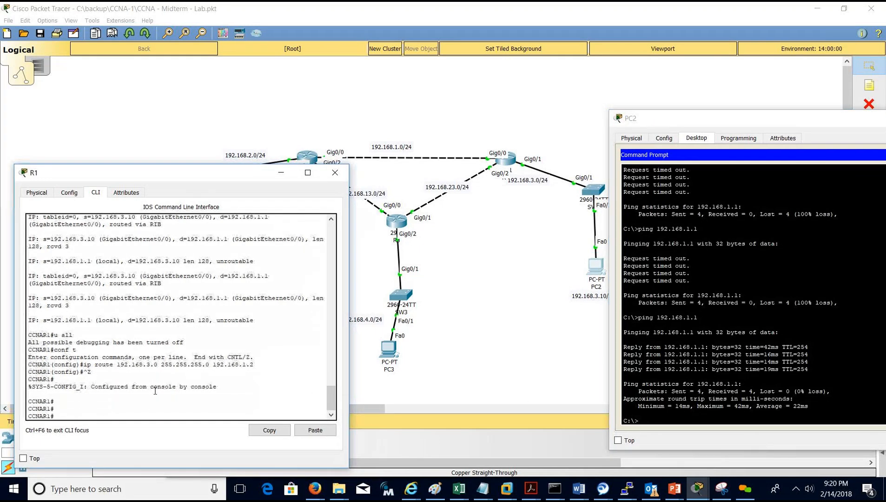
text(show ip )
text(orute)
key(BackSpace)
key(BackSpace)
key(BackSpace)
key(BackSpace)
key(BackSpace)
key(BackSpace)
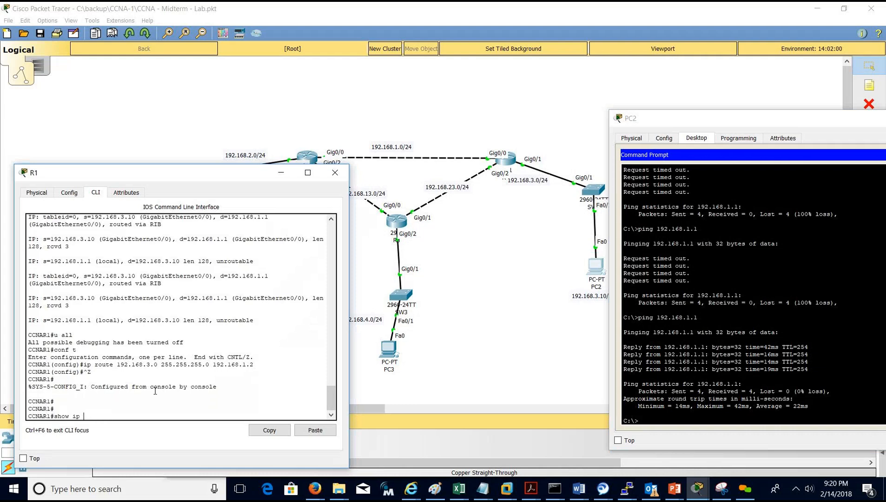
Display R1's routing table and highlight the new static route 192.168.3.0/24 via 192.168.1.2.
text(route)
key(Return)
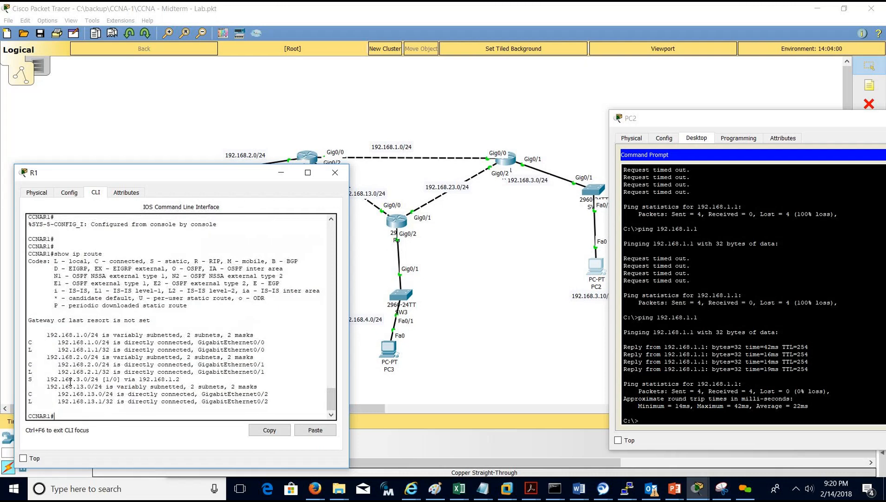
drag(47, 379, 179, 379)
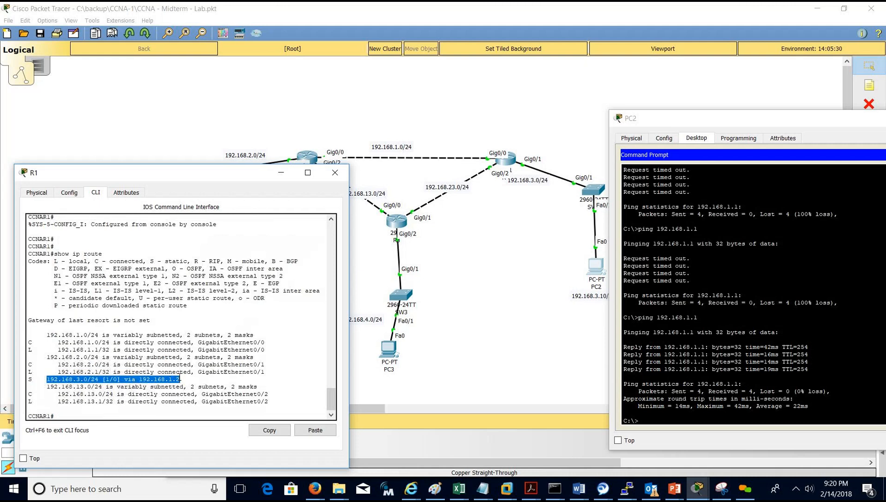
click(80, 379)
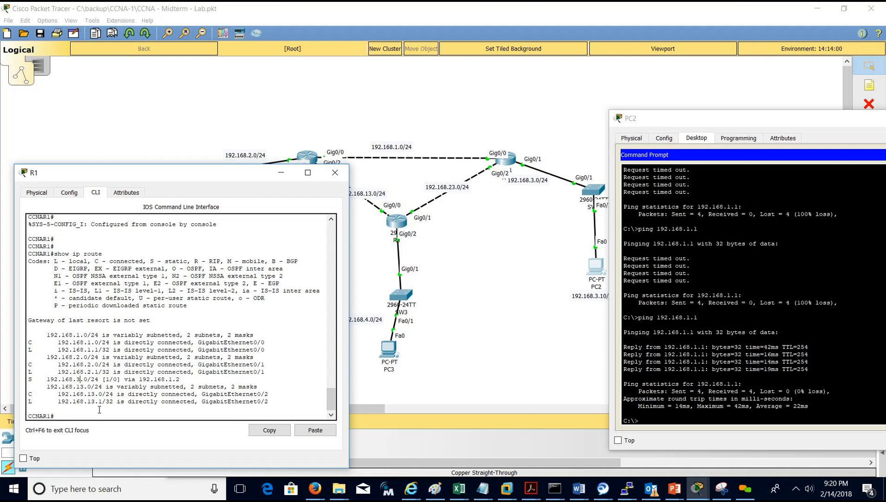
Turn on debug ip packet on R1 and rerun ping 192.168.1.1 from PC2.
text(debug ip pac)
key(Tab)
key(Return)
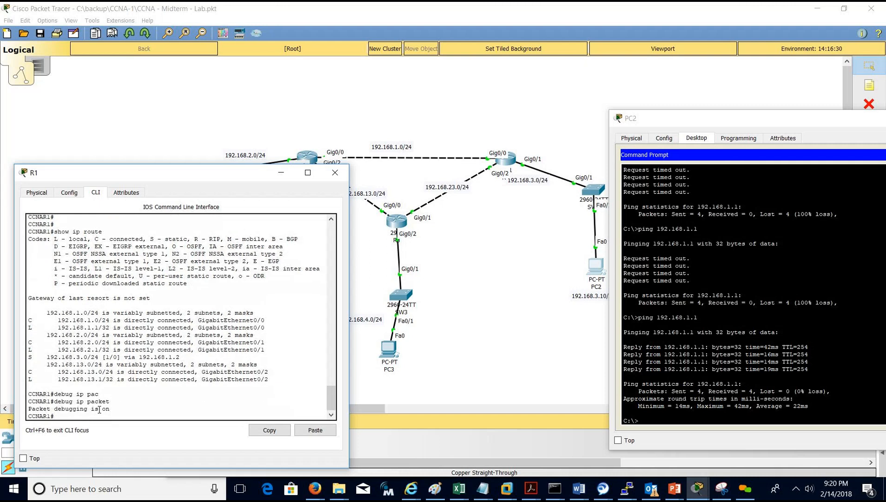
click(650, 364)
key(Up)
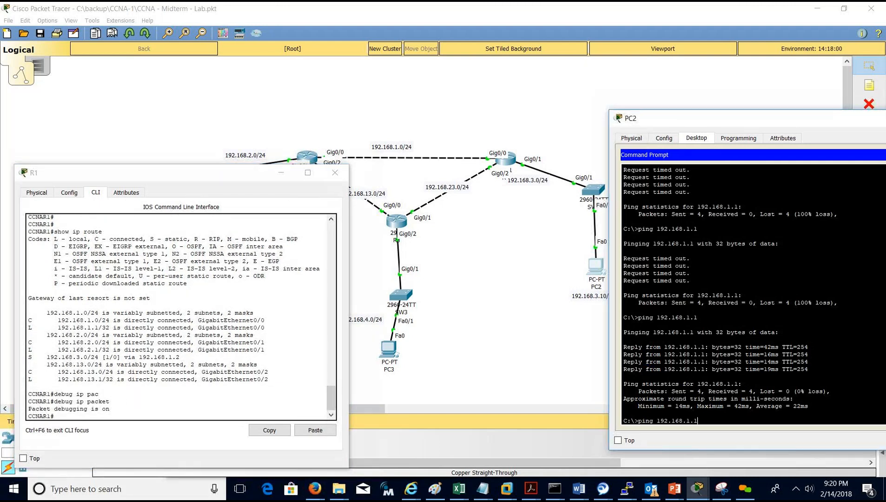
key(Return)
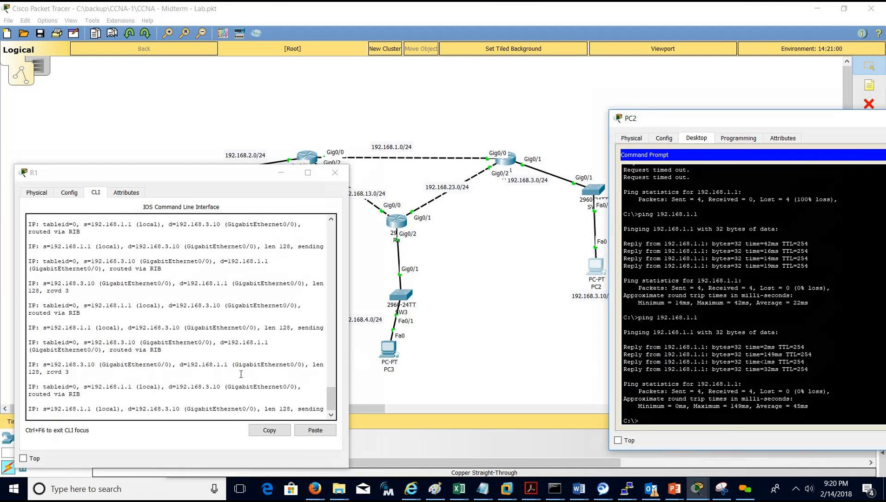
Turn off all debugging on R1 with undebug all.
click(236, 375)
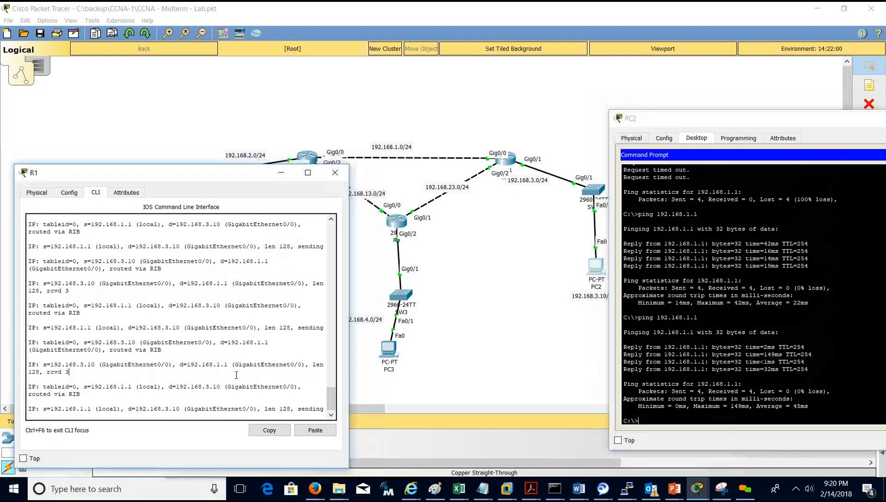
key(Return)
key(Return)
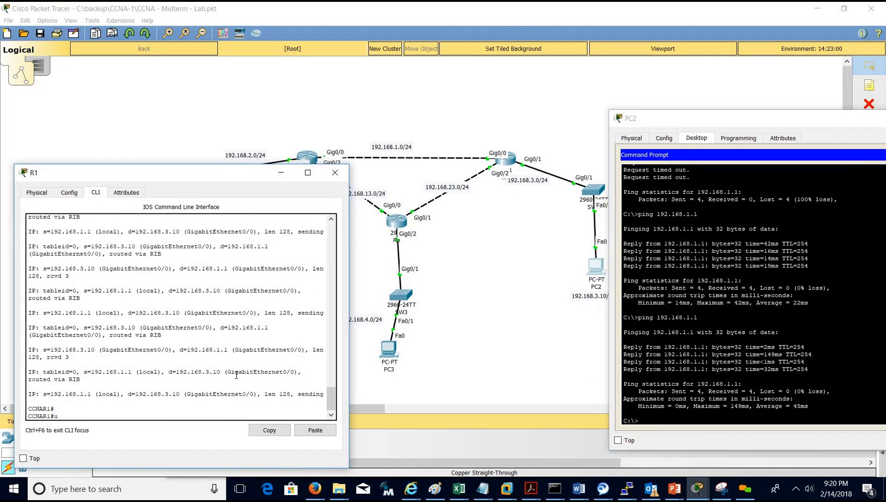
key(BackSpace)
text(u)
key(Tab)
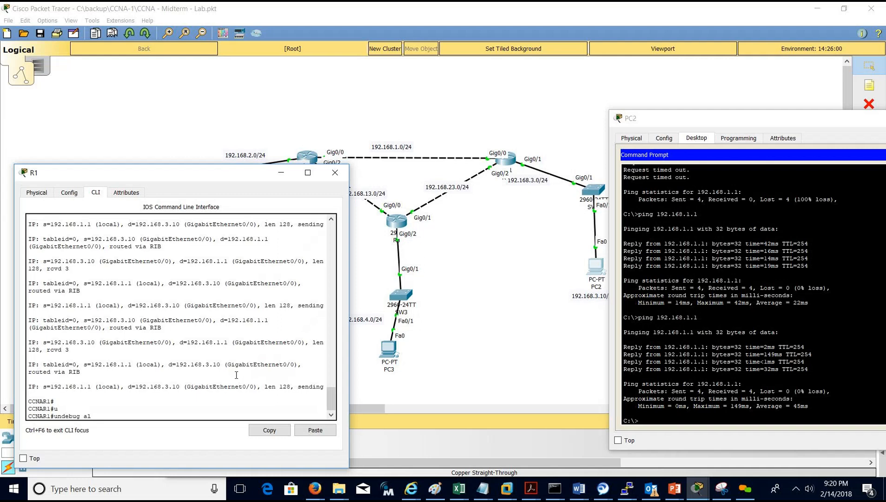
text(al)
key(Tab)
key(Return)
Save R1's running configuration with wr after do wr fails.
key(Return)
key(Return)
text(do wr)
key(Return)
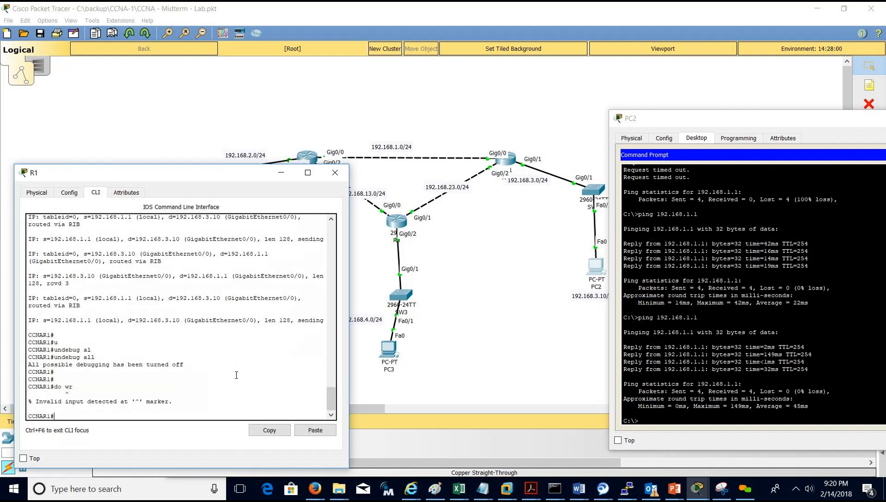
text(wr)
key(Return)
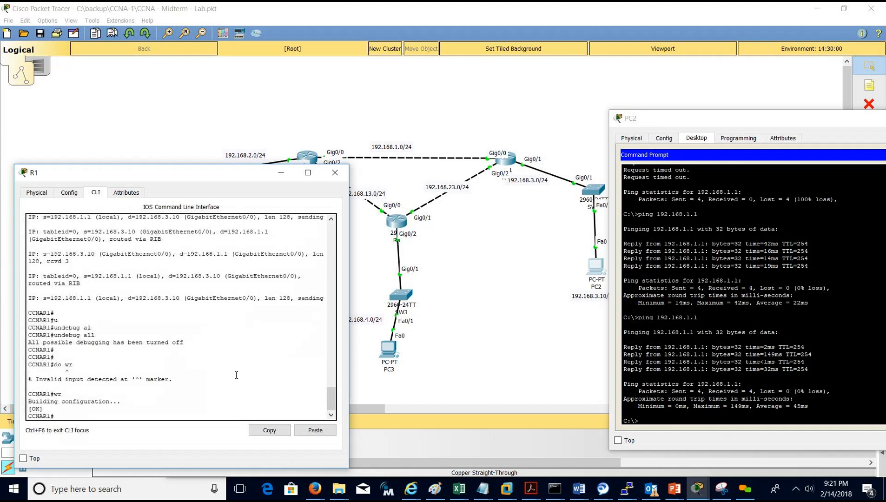
mouse_move(217, 172)
mouse_down()
mouse_move(230, 173)
mouse_move(219, 175)
mouse_up()
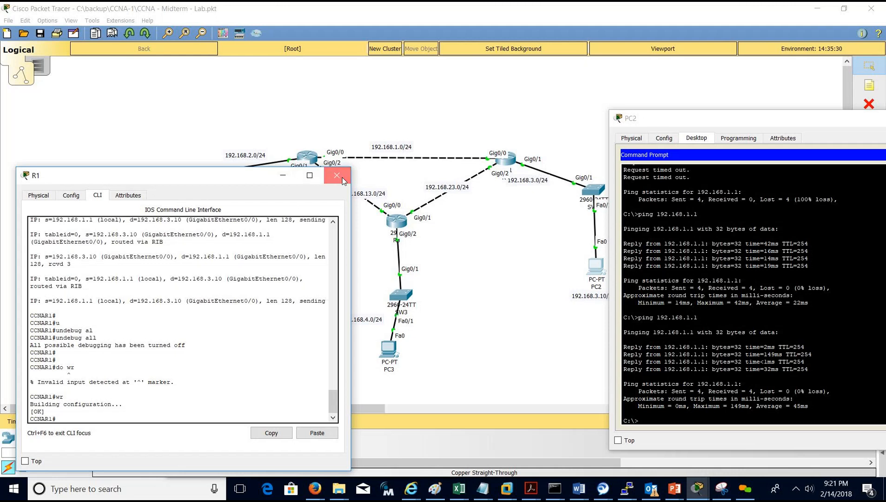
Move R1's console aside and open PC1's Command Prompt from the topology.
drag(226, 172, 226, 176)
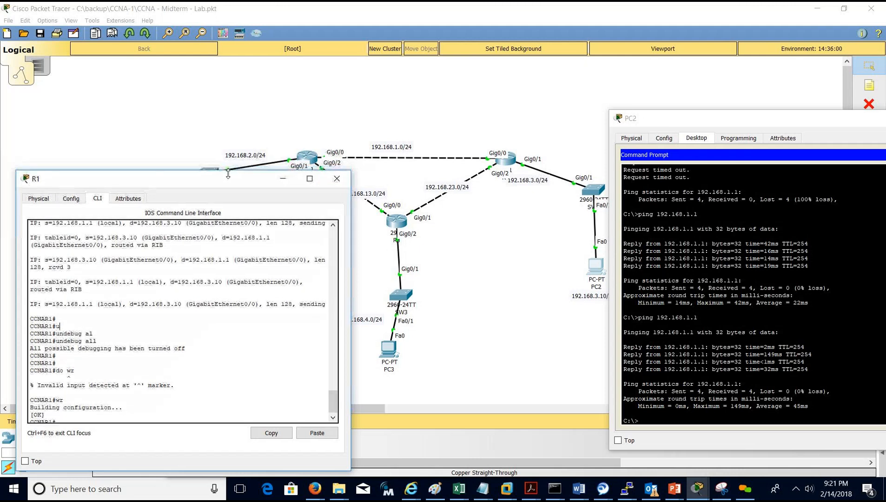
drag(423, 239, 467, 197)
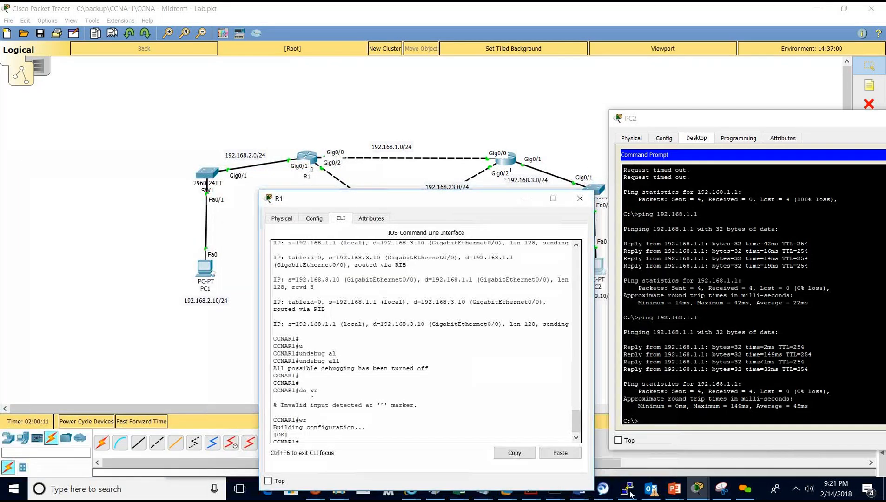
click(697, 488)
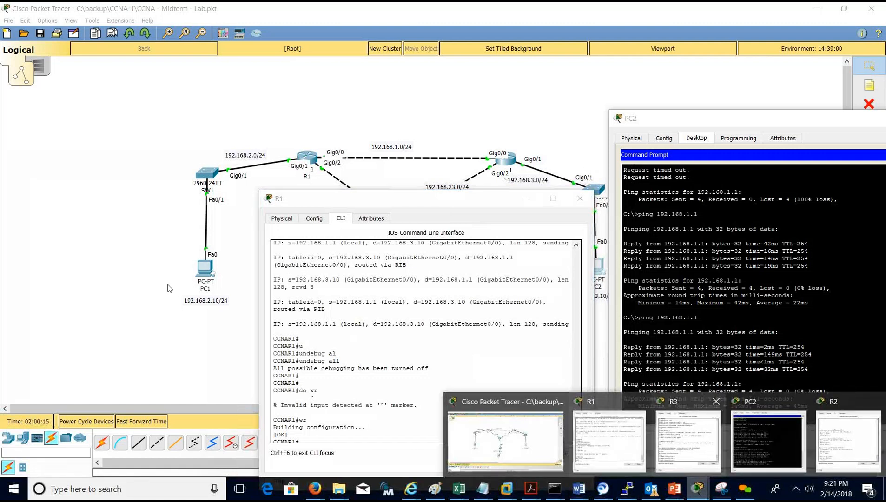
click(203, 270)
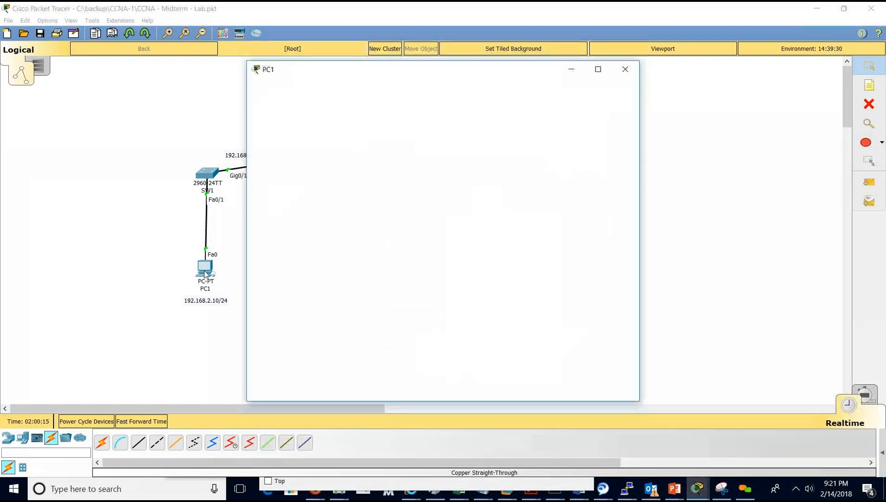
drag(320, 71, 113, 303)
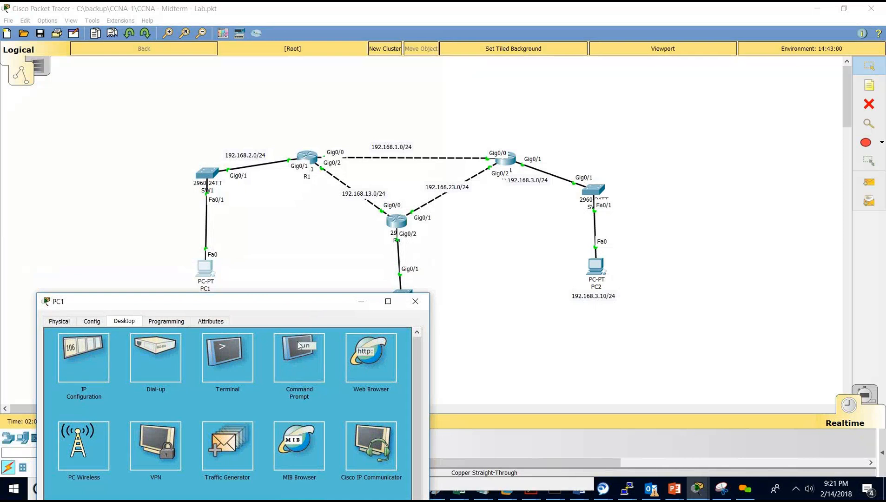
click(288, 354)
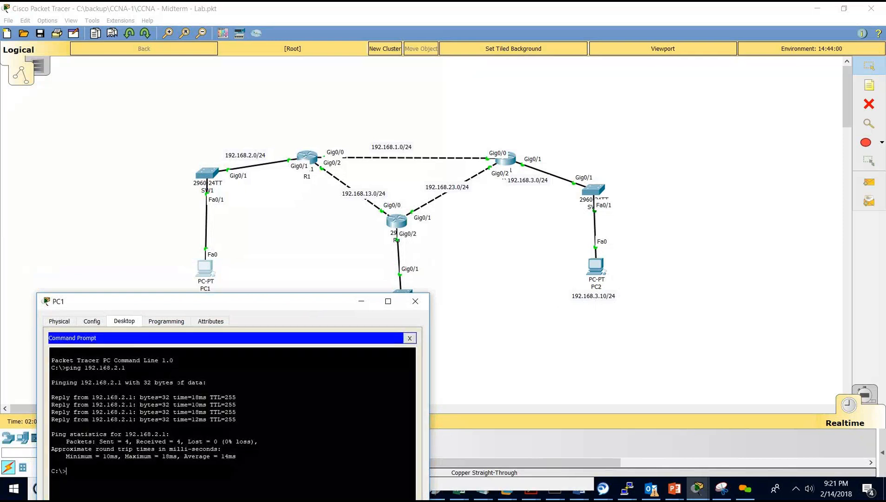
Begin typing ping 192.168.3.10 toward PC2 at PC1's prompt and reposition the window.
text(ping 192)
key(BackSpace)
key(BackSpace)
drag(193, 301, 193, 203)
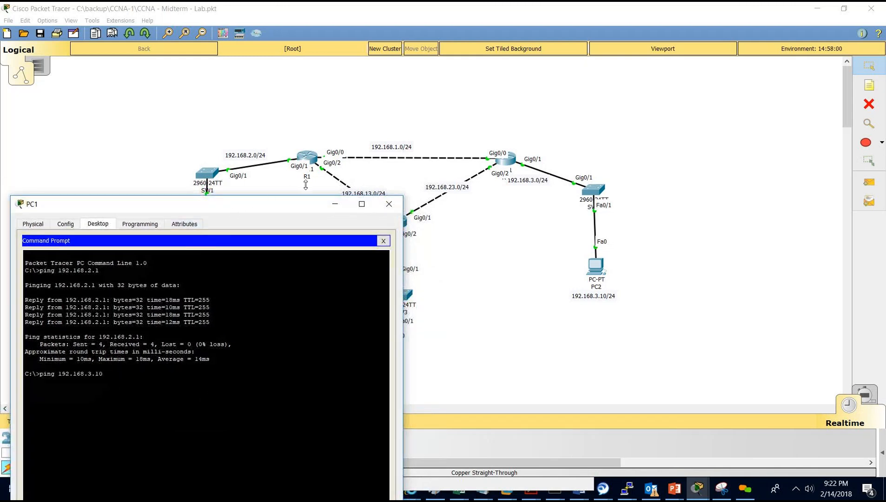
drag(298, 212, 300, 233)
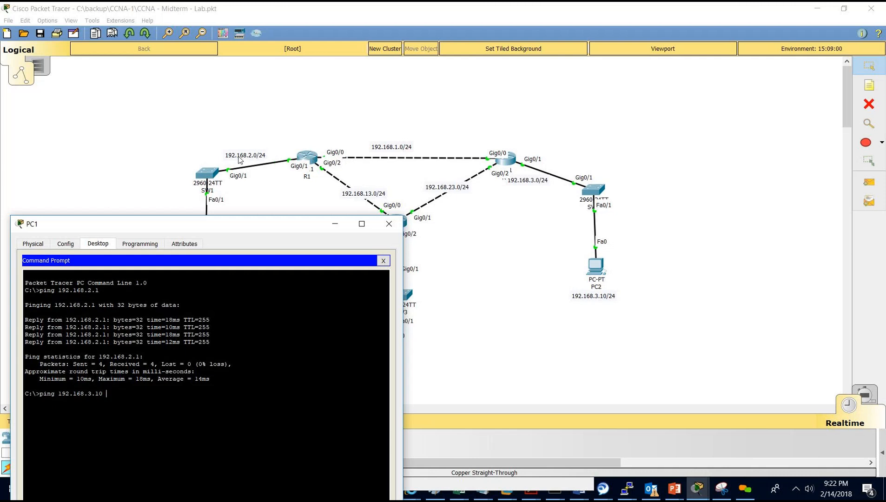
Rerun PC1's ping to 192.168.3.10, which still fails with 100% loss.
click(701, 494)
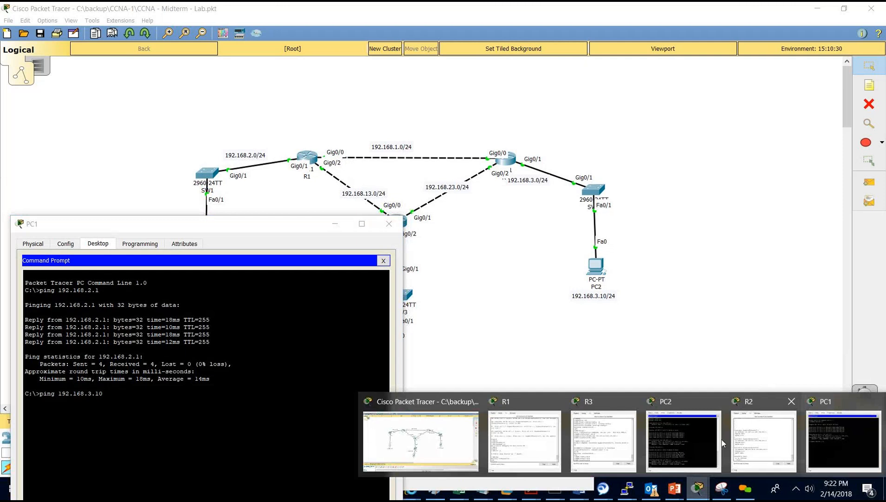
click(743, 444)
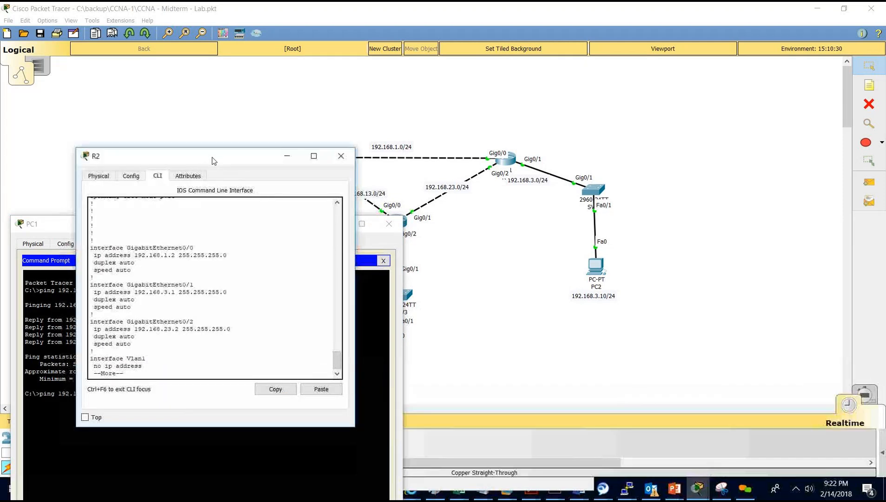
drag(209, 166, 736, 125)
click(233, 400)
key(Return)
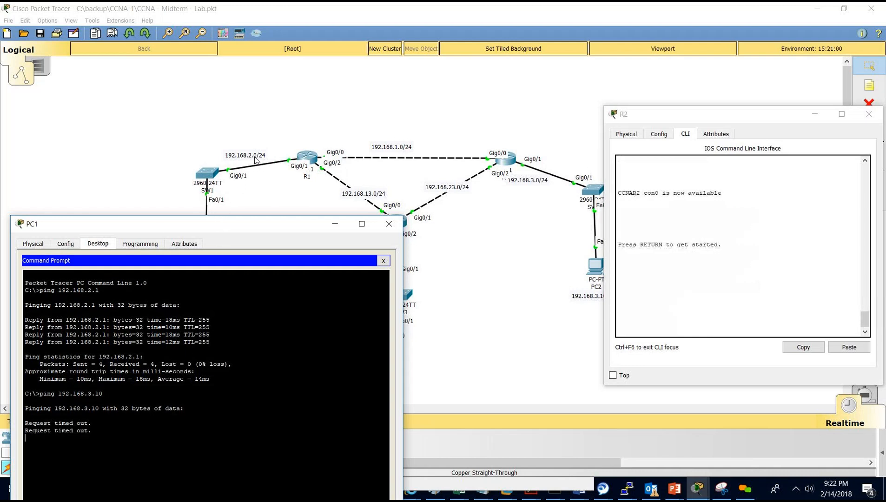
Enter privileged mode on R2 and run 'show ip route', which lists only connected networks.
click(650, 264)
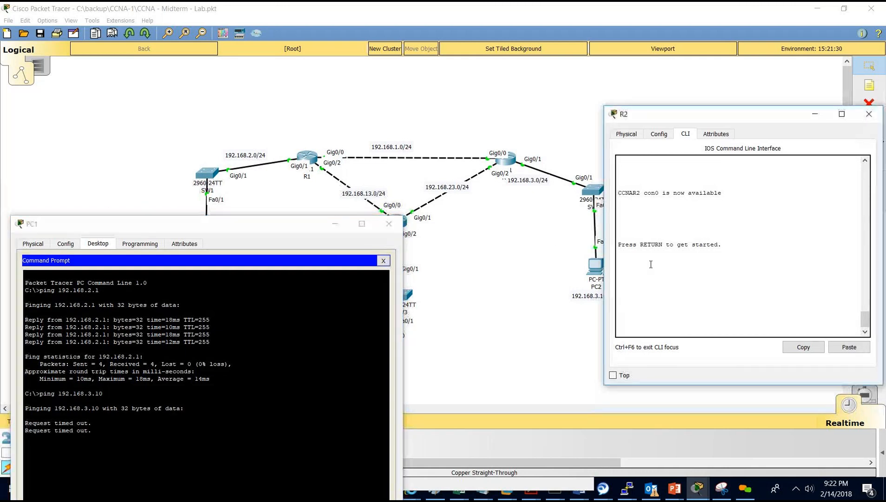
key(Return)
key(Return)
key(Return)
text(en)
key(Return)
key(Return)
key(Return)
key(Return)
text(show ip route)
key(Return)
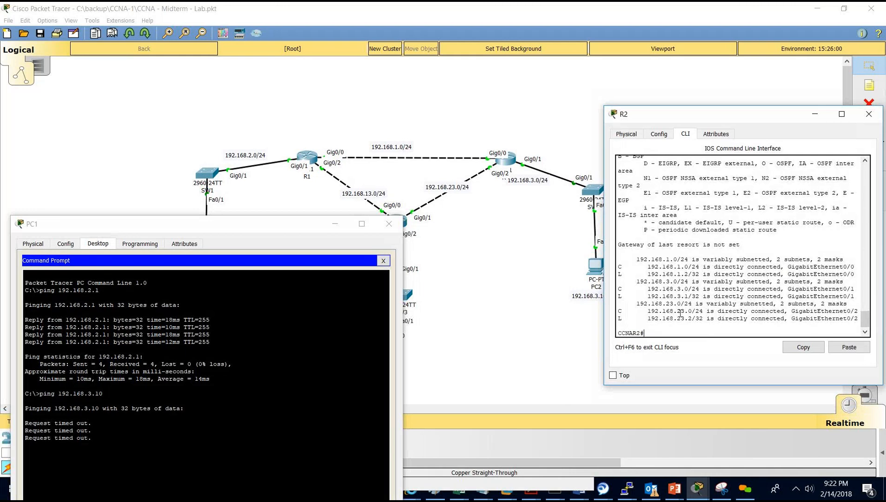
drag(683, 114, 630, 86)
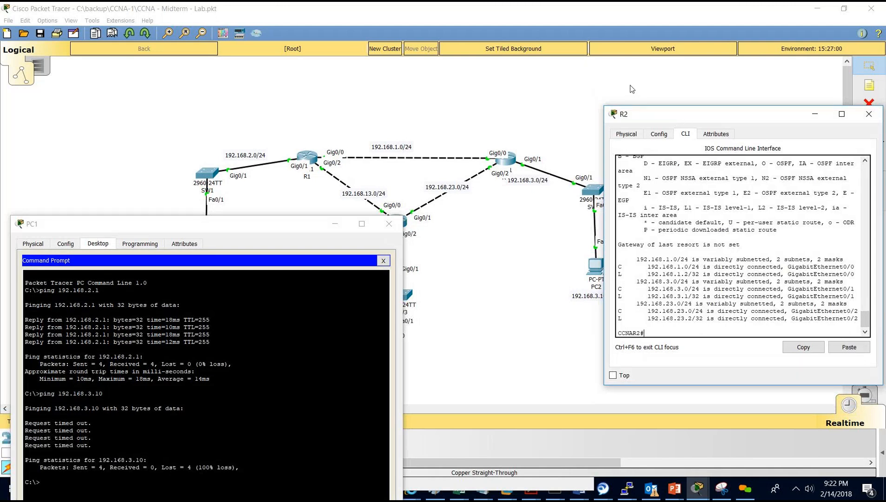
drag(582, 232, 772, 298)
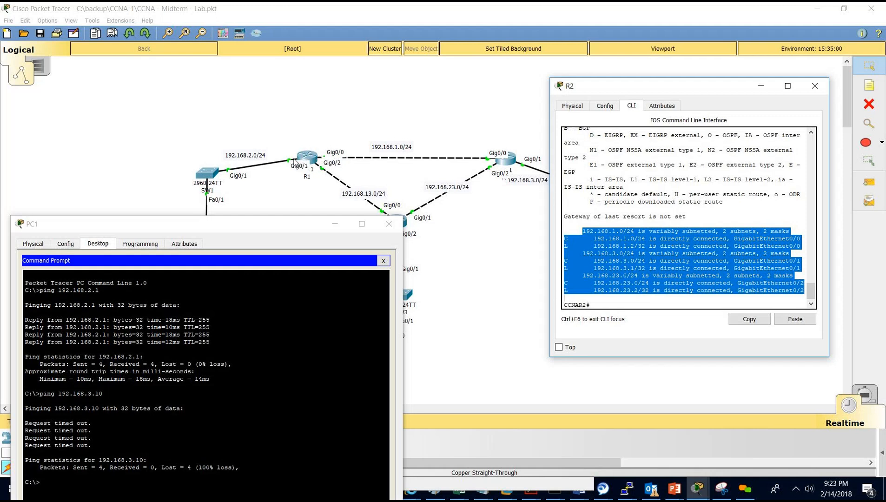
Turn off all debugging on R2 with 'u all' and rerun PC1's ping to 192.168.3.10.
click(524, 280)
click(581, 286)
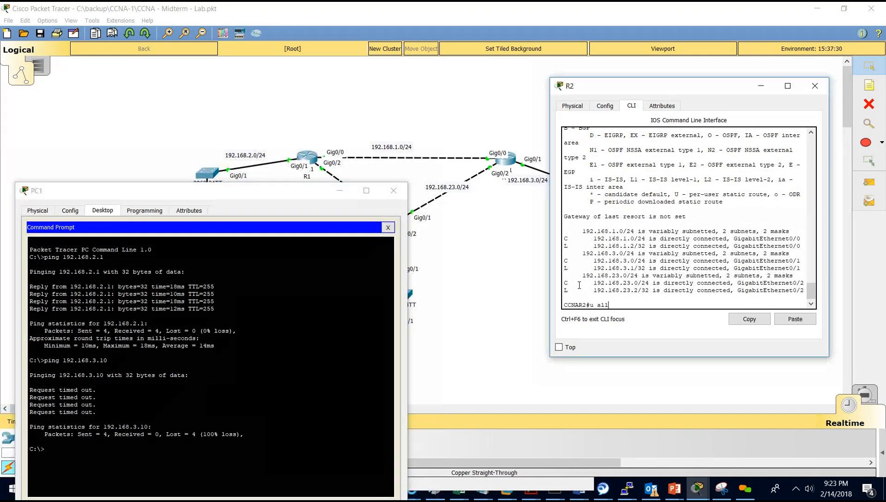
text(u all)
key(Return)
click(189, 376)
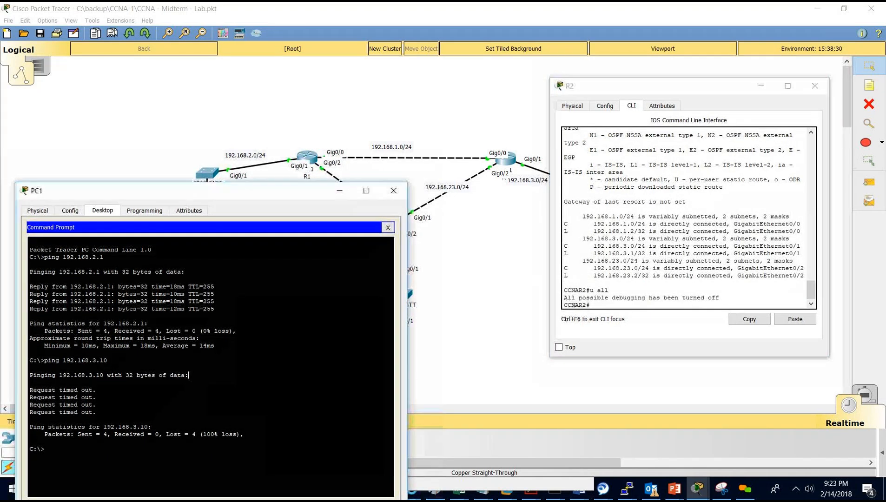
key(Up)
key(Return)
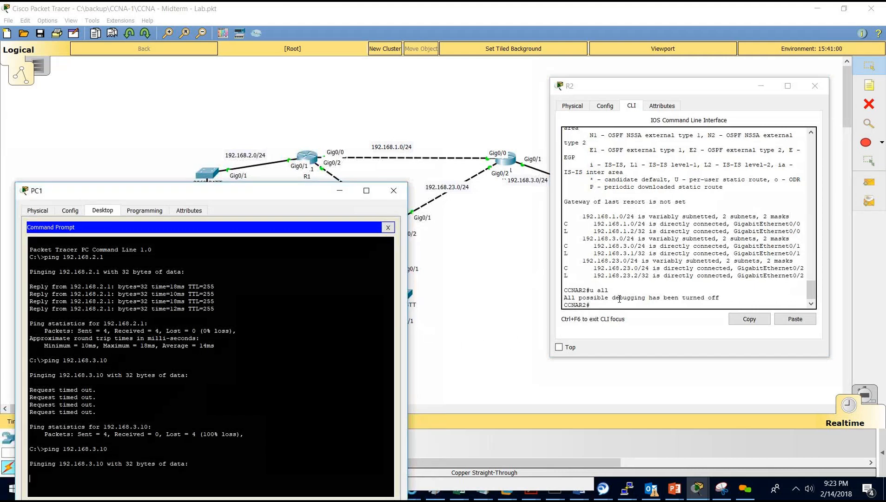
Enable 'debug ip packet' on R2 and review the output showing replies to 192.168.2.10 unroutable.
click(614, 285)
text(deb)
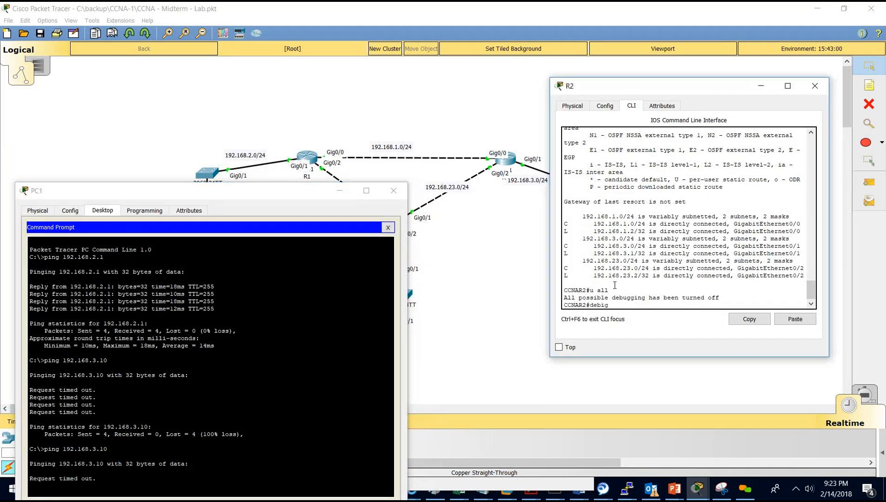
text(ug ip pack)
key(Return)
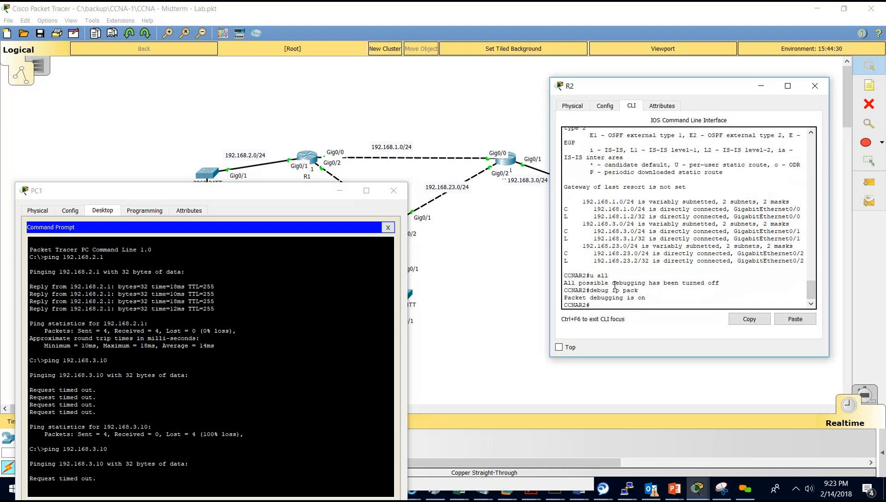
drag(239, 187, 247, 157)
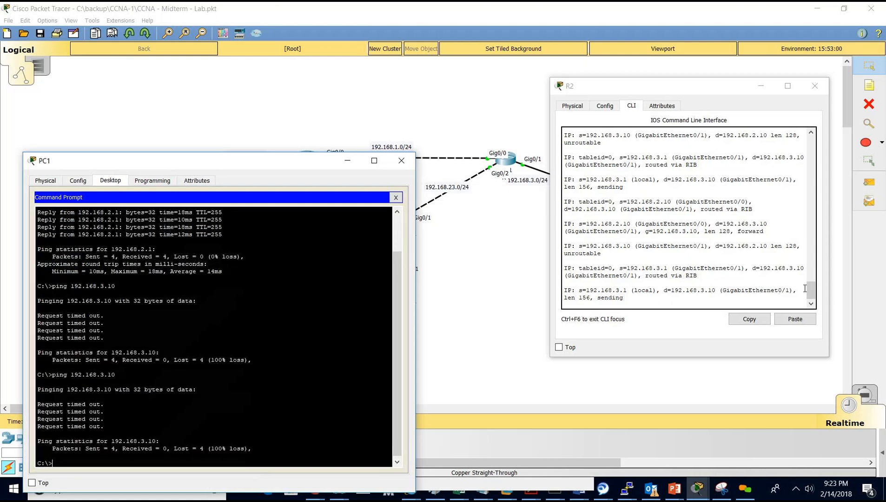
click(742, 294)
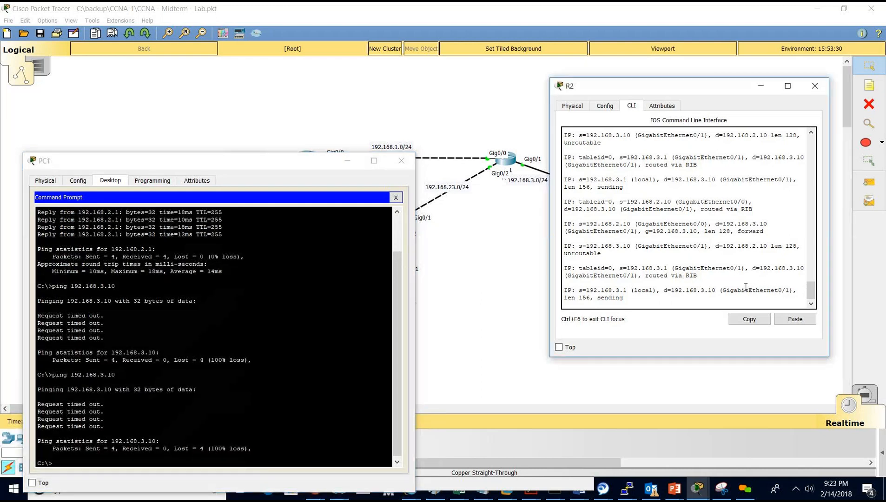
key(Return)
key(Return)
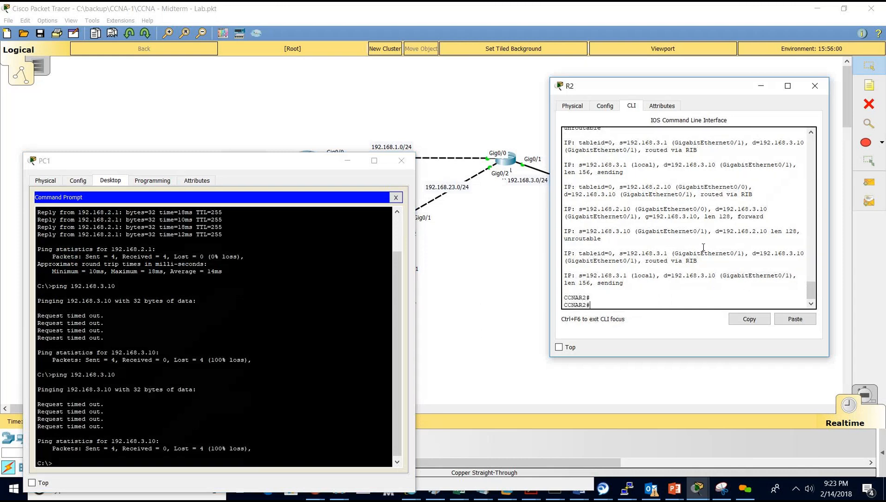
scroll(703, 247, up, 1)
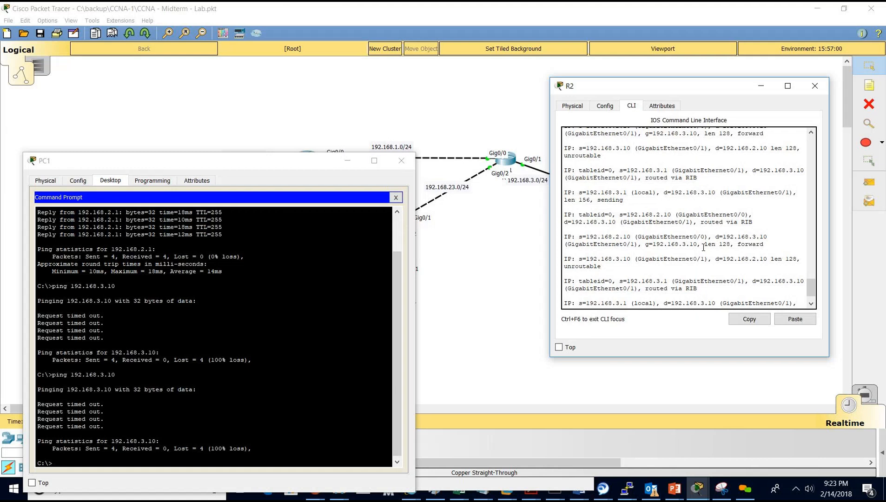
scroll(703, 247, down, 1)
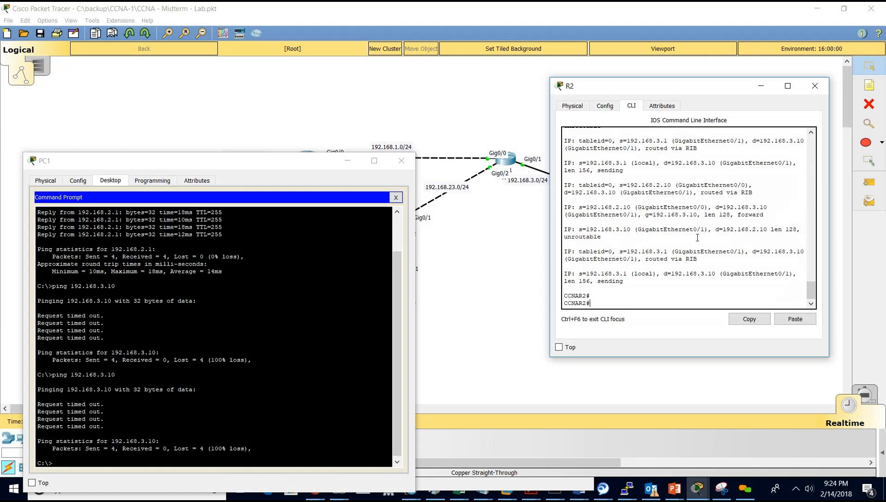
scroll(695, 237, up, 1)
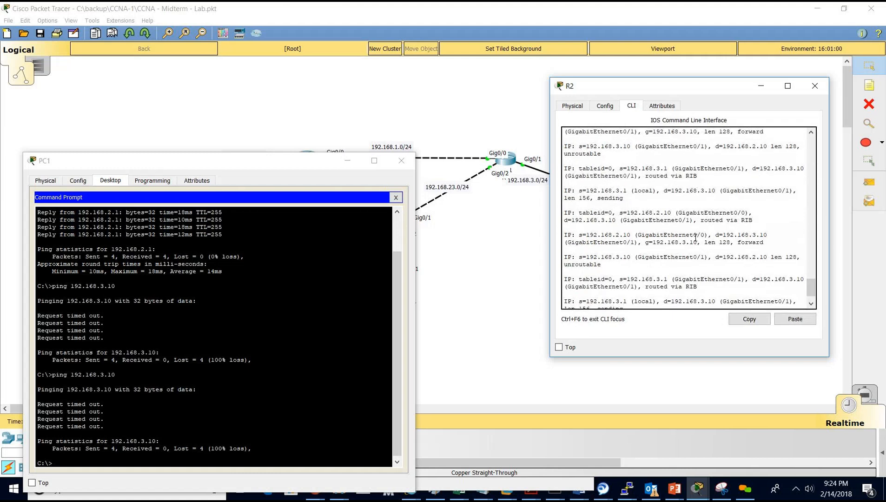
scroll(696, 237, up, 5)
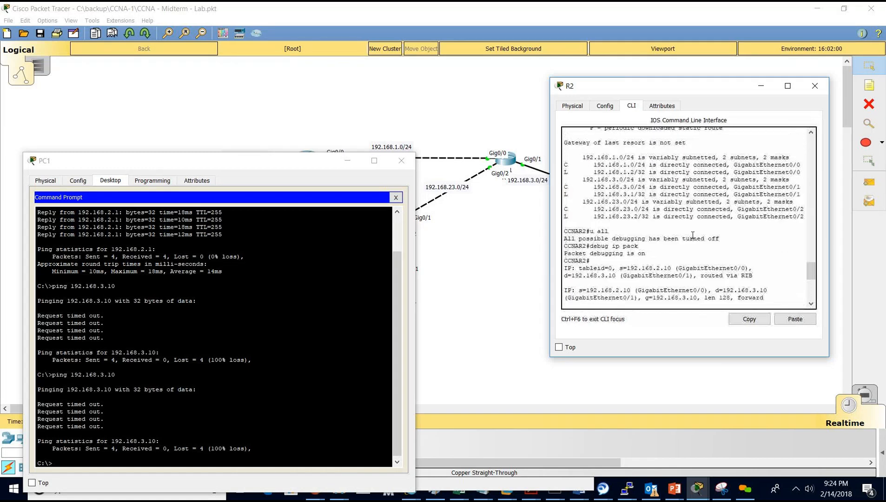
scroll(696, 232, down, 6)
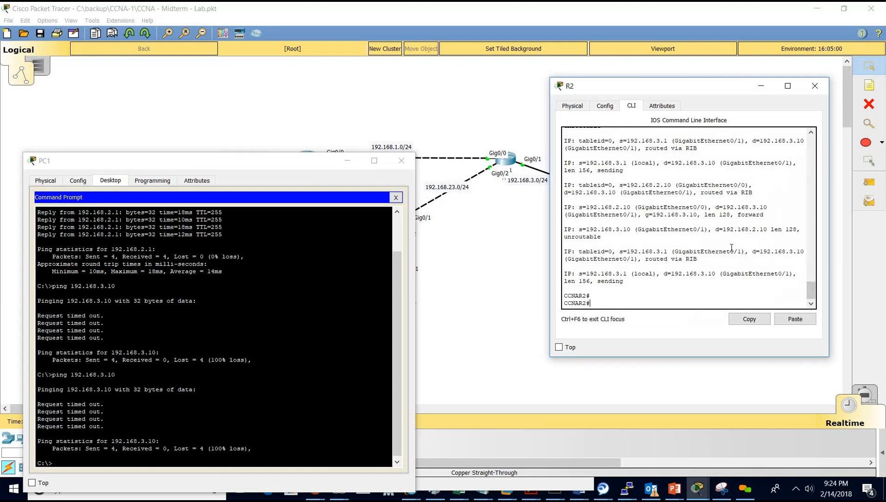
click(278, 189)
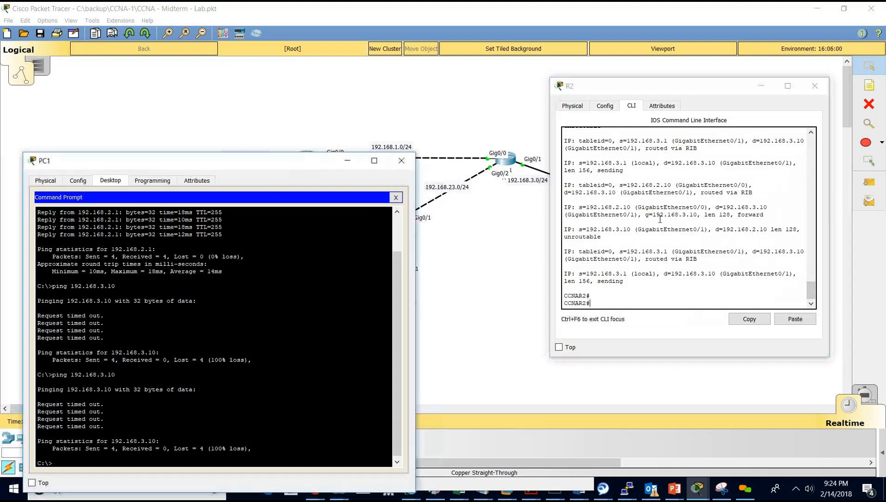
click(660, 219)
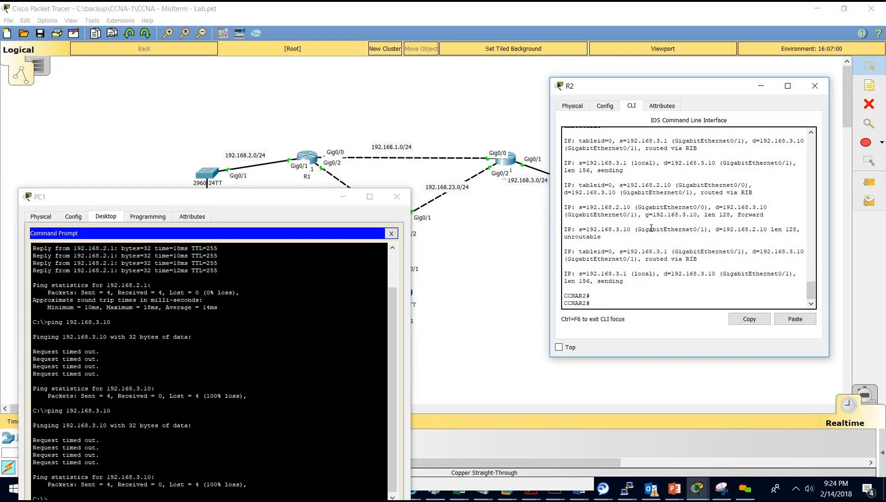
Highlight 192.168.2.10 in R2's debug lines and display its routing table again.
drag(588, 211, 629, 207)
click(630, 206)
drag(629, 206, 623, 206)
click(606, 313)
text(show ip route)
key(Return)
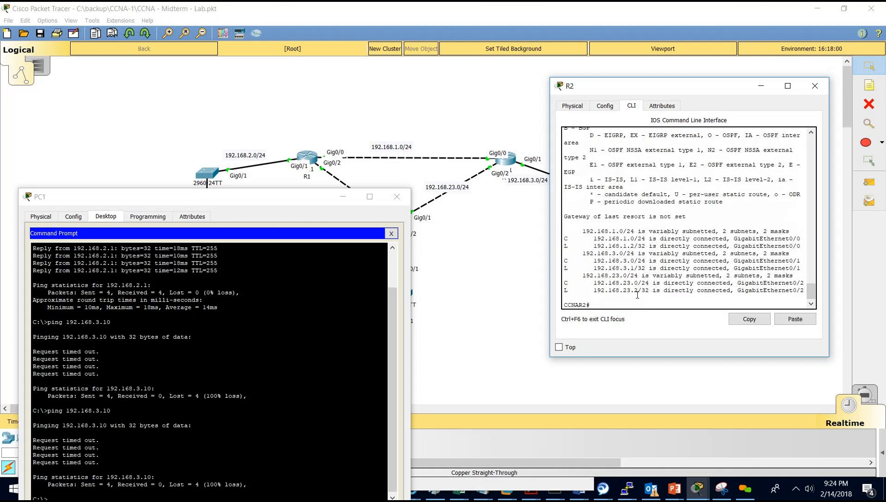
Add static route 192.168.2.0 255.255.255.0 via 192.168.1.1 on R2 and save with 'do wr'.
text(conf t)
key(Return)
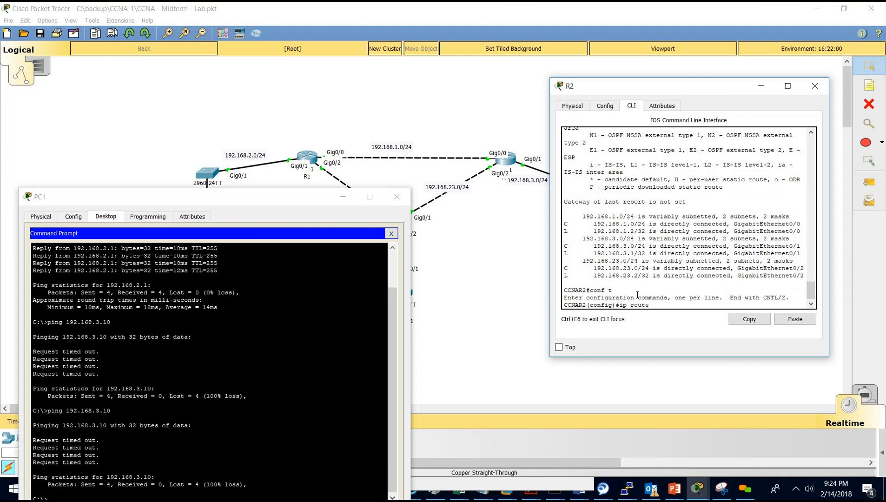
text(ip route 192.168.2.0 255.255.25)
text(5.0 192.168.1.1)
key(Return)
text(do wr)
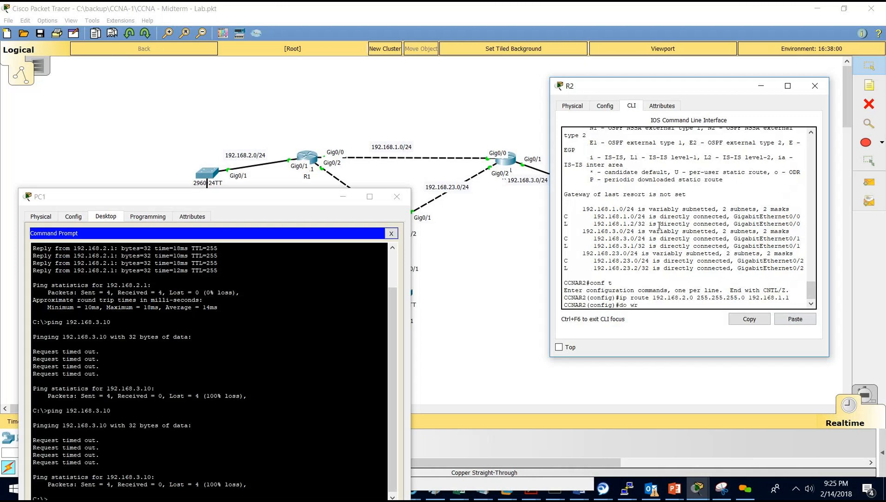
key(Return)
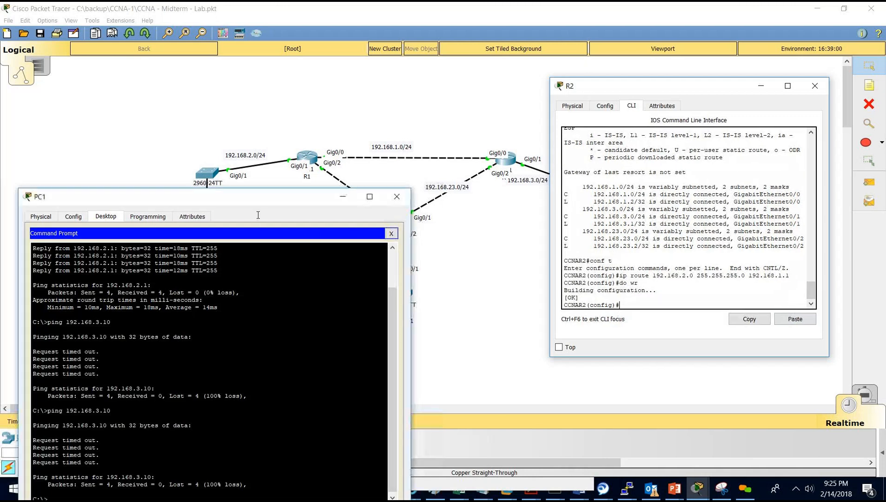
drag(255, 197, 273, 157)
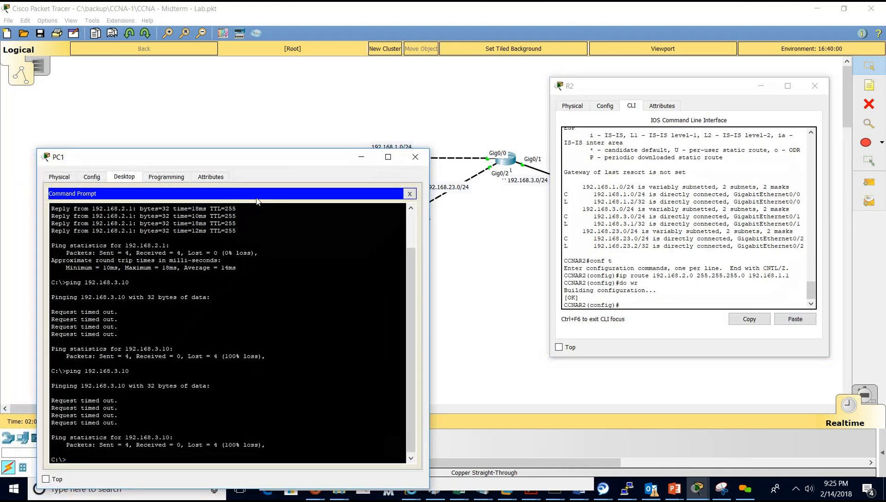
Rerun PC1's ping to 192.168.3.10, now succeeding, then close the PC1 and R2 windows.
key(Up)
key(Return)
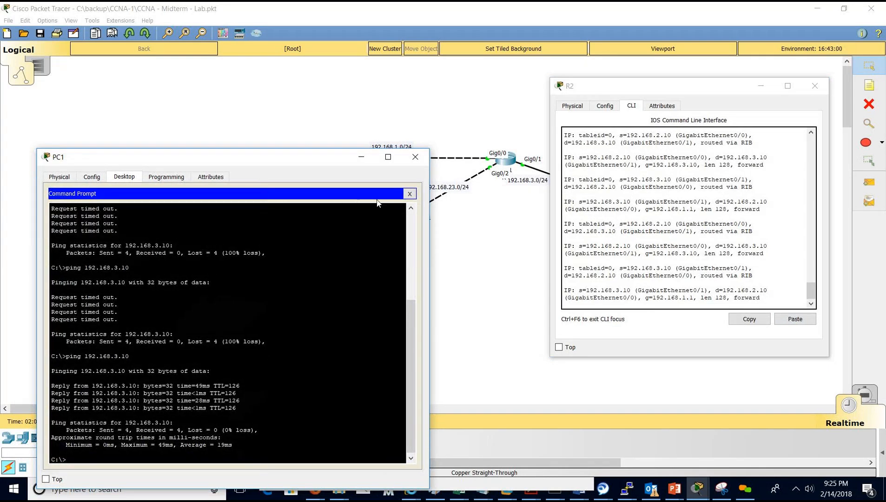
click(410, 194)
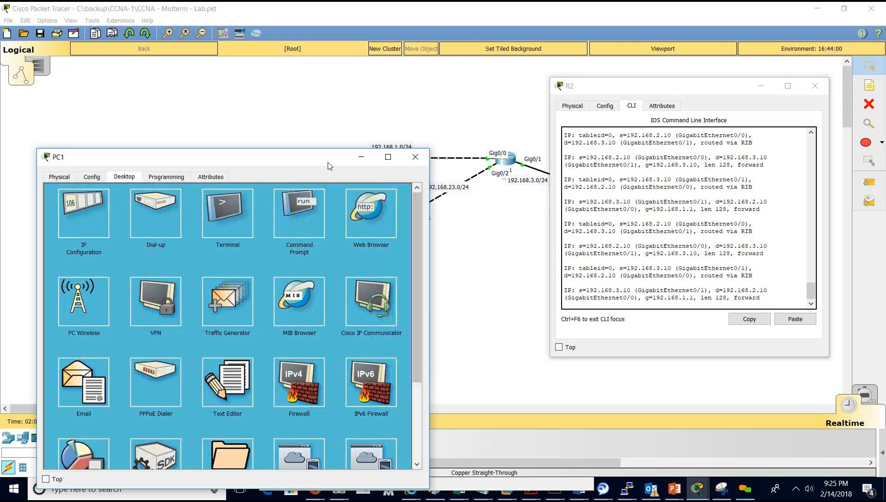
click(415, 156)
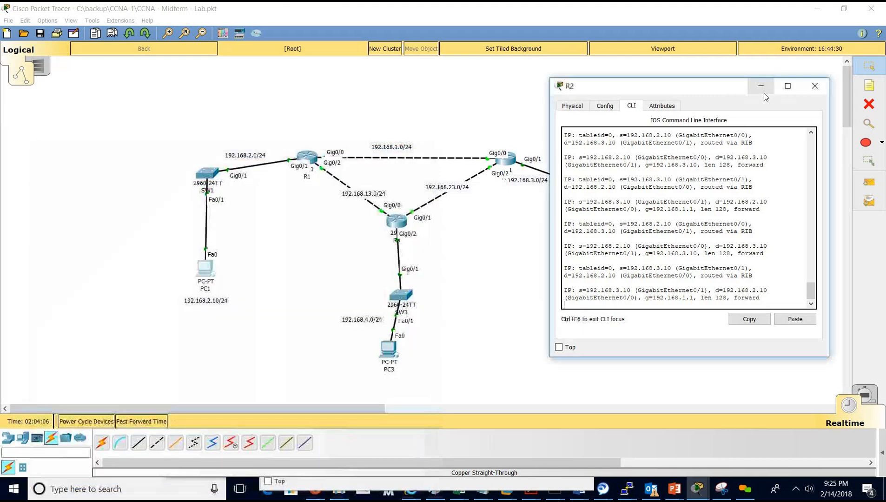
click(816, 87)
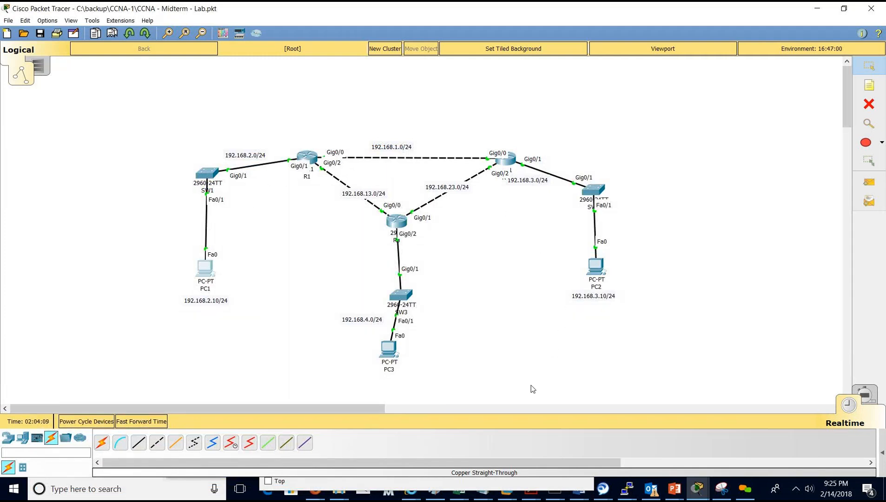
Set PC3's IP to 192.168.4.10, mask 255.255.255.0, and default gateway 192.168.4.3.
click(390, 353)
drag(457, 70, 654, 191)
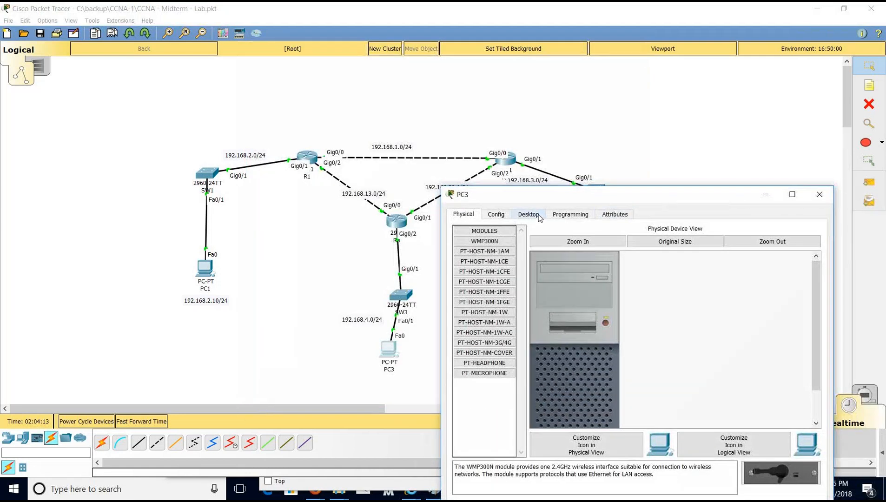
click(538, 215)
click(488, 248)
click(599, 275)
text(192.)
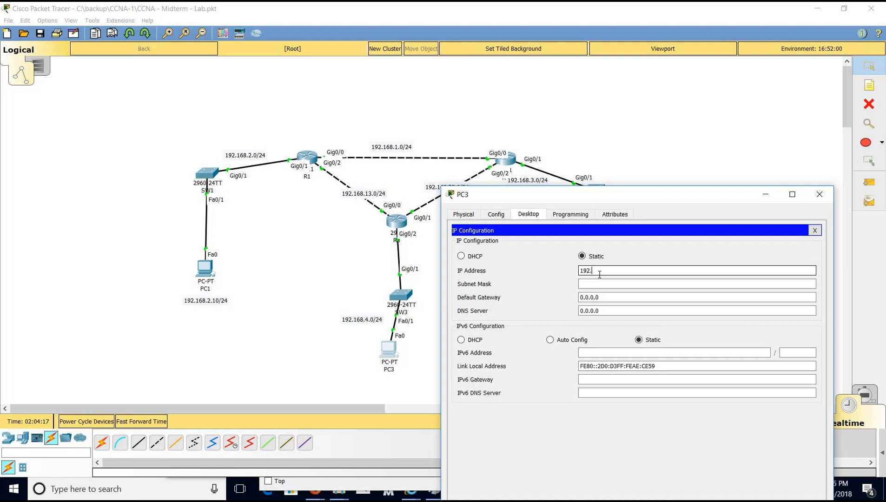
text(168.4.10)
key(Tab)
key(Tab)
text(192.168)
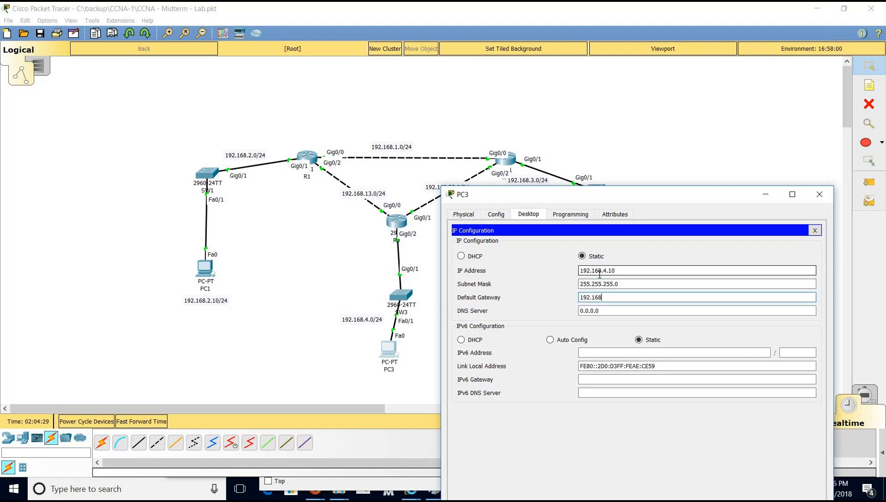
text(.4.3)
triple_click(617, 298)
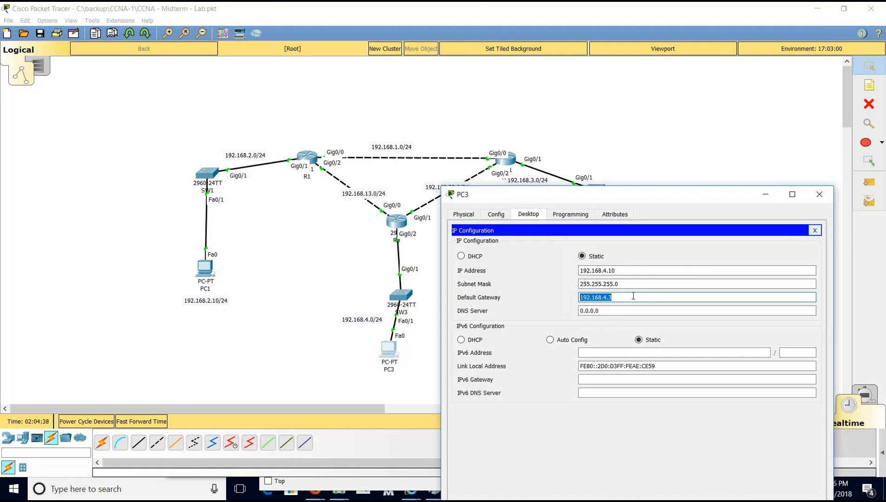
click(816, 231)
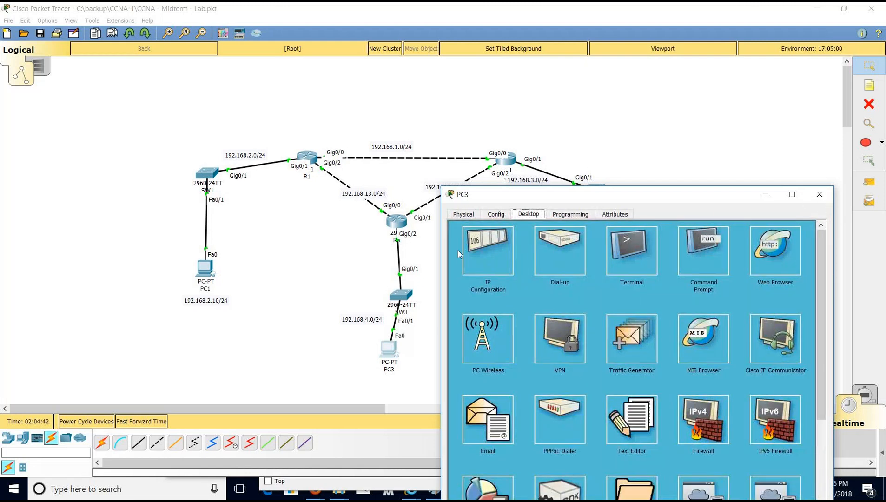
Enter privileged mode on R3 with the enable password and page through 'show run'.
click(820, 193)
click(396, 221)
drag(369, 207, 600, 142)
key(Return)
key(Return)
text(en)
key(Return)
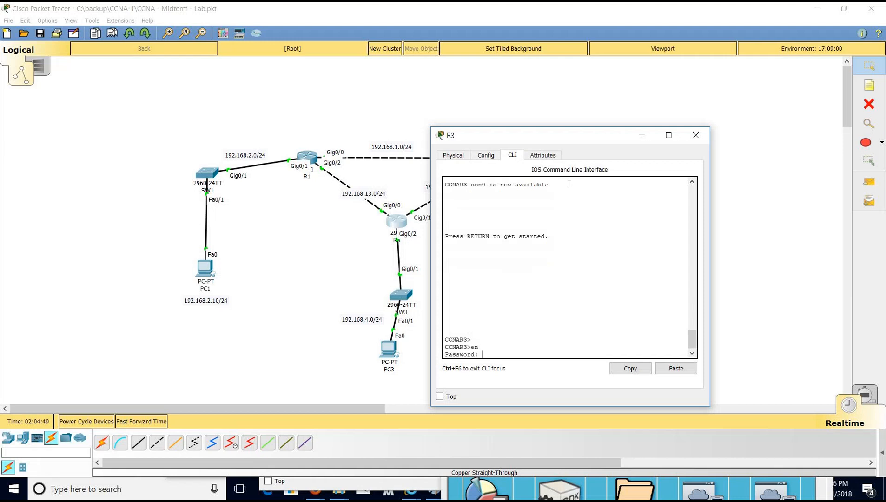
key(Return)
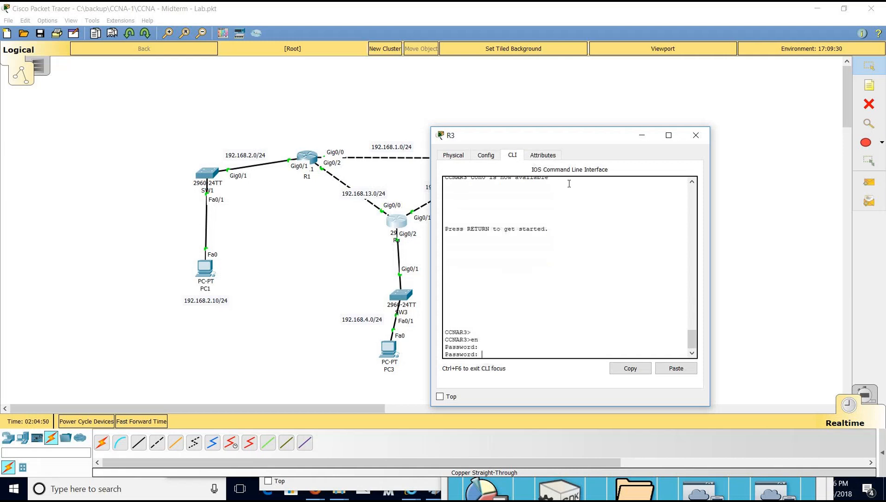
key(Return)
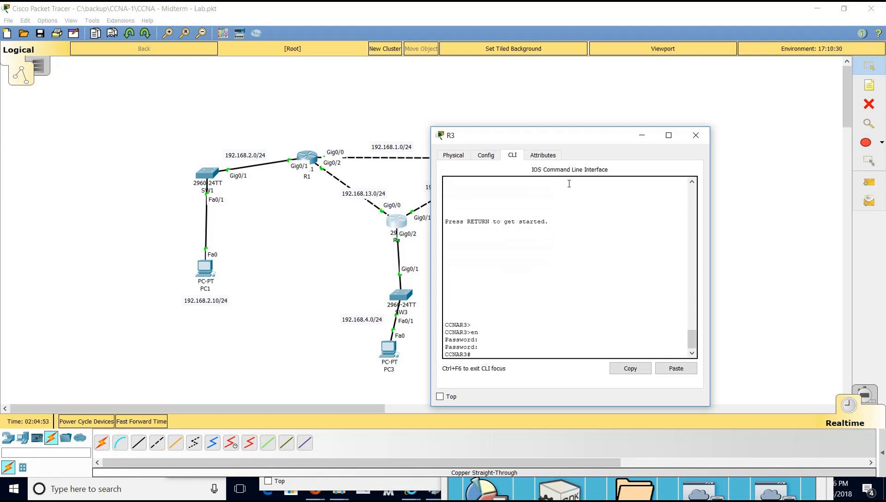
text(show run)
key(Return)
key(space)
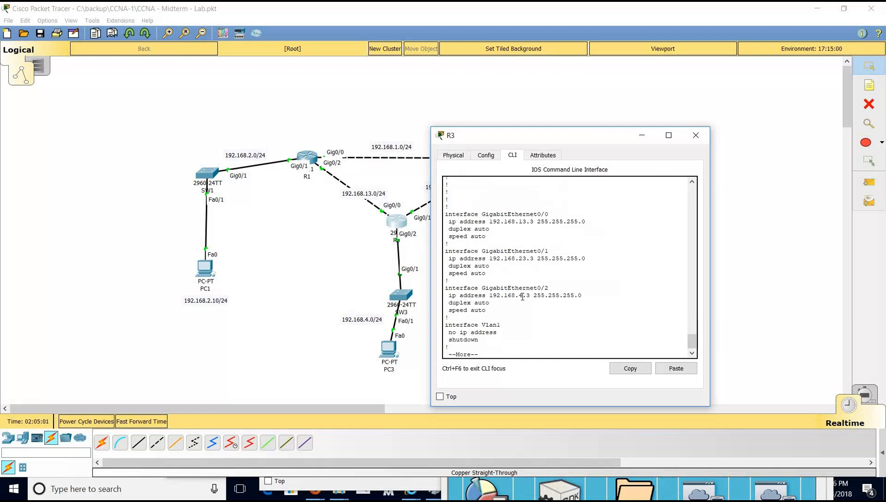
Display R3's routing table, showing only connected 192.168.4.0, 192.168.13.0 and 192.168.23.0 routes.
drag(535, 295, 522, 296)
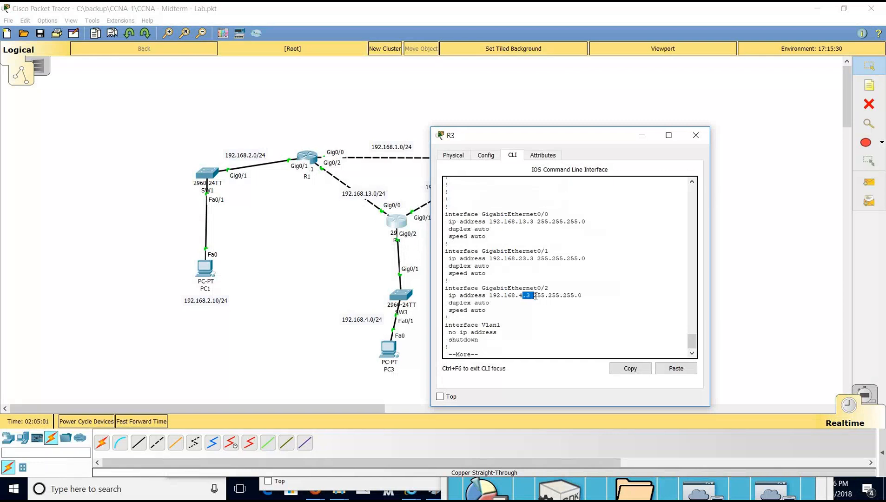
click(696, 141)
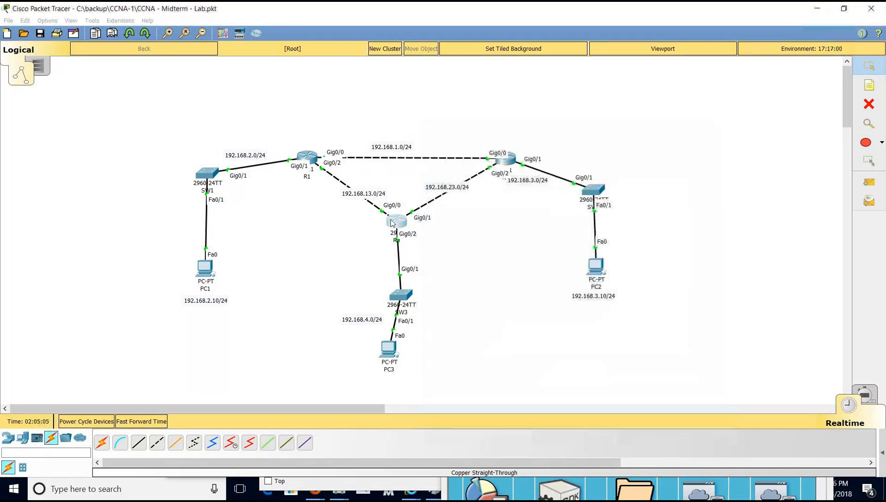
click(395, 226)
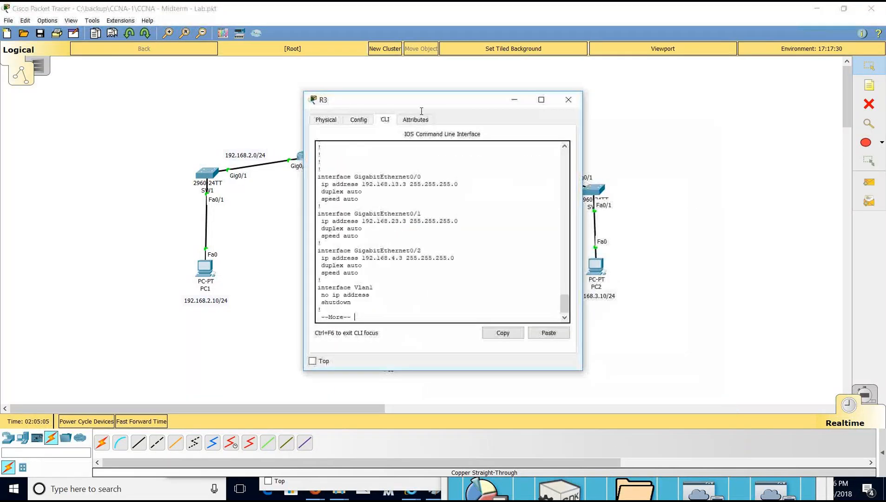
drag(425, 102, 539, 254)
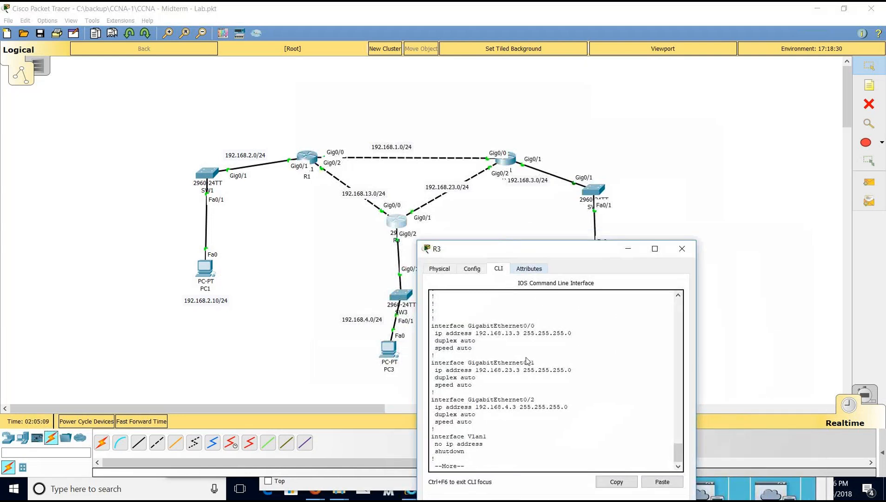
key(q)
key(Return)
key(Return)
key(Return)
text(show ip route)
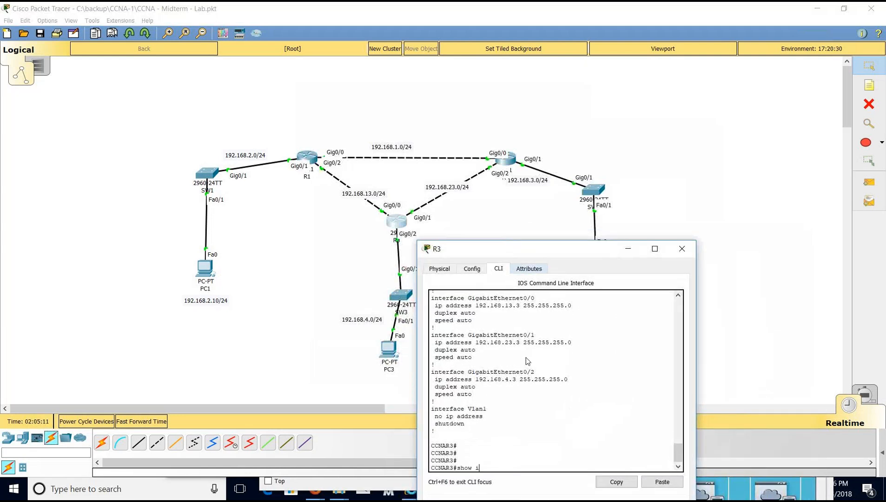
key(Return)
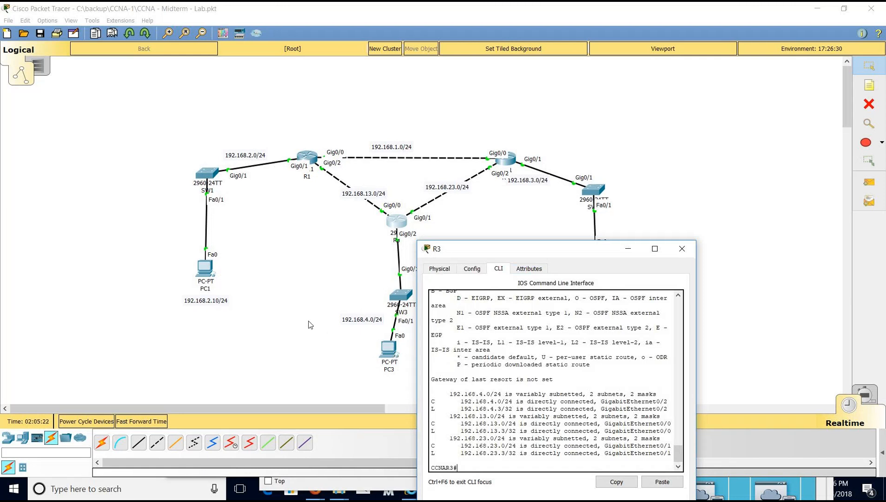
drag(507, 249, 533, 321)
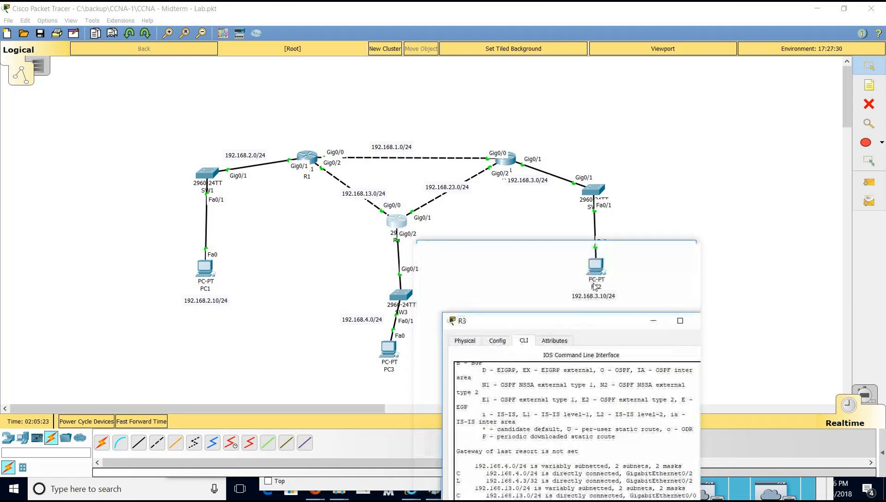
drag(515, 406, 461, 388)
Ping 192.168.2.10 from PC3, getting destination unreachable from R3 at 192.168.4.3.
click(389, 349)
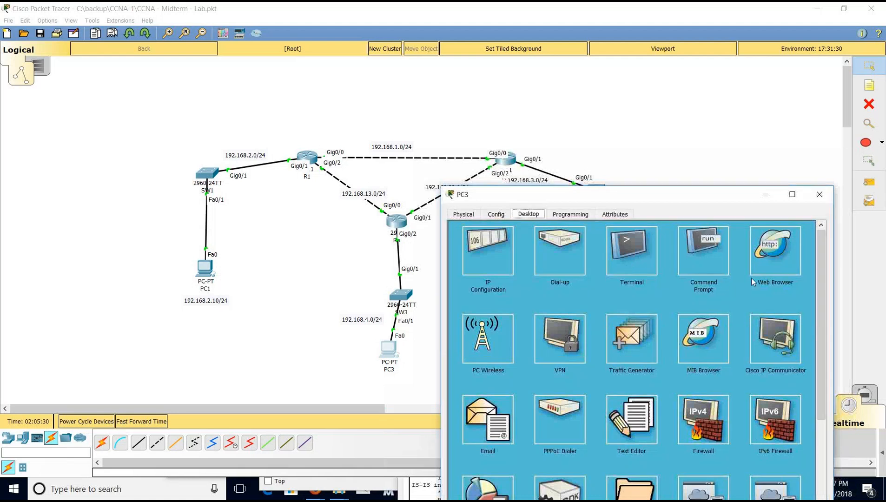
click(703, 251)
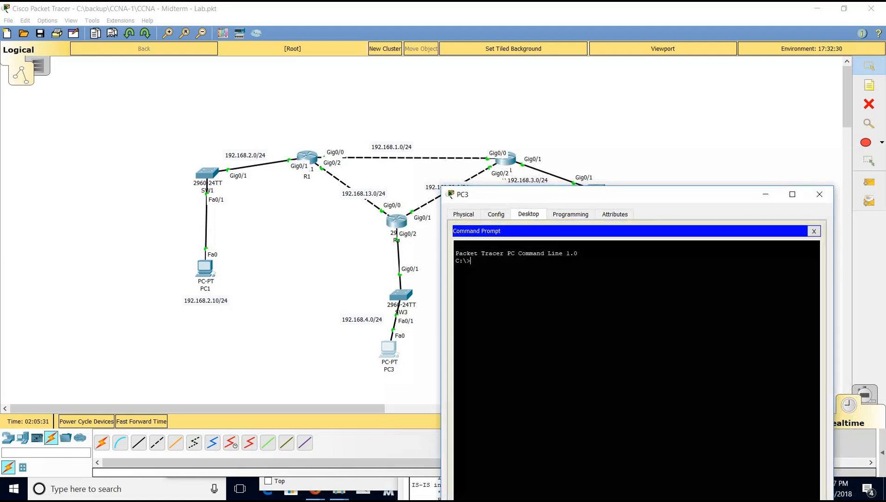
text(ping 192.168.2.10)
key(Return)
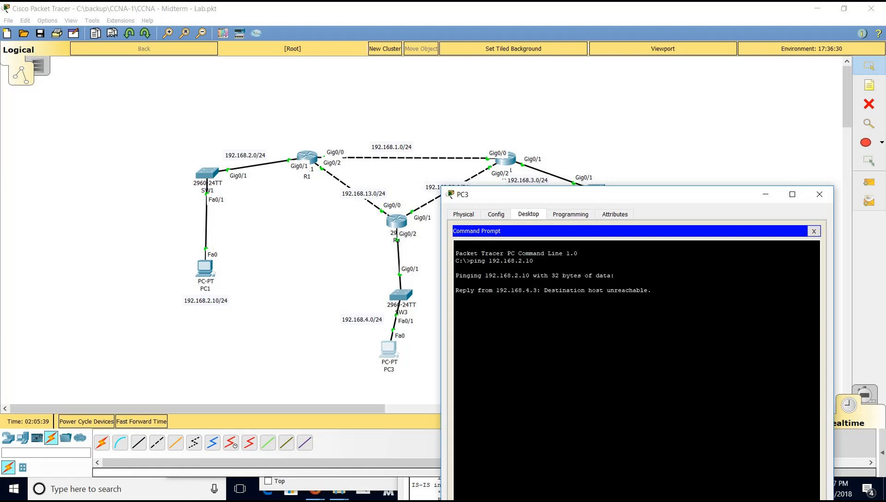
drag(603, 195, 628, 153)
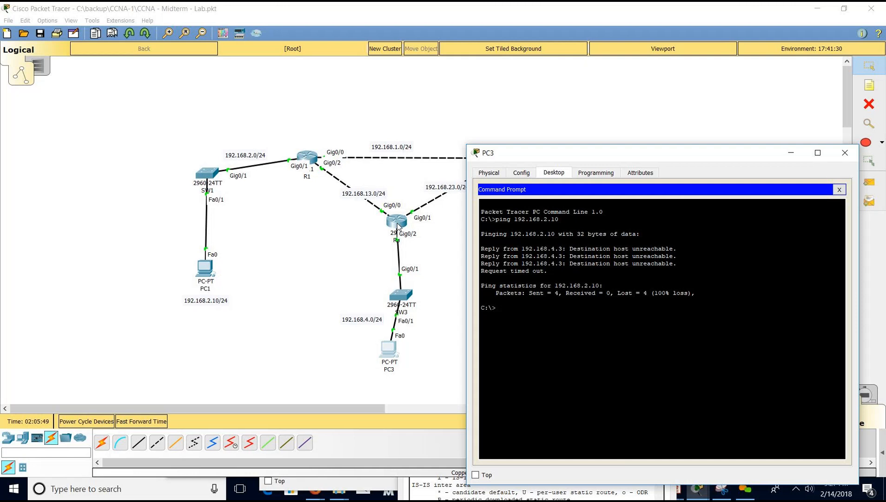
click(396, 227)
drag(509, 383, 616, 176)
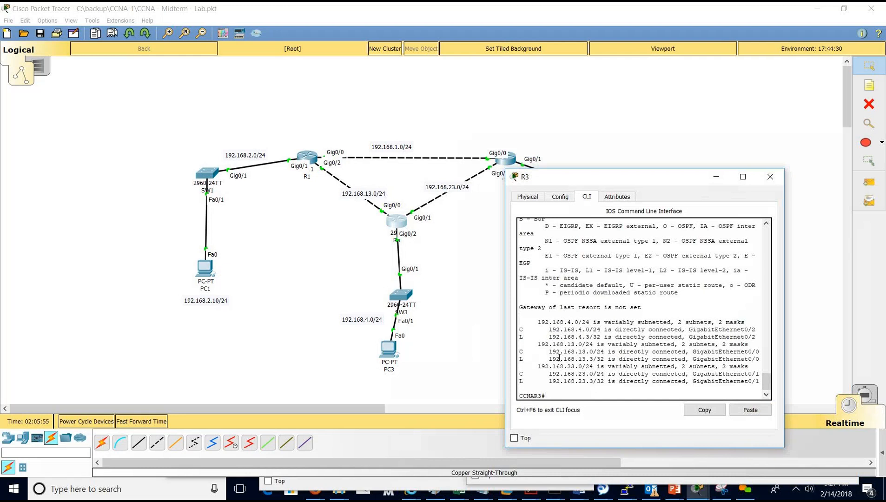
Add static route 192.168.2.0 255.255.255.0 via 192.168.13.1 on R3 and save the configuration.
text(comf t)
key(Return)
text(conf t)
key(Return)
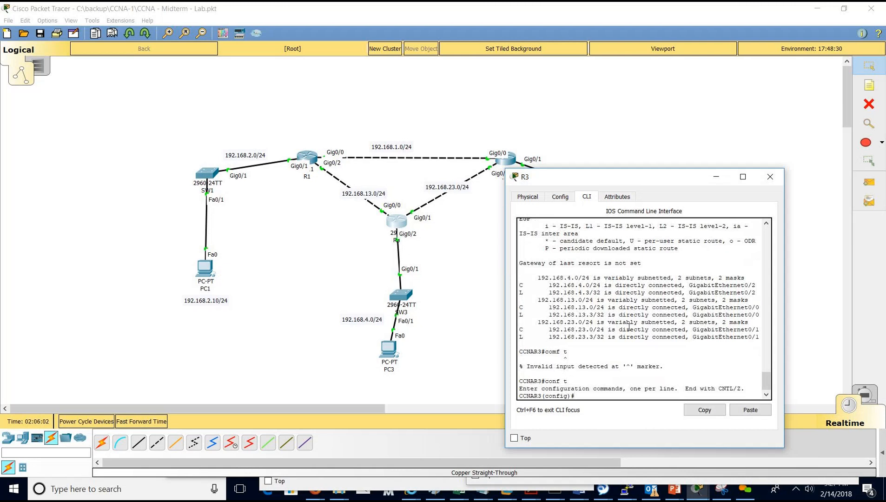
text(ip route 192.68.2168.2.0 255.255.255.0)
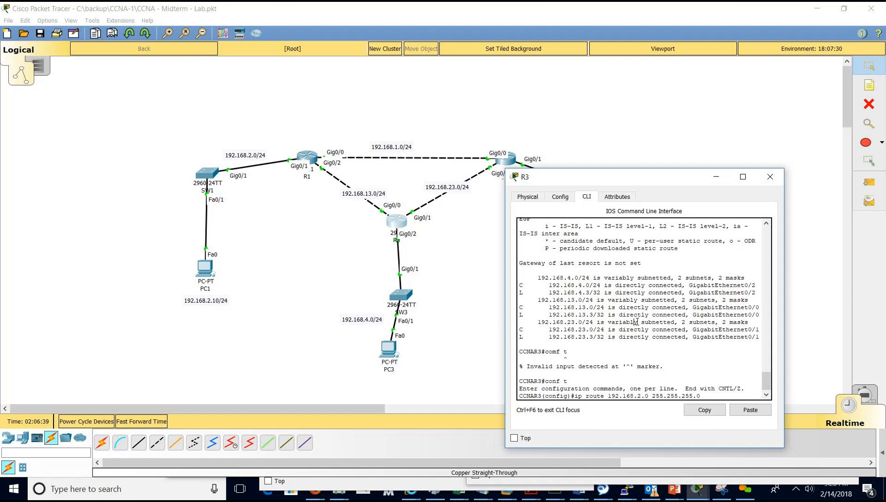
text(192.168.13.1)
key(Return)
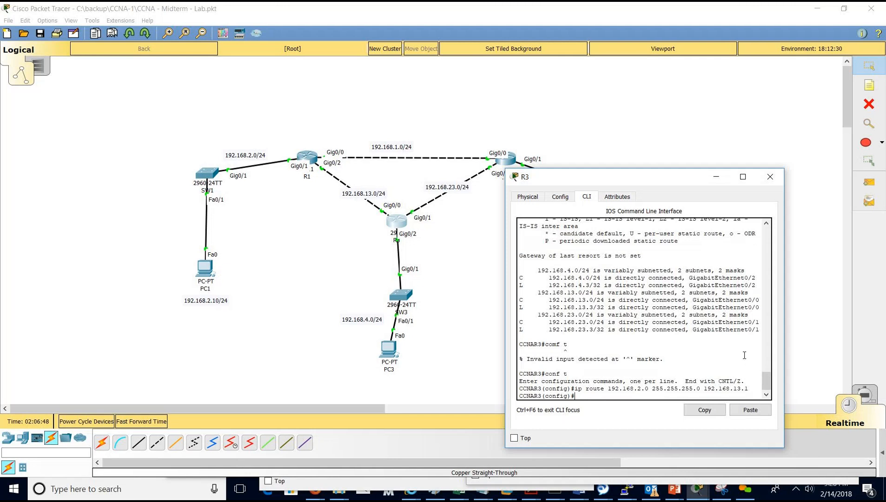
text(do wr)
key(Return)
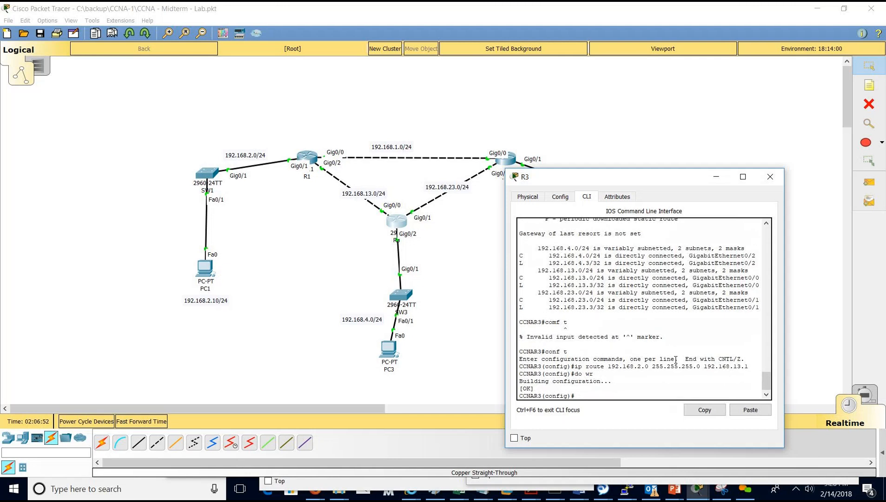
Run 'do show ip route' on R3 to confirm the new static route to 192.168.2.0/24.
click(696, 487)
drag(604, 158, 689, 177)
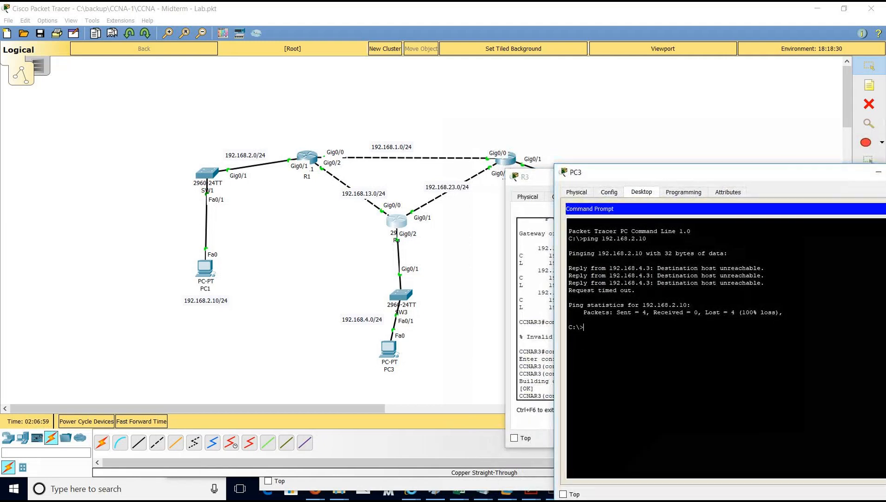
drag(529, 179, 362, 153)
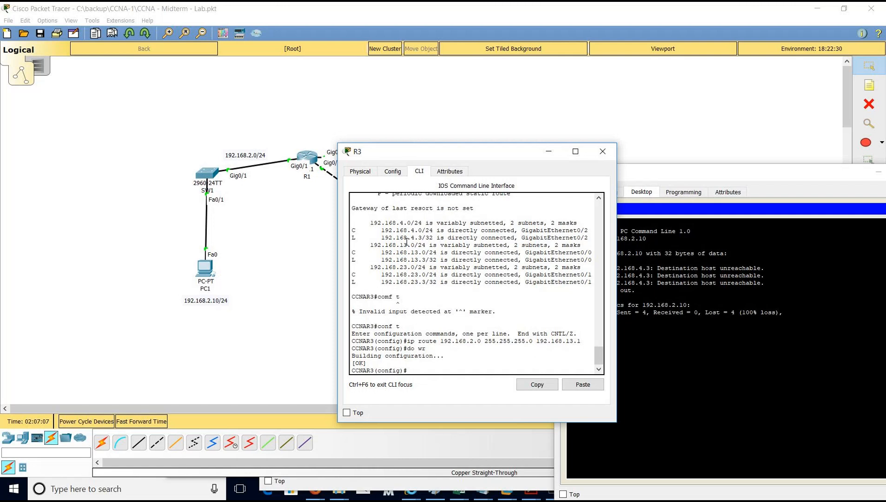
text(do show ip route)
key(Return)
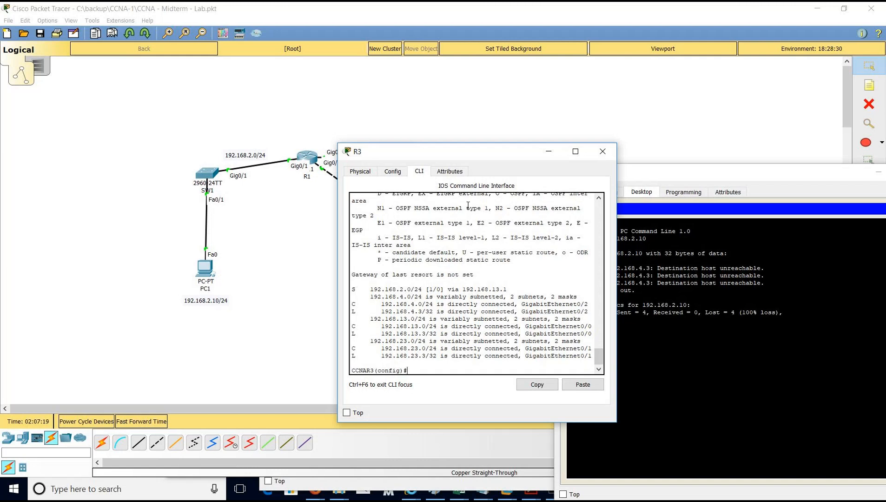
drag(465, 151, 386, 312)
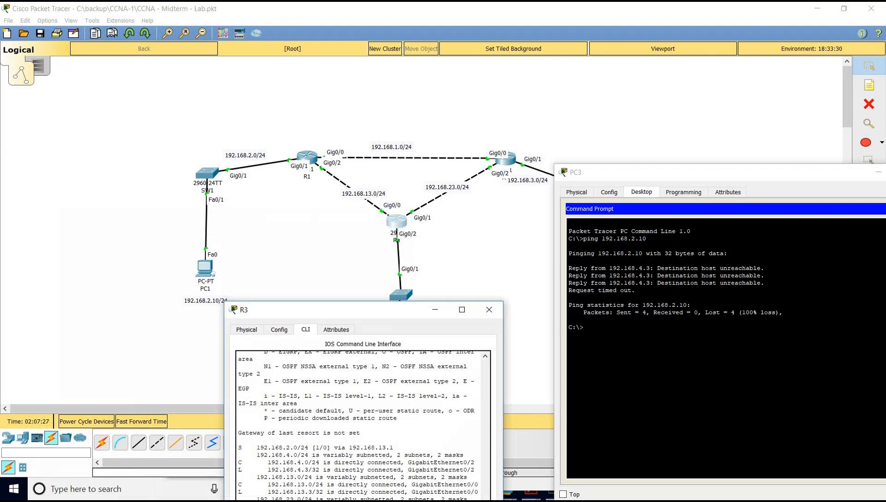
Rerun PC3's ping to 192.168.2.10, which now returns 'Request timed out'.
click(604, 330)
key(Up)
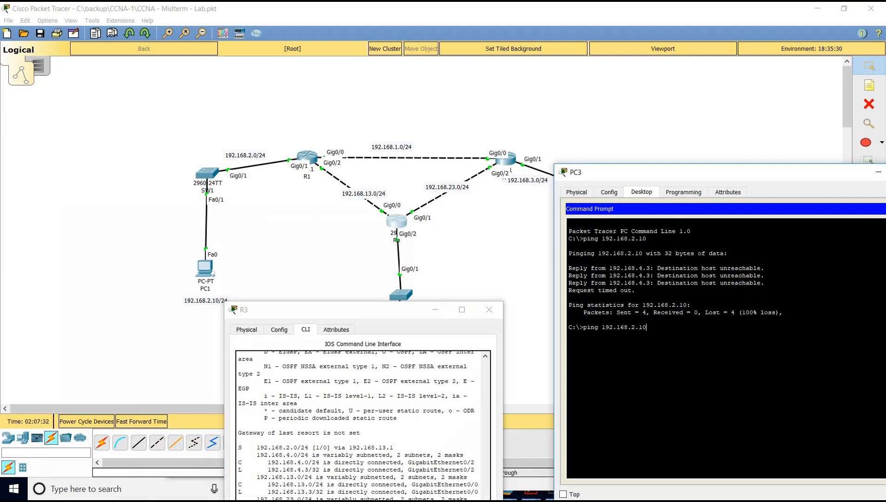
key(Return)
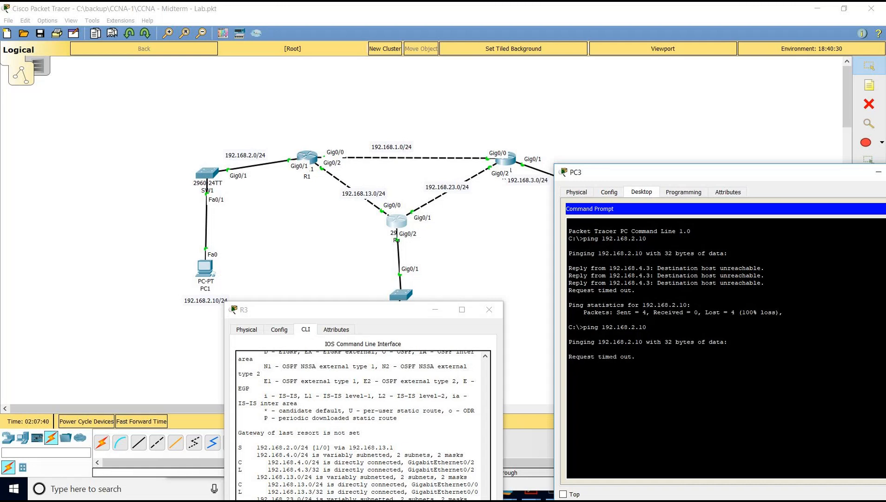
Move the R3 and PC3 windows aside and bring R1's command-line window forward.
click(341, 358)
drag(341, 310, 270, 380)
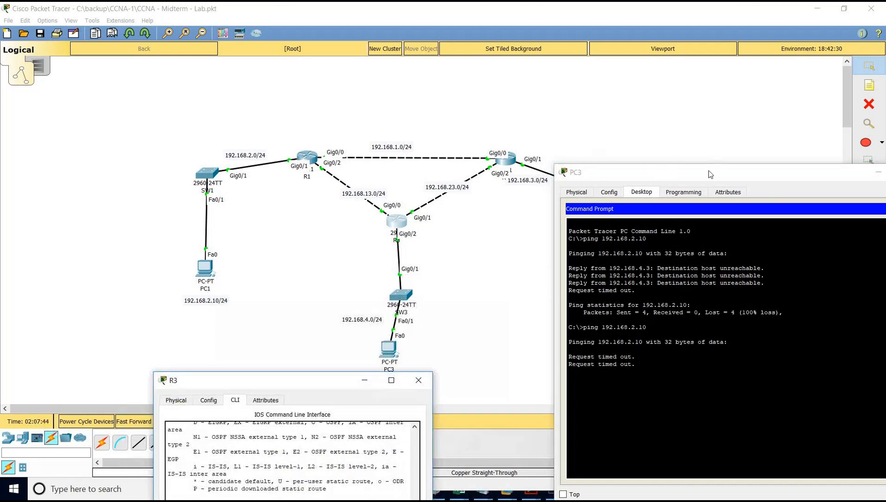
drag(716, 172, 728, 106)
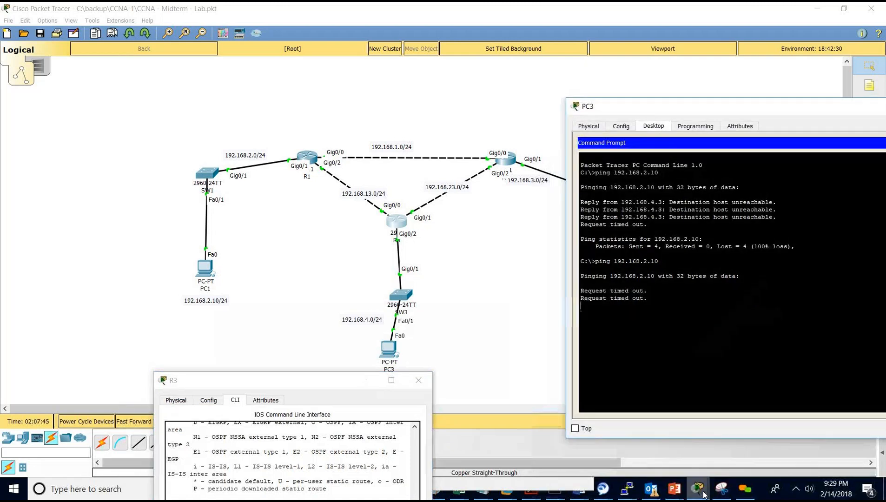
mouse_move(704, 492)
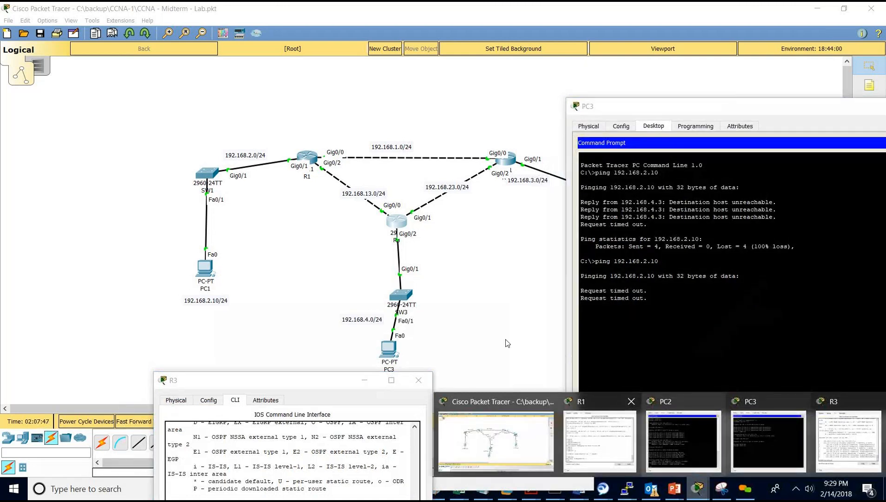
click(600, 435)
Enable 'debug ip packet' on R1 and rerun PC3's ping to 192.168.2.10.
drag(343, 199, 219, 111)
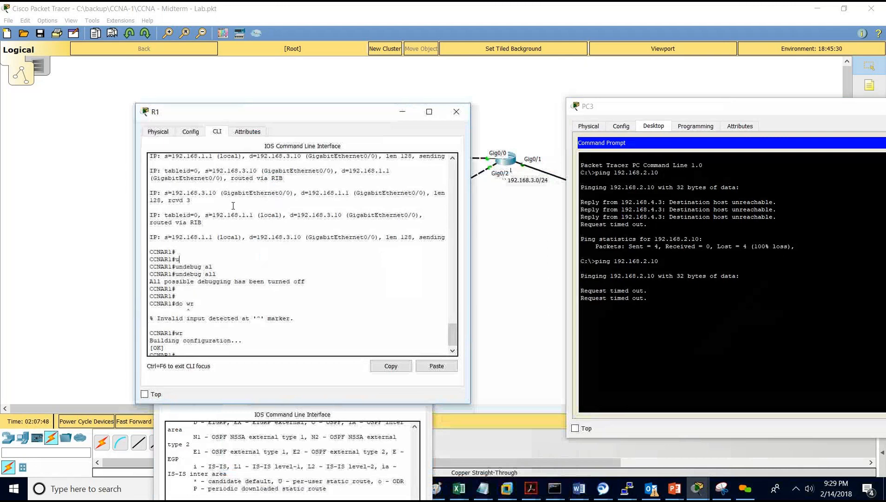
key(Return)
key(Return)
text(debug ip pack)
key(Return)
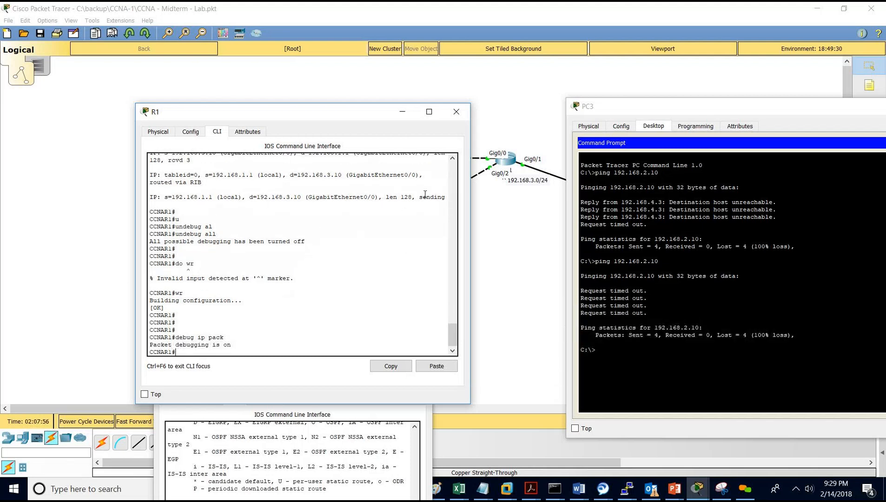
click(687, 357)
key(Up)
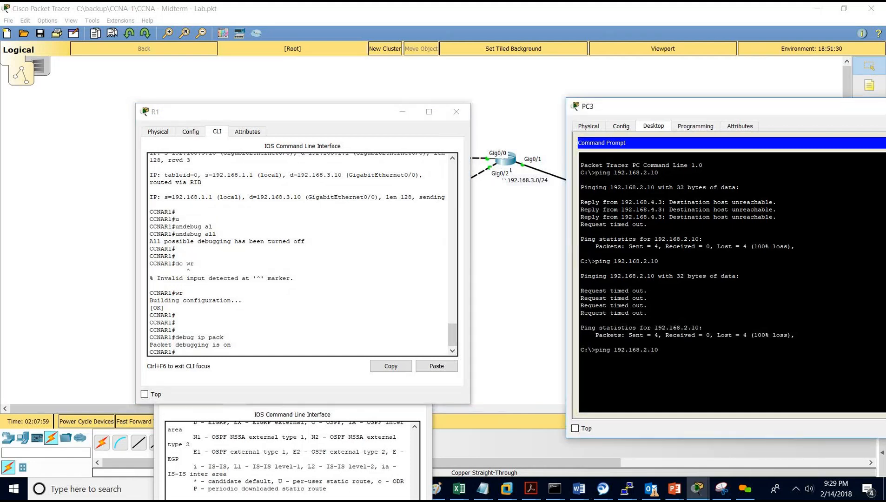
key(Return)
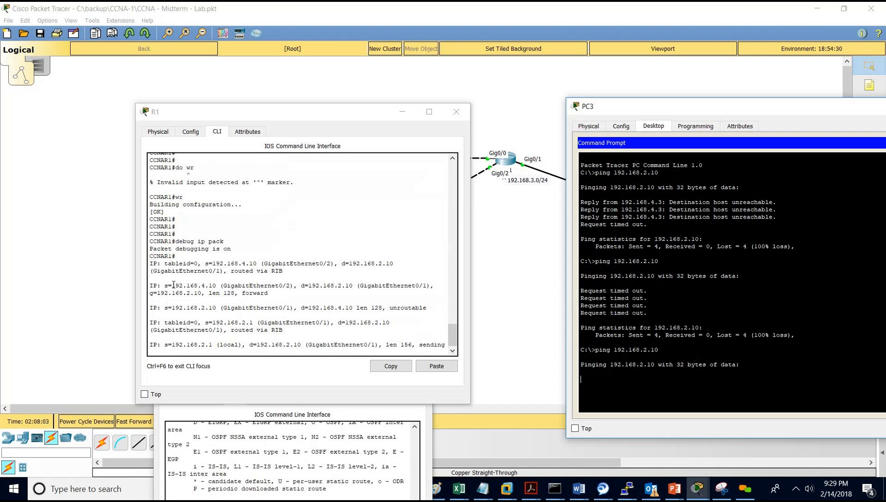
Inspect R1's debug output, highlighting 192.168.4.10 whose replies are marked unroutable.
drag(213, 287, 205, 219)
click(212, 189)
drag(168, 190, 216, 190)
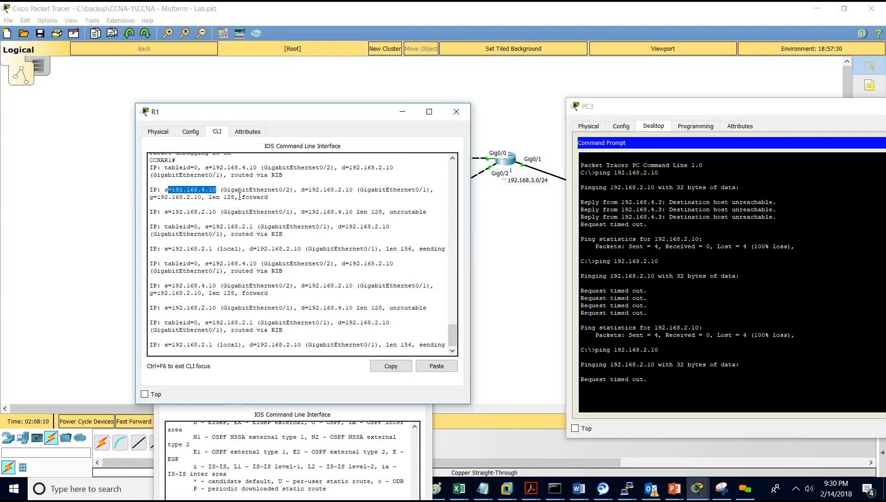
drag(335, 112, 196, 213)
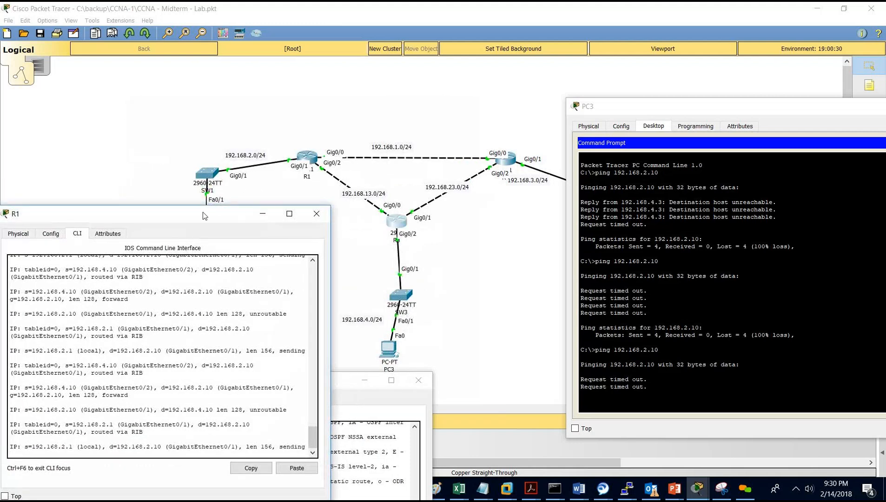
mouse_move(201, 214)
mouse_down()
mouse_move(220, 200)
mouse_move(201, 202)
mouse_up()
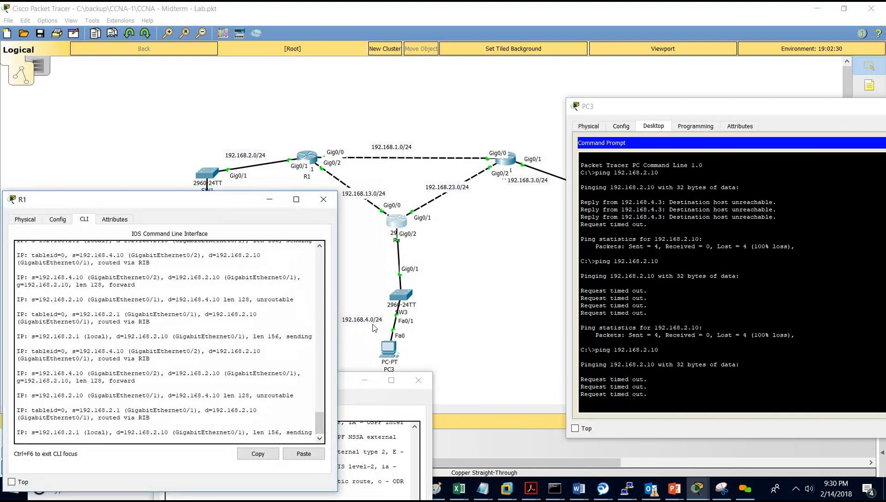
drag(212, 202, 237, 214)
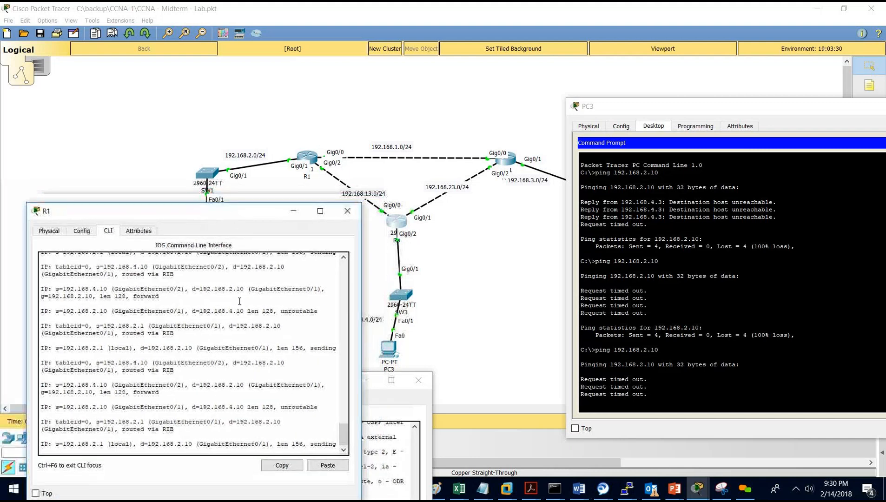
Add a static route on R1 to 192.168.4.0 255.255.255.0 via 192.168.13.3.
key(Return)
key(Return)
text(co)
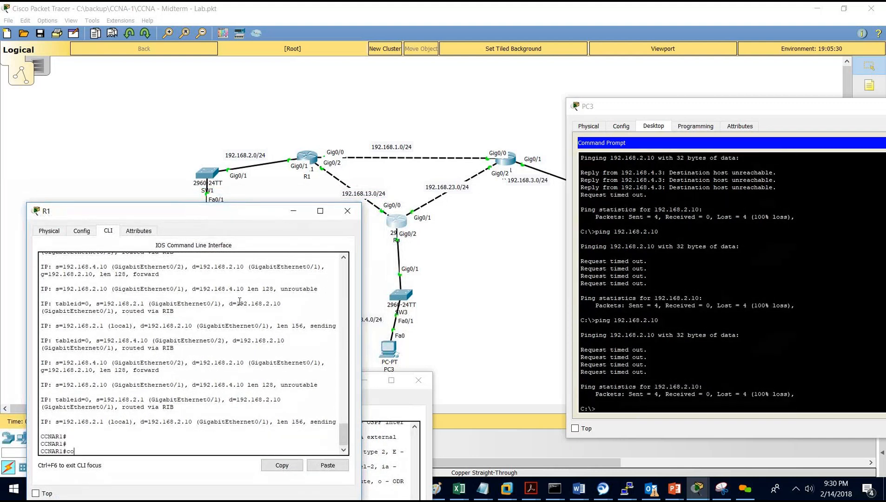
text(nf t)
key(Return)
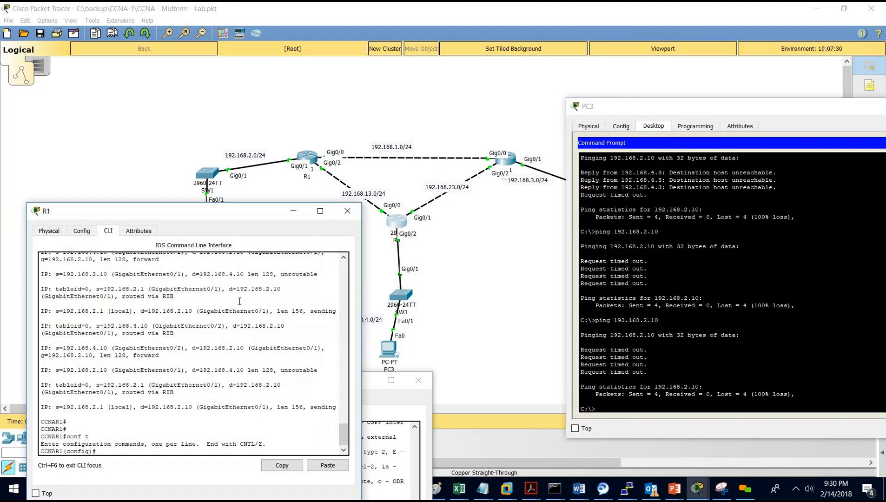
text(ip route 192.168)
text(.4.0)
drag(190, 210, 175, 212)
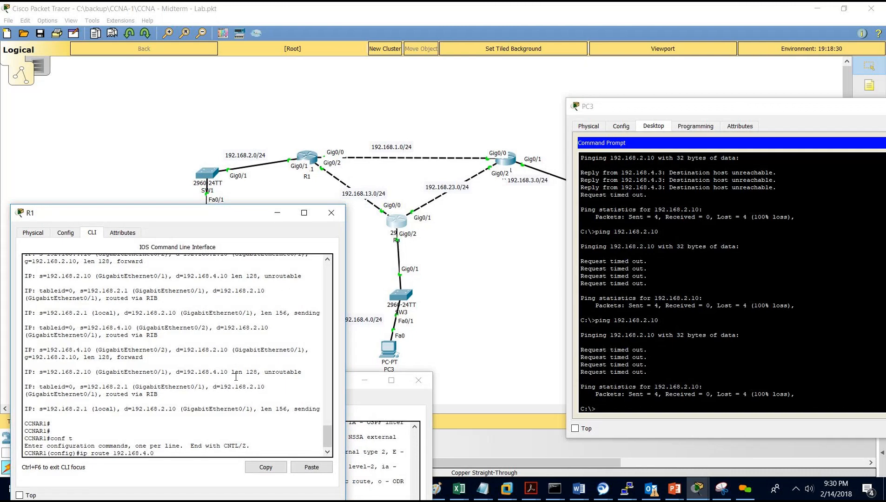
text(c)
key(BackSpace)
text(255.255.255.0 192.168.13.)
text(3)
key(Return)
Rerun PC3's ping to PC1 at 192.168.2.10, which now succeeds.
click(622, 218)
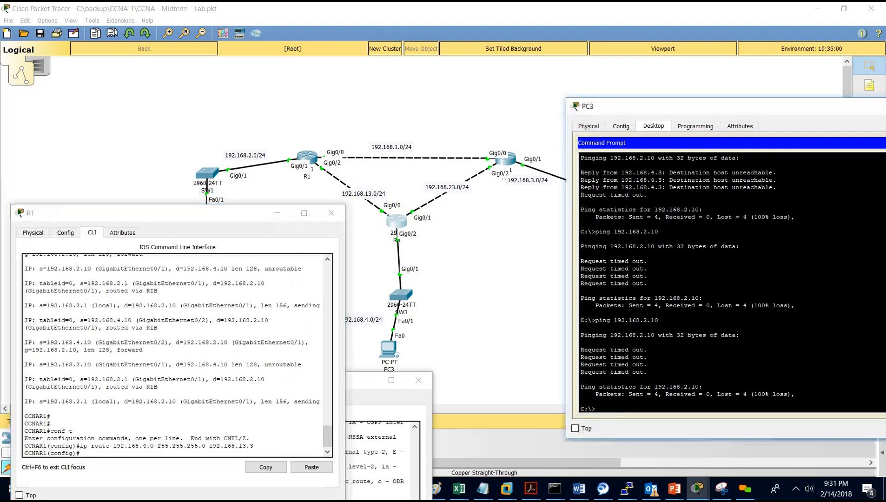
key(Up)
key(Return)
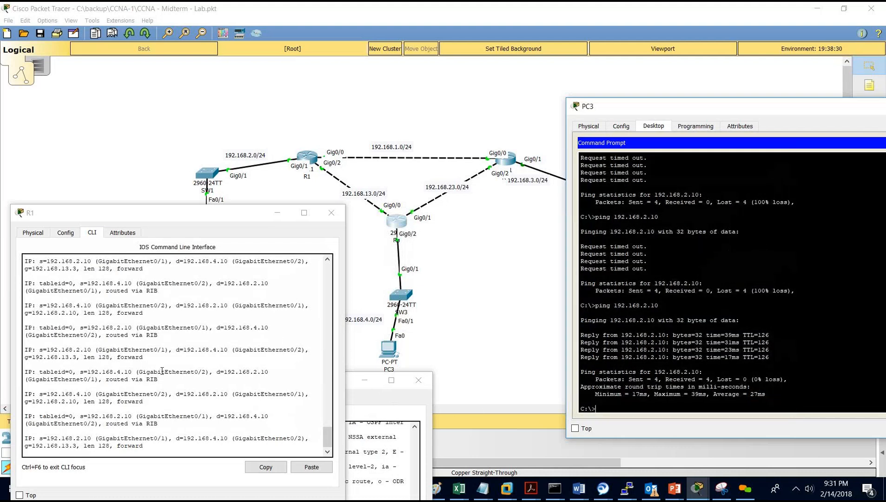
Save R1's running configuration with 'do wr'.
click(191, 380)
key(Return)
key(Return)
key(Return)
key(Return)
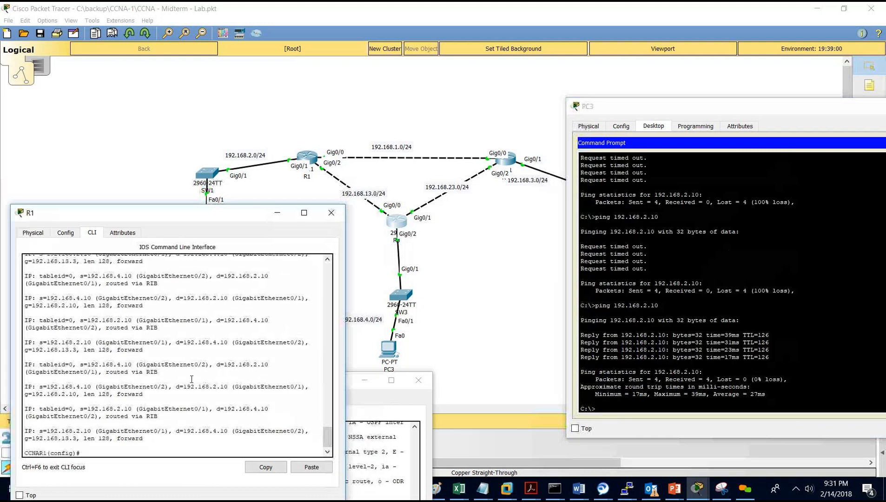
text(do wr)
key(Return)
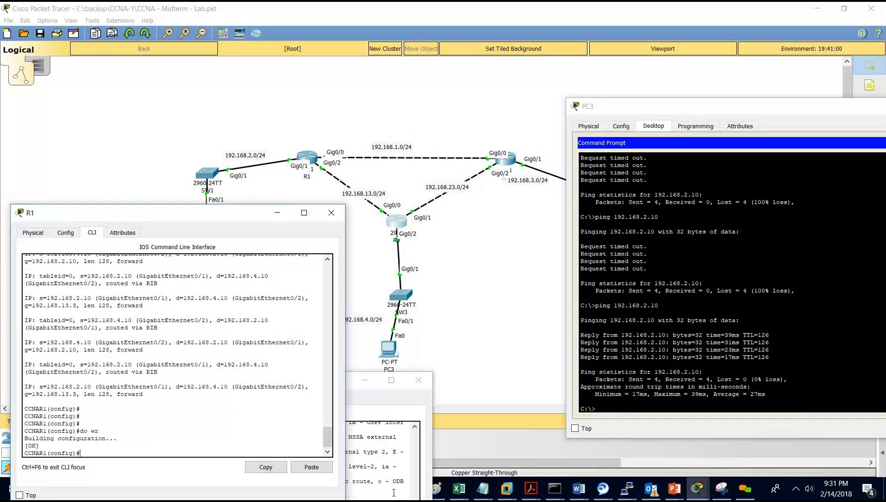
Bring R3's command line over R1's and type 'do wr'.
click(380, 472)
drag(313, 386, 343, 246)
text(do  wr)
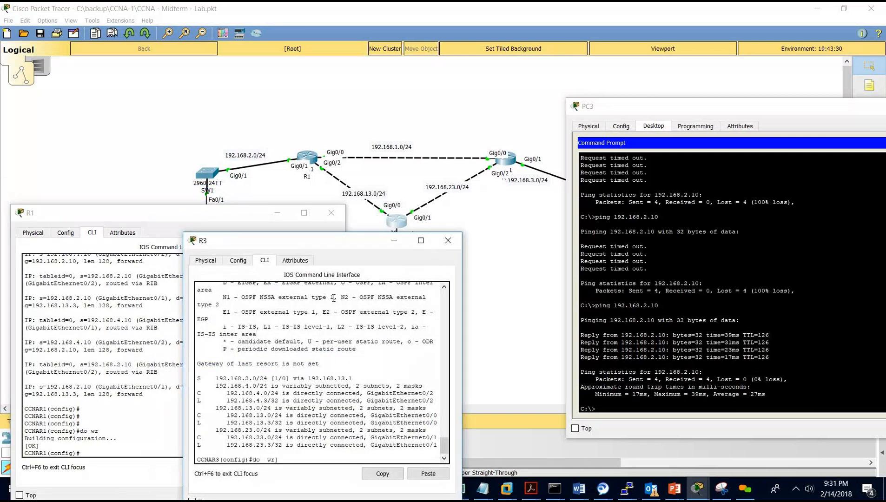
Write R3's configuration to memory and close R3's CLI window.
key(Return)
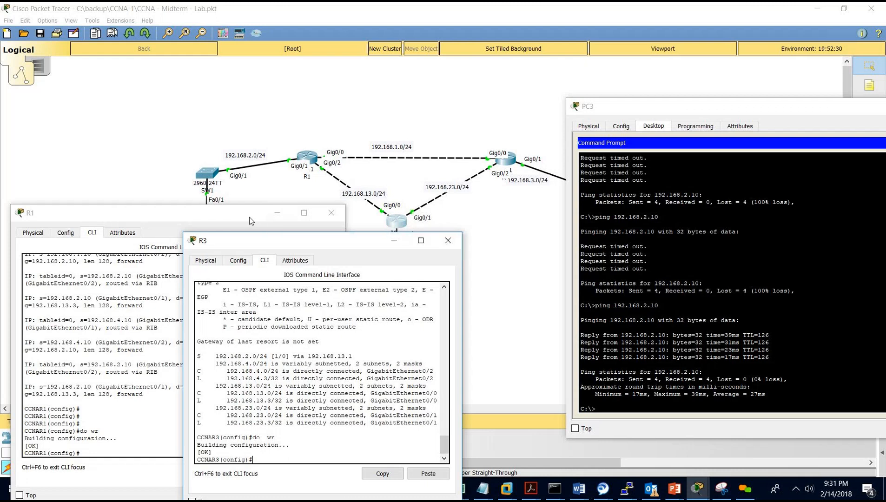
click(452, 248)
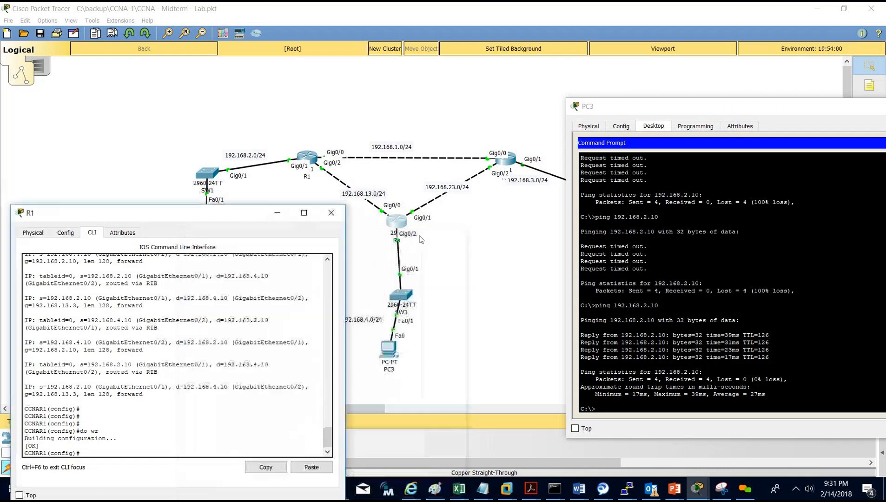
Close R1's and PC3's windows and move PC2's command prompt to the upper right.
click(341, 216)
drag(647, 112, 398, 129)
click(691, 124)
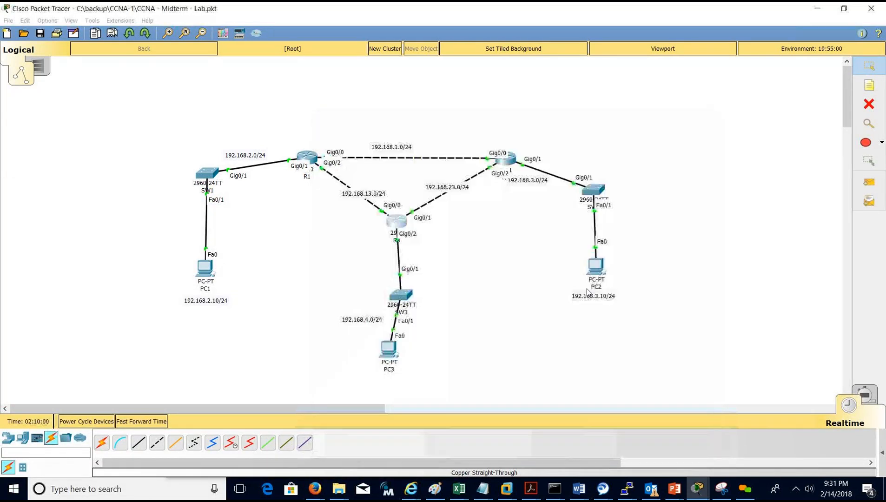
click(604, 272)
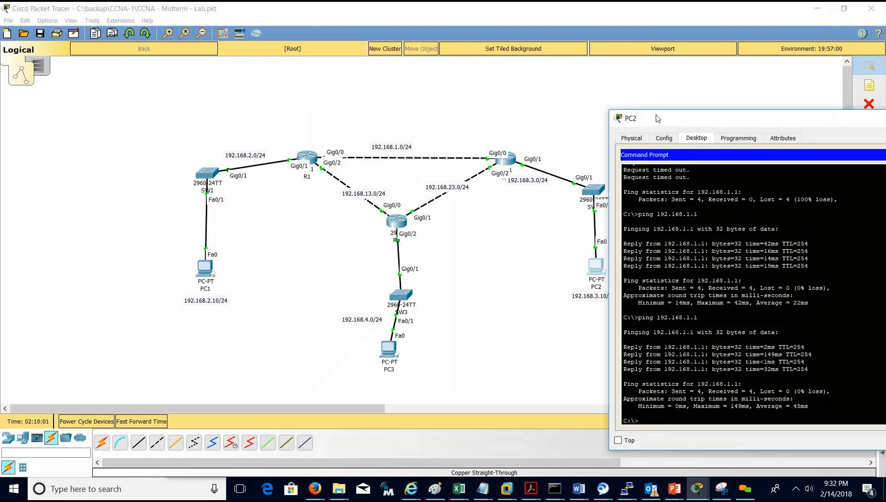
drag(657, 119, 693, 79)
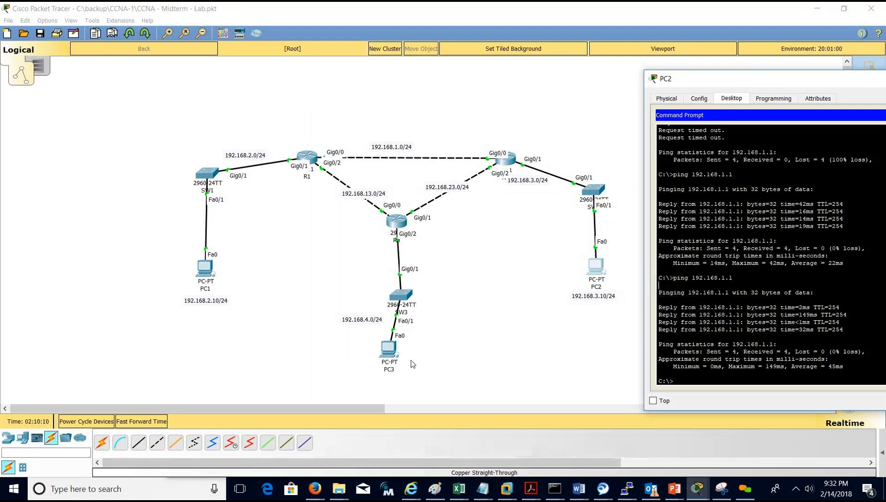
Reopen PC3's Command Prompt from its Desktop and arrange it beside PC2's window.
click(389, 354)
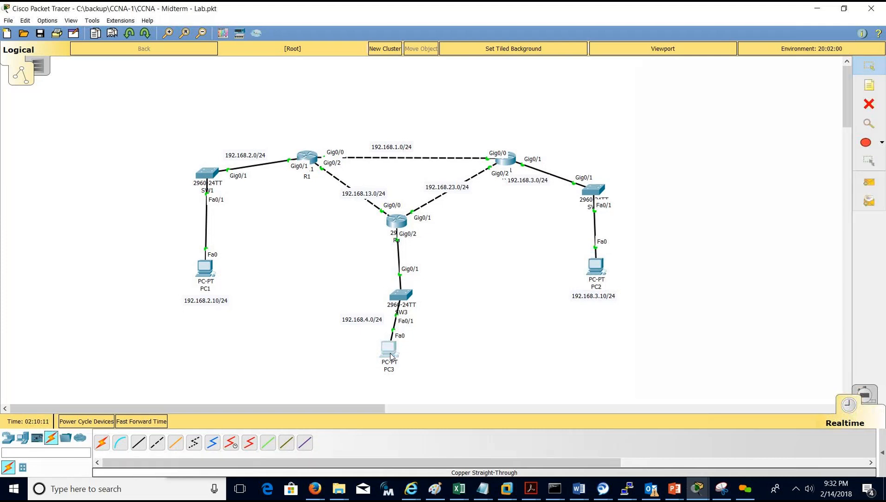
click(391, 356)
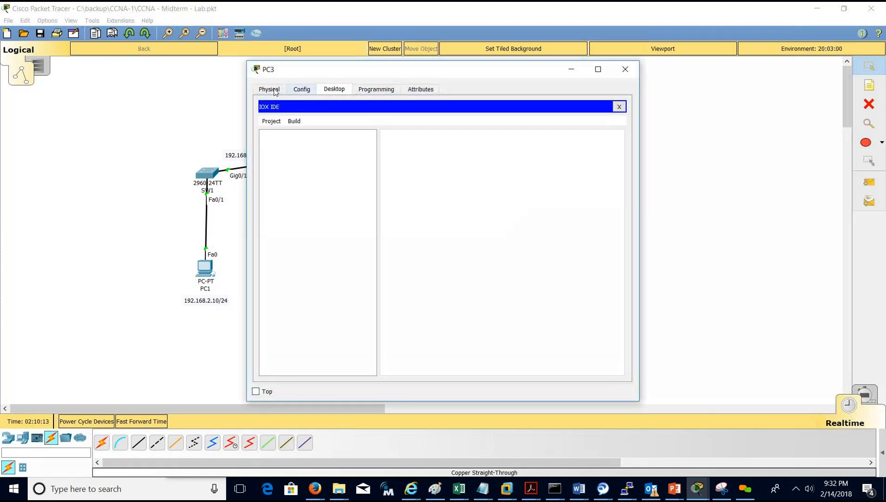
click(282, 91)
click(328, 92)
click(618, 107)
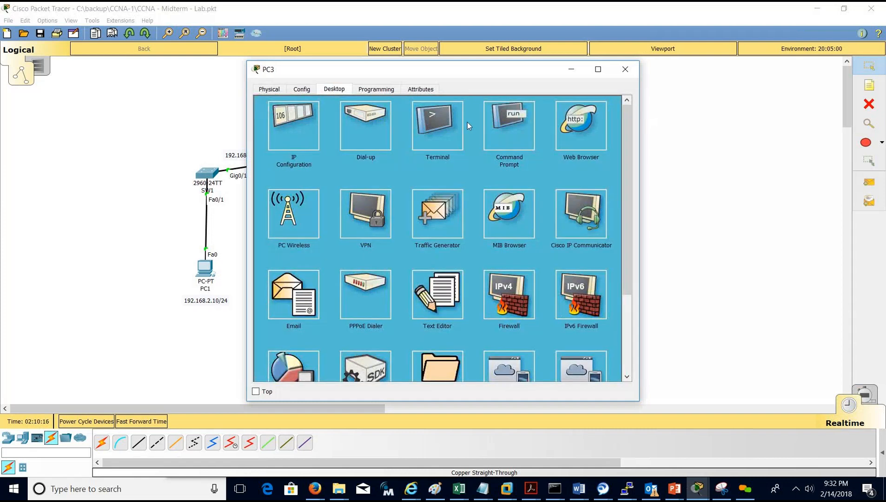
click(510, 111)
drag(503, 86, 285, 239)
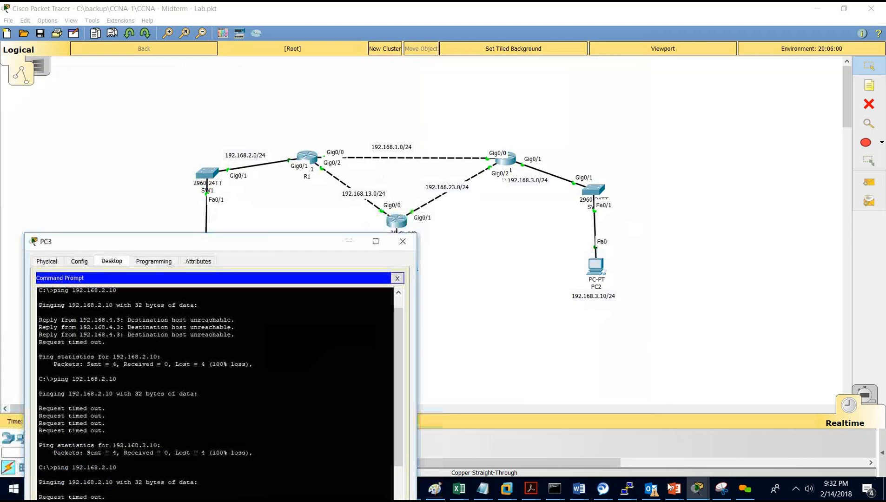
click(700, 488)
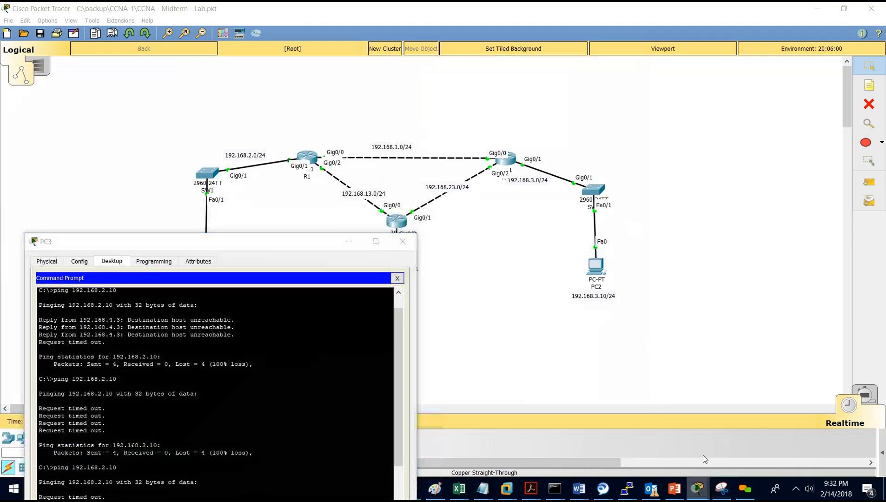
click(718, 432)
drag(292, 243, 276, 169)
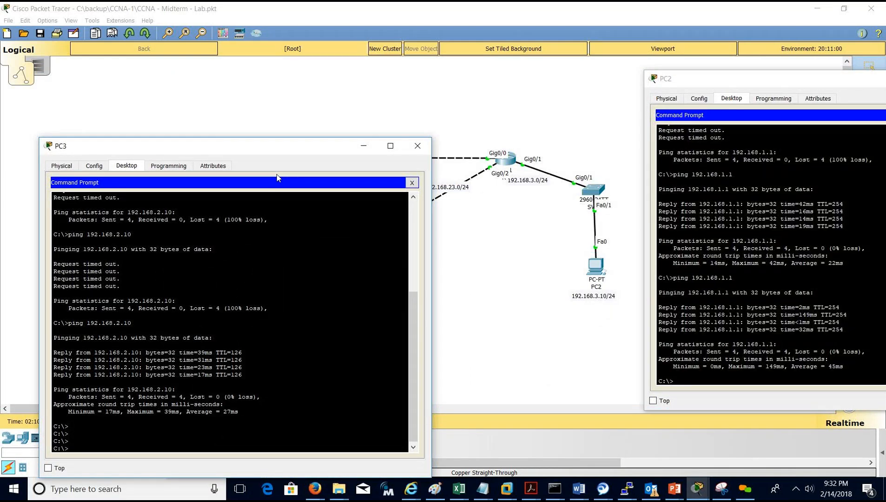
Ping PC2 at 192.168.3.10 from PC3, which is unreachable, then open R3's command line.
text(ing 192.168.3.10)
key(Return)
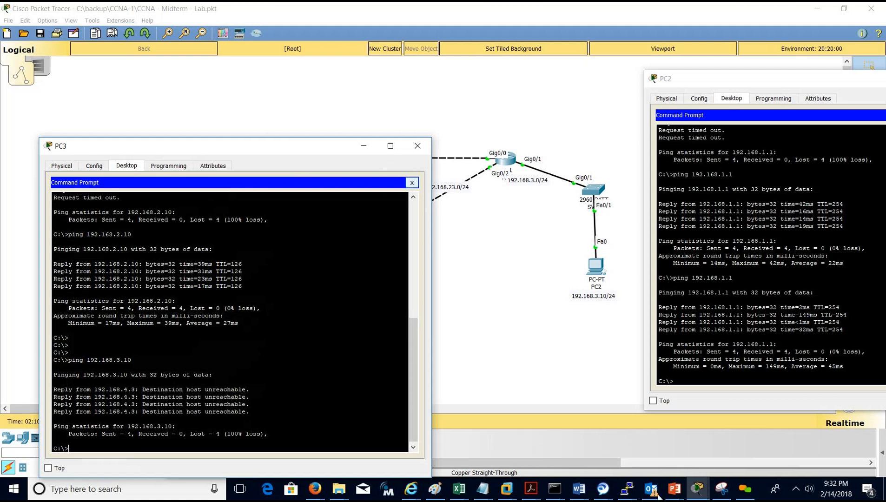
click(697, 495)
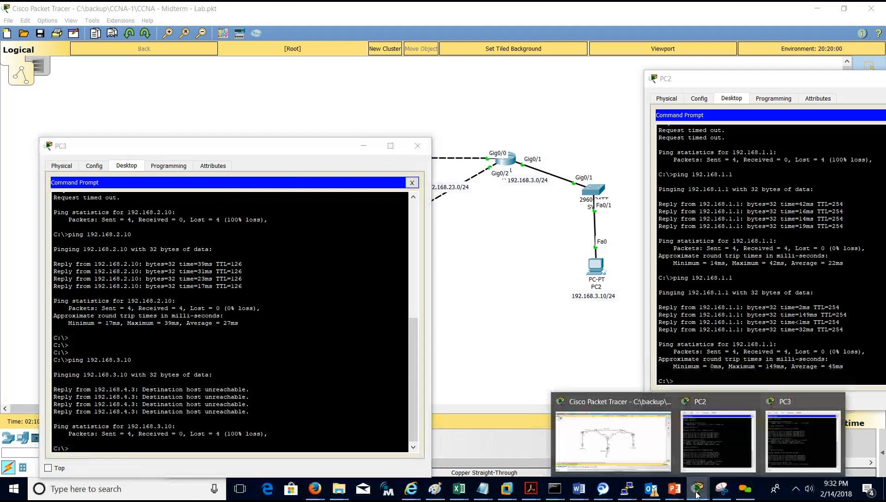
click(480, 293)
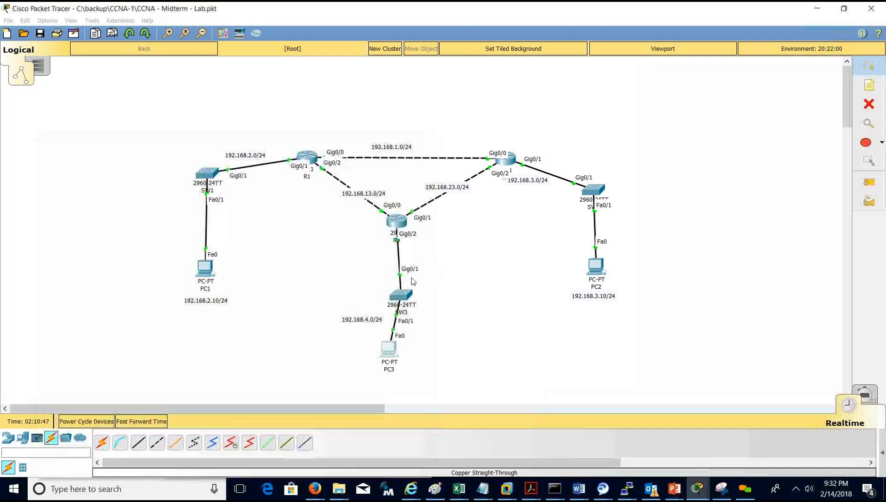
click(395, 225)
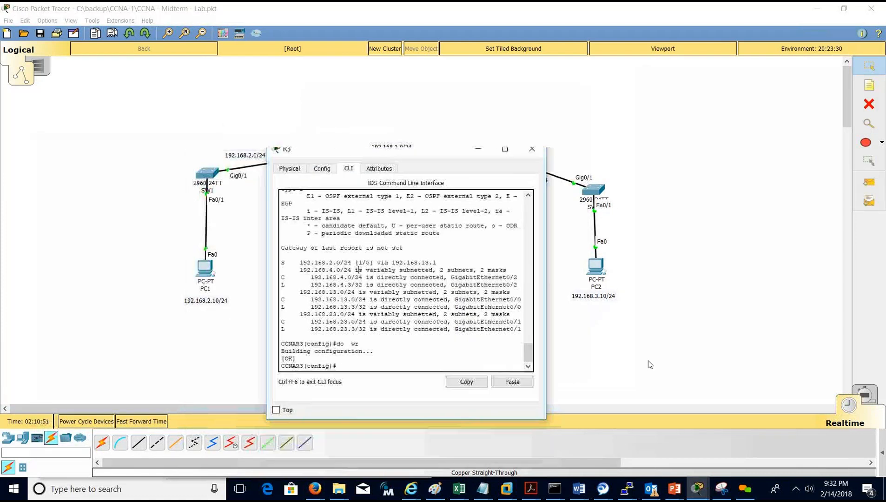
Add a static route on R3 to 192.168.3.0 255.255.255.0 via 192.168.23.2.
click(702, 487)
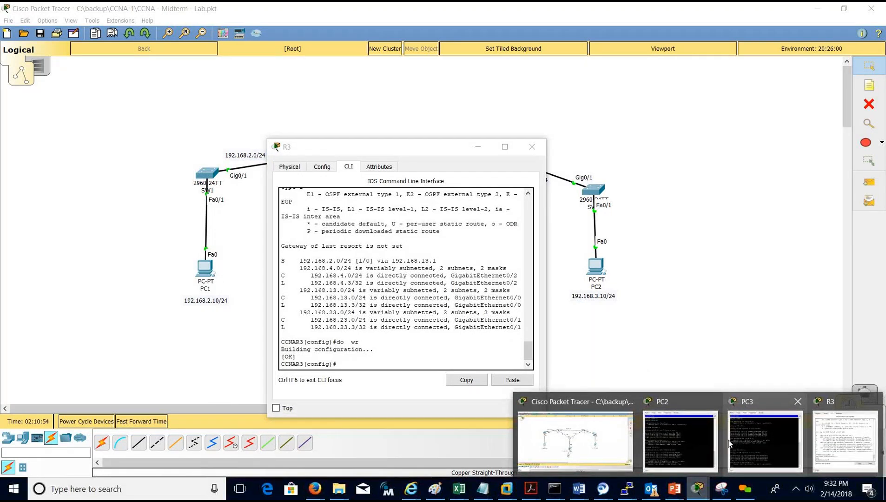
click(754, 436)
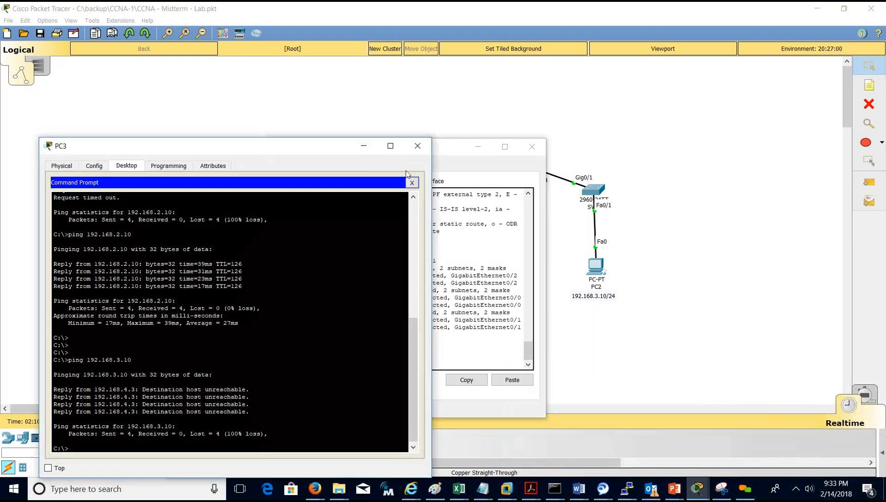
click(452, 150)
drag(452, 150, 416, 70)
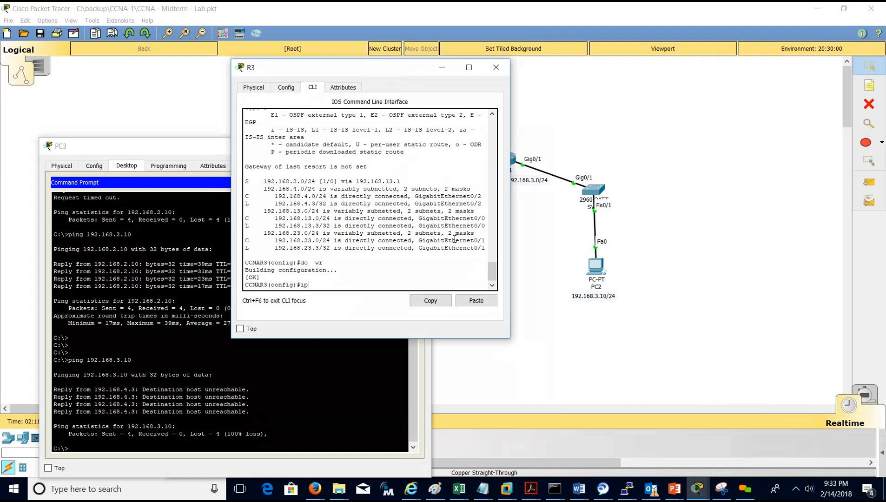
text(ute 192.168.3.0 255.255.255.0 192.168)
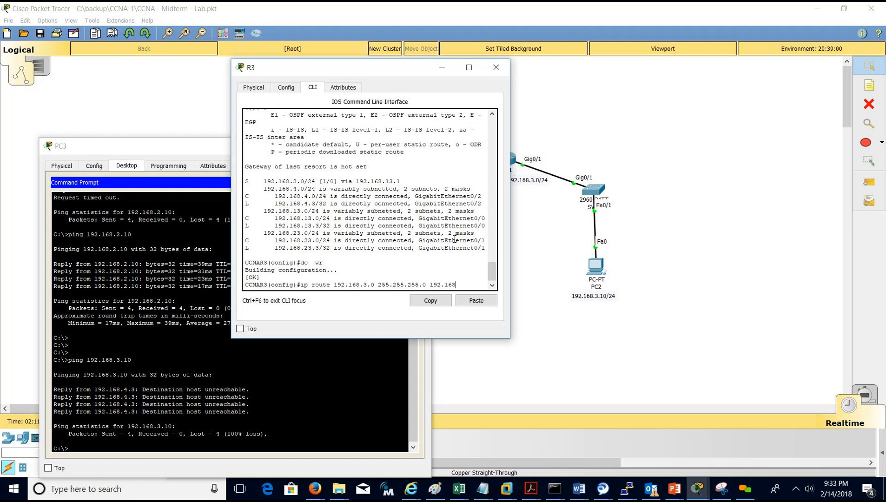
drag(306, 71, 156, 79)
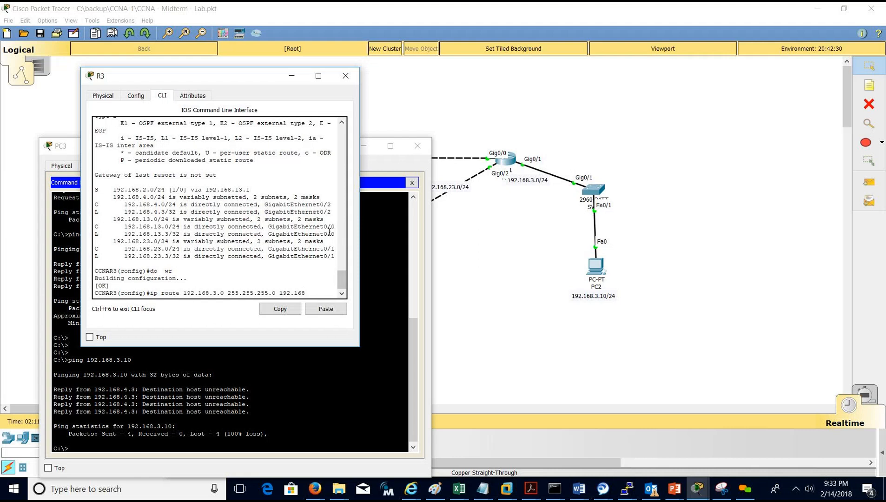
text(23.2)
key(Return)
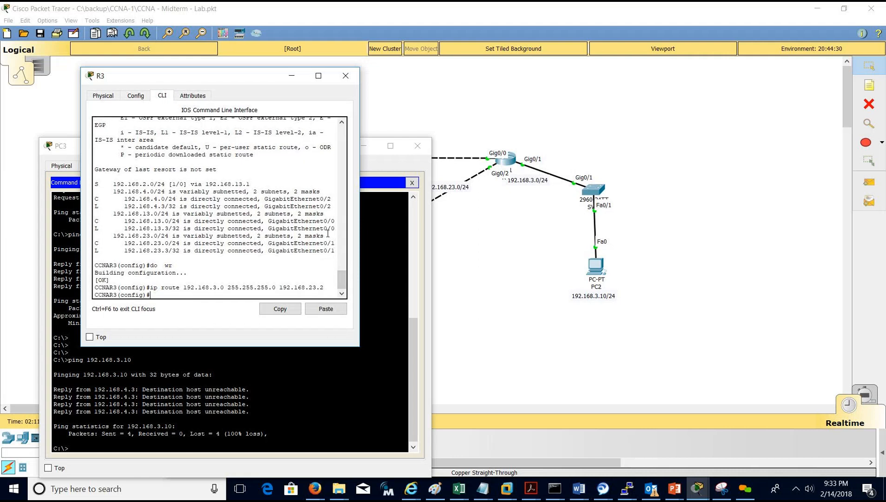
click(392, 353)
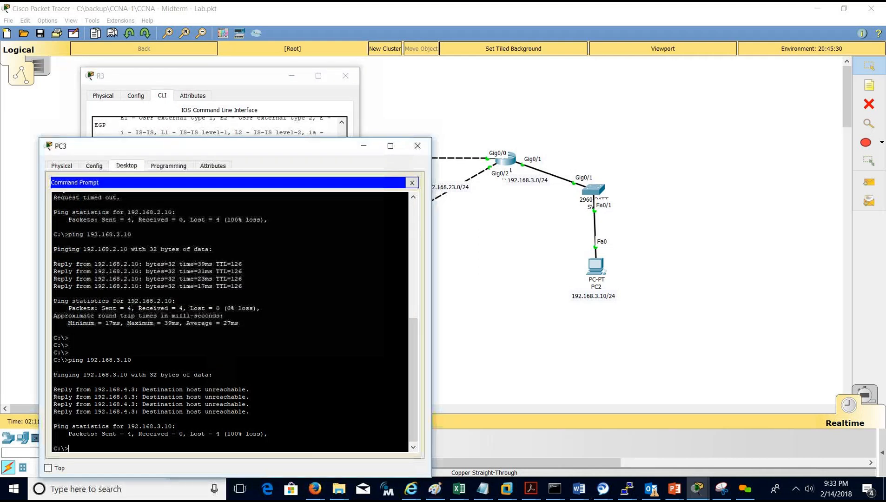
Rerun PC3's ping to 192.168.3.10, now timing out, and close R3's window.
key(Up)
key(Return)
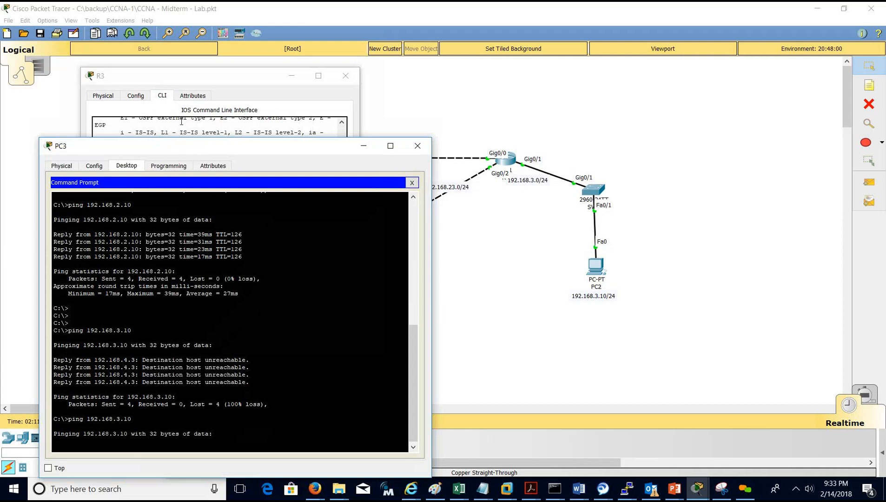
click(212, 78)
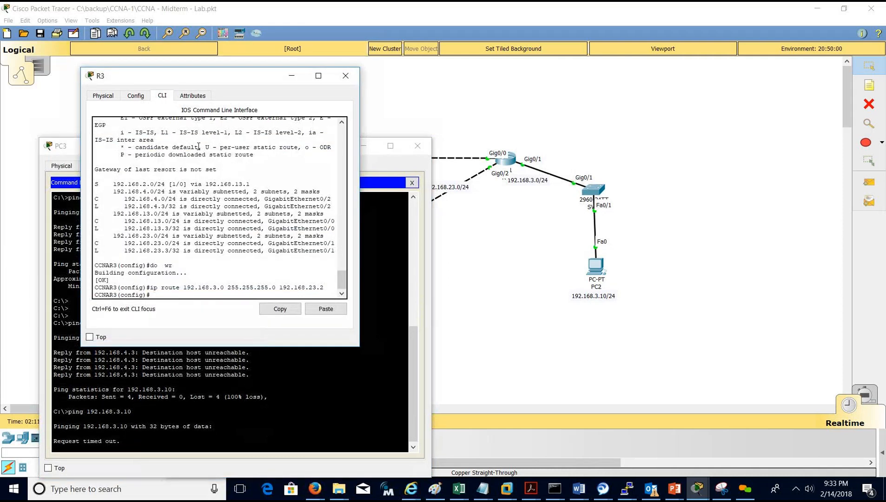
click(346, 76)
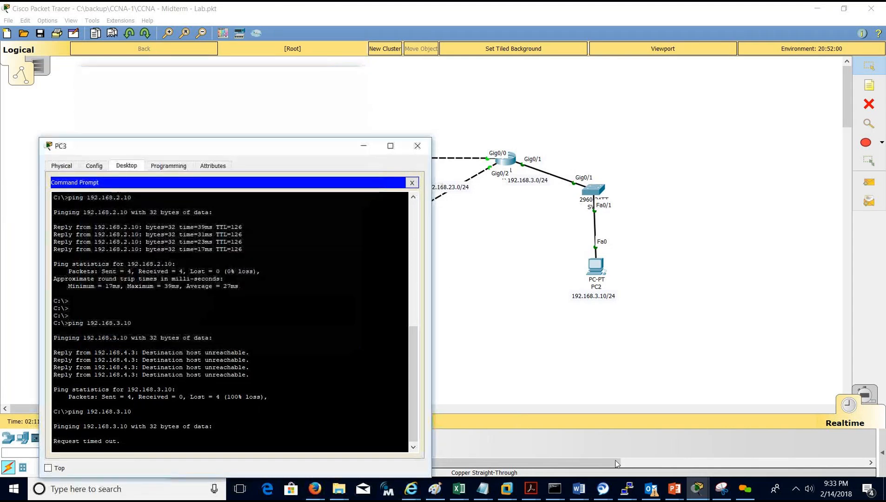
click(633, 493)
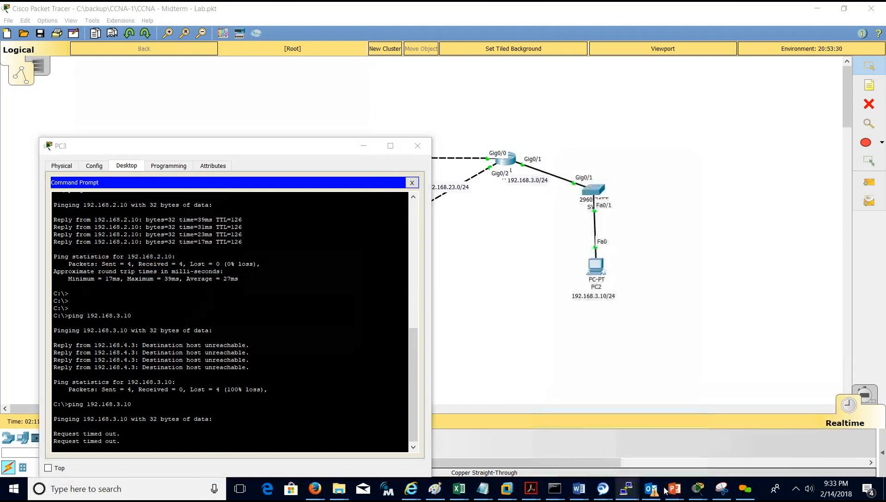
Add a static route on R2 to 192.168.4.0/24 via 192.168.23.3 and save with 'do wr'.
click(557, 330)
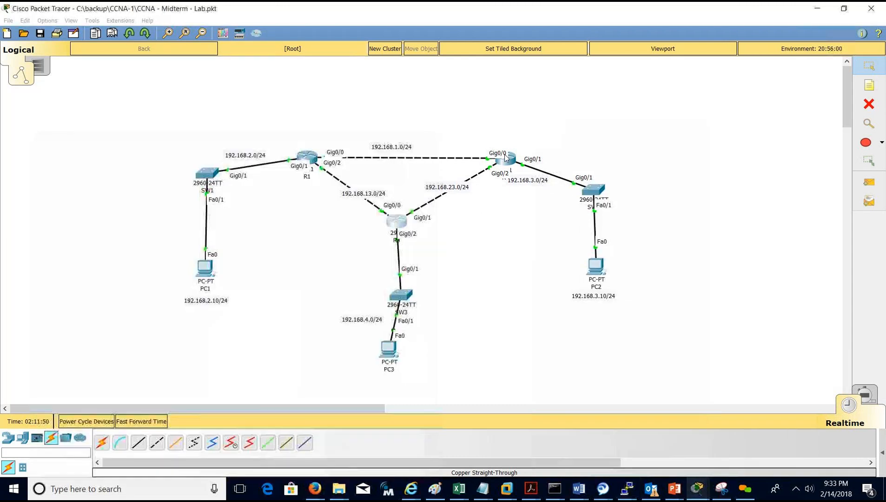
click(512, 163)
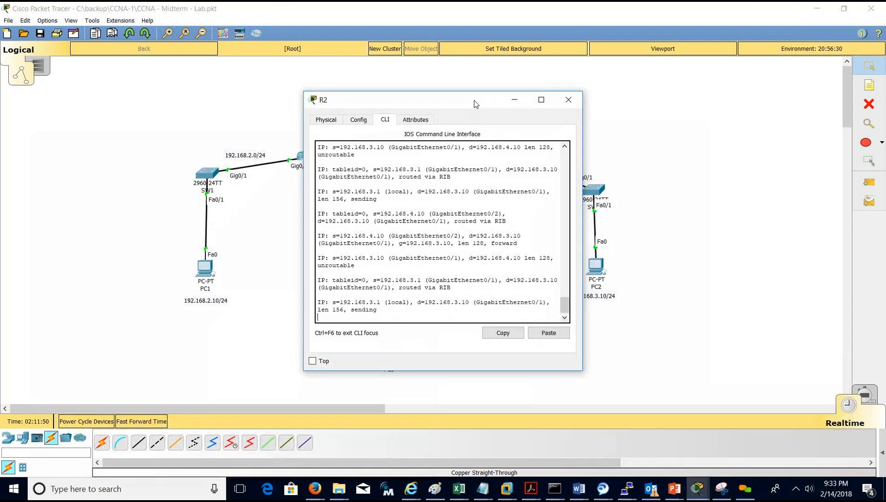
drag(474, 101, 705, 117)
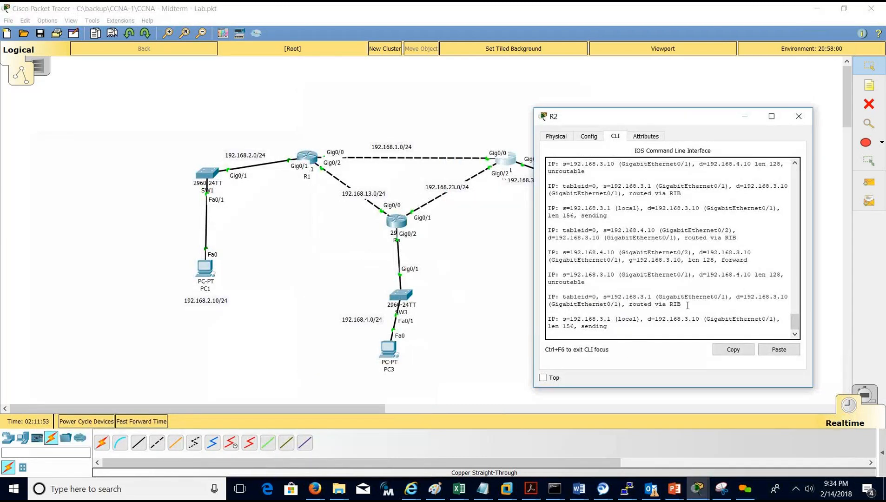
key(Return)
key(Return)
key(Return)
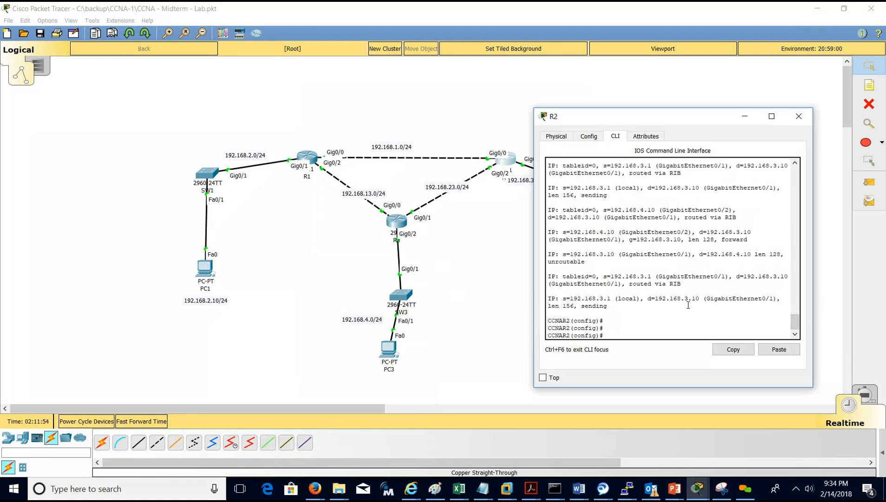
text(ip route )
text(192.)
text(169)
text(.4.0 )
text(255.2)
text(55.255.0)
text( 192)
text(.168)
text(.23.)
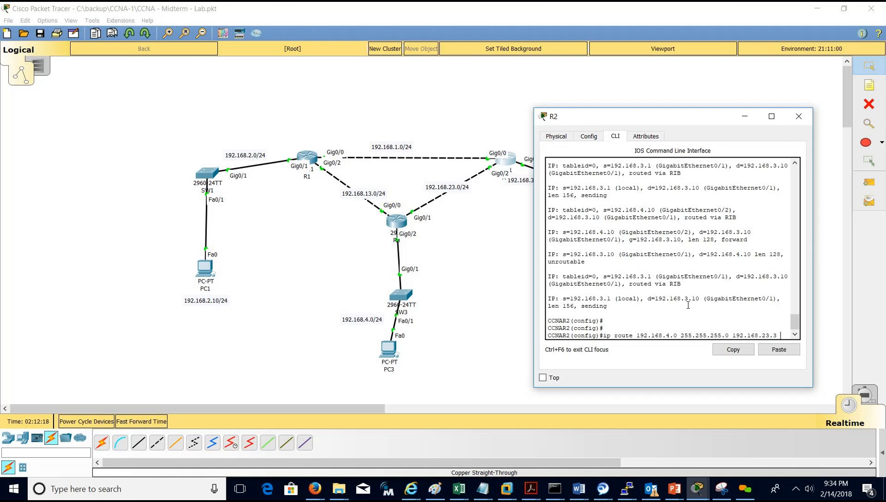
text(3)
key(Return)
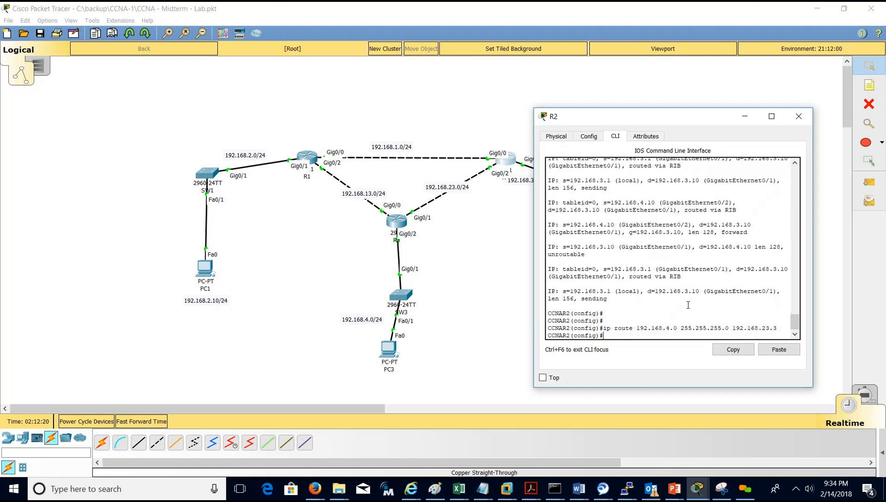
text(do wr)
key(Return)
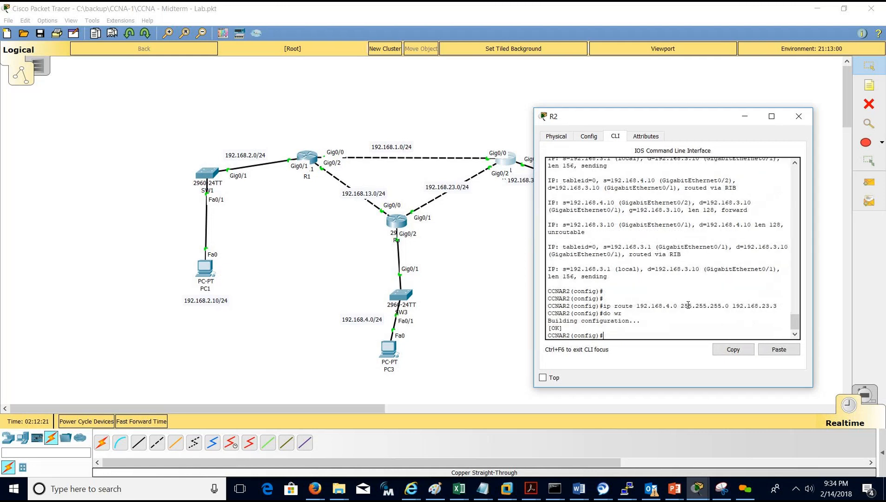
Rerun PC3's ping to PC2 at 192.168.3.10.
click(391, 355)
key(Up)
key(Return)
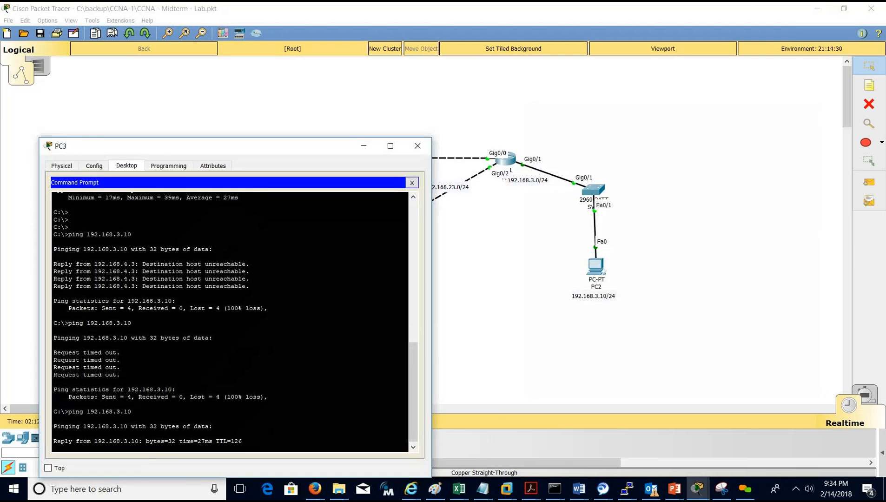
Close PC3's window once its pings to 192.168.3.10 get replies.
click(421, 152)
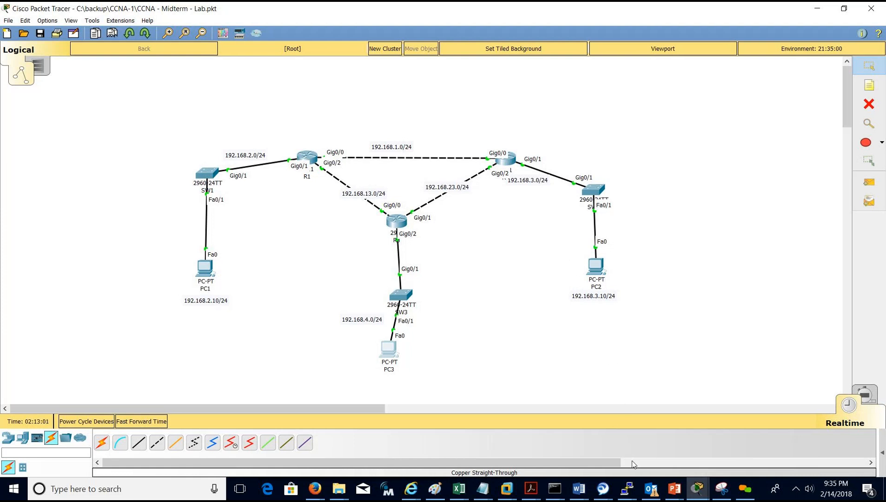
Switch to the Midterm-requirements.docx document in Word.
click(579, 490)
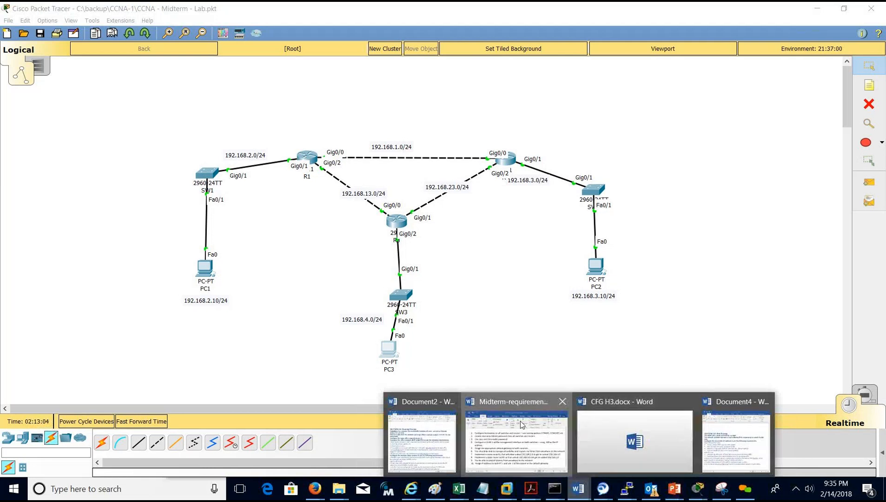
click(521, 424)
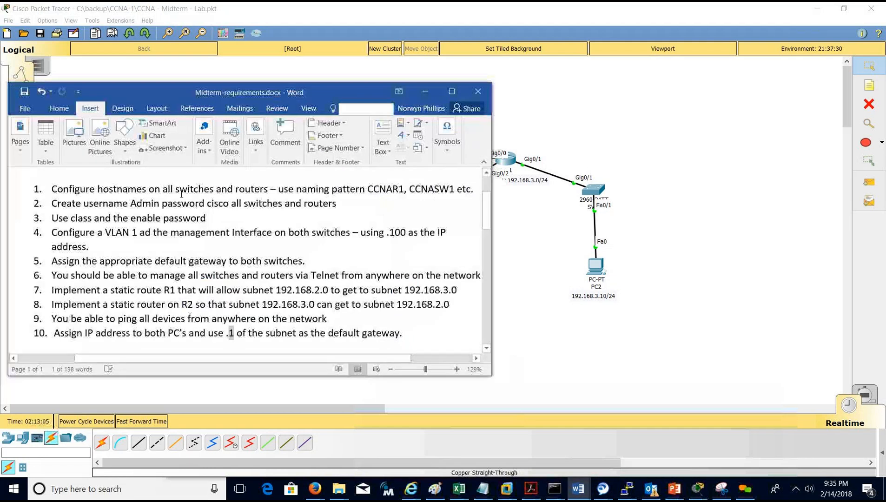
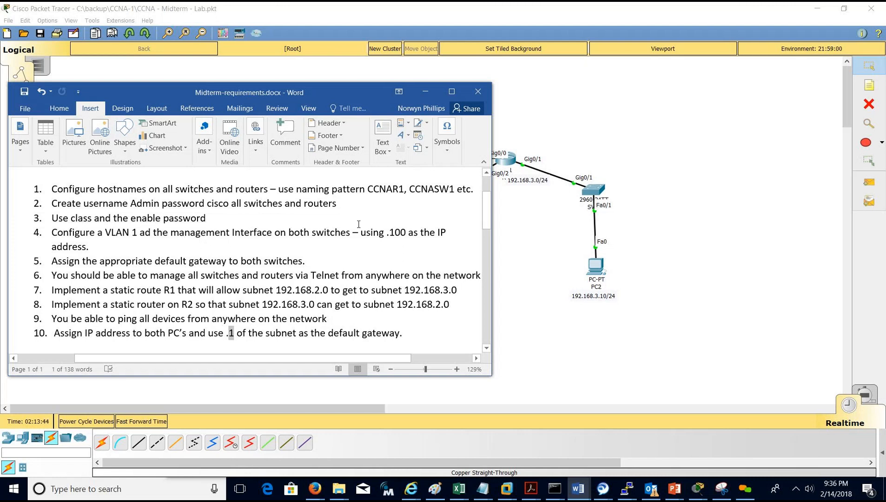
Bring the Packet Tracer lab topology back in front of the Word requirements document.
click(534, 245)
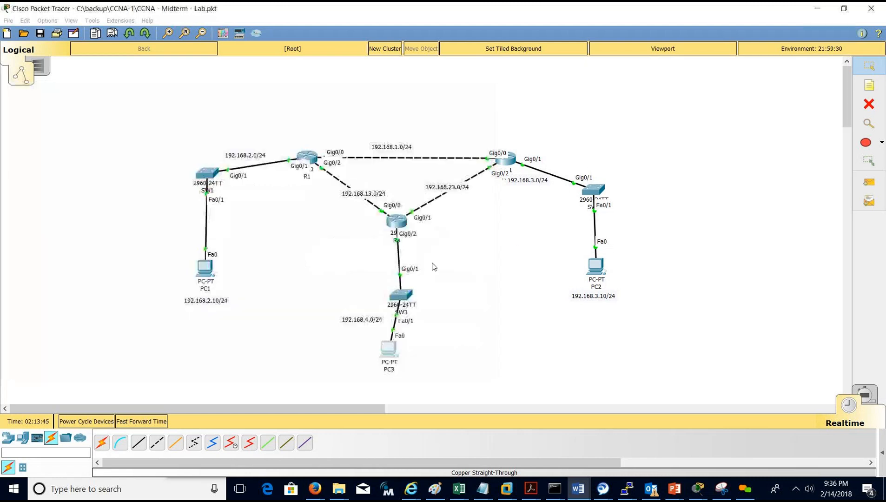
Open SW3's CLI and enter privileged EXEC mode with enable.
click(402, 297)
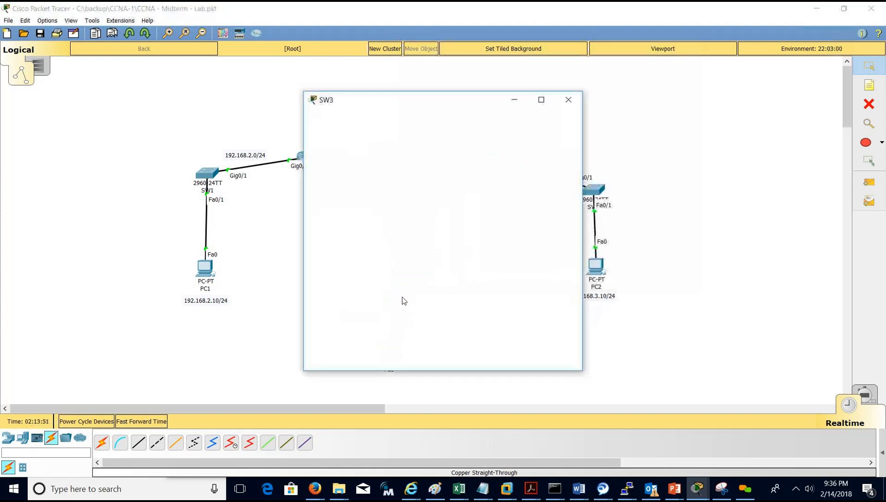
drag(433, 105, 654, 112)
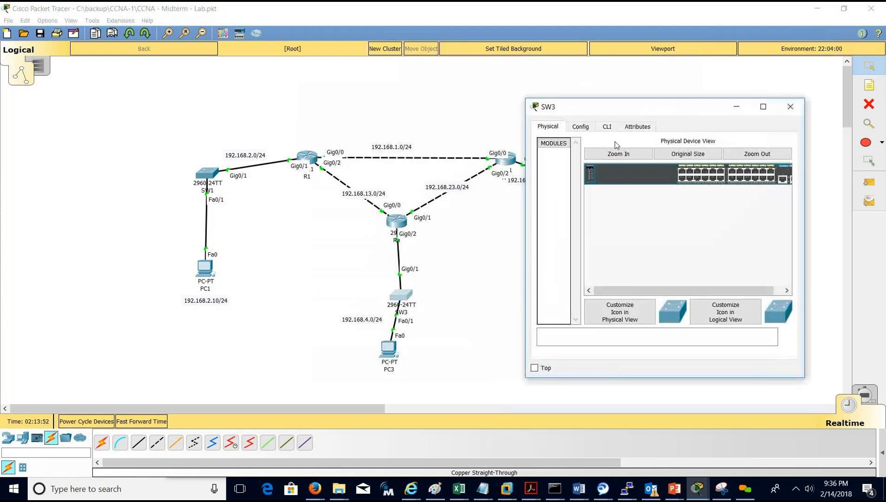
click(606, 126)
key(Return)
key(Return)
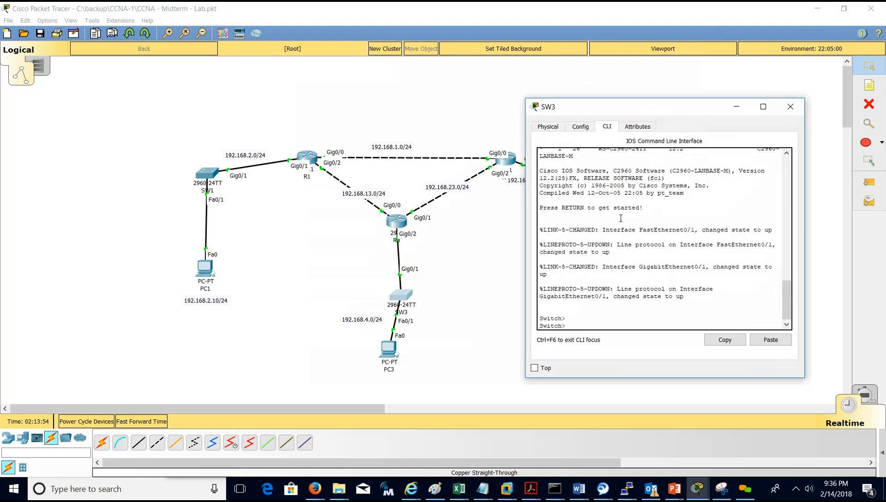
text(enable)
key(Return)
Rename the switch to CCNSW1 in global configuration and save with do wr.
key(Return)
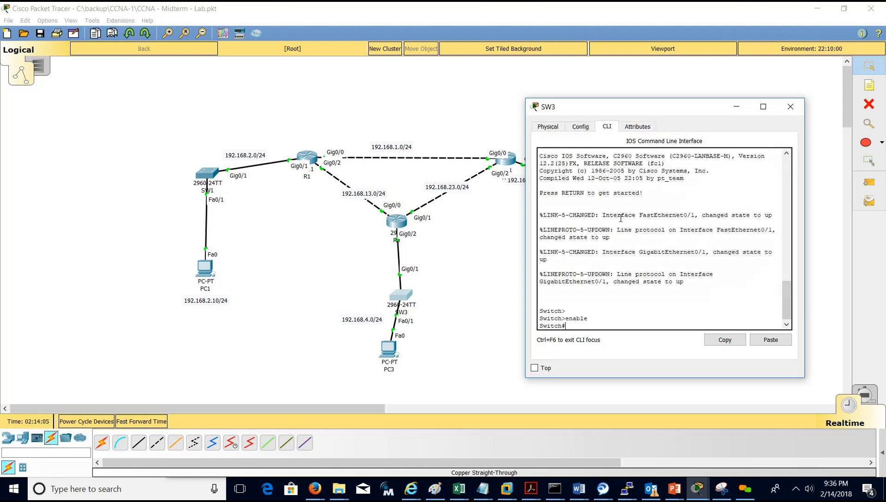
text(conf t)
key(Return)
text(h)
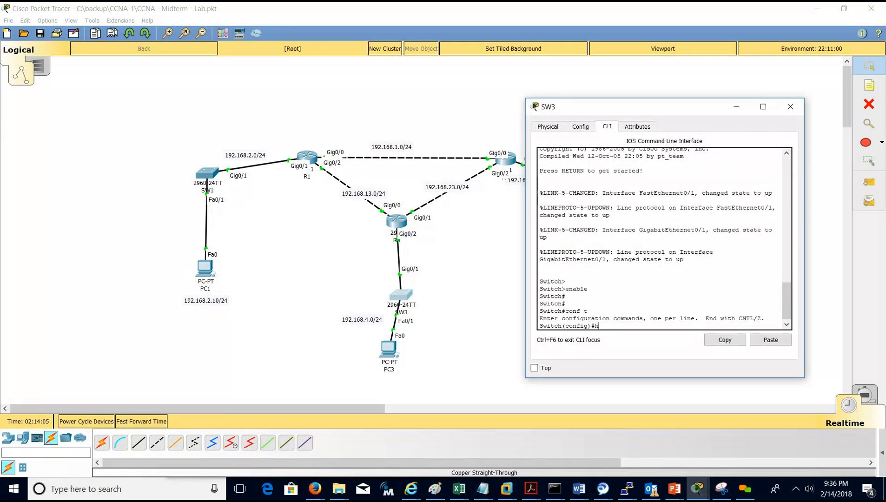
text(ostname CCNSW1)
key(Return)
text(do wr)
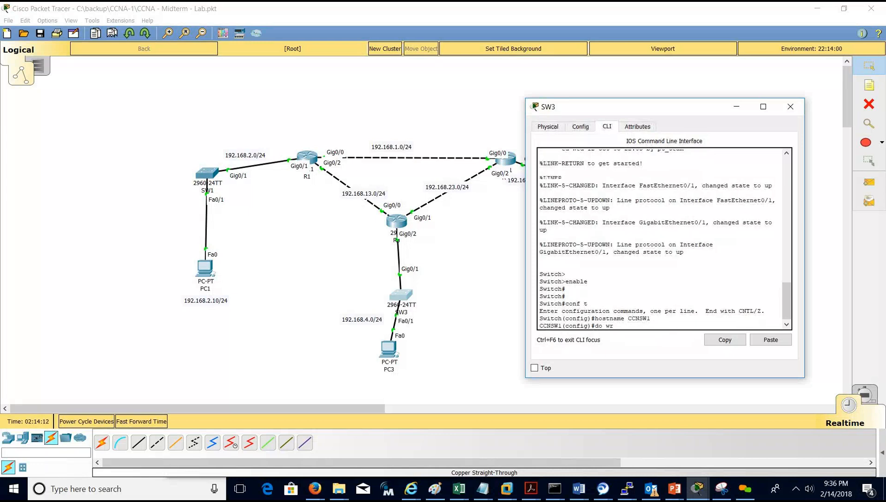
key(Return)
key(Return)
key(Return)
key(Return)
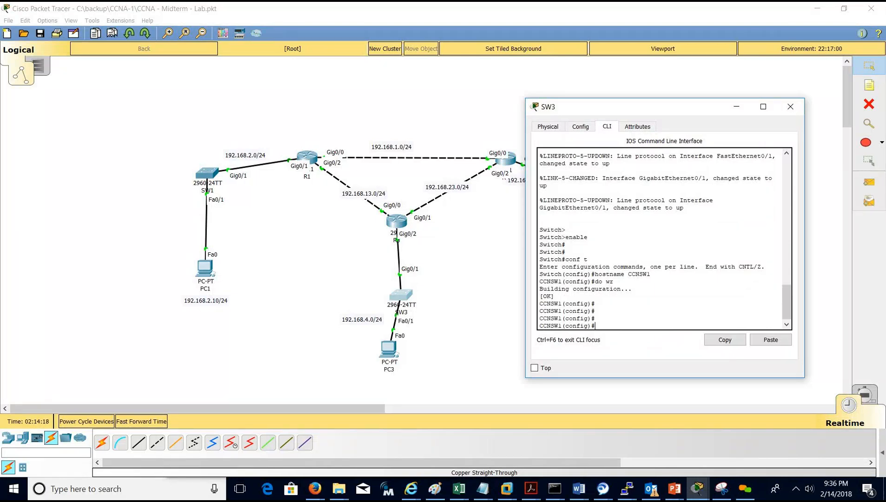
Create local user admin with a password and set an enable password.
text(username admin password cisco)
key(Return)
text(enca)
key(Tab)
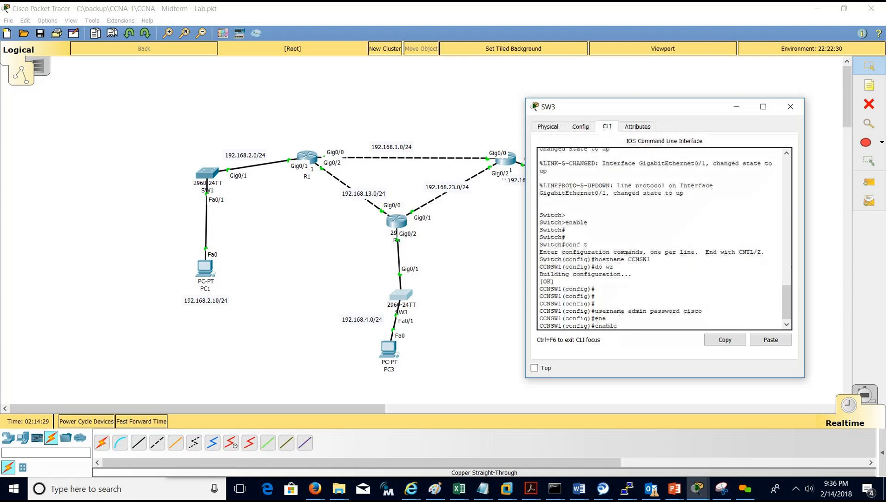
text(pass)
key(Tab)
text(class)
key(Return)
Check the running configuration, noting the enable password stored in plain text.
text(do shwo run)
key(Return)
text(do show run)
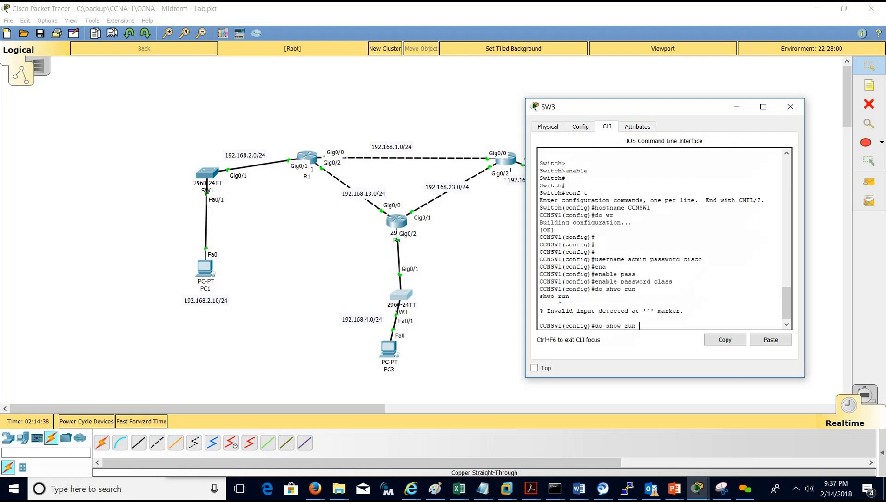
key(Return)
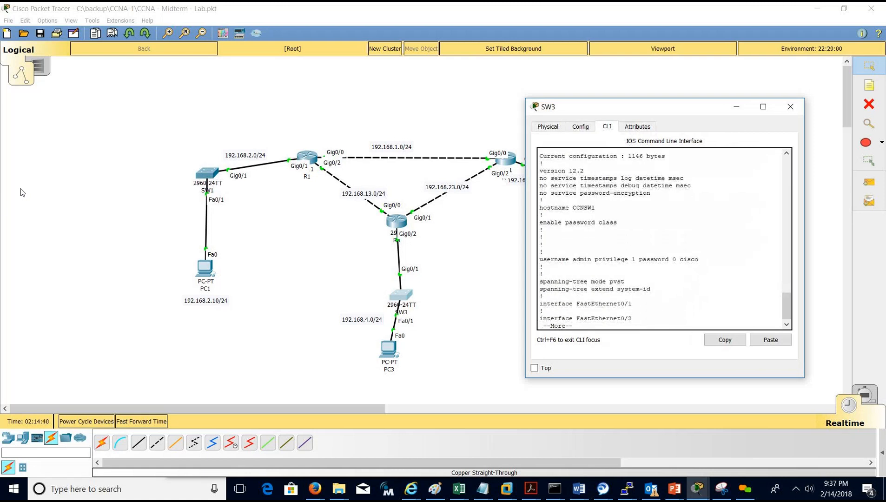
drag(625, 225, 548, 217)
click(628, 238)
key(q)
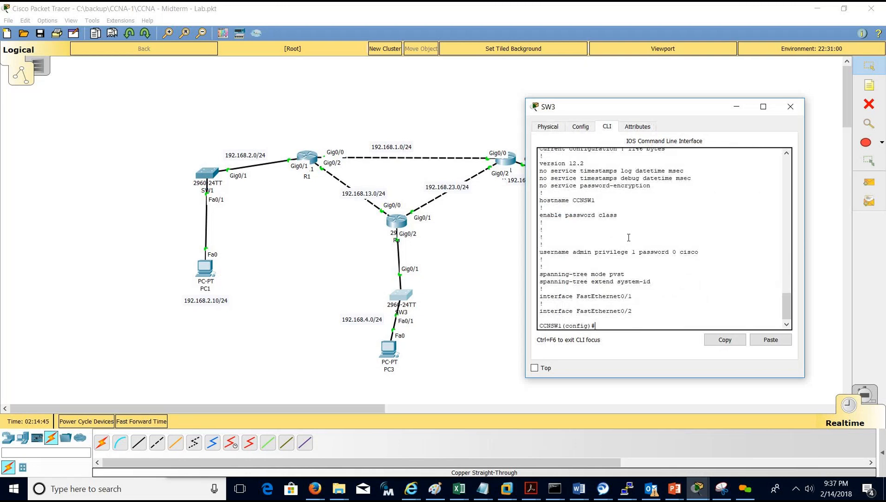
Turn on service password-encryption on CCNSW1.
text(service pass)
key(Tab)
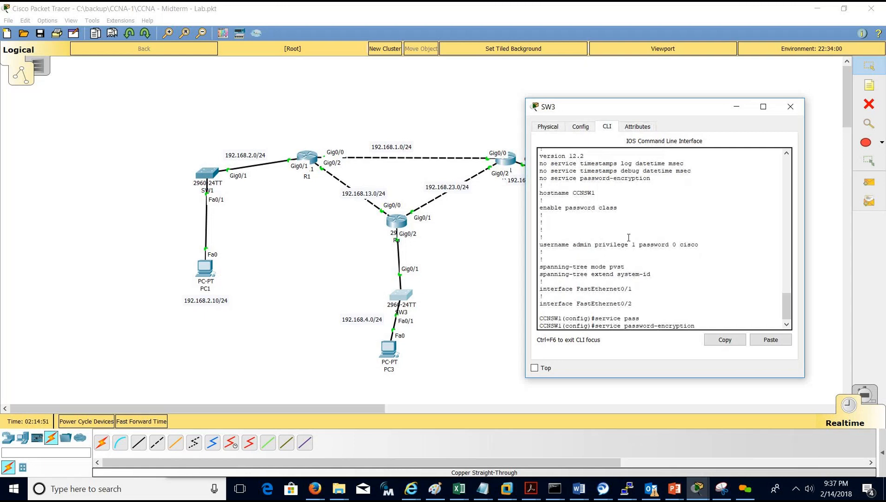
key(Return)
Confirm in the running configuration that passwords are now encrypted, then save with do wr.
text(do shwo)
key(BackSpace)
text(ow run)
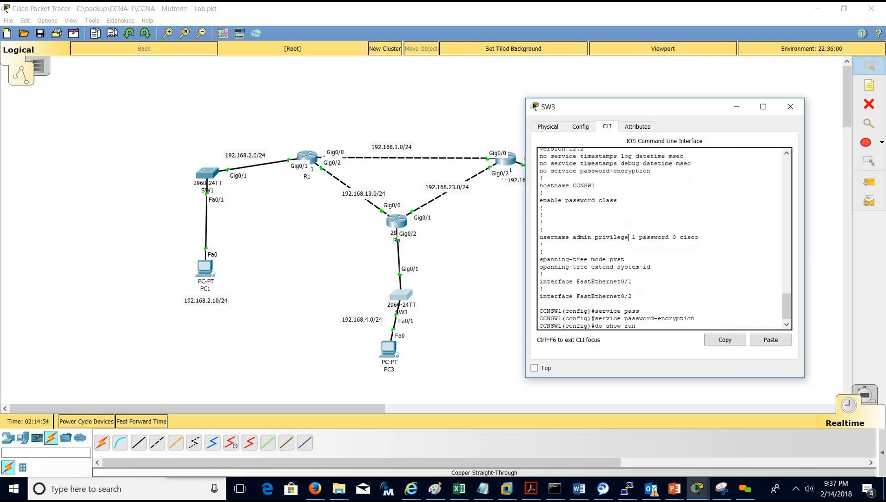
key(Return)
drag(651, 245, 536, 244)
click(706, 228)
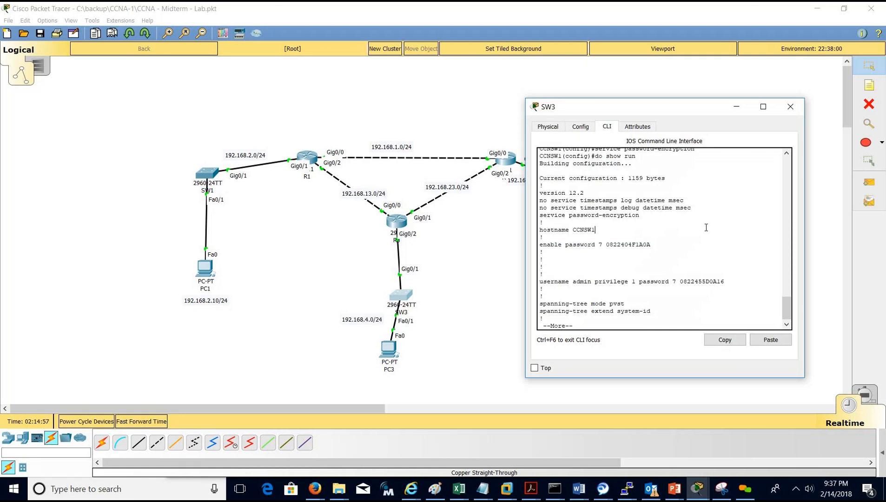
key(ctrl+c)
text(do wr)
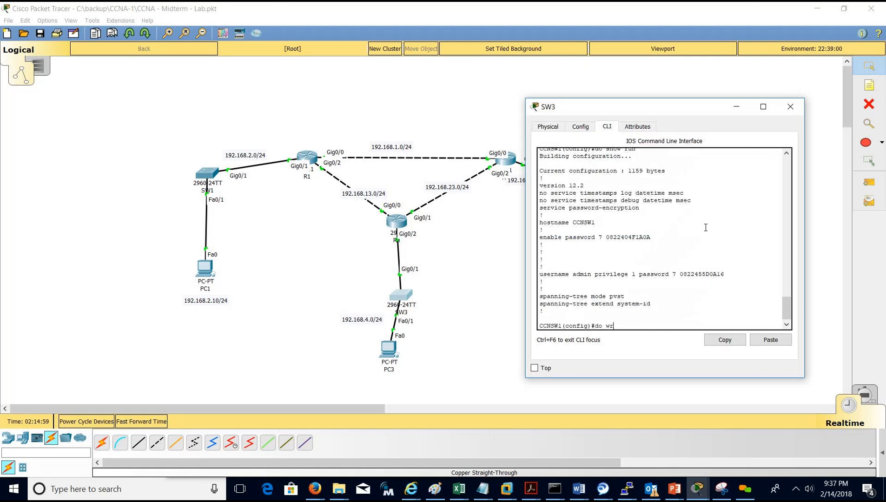
key(Return)
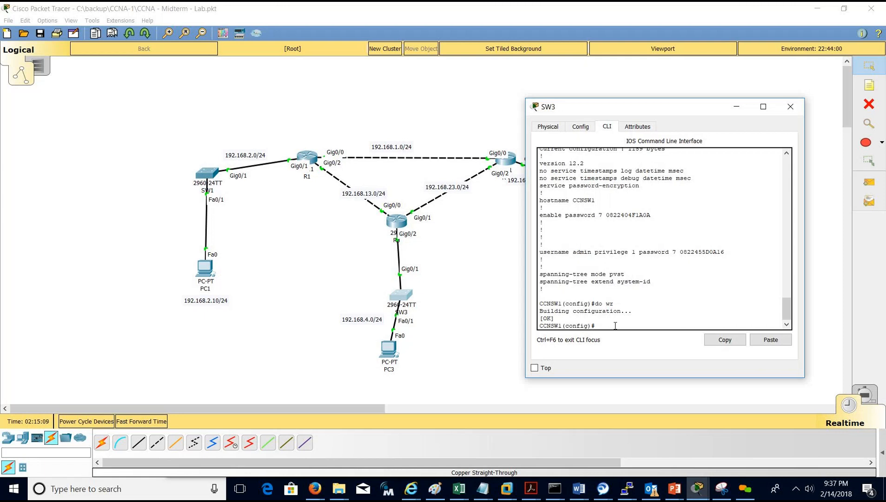
Configure VTY lines 0–15 for login local and save the configuration.
text(vty)
text( 0)
text( 0 15)
key(Return)
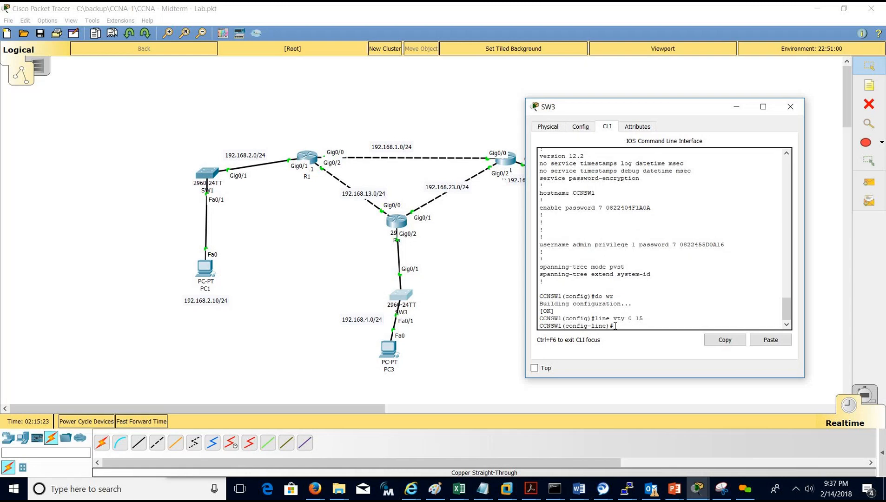
text(login local ?)
key(Return)
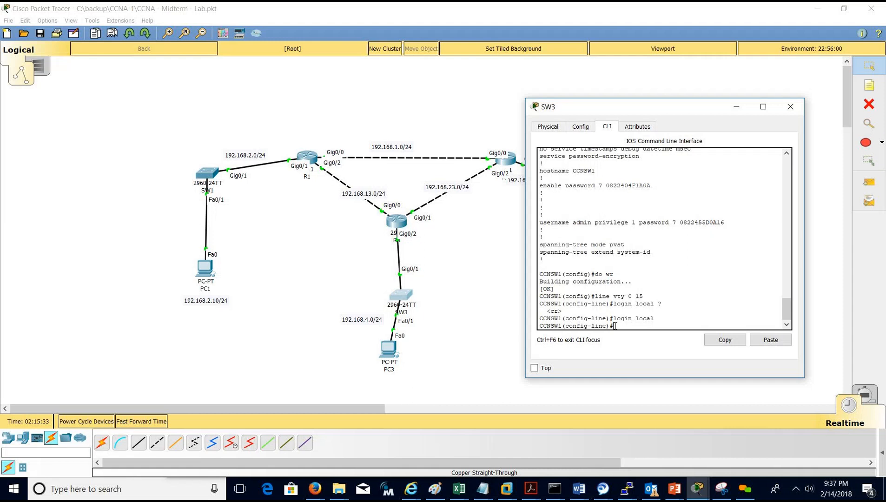
text(do wr)
key(Return)
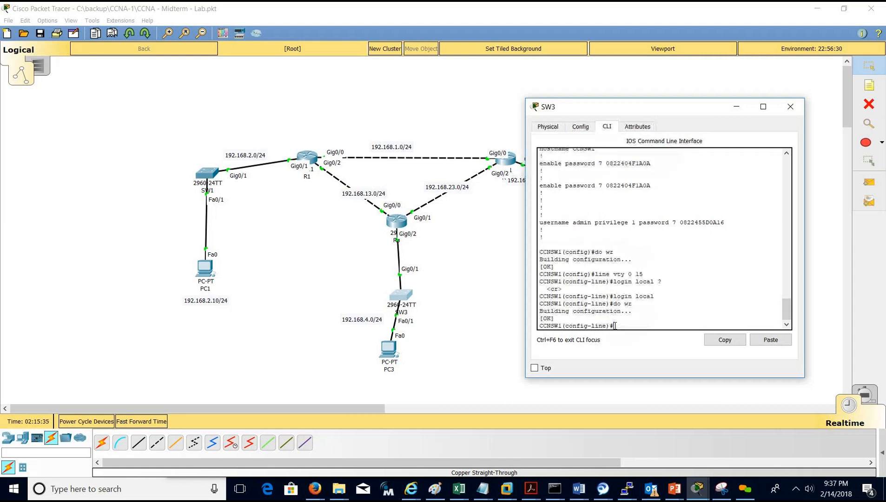
key(Return)
key(Return)
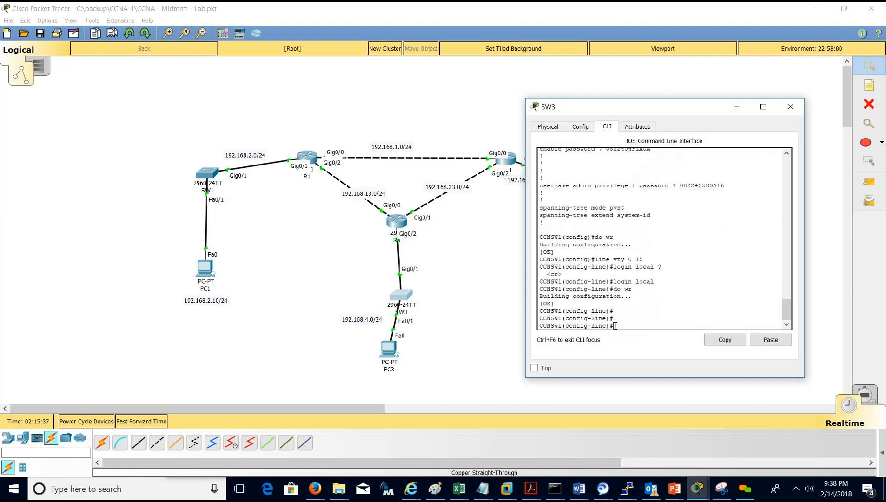
Set transport input all on the VTY lines, save, and exit to privileged mode.
text(tra)
key(Tab)
text(in)
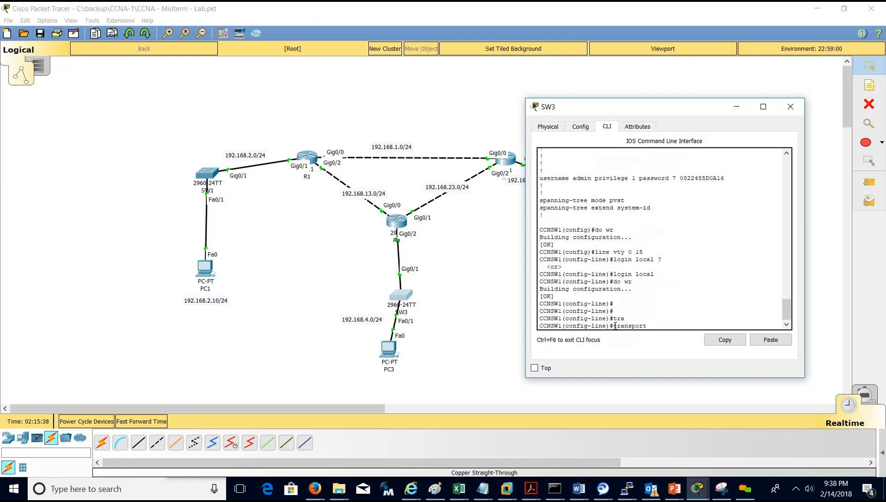
key(Tab)
text(all)
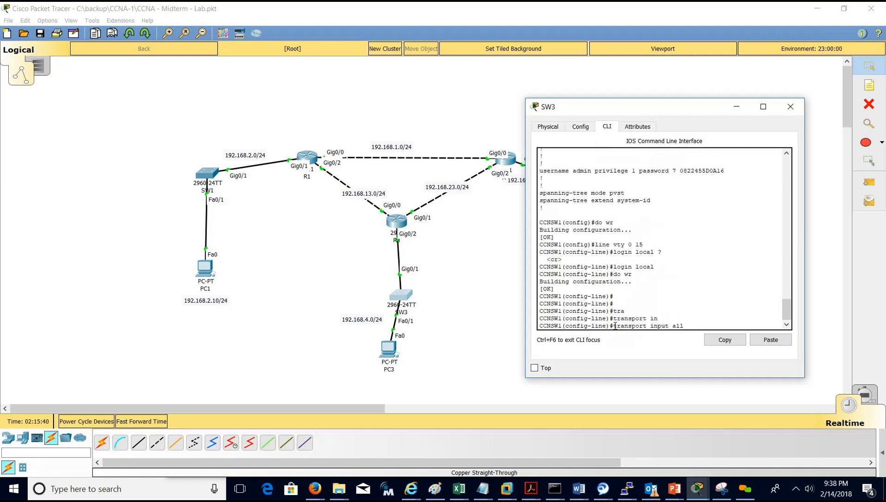
key(Return)
text(do wr)
key(Return)
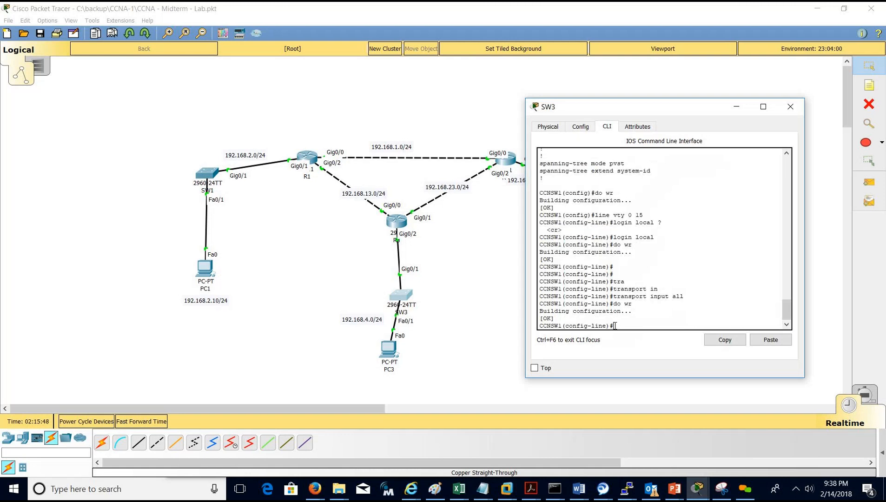
text(do)
key(ctrl+z)
key(Return)
key(Return)
key(Return)
key(Return)
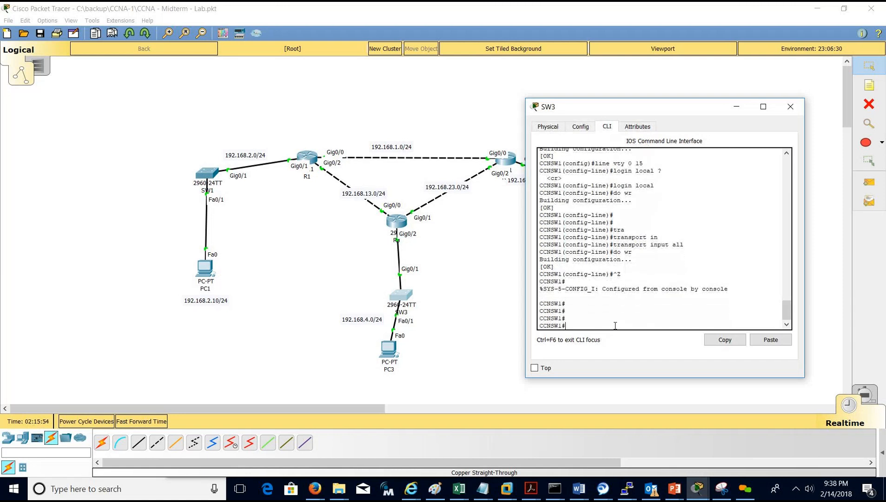
Review SW3's running configuration and enter global configuration mode.
text(sh run)
key(Return)
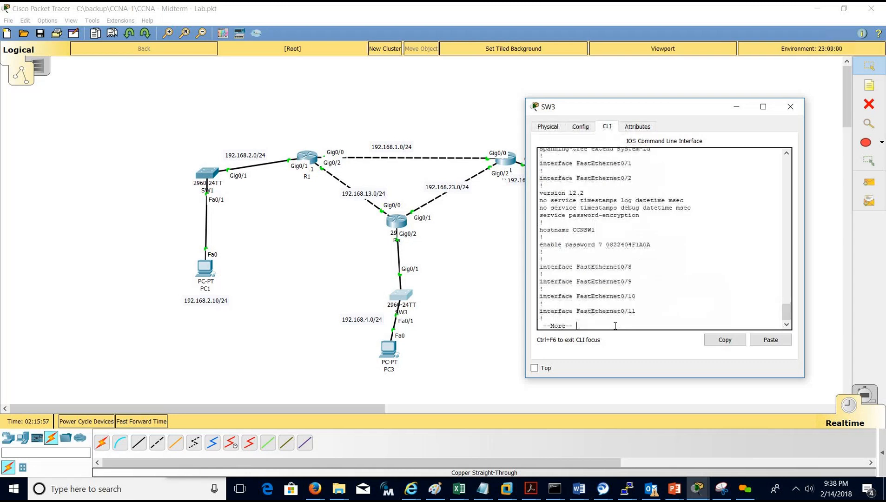
key(space)
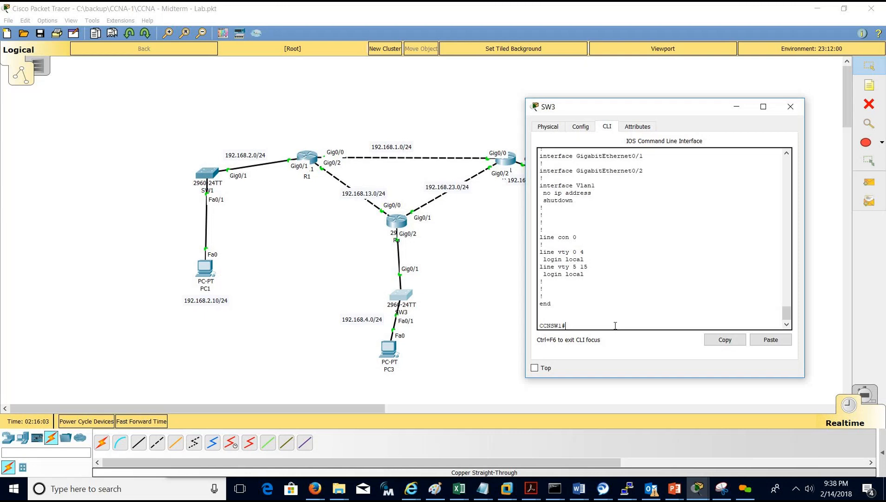
text(vonf t)
key(Return)
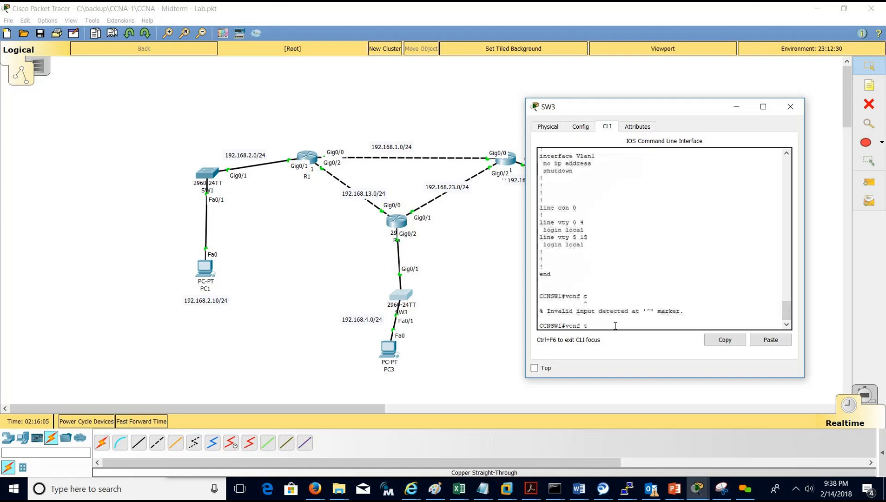
text(conf t)
key(Return)
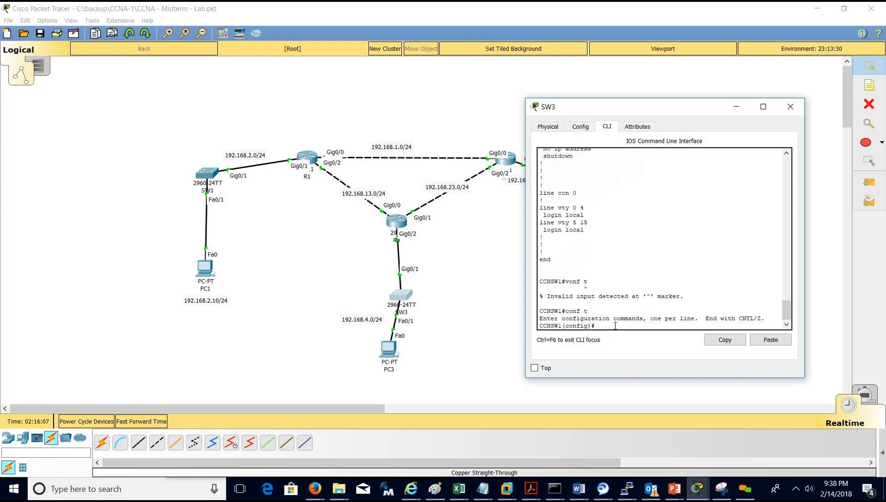
scroll(589, 233, up, 3)
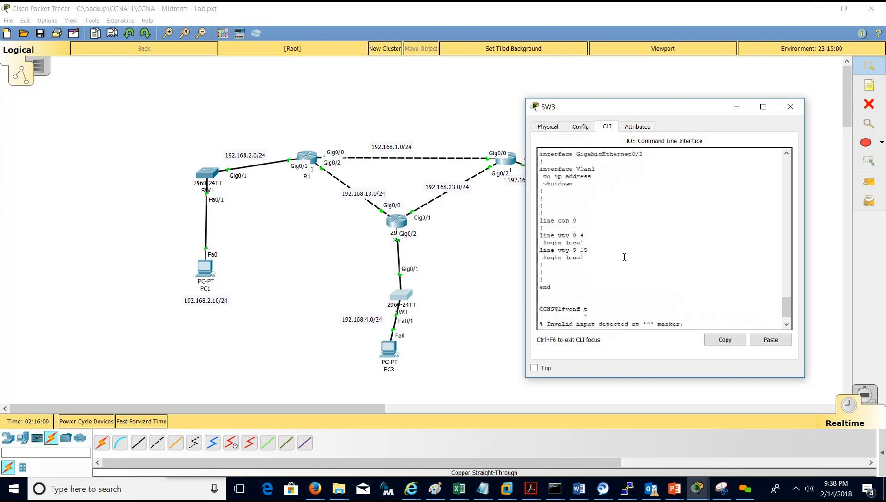
scroll(589, 233, up, 1)
drag(539, 224, 593, 247)
scroll(608, 260, down, 3)
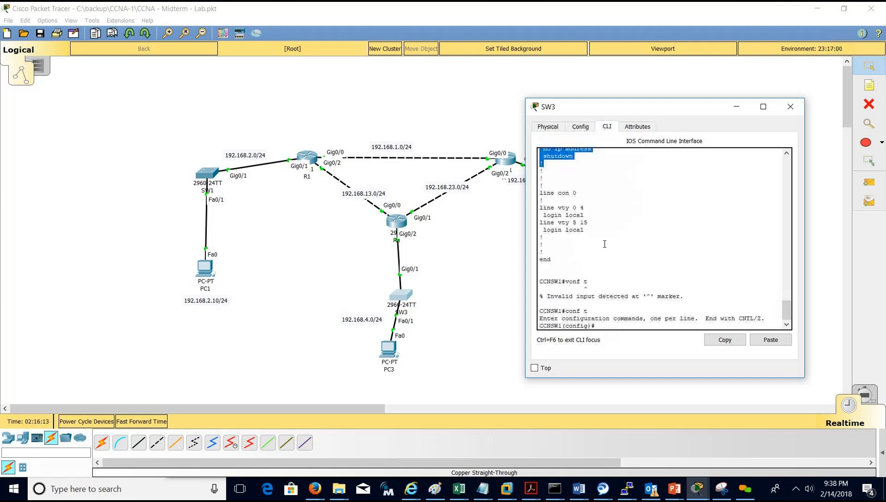
scroll(603, 245, up, 4)
scroll(581, 260, down, 5)
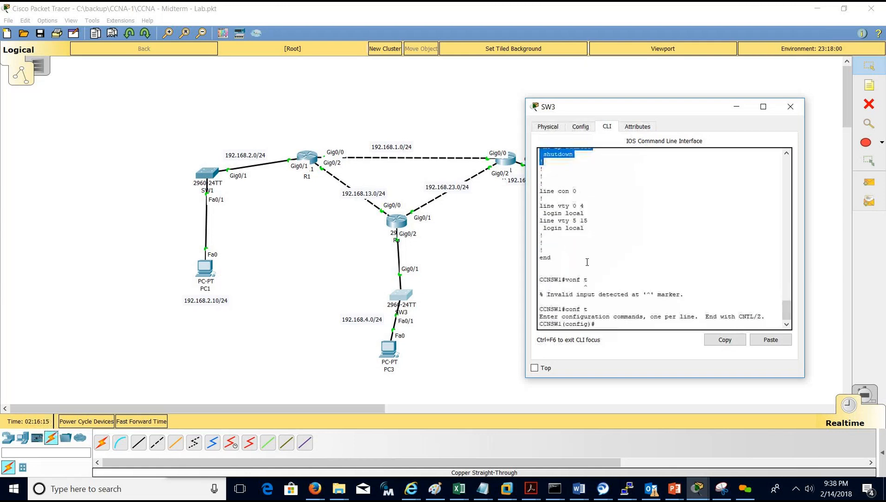
Enable interface VLAN 1 with address 192.168.4.100 255.255.255.0 and save the configuration.
text(int vl )
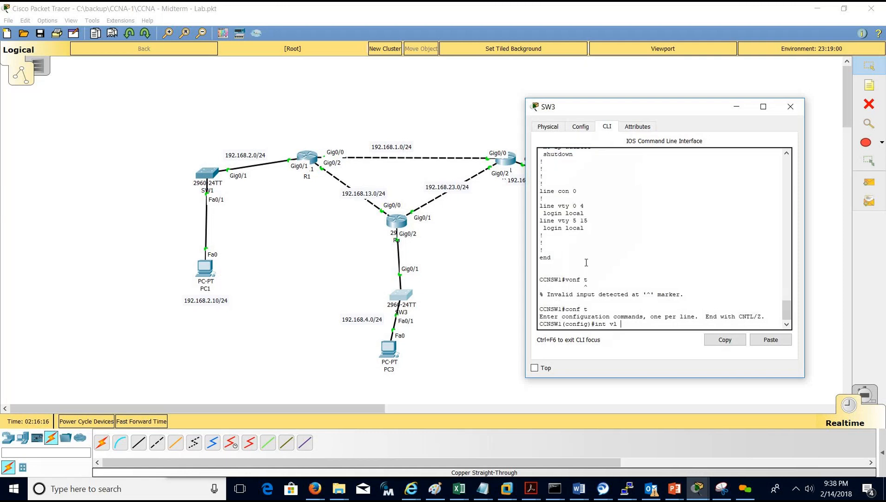
text(1)
key(Return)
text(no shut)
key(Return)
key(Return)
key(Return)
key(Return)
key(Return)
text(ip add)
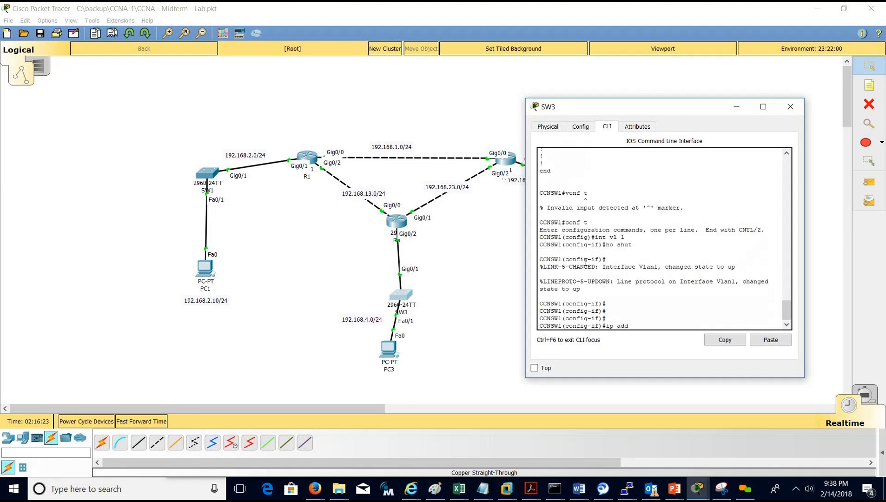
text( 192.168.4.100 255.255.255.0)
key(Return)
text(do wr)
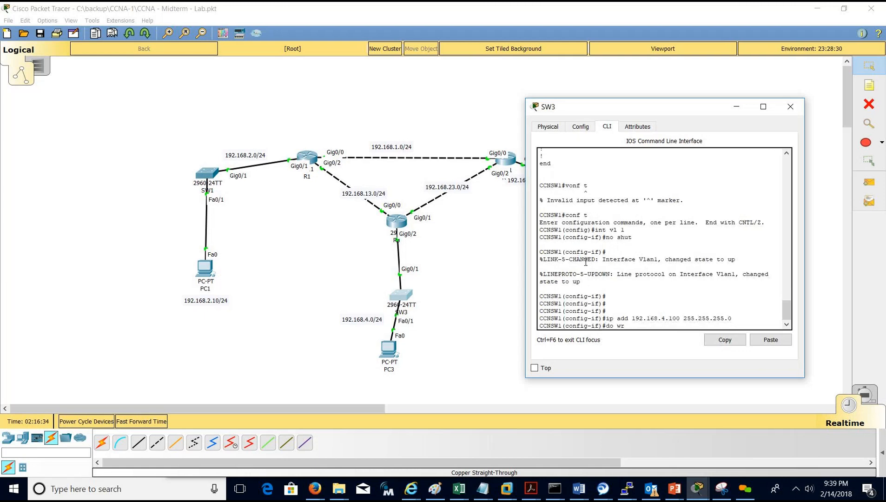
key(Return)
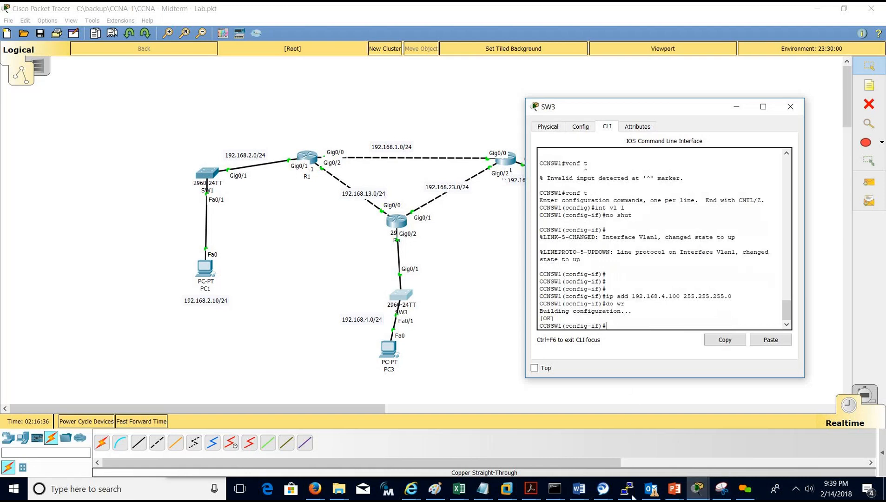
click(579, 488)
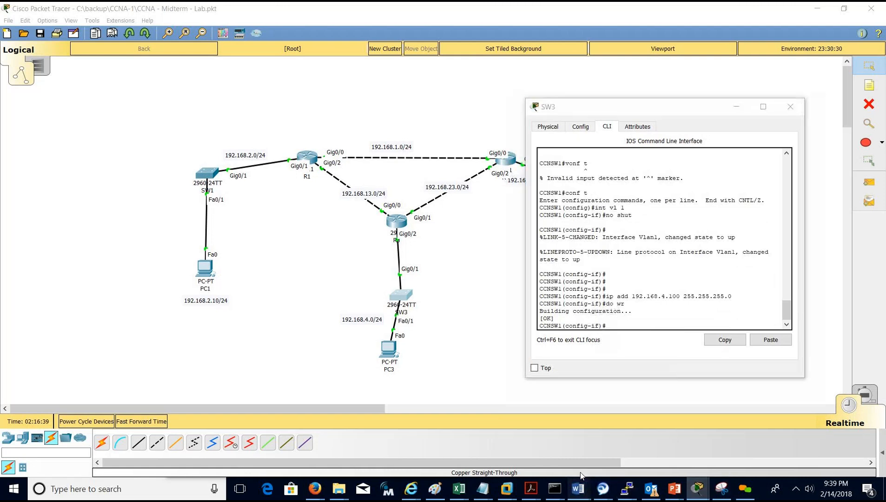
click(535, 435)
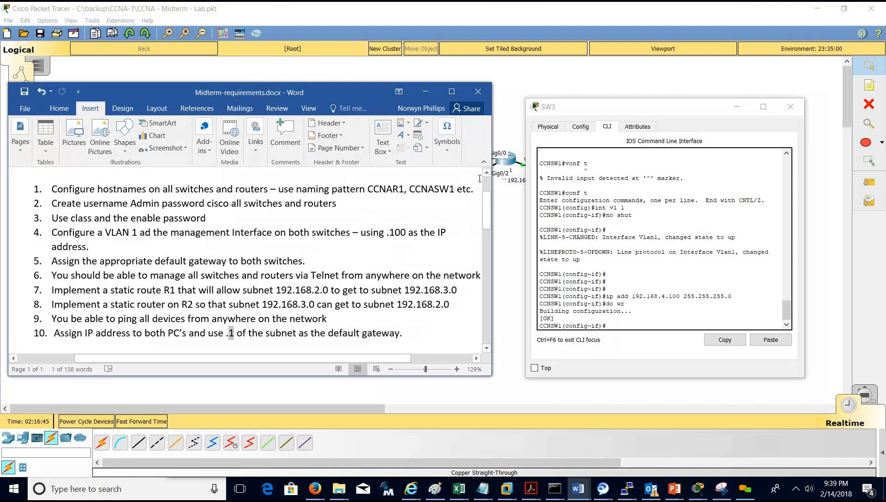
click(478, 91)
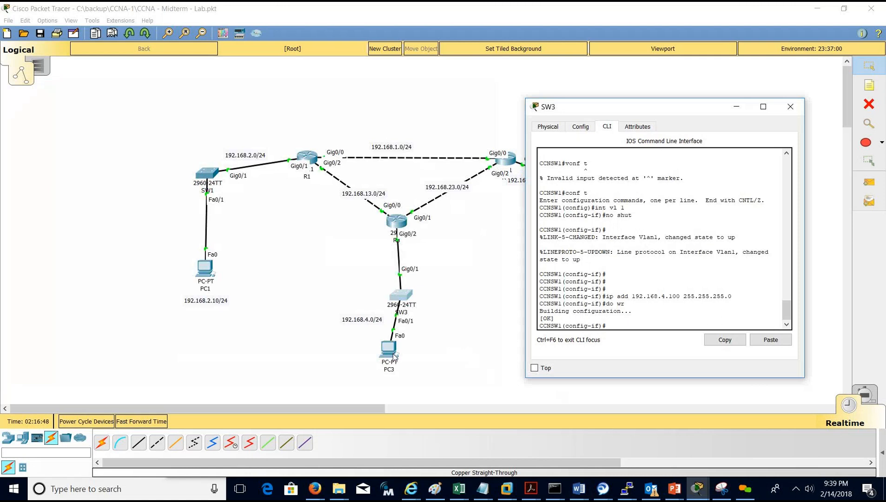
click(694, 488)
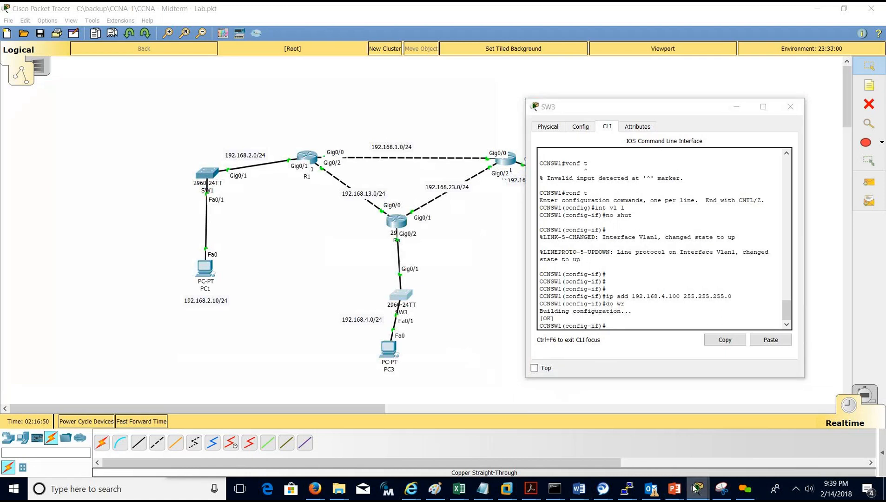
Open PC3's Command Prompt and arrange its window beside SW3's console.
click(393, 352)
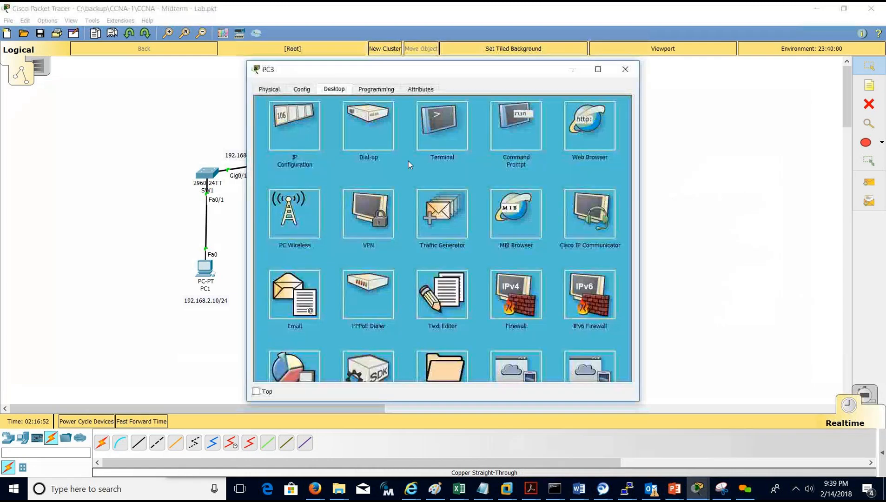
click(492, 123)
drag(473, 72, 365, 117)
drag(242, 114, 115, 179)
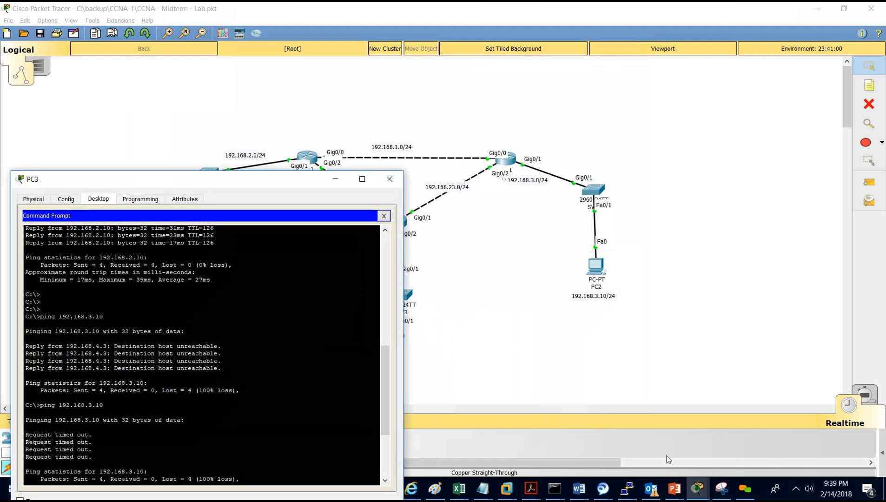
click(699, 487)
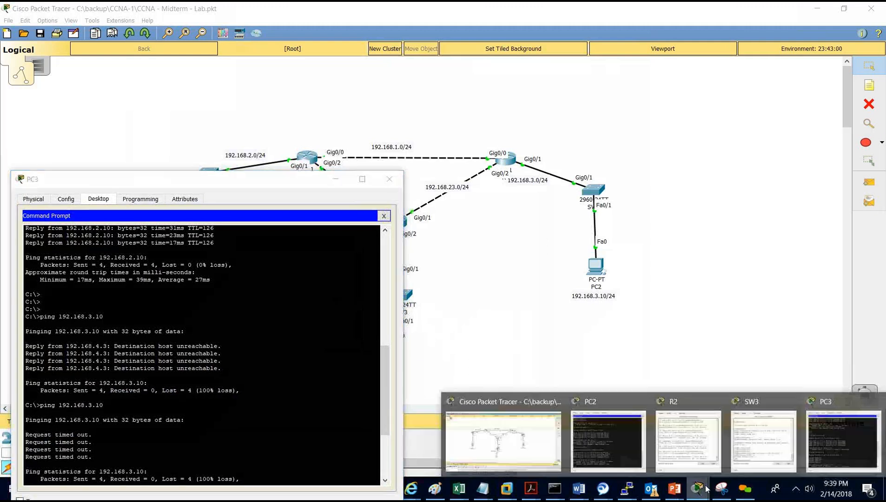
click(754, 434)
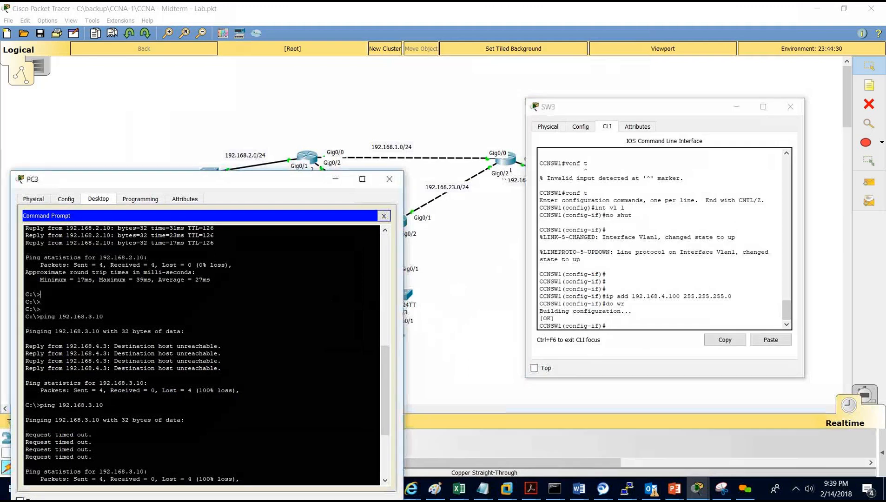
Ping 192.168.4.100 from PC3, getting 3 of 4 replies, then close PC3's window.
key(Return)
key(Return)
key(Return)
key(Return)
text(ping)
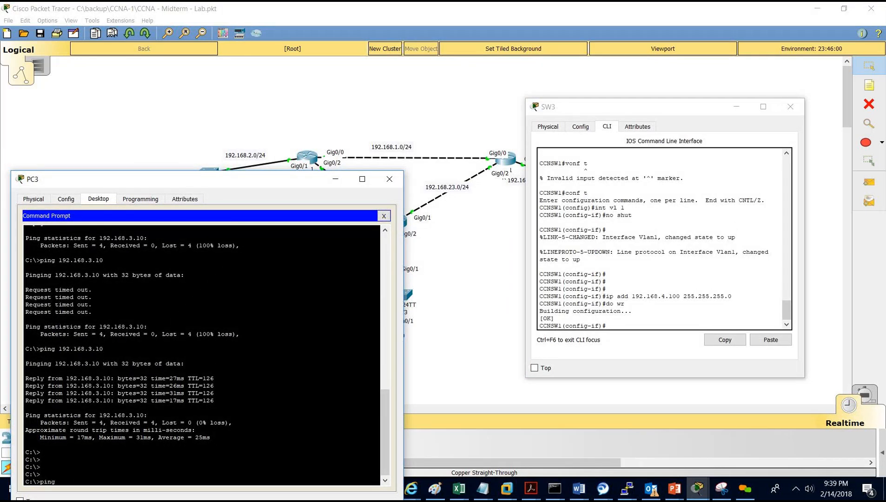
text( 192.168.4.100)
key(Return)
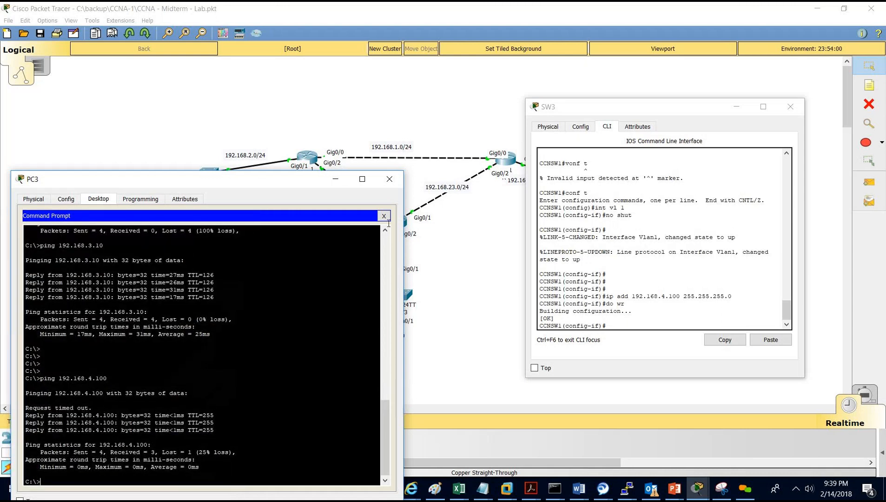
click(389, 179)
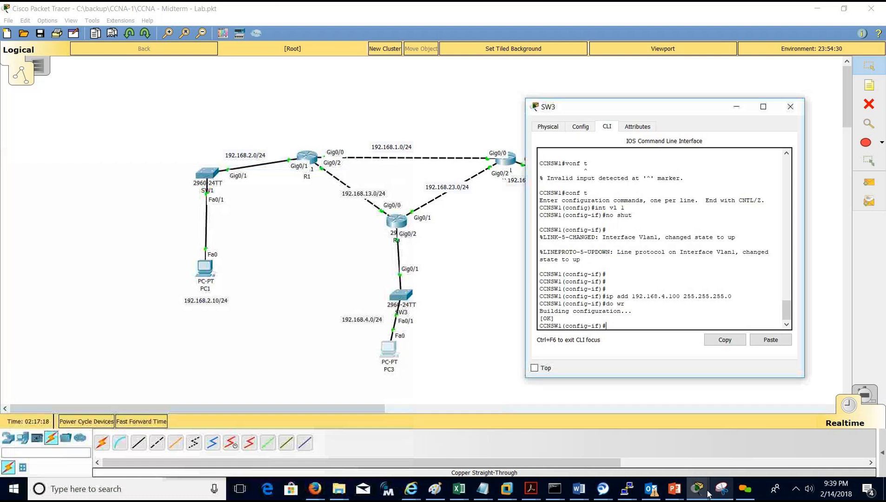
Ping 192.168.4.100 from PC2's command prompt; the requests time out.
mouse_move(702, 491)
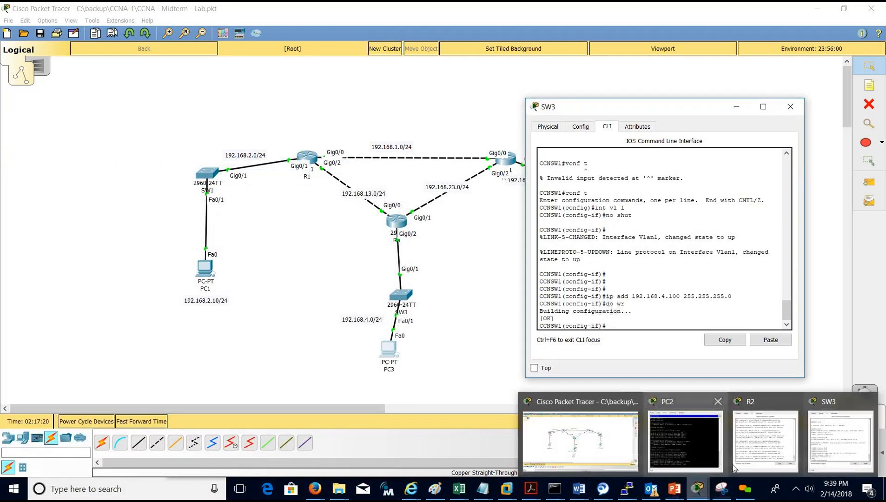
click(696, 441)
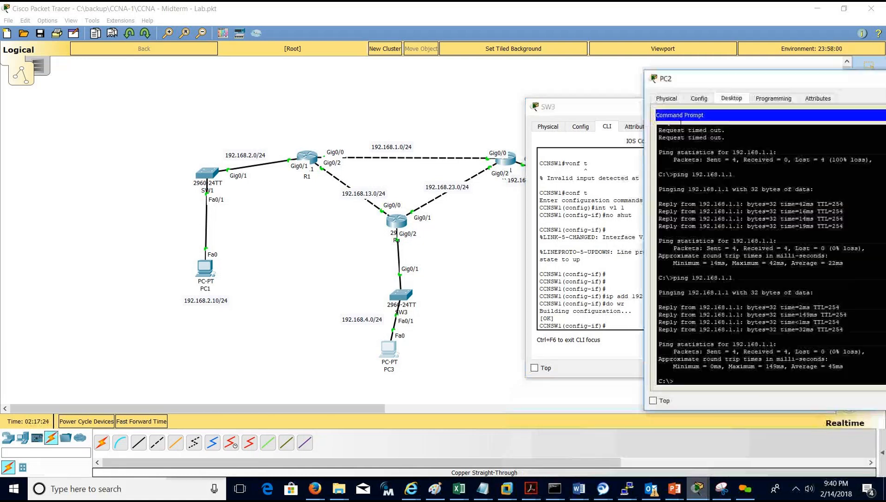
text(ping 192.168)
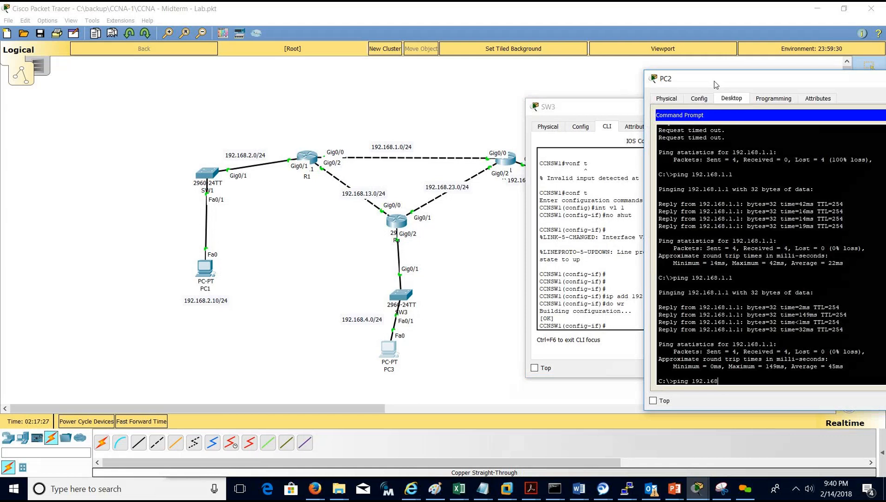
text(.4.100)
key(Return)
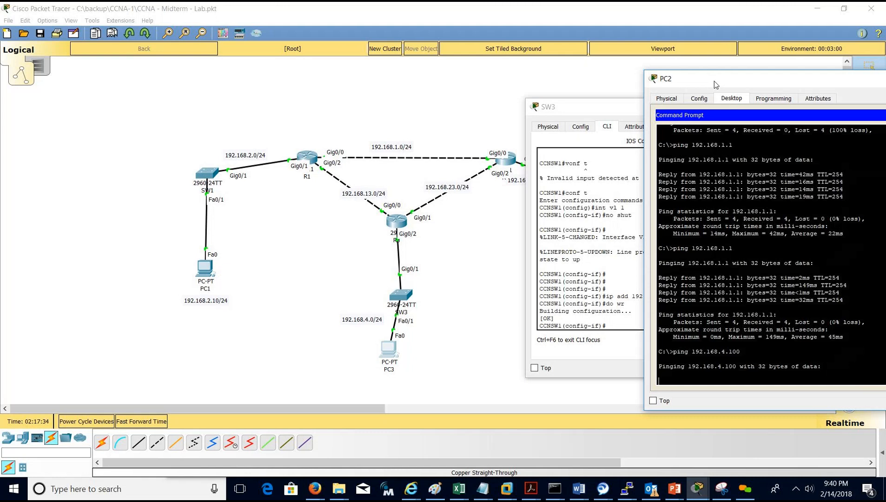
Place SW3's console beside PC2 and return it to privileged mode with Ctrl+Z.
click(701, 495)
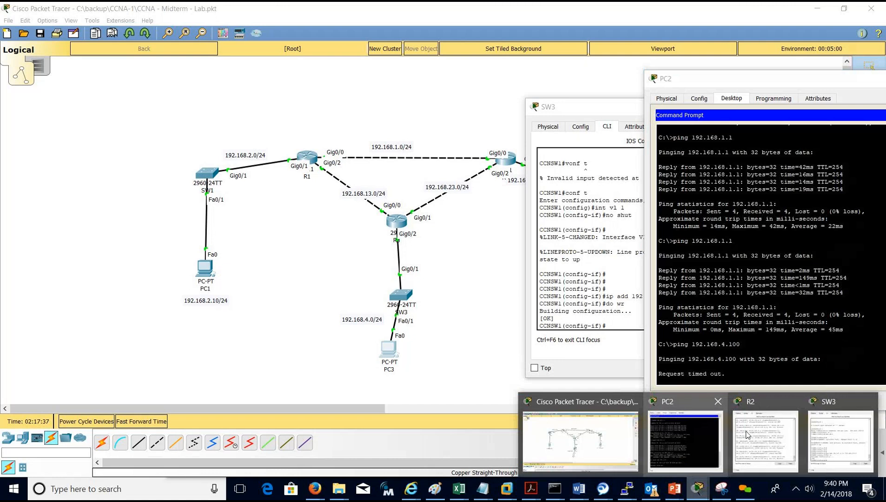
click(832, 437)
drag(618, 115, 192, 78)
key(Return)
key(Return)
key(ctrl+z)
key(Return)
key(Return)
Turn on ICMP debugging on SW3 with debug ip icmp.
text(debug ip pack)
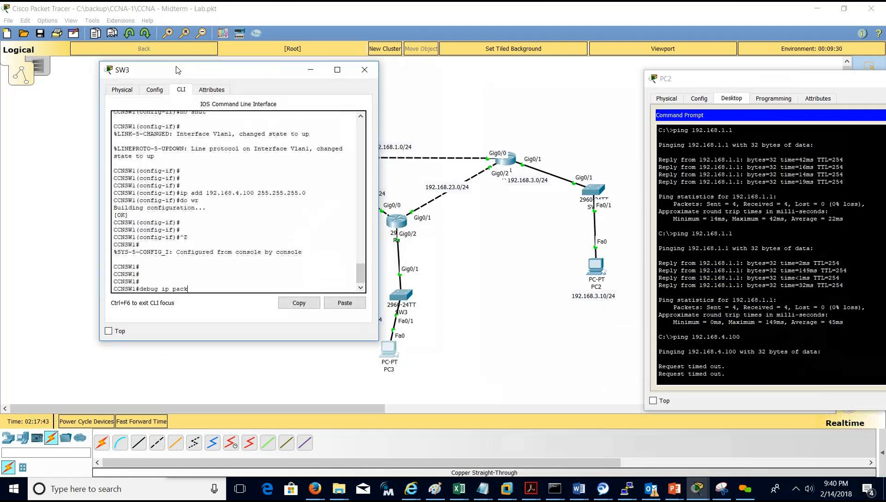
key(Return)
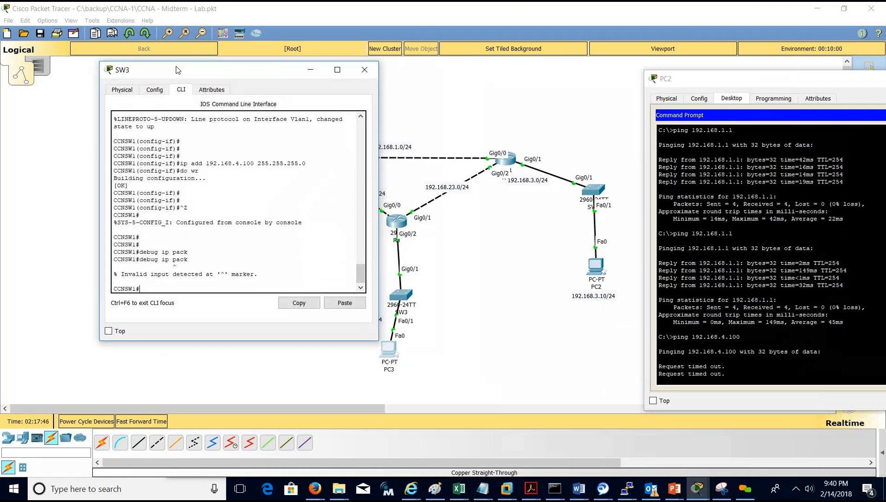
text(debug)
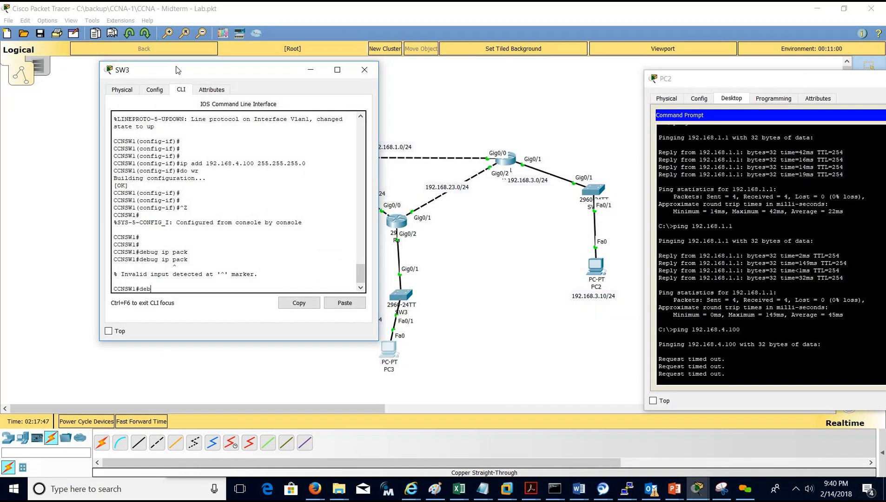
key(Tab)
text(ip)
key(Tab)
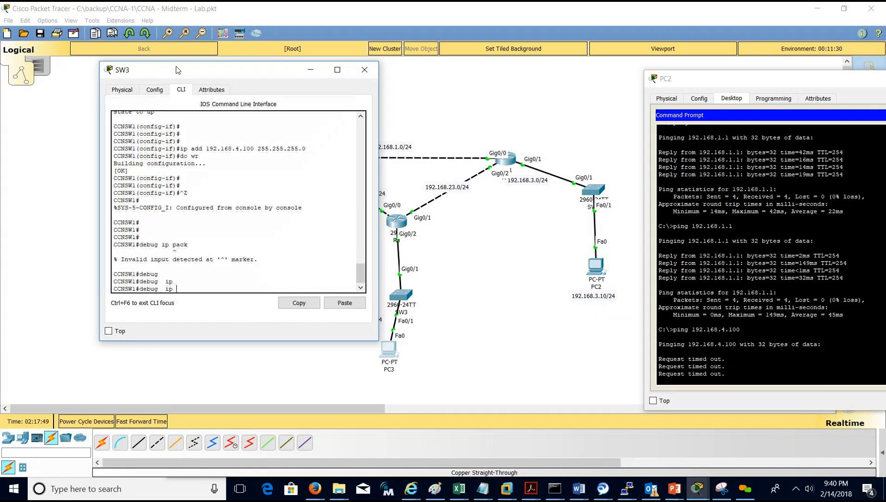
text(?)
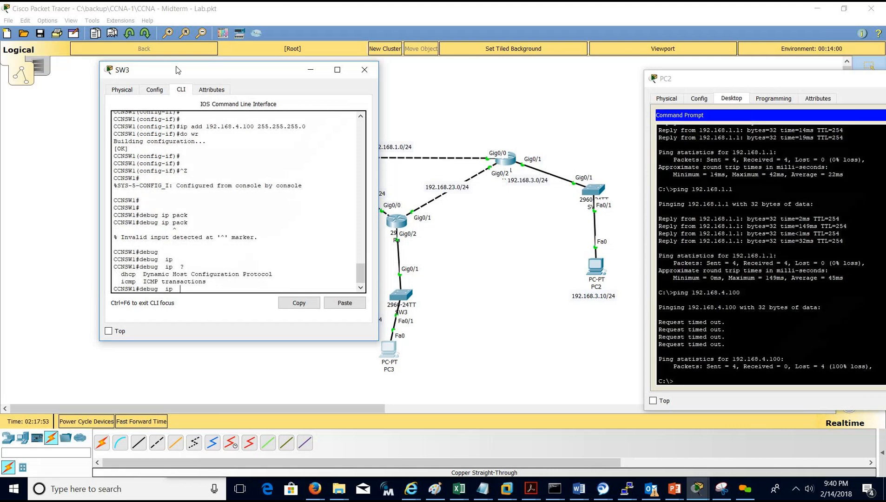
key(BackSpace)
key(BackSpace)
key(BackSpace)
key(BackSpace)
key(BackSpace)
key(BackSpace)
text(u)
text(g ?)
text(ip)
text( ?)
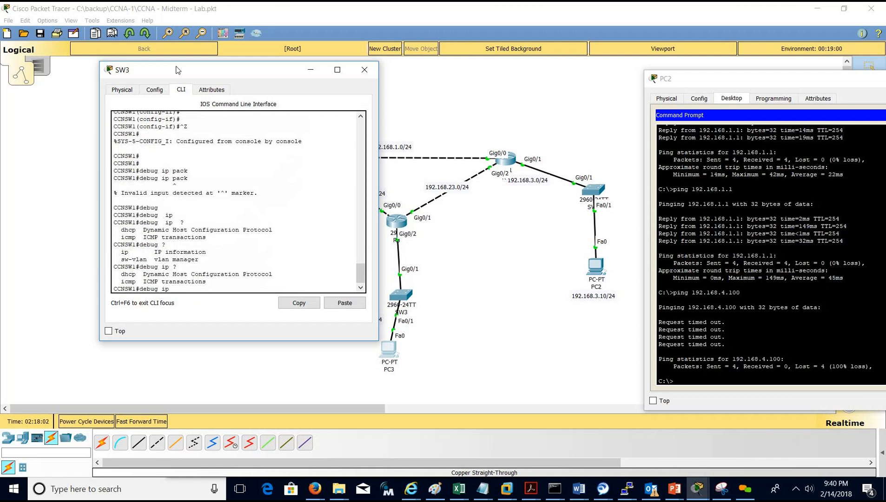
text(icm)
key(Tab)
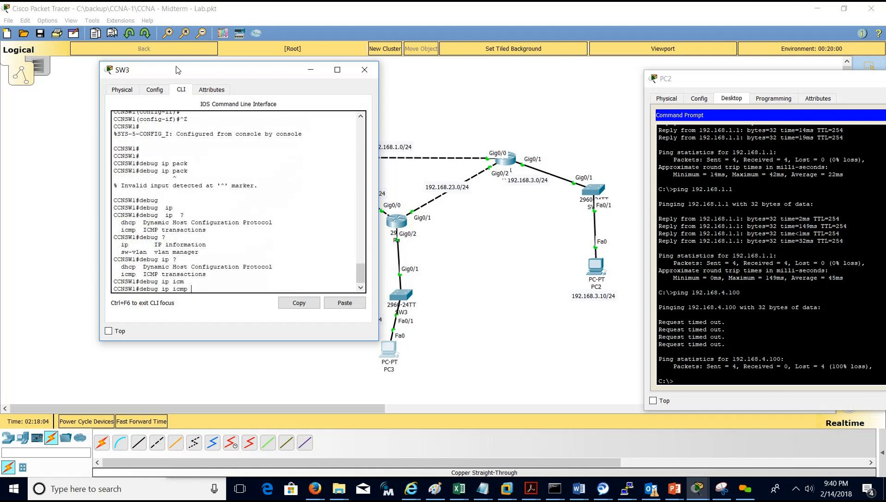
text(?)
key(Return)
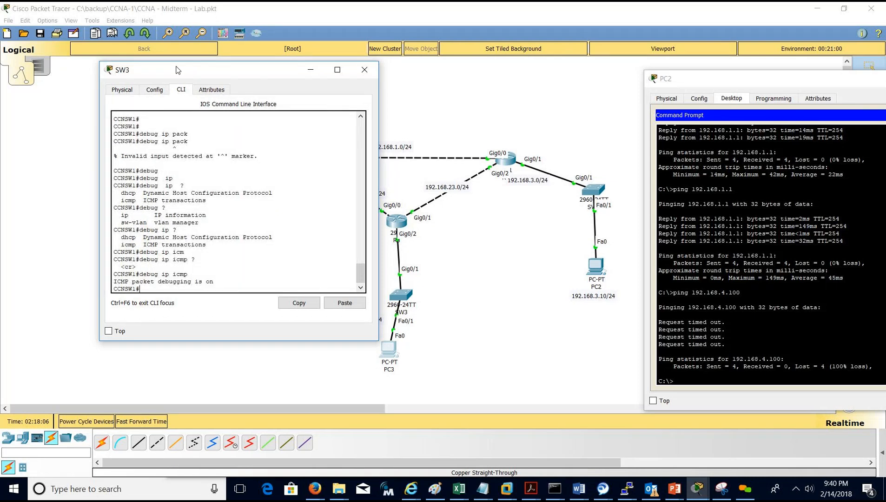
Rerun PC2's ping to 192.168.4.100 and spot SW3's echo replies sent to 192.168.3.10.
click(716, 325)
key(Up)
key(Return)
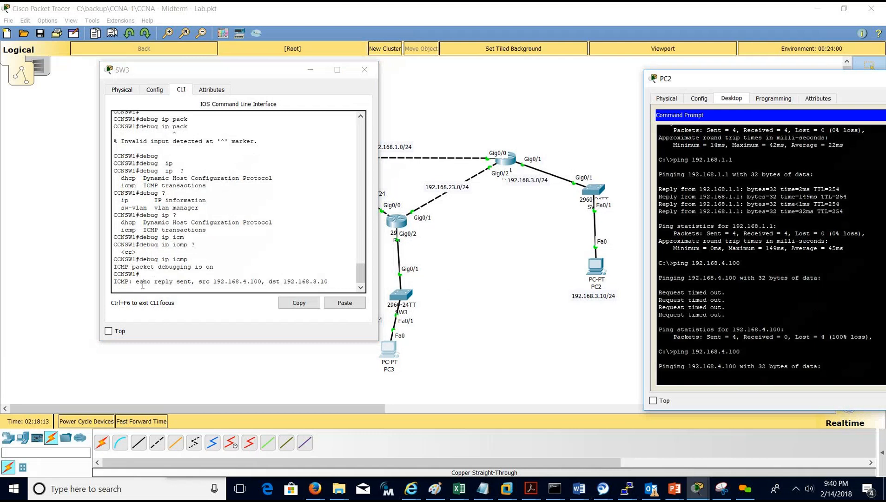
double_click(216, 282)
drag(262, 282, 256, 282)
click(283, 282)
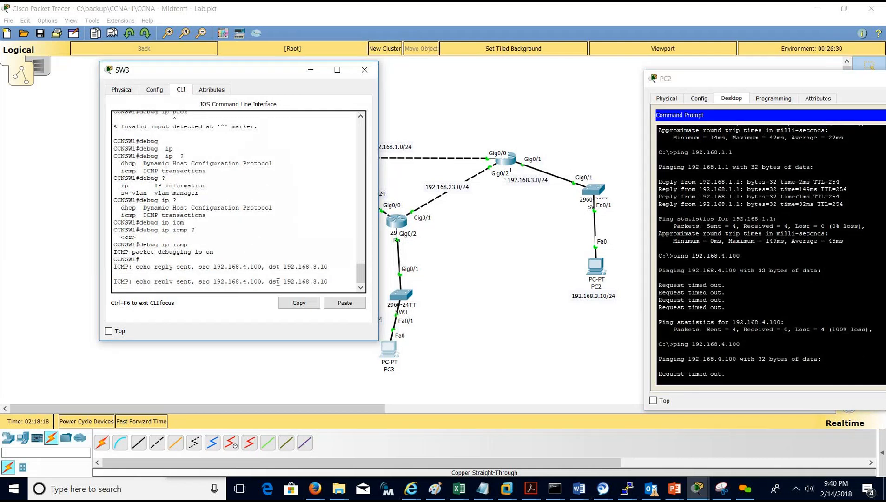
drag(283, 282, 330, 283)
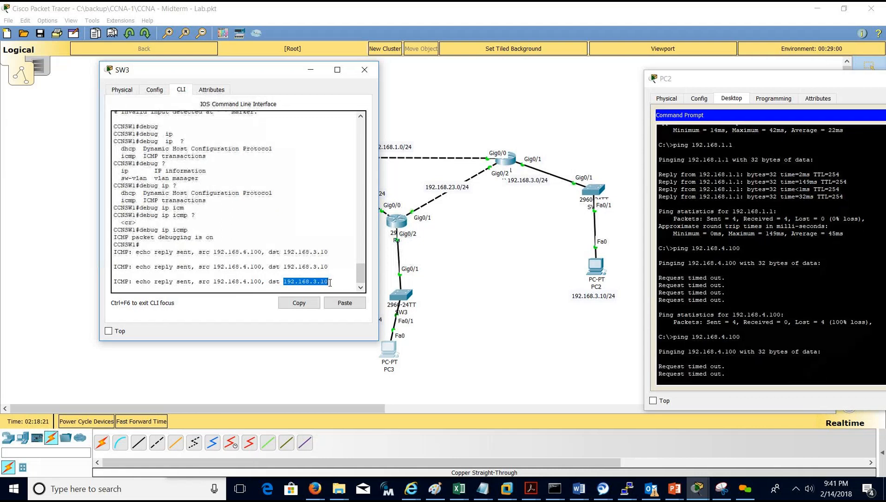
click(325, 282)
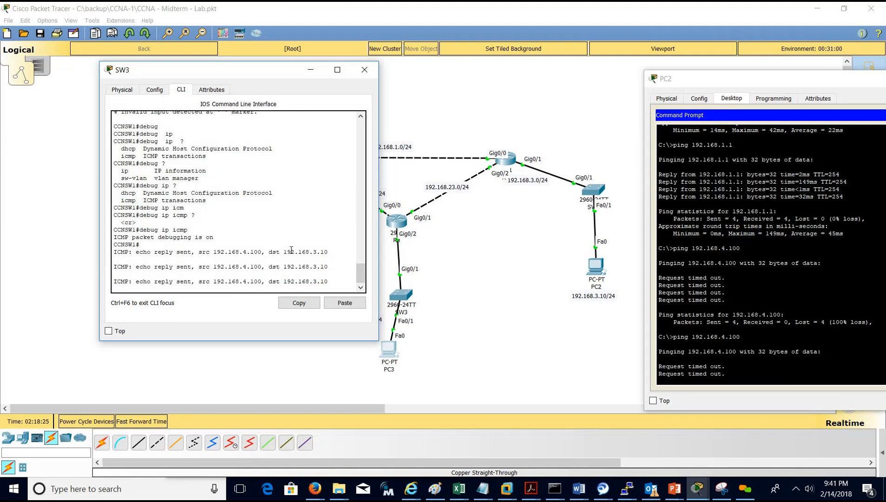
key(Return)
key(Return)
key(Return)
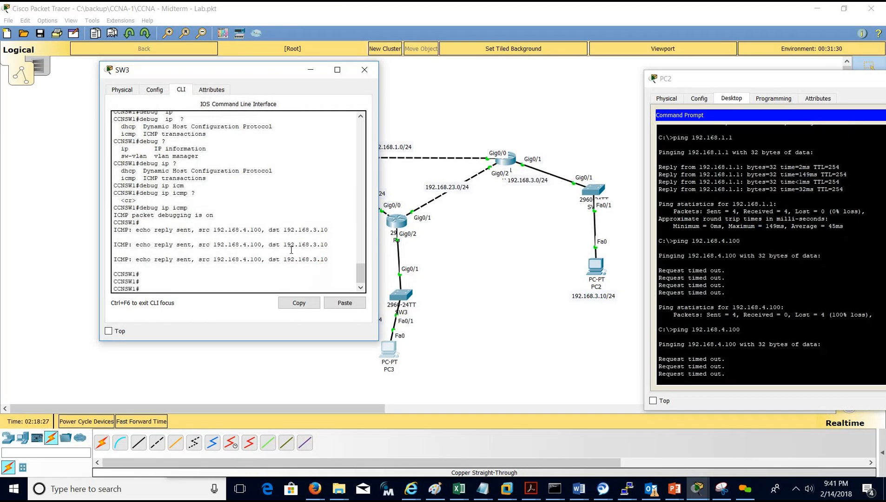
Set SW3's default gateway to 192.168.4.3 and save its configuration.
text(conf t)
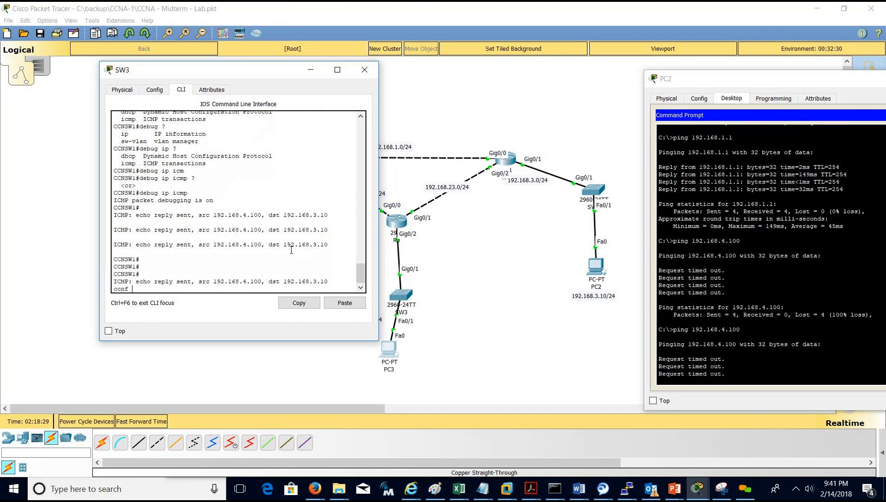
key(Return)
text(ip def)
key(Tab)
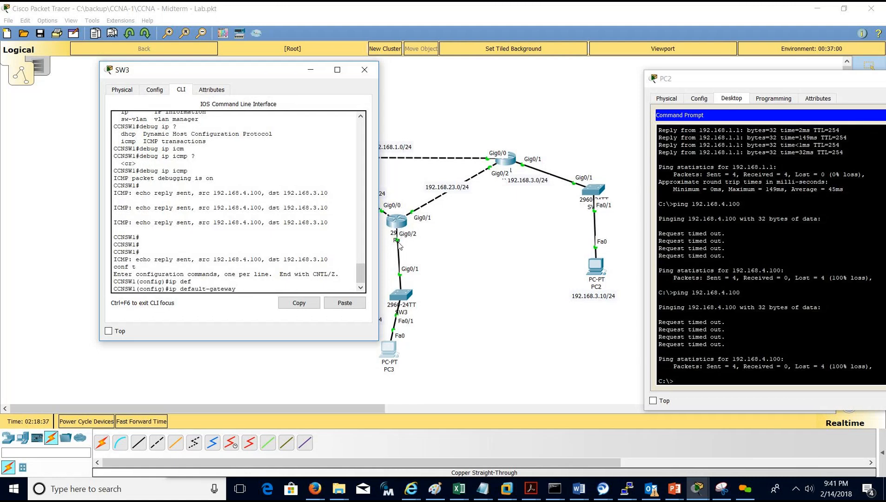
text(192.168.4.3)
key(Return)
text(do w)
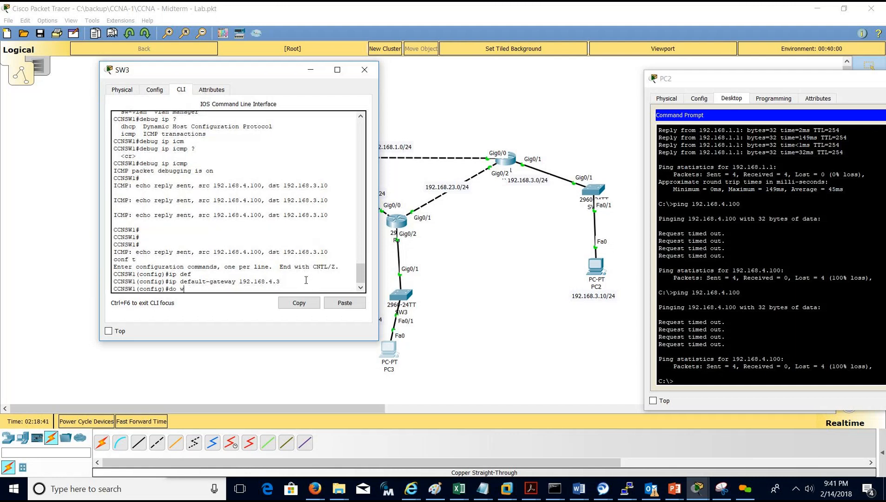
text(r)
key(Return)
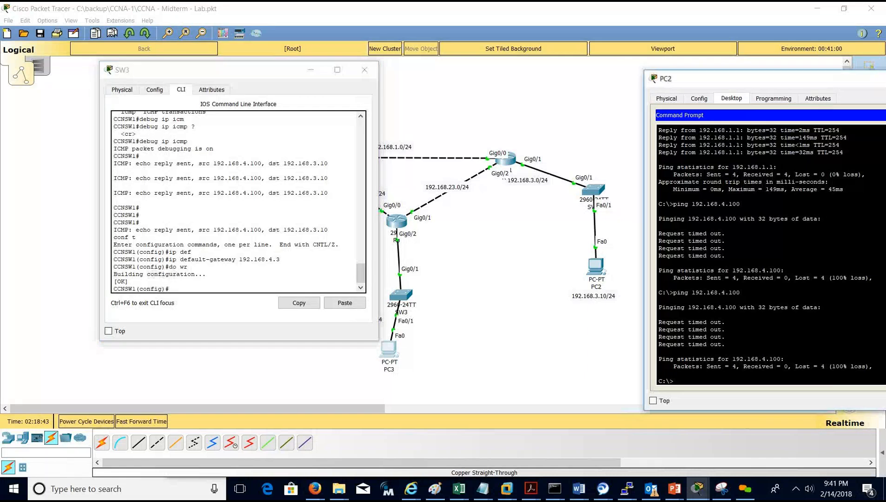
Ping 192.168.4.100 from PC2 and confirm replies now come back.
text(ping 192.168.4.100)
key(Return)
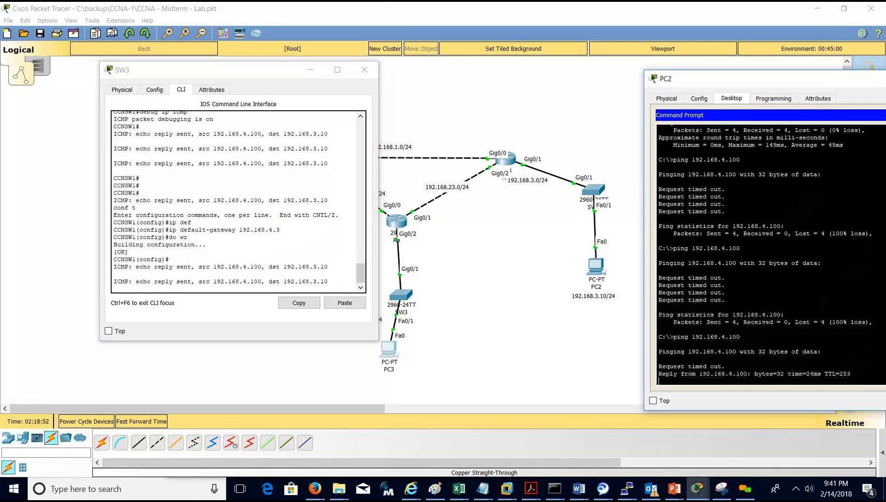
drag(673, 381, 656, 307)
click(748, 322)
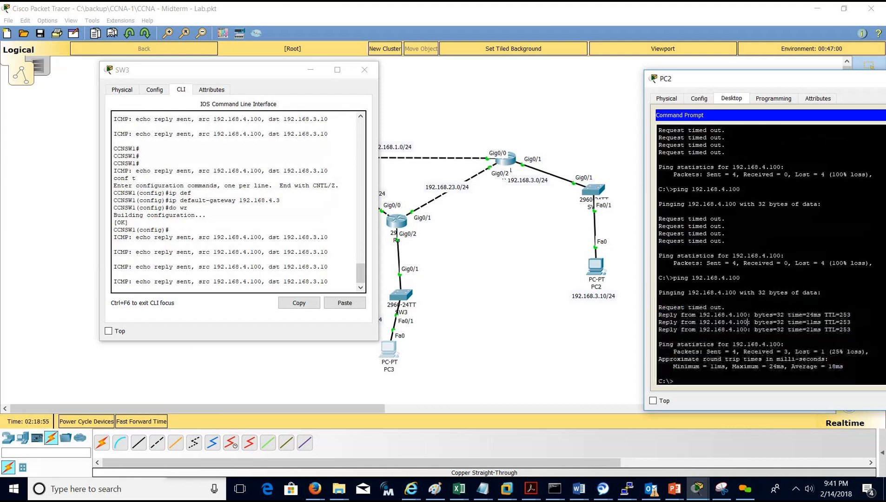
Save SW3's configuration once more with do wr, returning to PC2's prompt.
click(287, 232)
key(Return)
key(Return)
text(do wr)
key(Return)
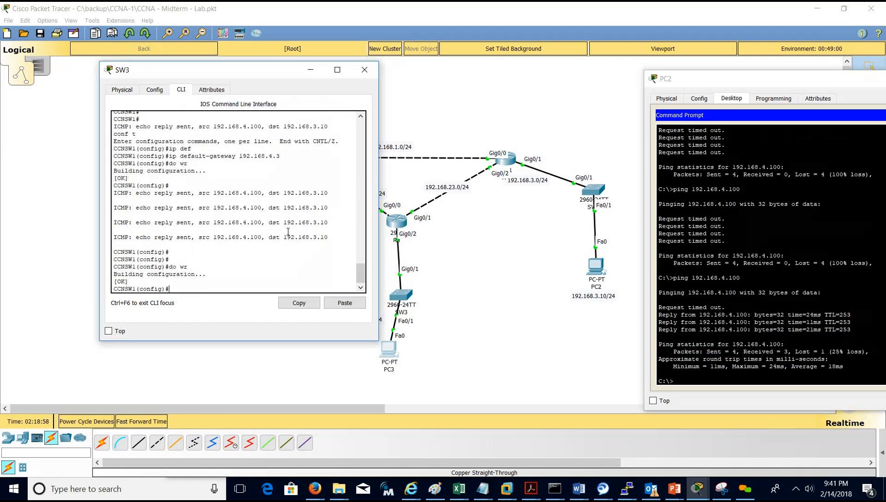
click(744, 344)
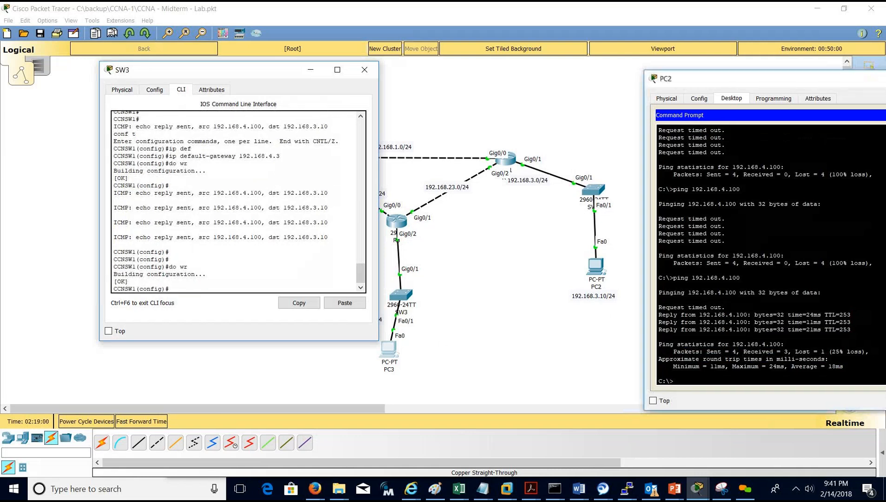
click(135, 153)
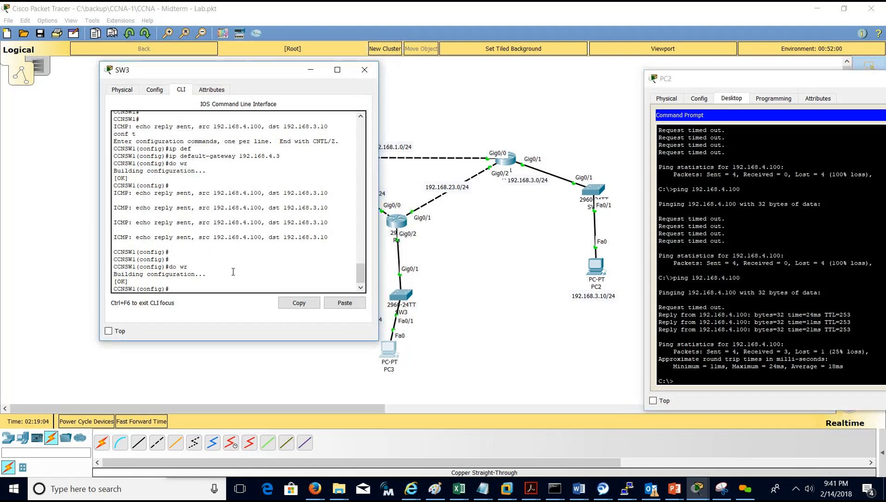
click(658, 336)
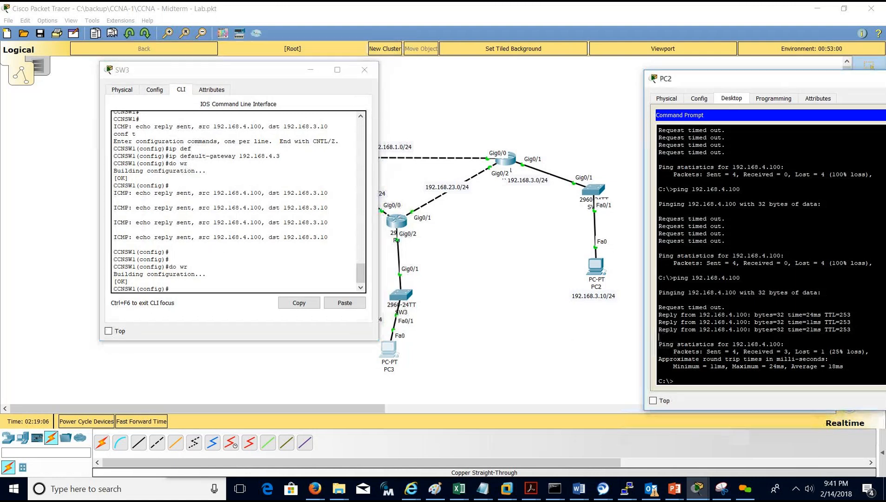
Telnet from PC2 to 192.168.4.100 and log in with the username and password.
text(telnet 192.168.4.100)
key(Return)
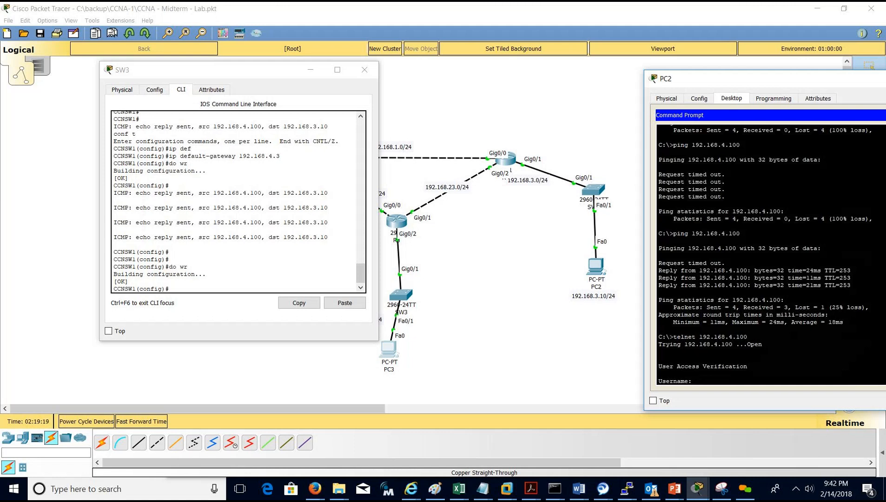
text(admin)
key(Return)
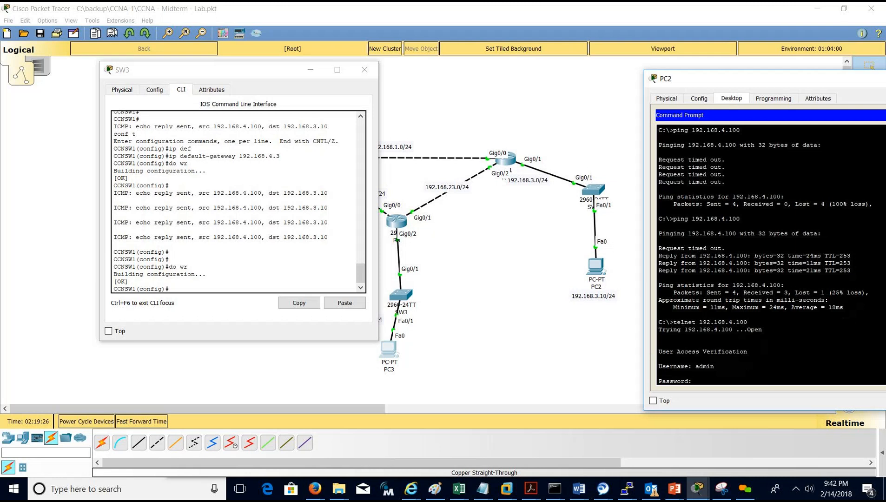
key(Return)
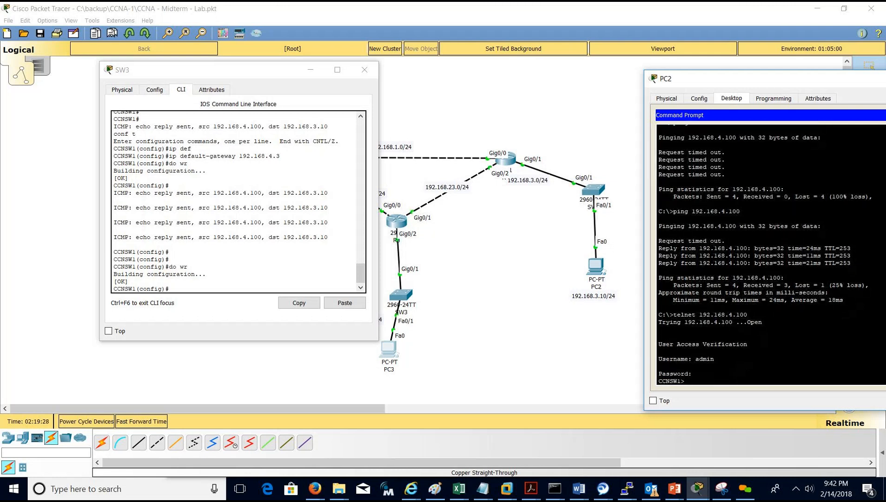
Enter privileged mode with the enable password and turn on terminal monitor.
text(en)
key(Return)
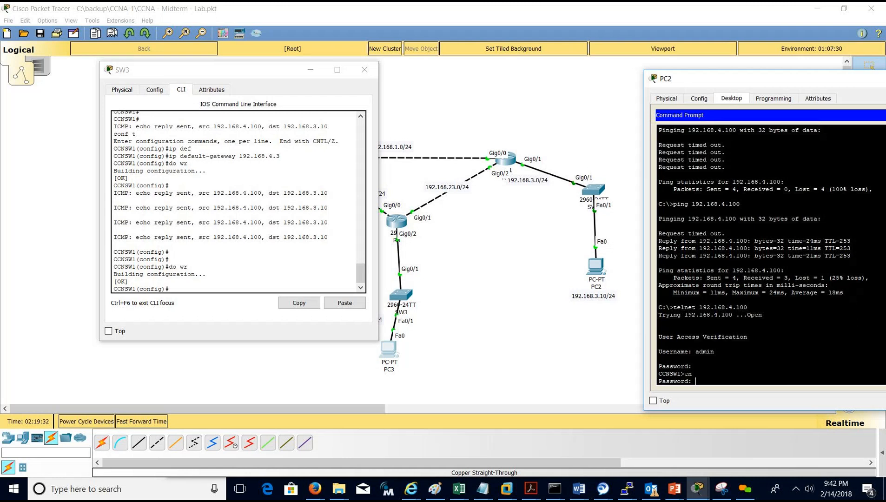
key(Return)
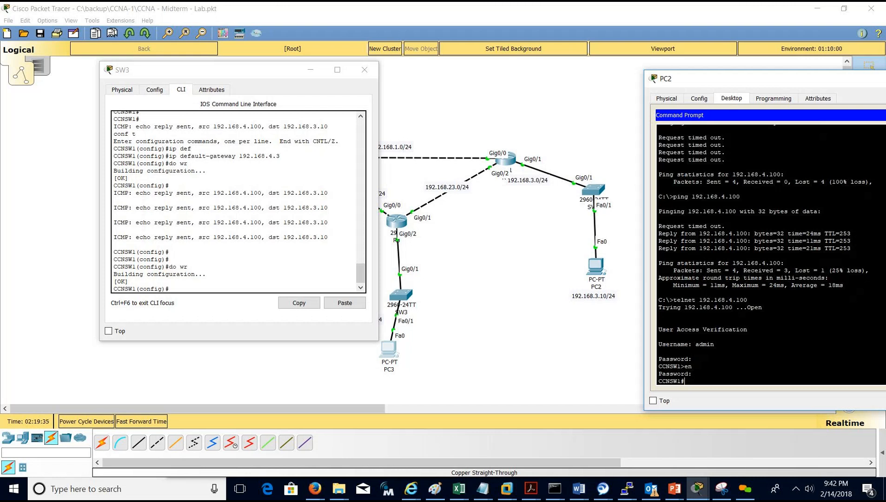
text(ter)
key(Tab)
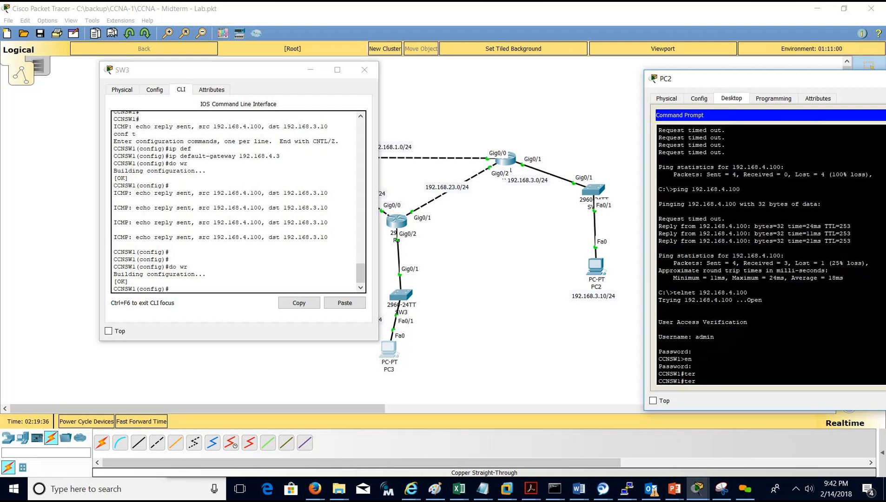
text(mo)
key(Tab)
key(Return)
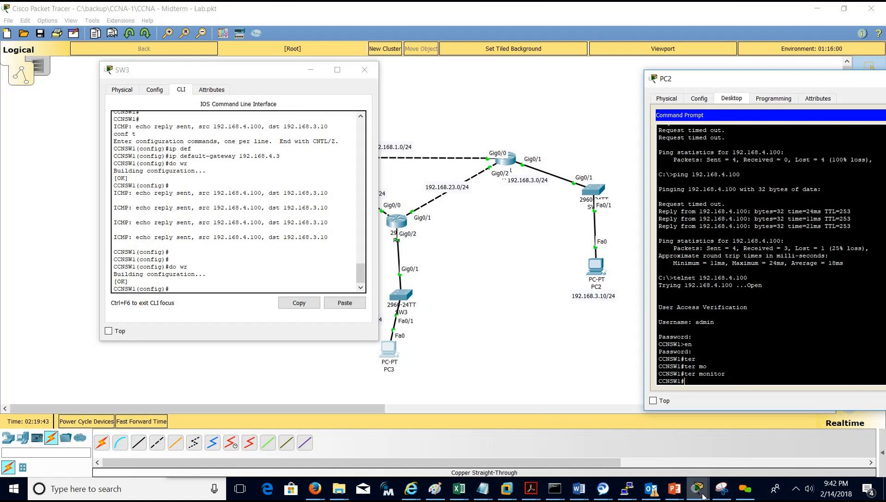
mouse_move(702, 495)
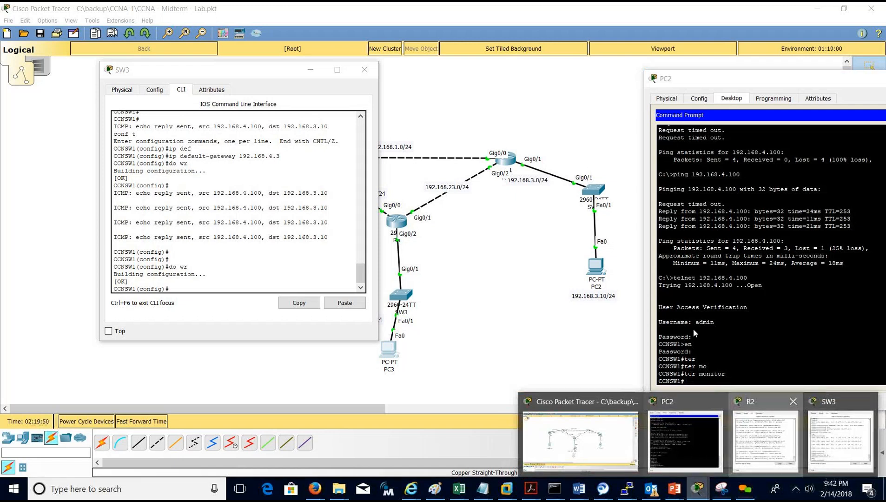
Ping SW3 at 192.168.4.100 from R2's command line.
click(753, 451)
click(306, 281)
drag(307, 278, 348, 217)
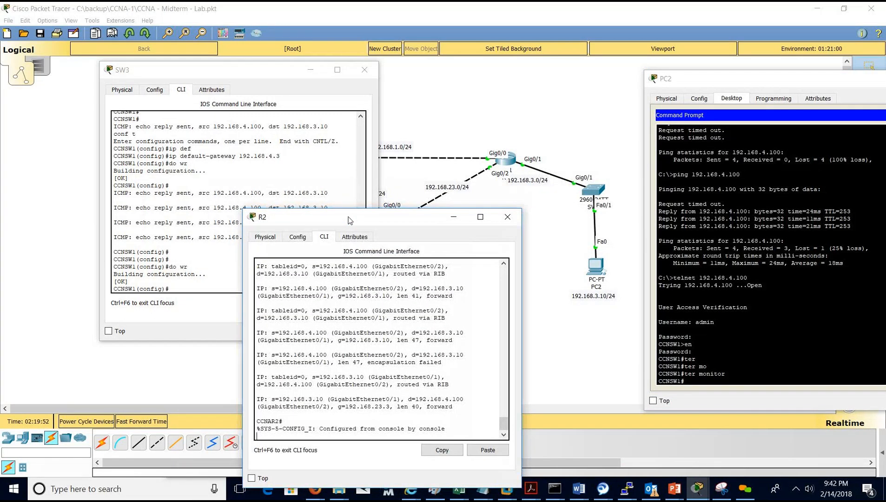
key(Return)
key(Return)
key(Return)
text(p)
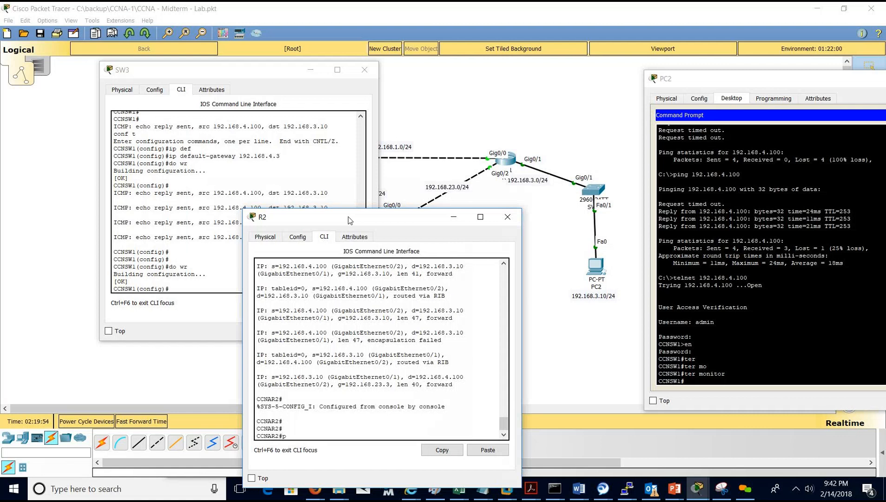
text(ing 1932.168.100)
key(BackSpace)
key(BackSpace)
key(BackSpace)
key(BackSpace)
text(4.100)
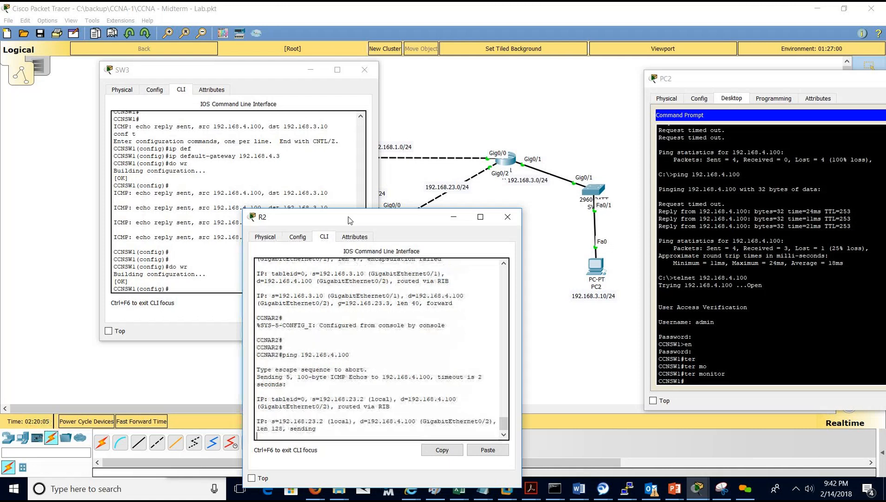
key(Return)
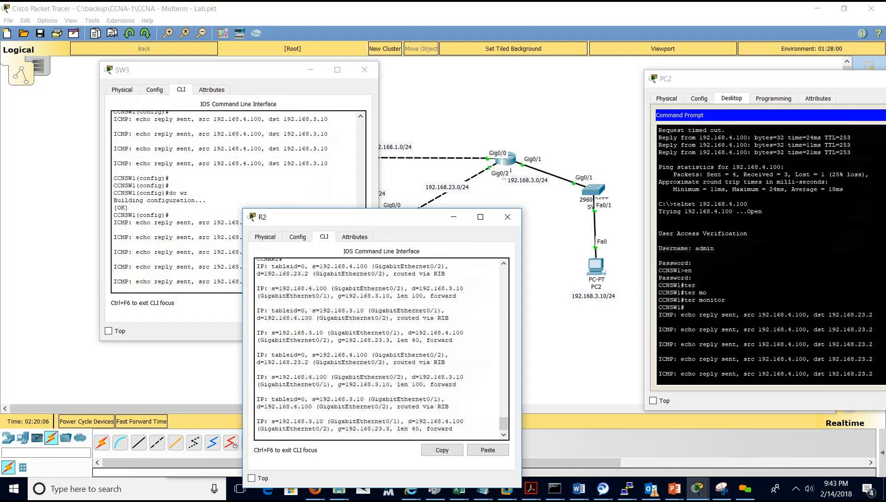
drag(417, 218, 395, 337)
In PC2's telnet session, save SW3's configuration with wr and exit the session.
click(699, 285)
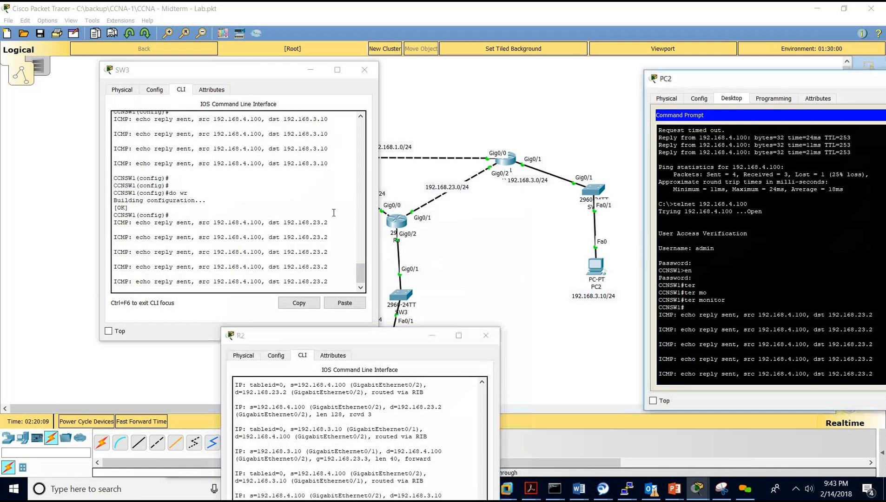
key(Return)
key(Return)
key(Return)
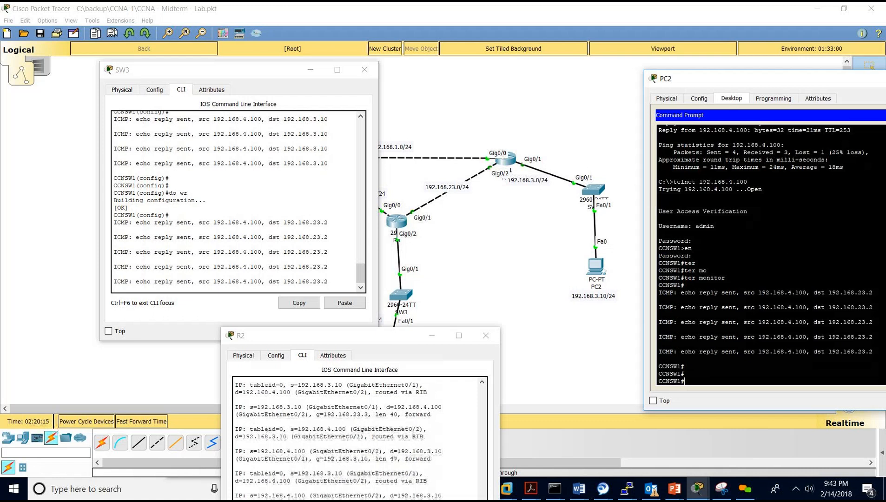
key(Return)
key(Return)
key(Return)
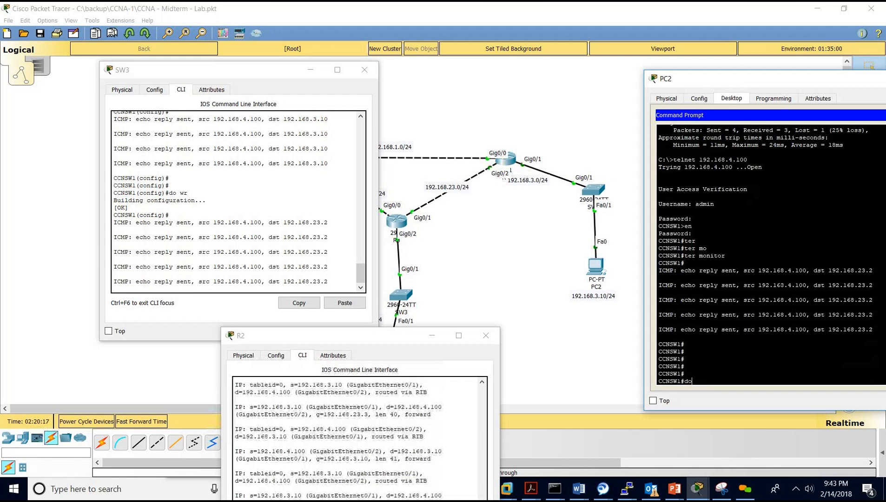
text(wr)
key(Return)
key(Return)
key(Return)
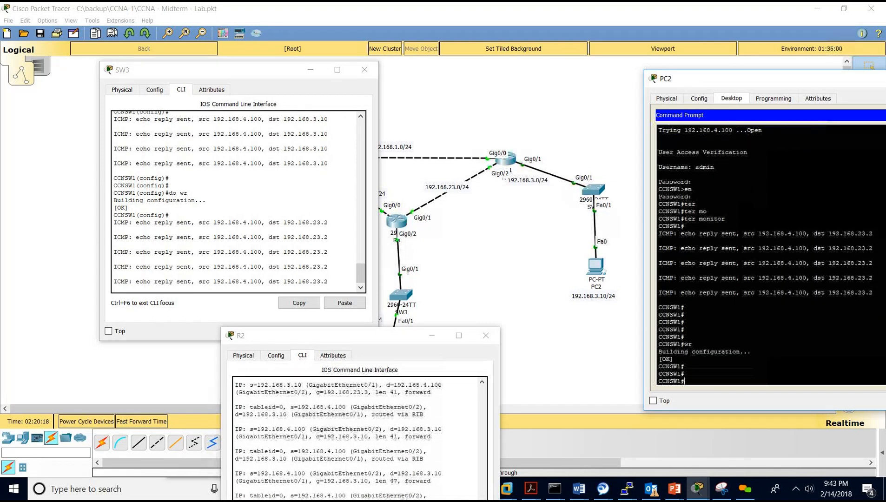
key(Return)
key(Return)
text(exit)
key(Return)
key(Return)
key(Return)
key(Return)
key(Return)
key(Return)
key(Return)
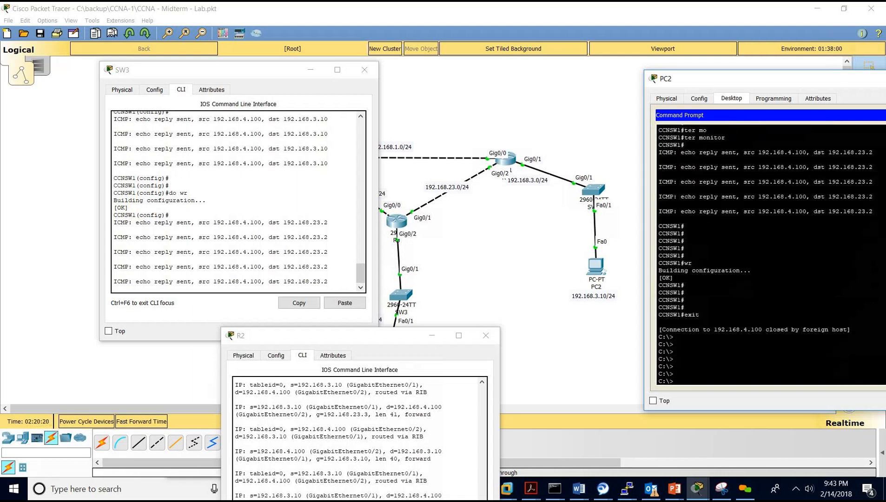
Close PC2's Command Prompt and the PC2, SW3 and R2 windows, then save the lab file.
drag(769, 82, 615, 64)
click(861, 97)
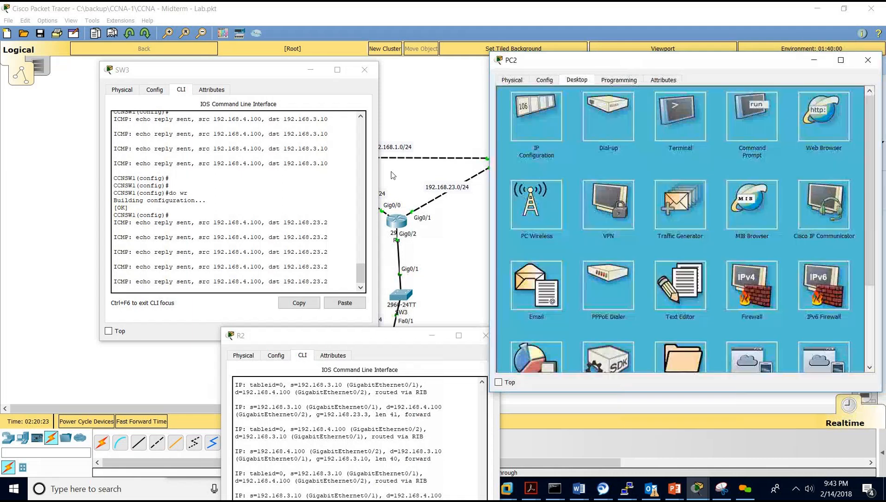
click(813, 59)
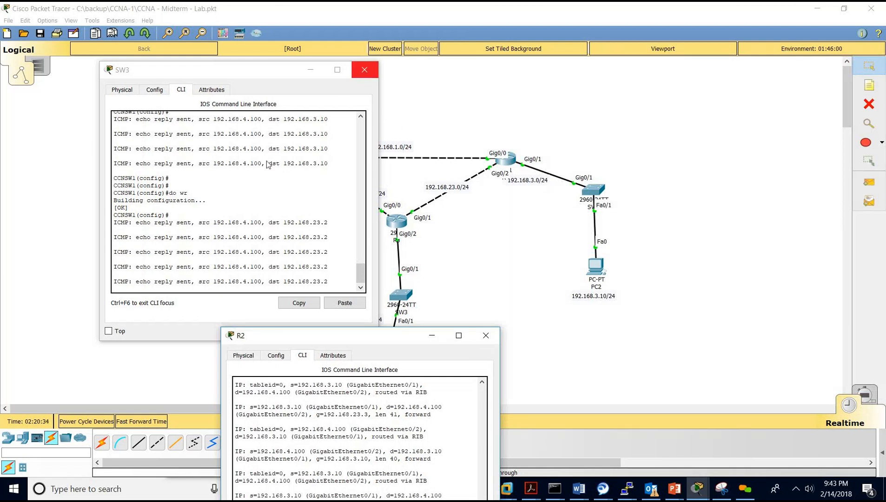
click(364, 70)
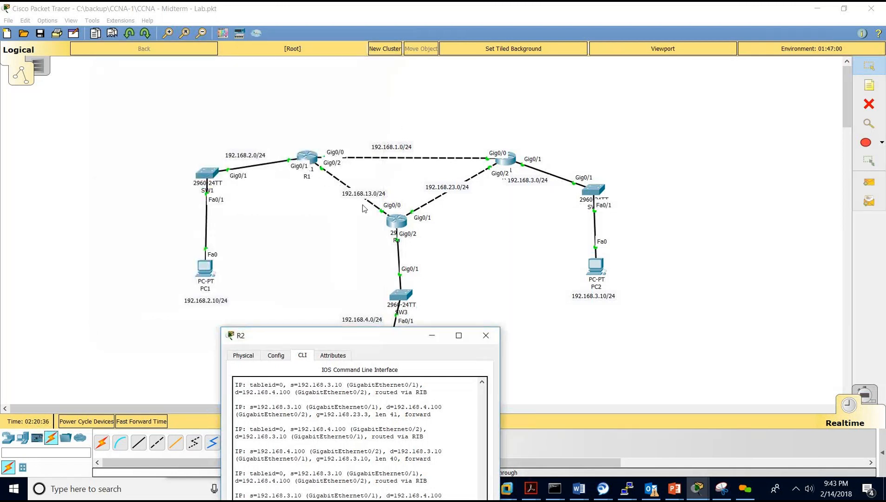
click(485, 335)
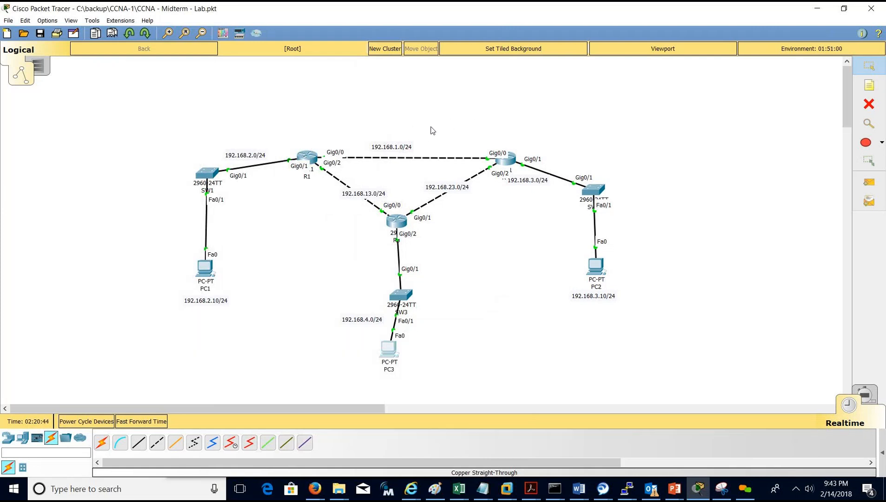
click(42, 37)
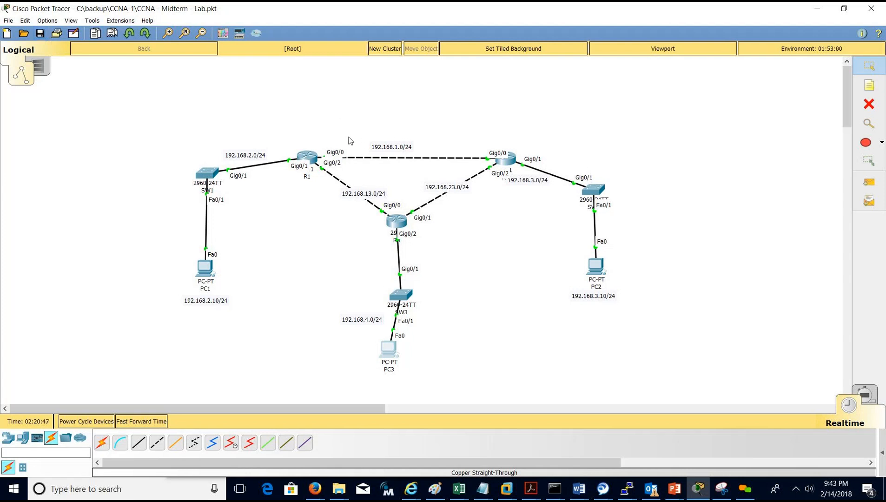